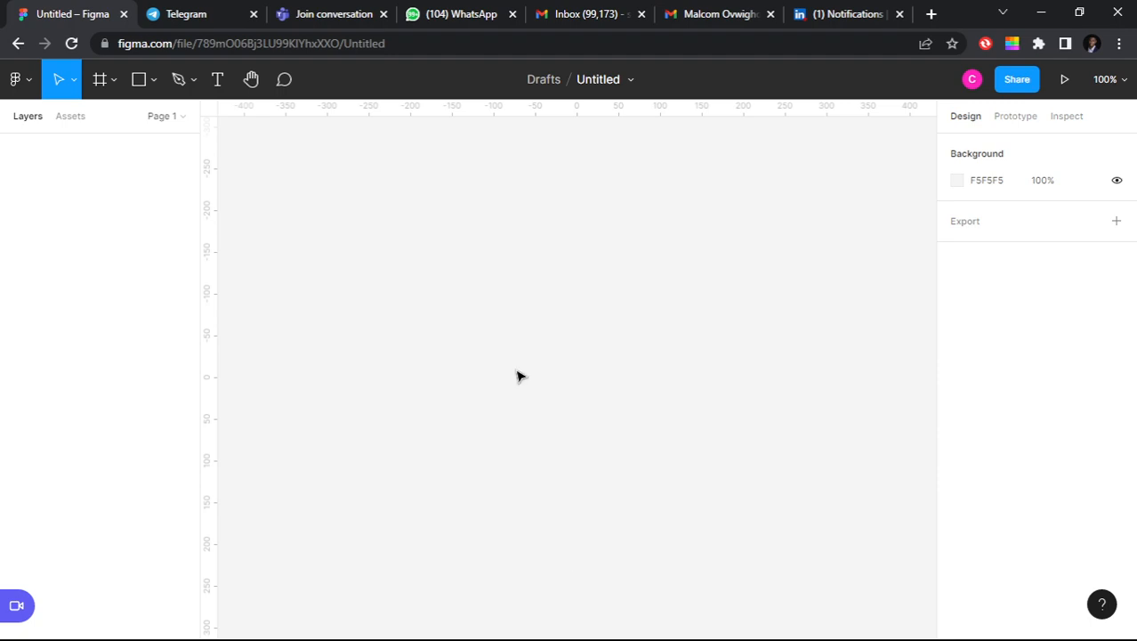
# Step: Show the code inspection properties of the empty page
pyautogui.click(1110, 521)
pyautogui.click(749, 220)
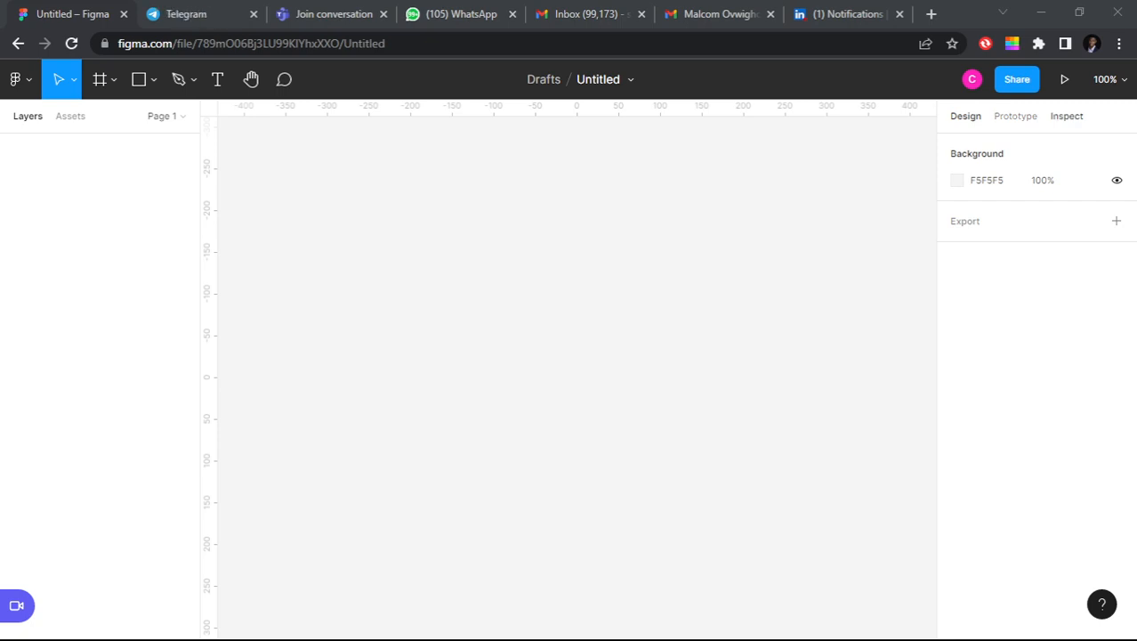
pyautogui.click(1071, 123)
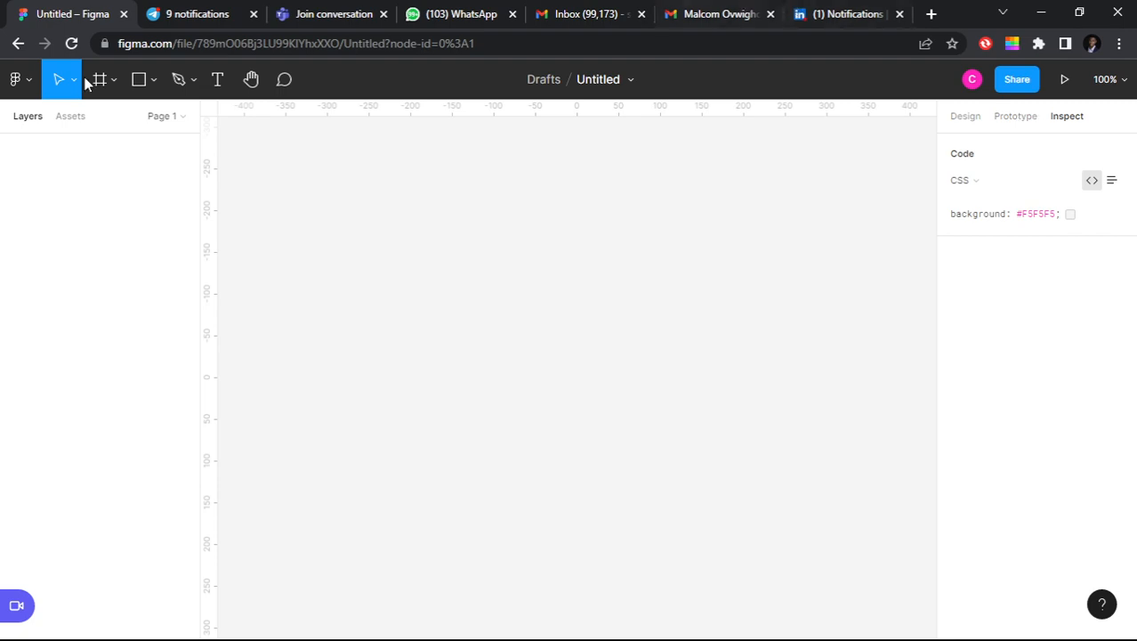
pyautogui.click(24, 86)
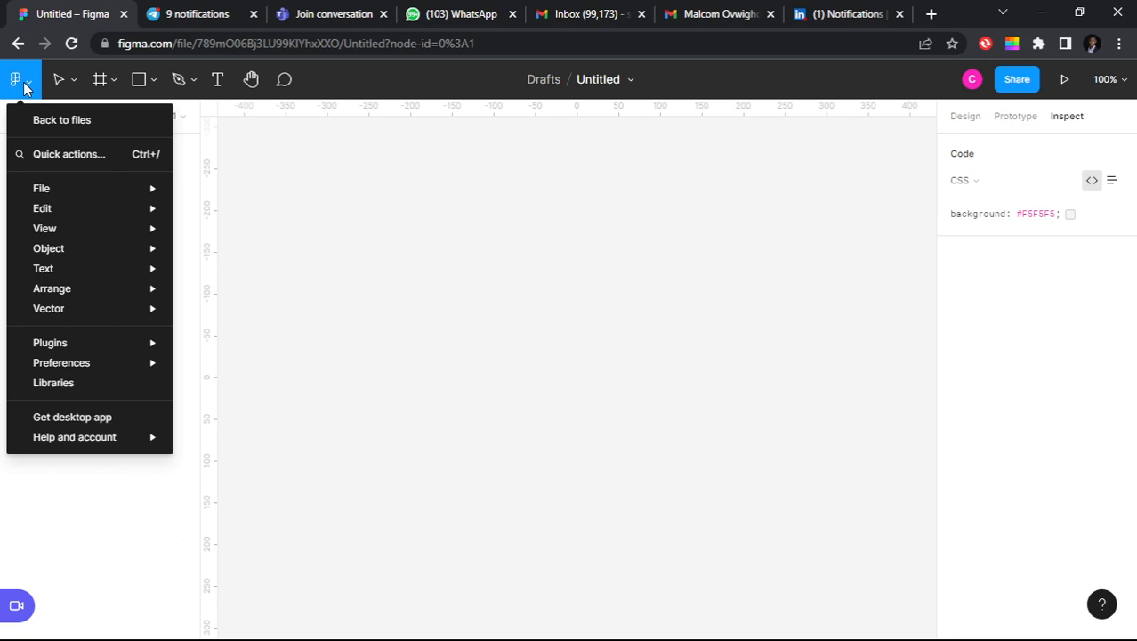
pyautogui.moveTo(49, 192)
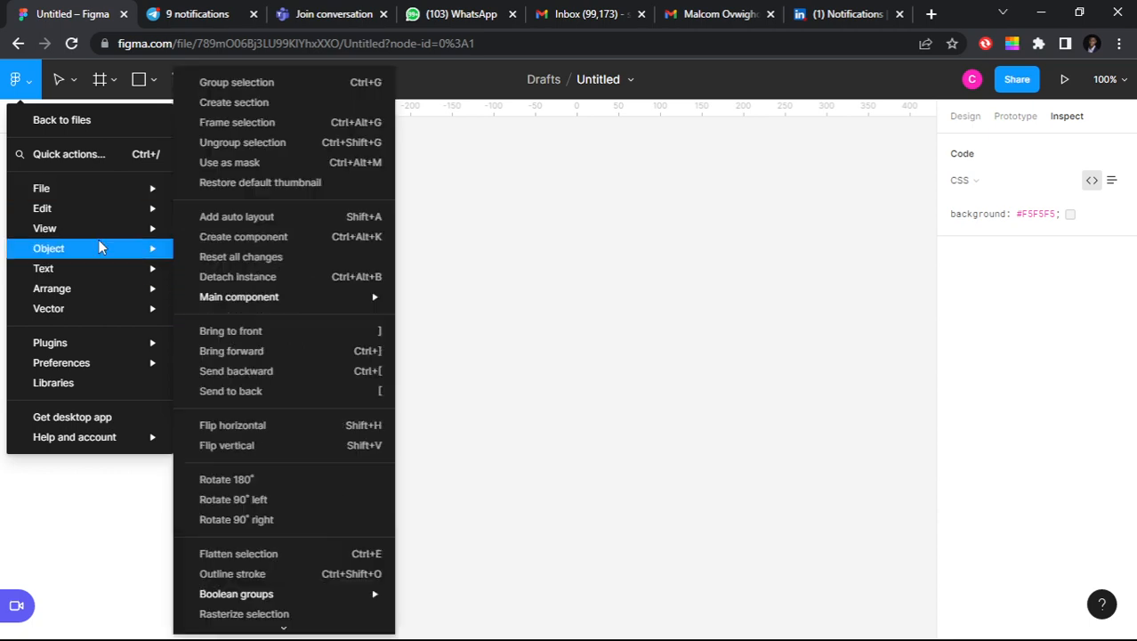
pyautogui.moveTo(71, 214)
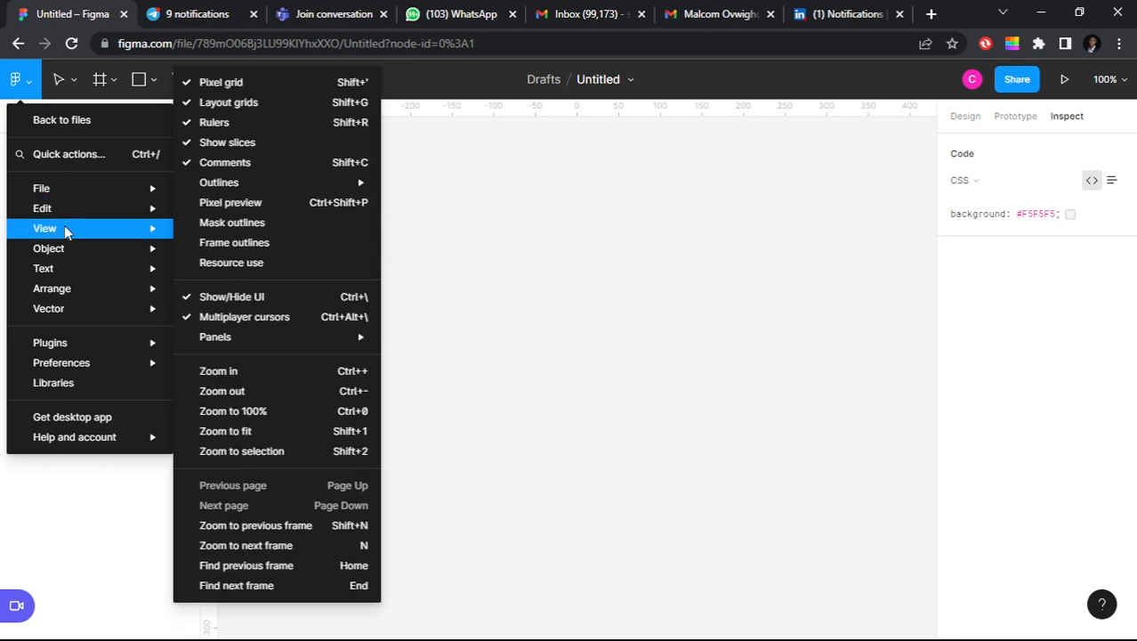
pyautogui.click(578, 190)
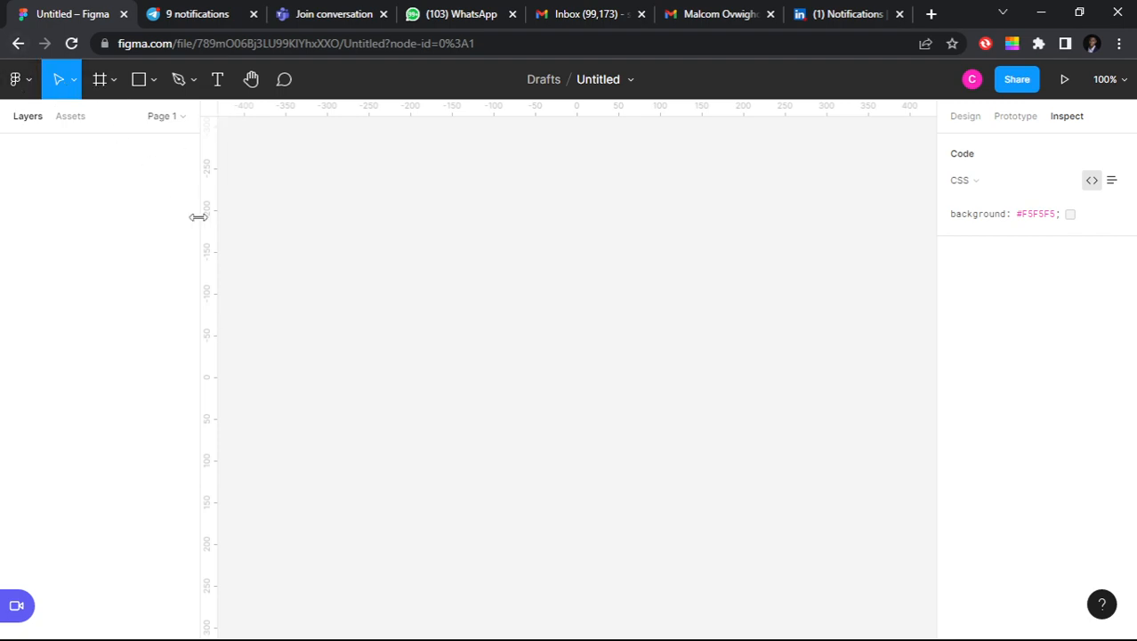
# Step: Hide the rulers around the canvas
pyautogui.click(15, 79)
pyautogui.moveTo(56, 228)
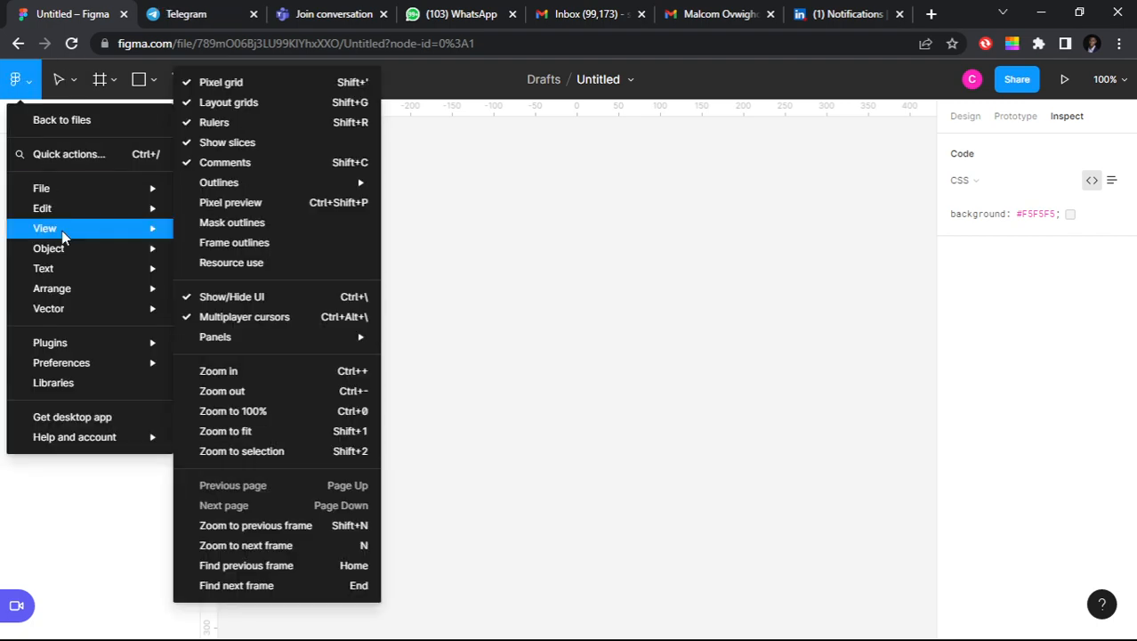
pyautogui.click(216, 123)
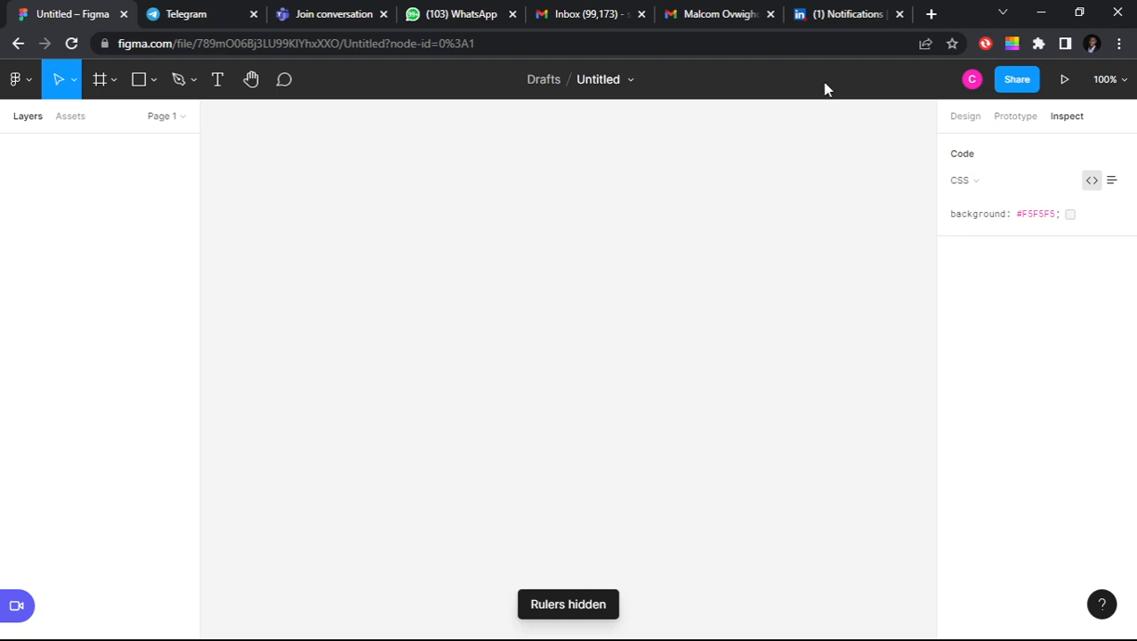
pyautogui.click(24, 78)
pyautogui.moveTo(78, 233)
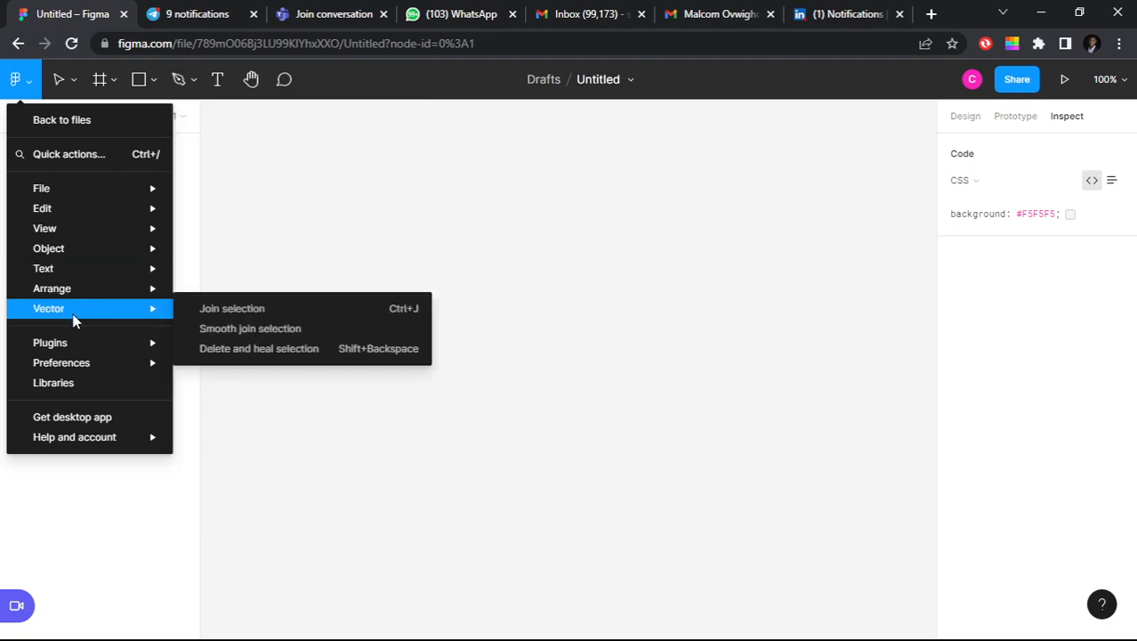
pyautogui.moveTo(76, 343)
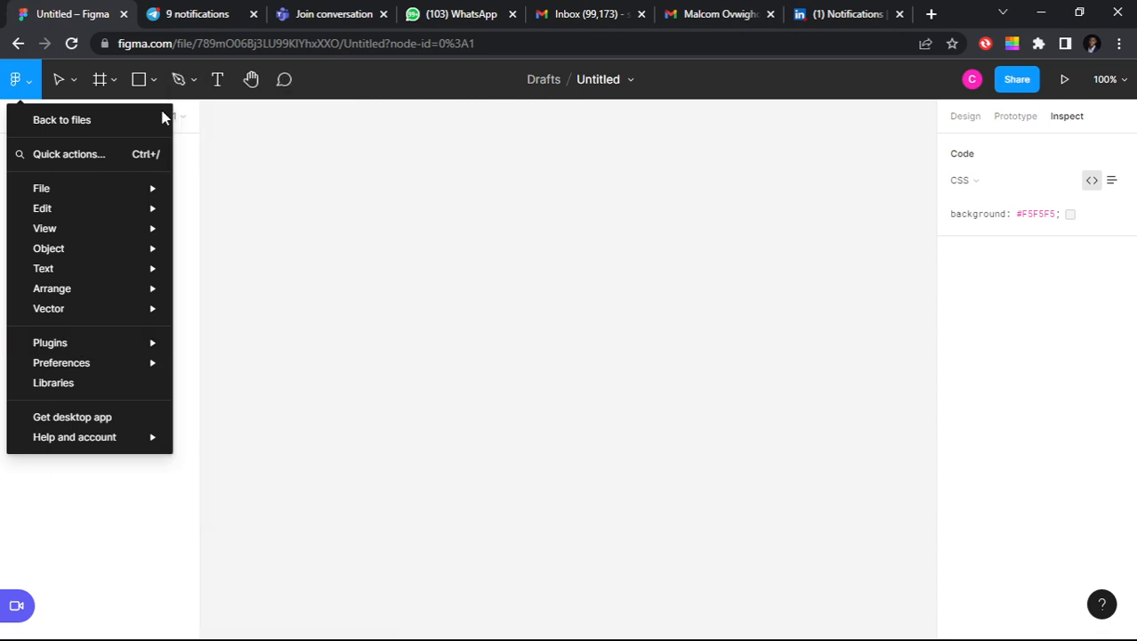
pyautogui.click(558, 562)
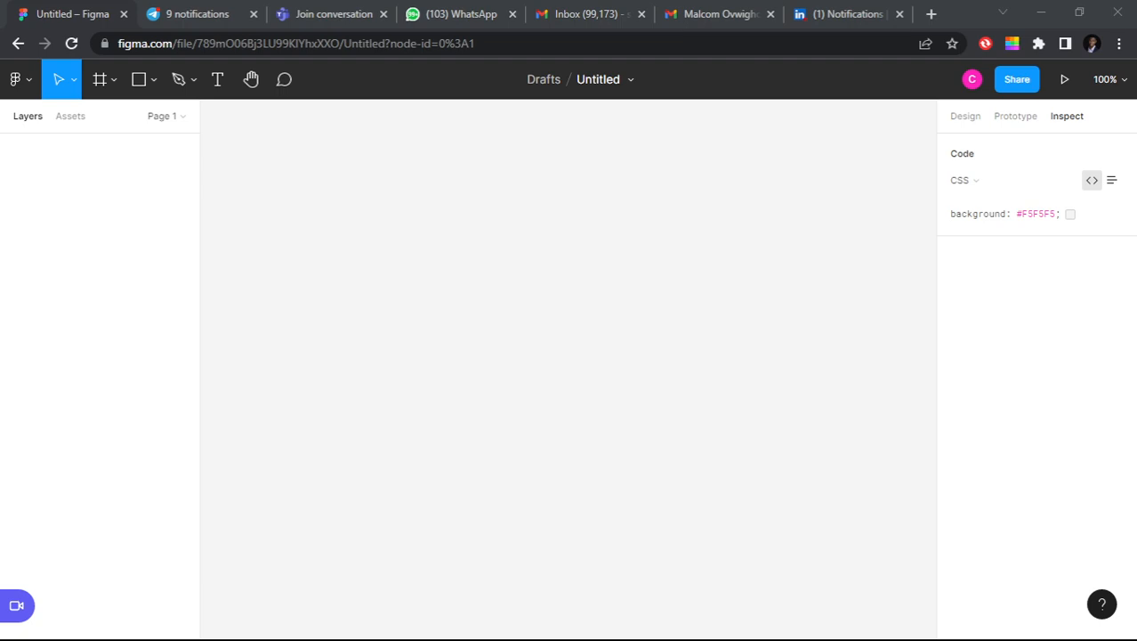
pyautogui.click(55, 5)
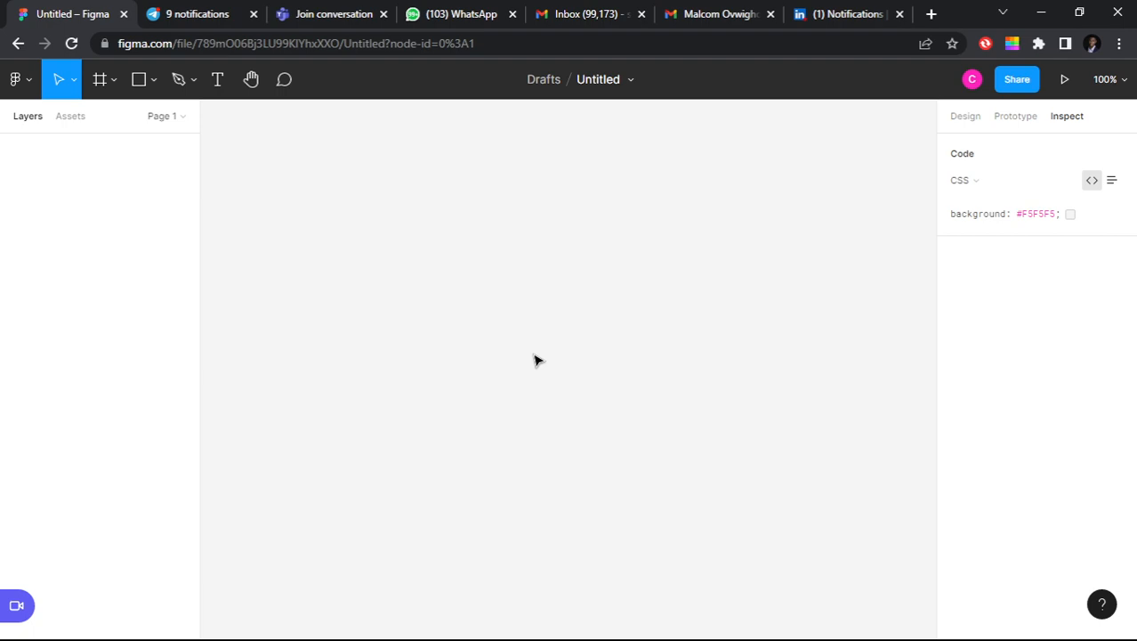
pyautogui.click(29, 89)
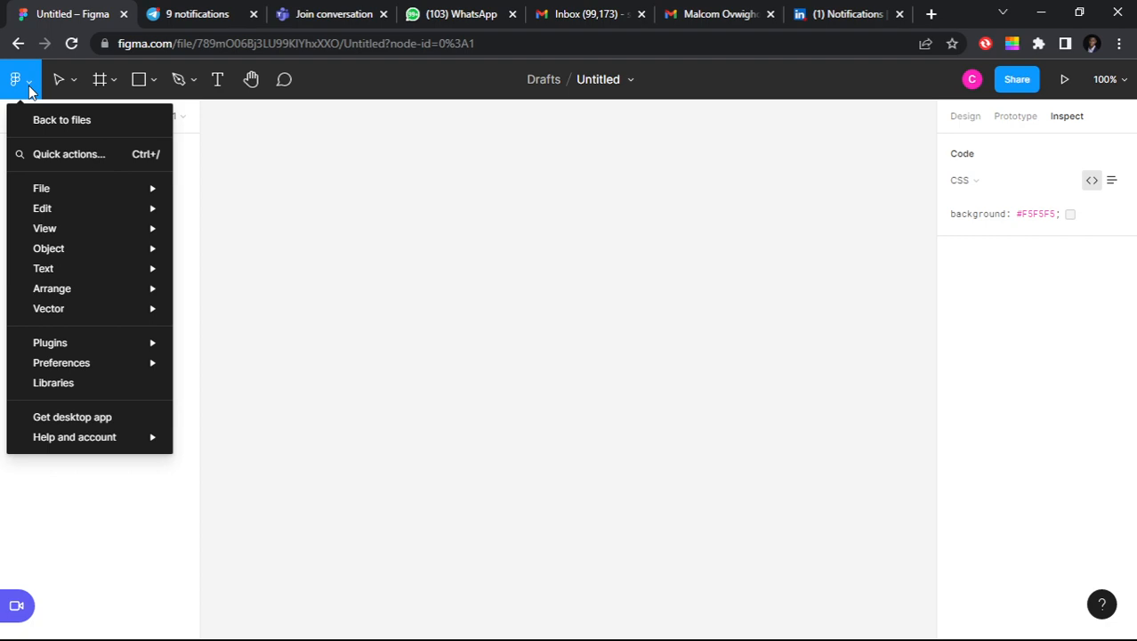
pyautogui.hotkey('ctrl', '4')
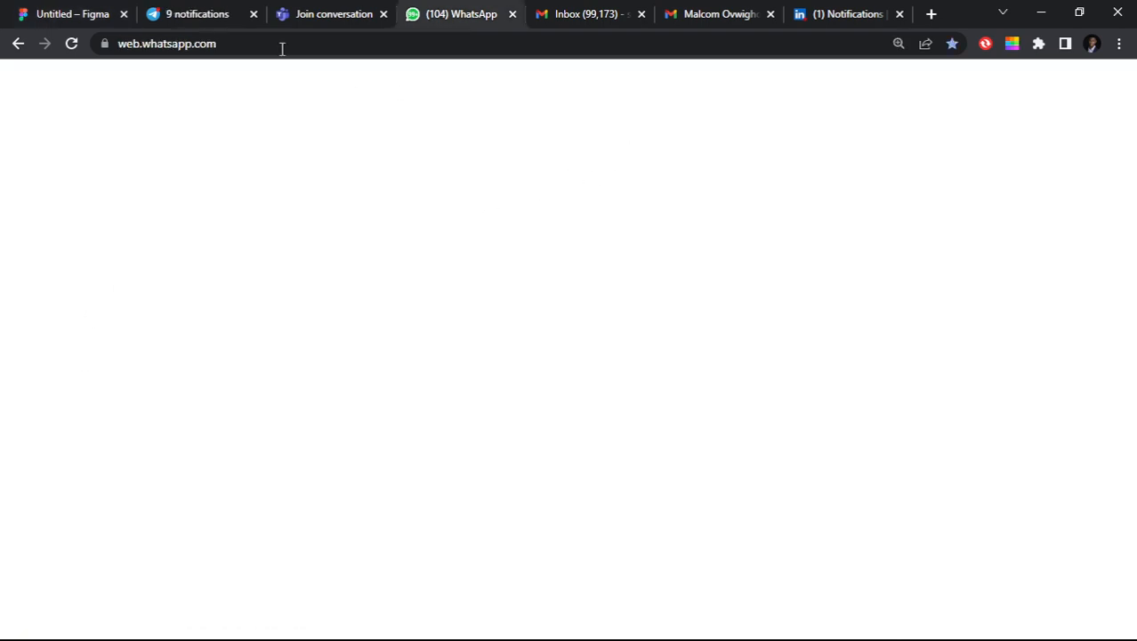
pyautogui.click(68, 10)
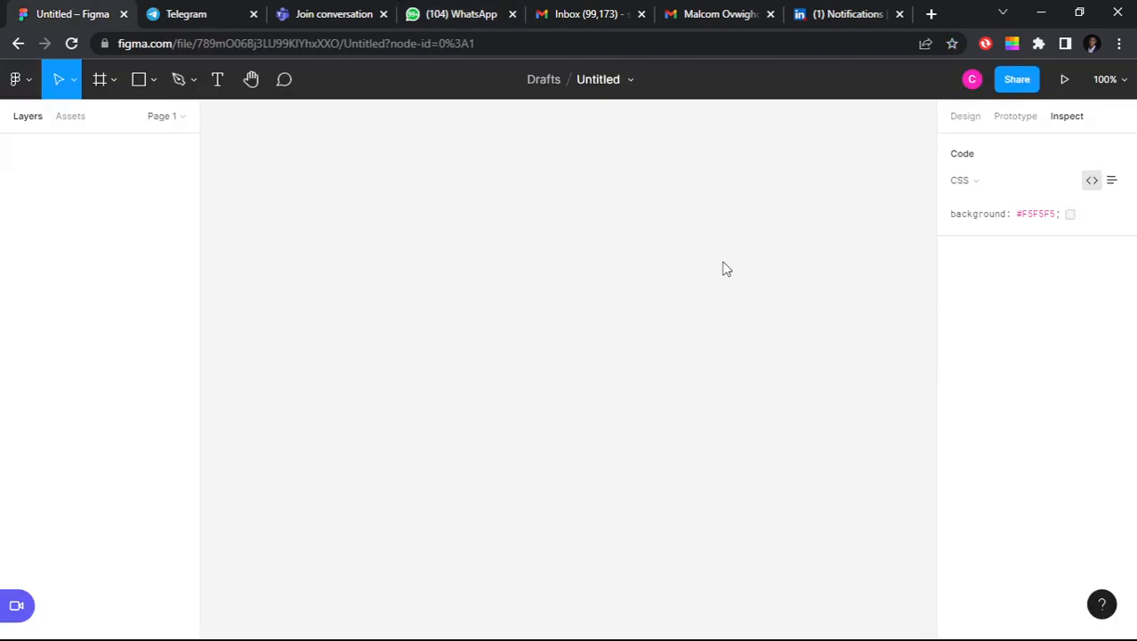
# Step: Close the unwanted internetdownloadmanager.com page and return to the untitled design file
pyautogui.click(29, 79)
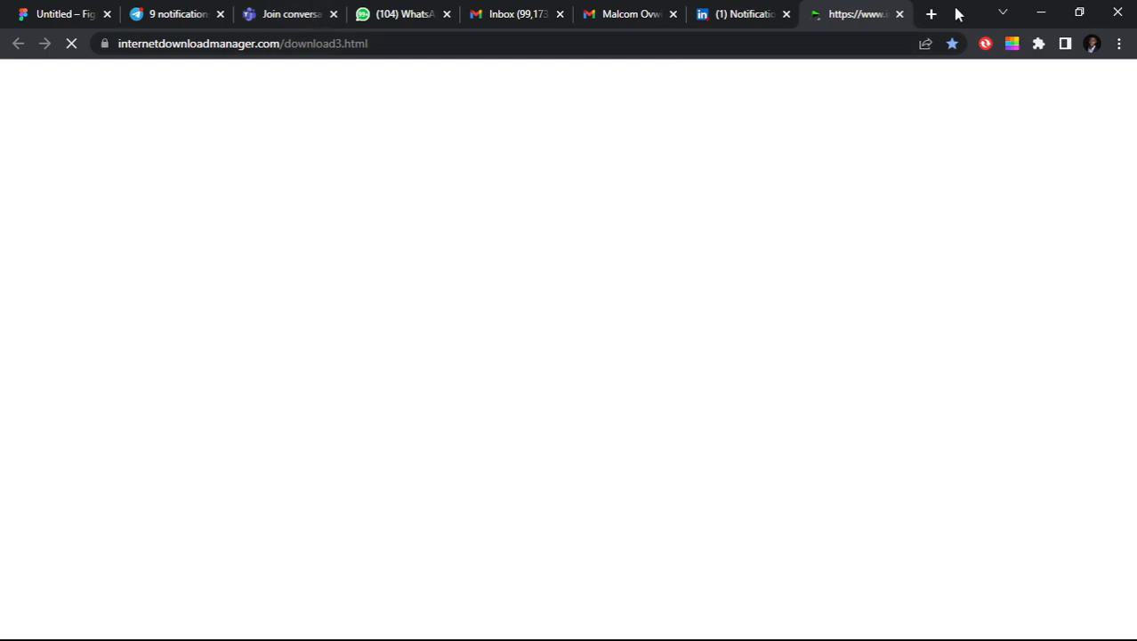
pyautogui.click(895, 16)
pyautogui.click(4, 13)
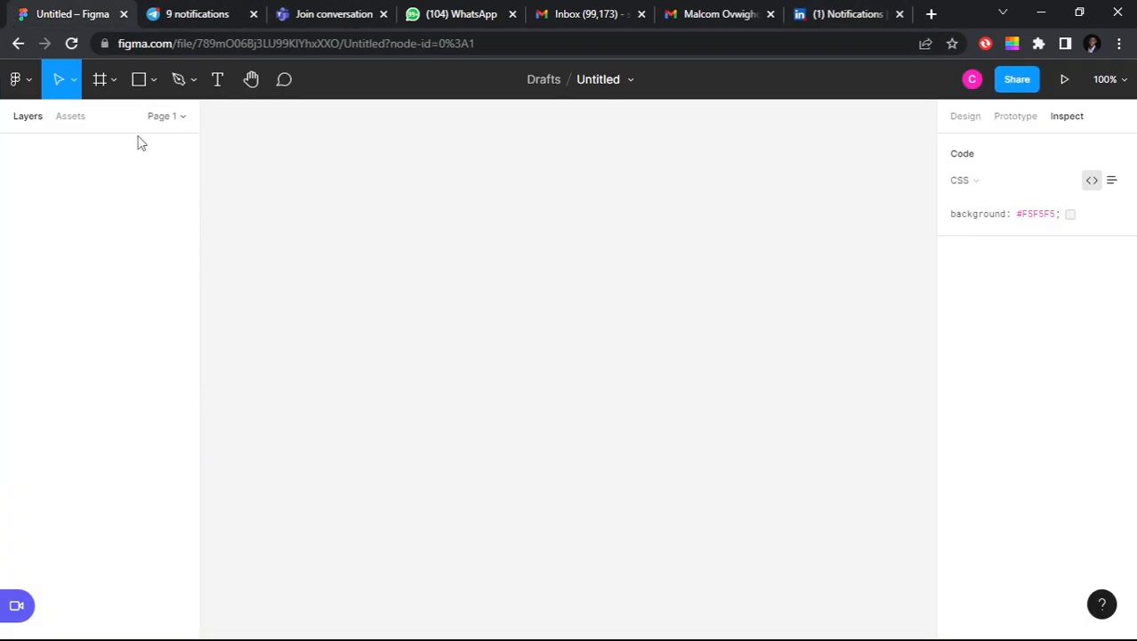
# Step: Look through the list of installed plugins and open the Community page for browsing more plugins
pyautogui.click(15, 80)
pyautogui.moveTo(74, 369)
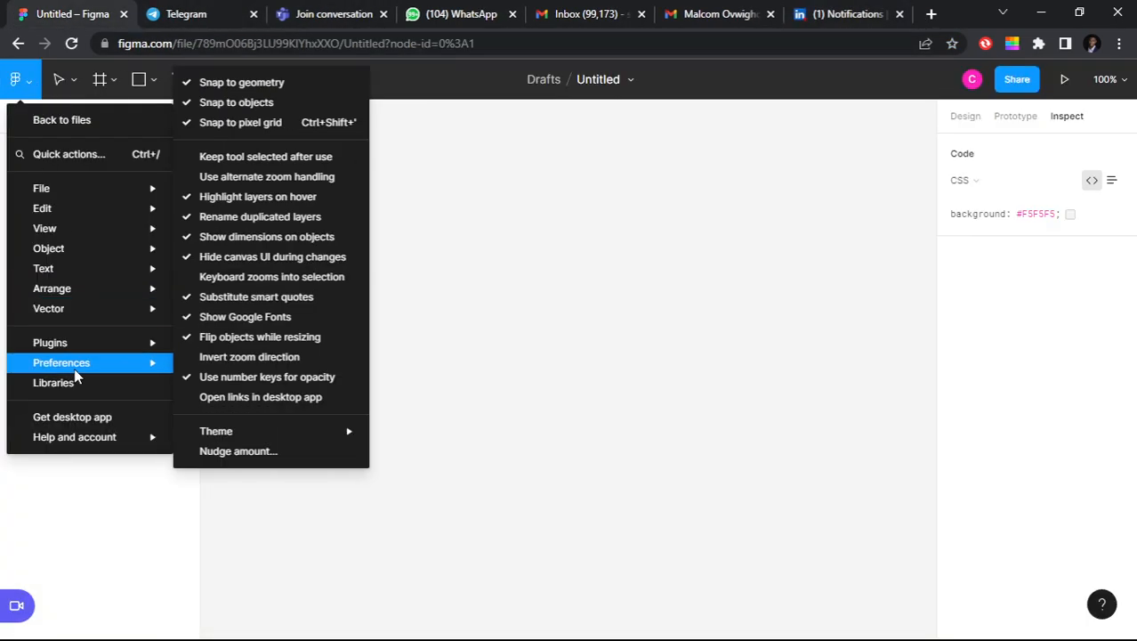
pyautogui.moveTo(87, 342)
pyautogui.scroll(-4, 264, 133)
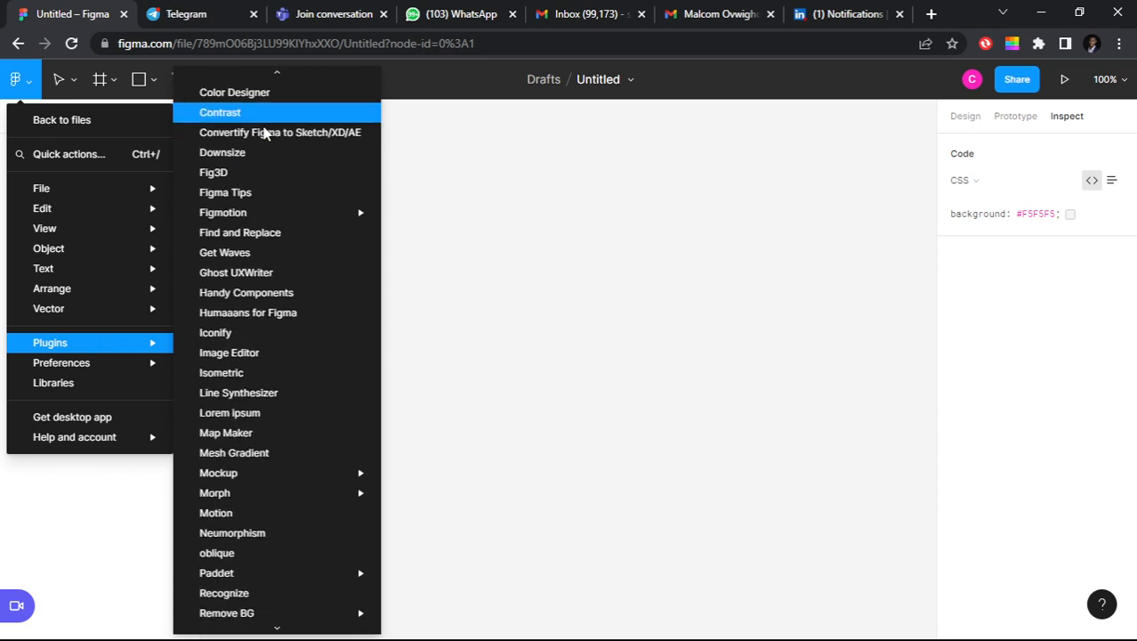
pyautogui.scroll(-3, 264, 147)
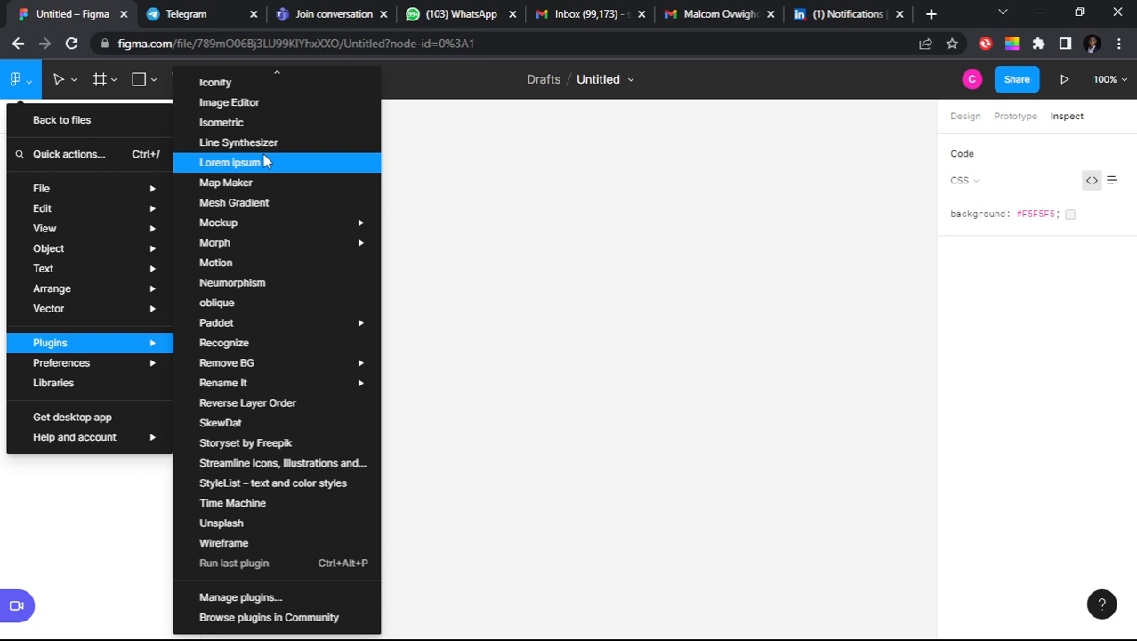
pyautogui.scroll(2, 264, 162)
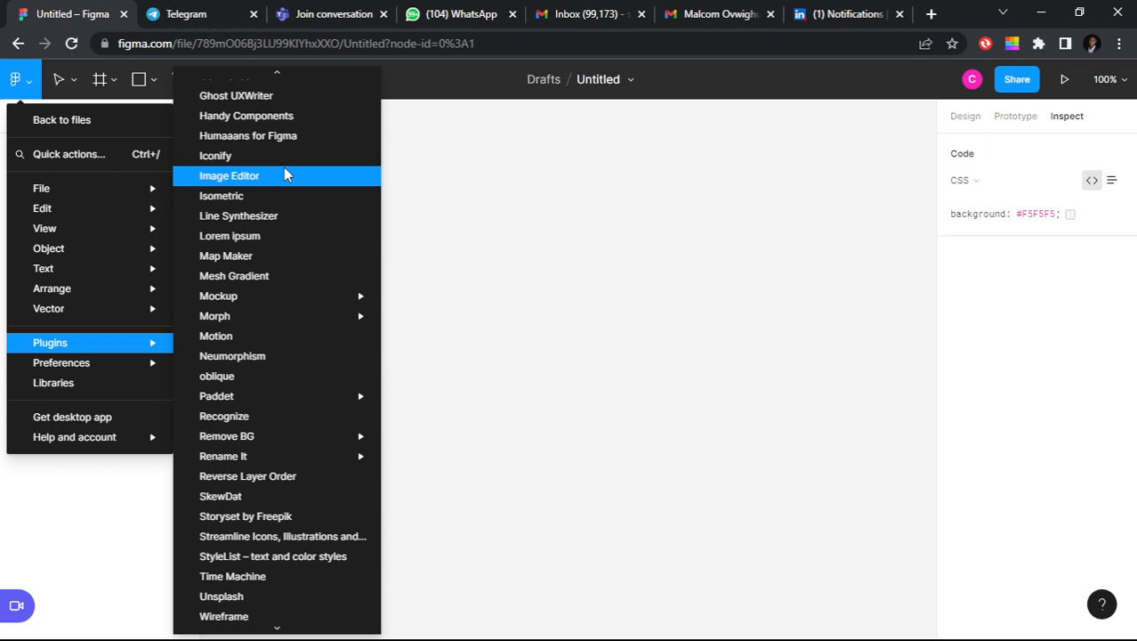
pyautogui.scroll(-2, 284, 277)
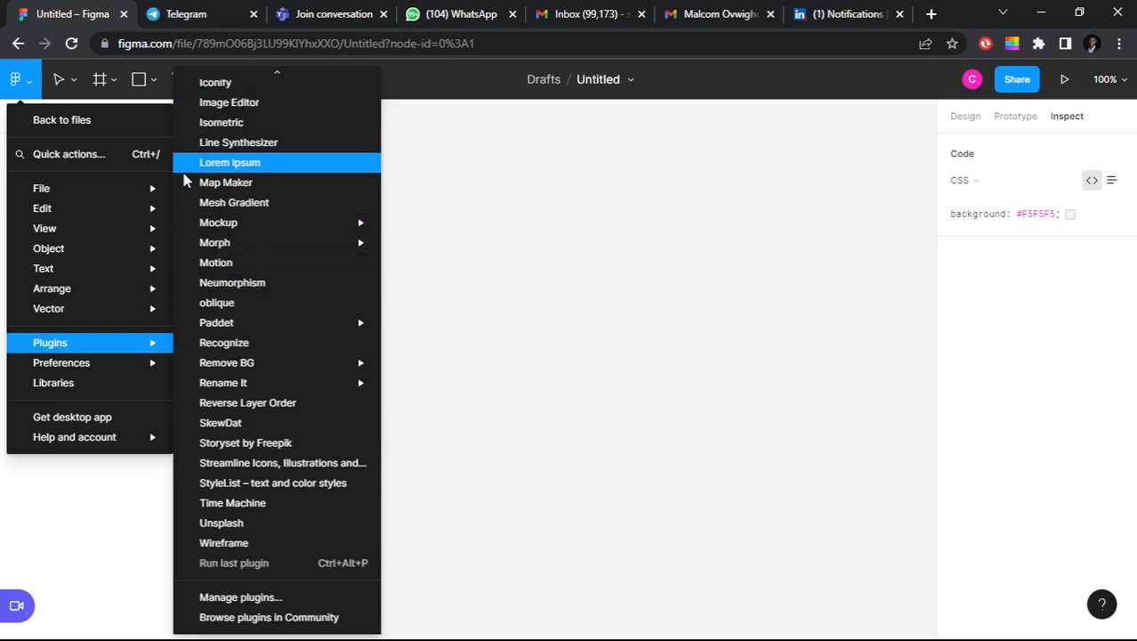
pyautogui.scroll(-3, 274, 322)
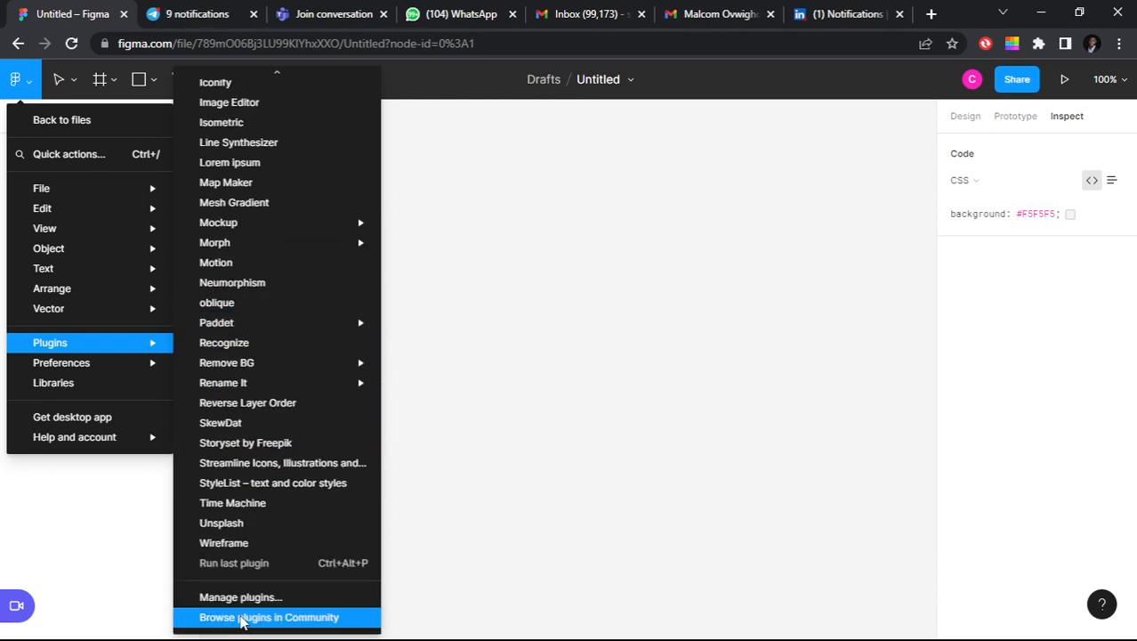
pyautogui.click(244, 617)
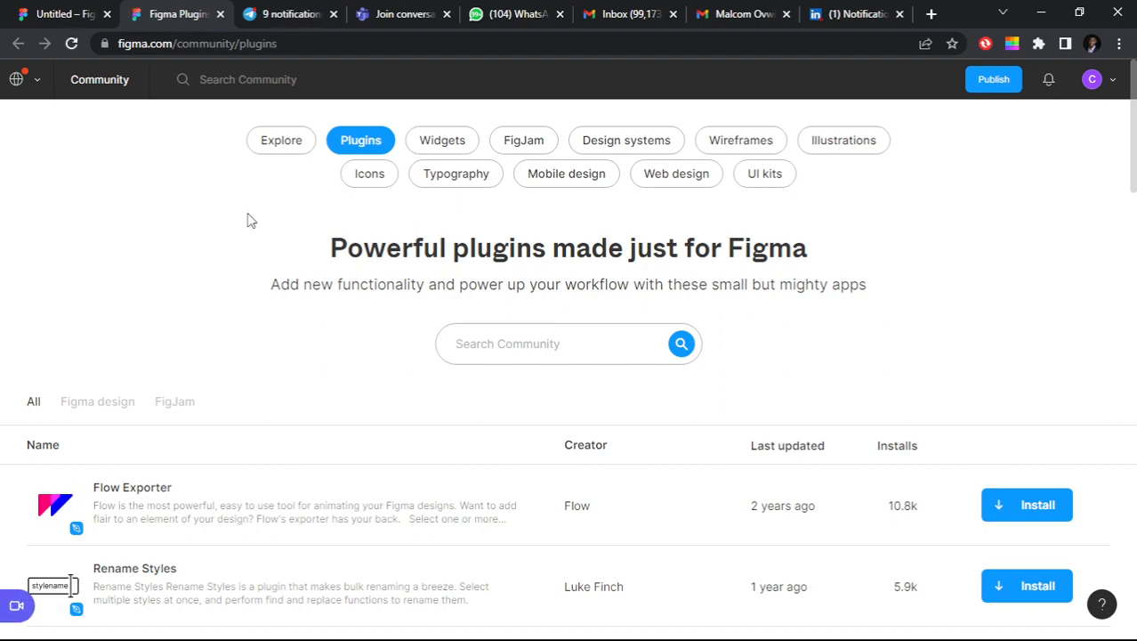
# Step: Look over the Community plugin list and search it for "icons"
pyautogui.scroll(-6, 368, 214)
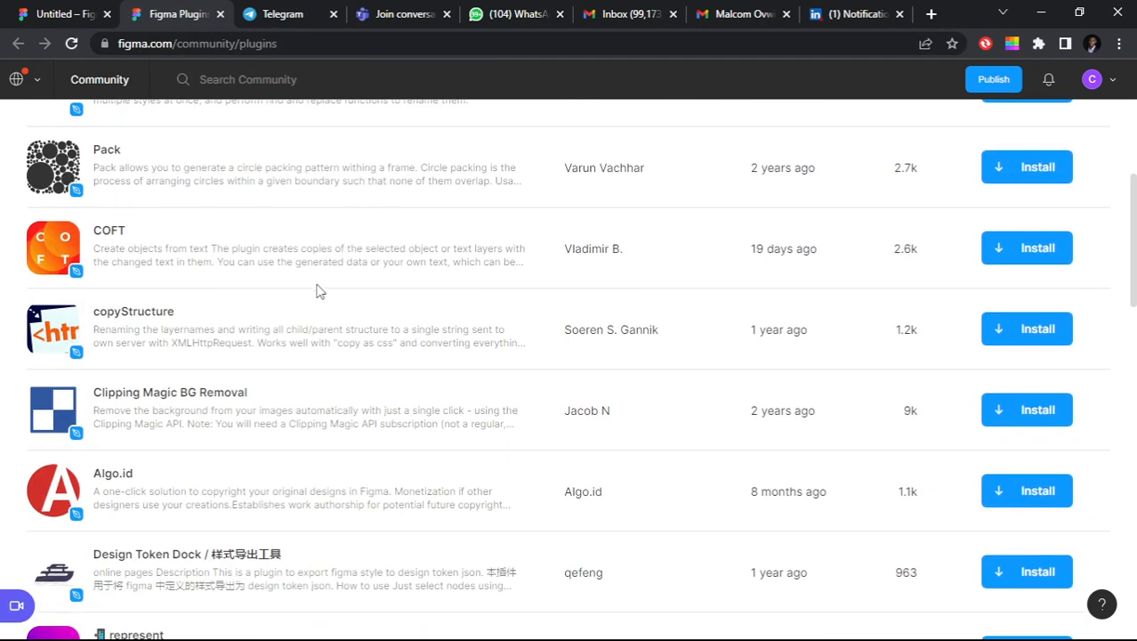
pyautogui.scroll(6, 319, 291)
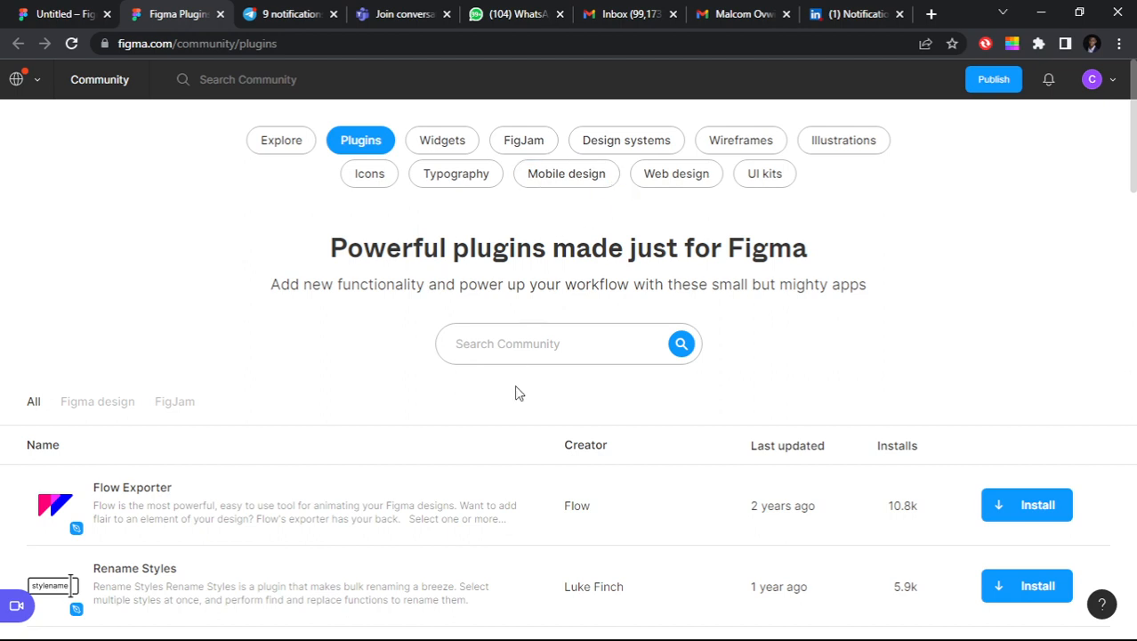
pyautogui.write('icons')
pyautogui.press('Return')
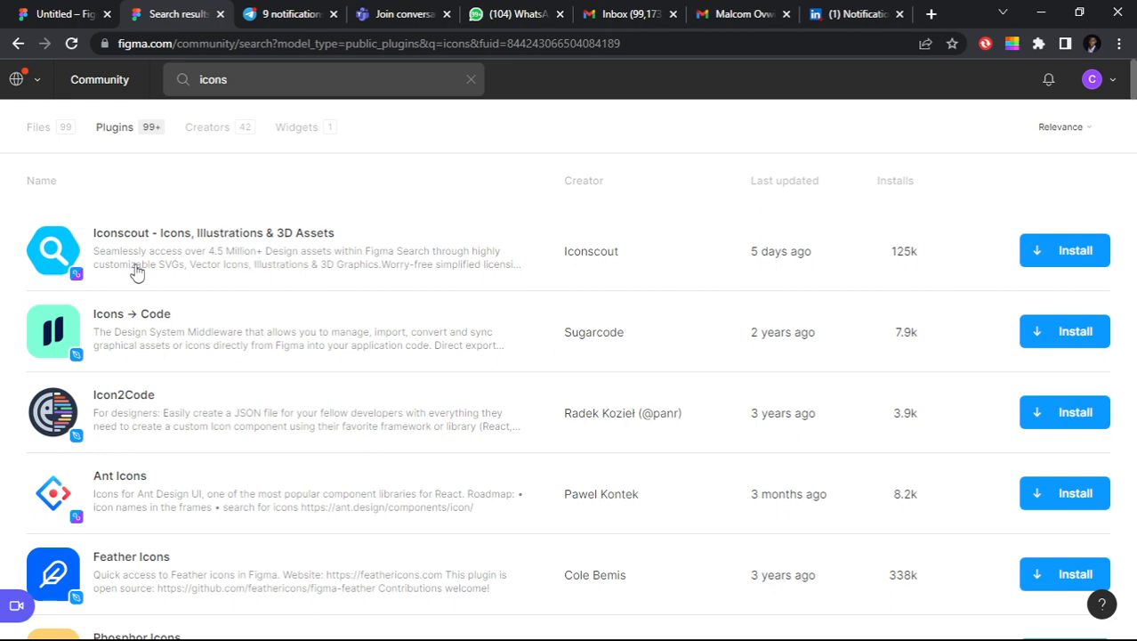
# Step: Examine the icon plugins in the search results, comparing their descriptions and creators
pyautogui.scroll(-1, 138, 272)
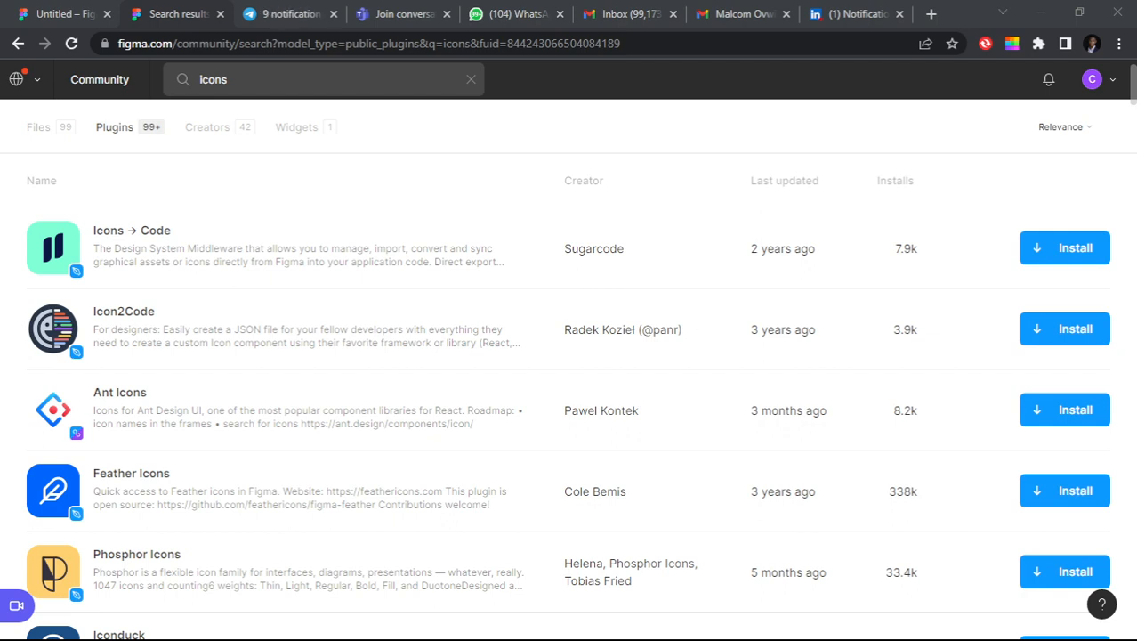
pyautogui.scroll(1, 568, 409)
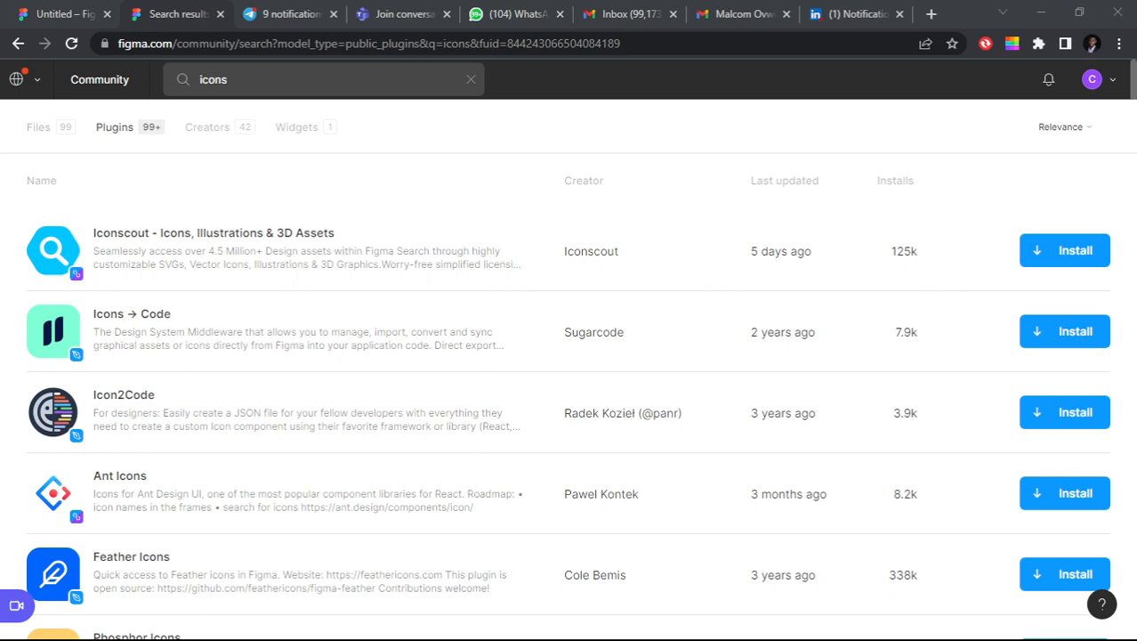
pyautogui.scroll(-2, 568, 409)
pyautogui.scroll(2, 569, 409)
pyautogui.scroll(-2, 569, 409)
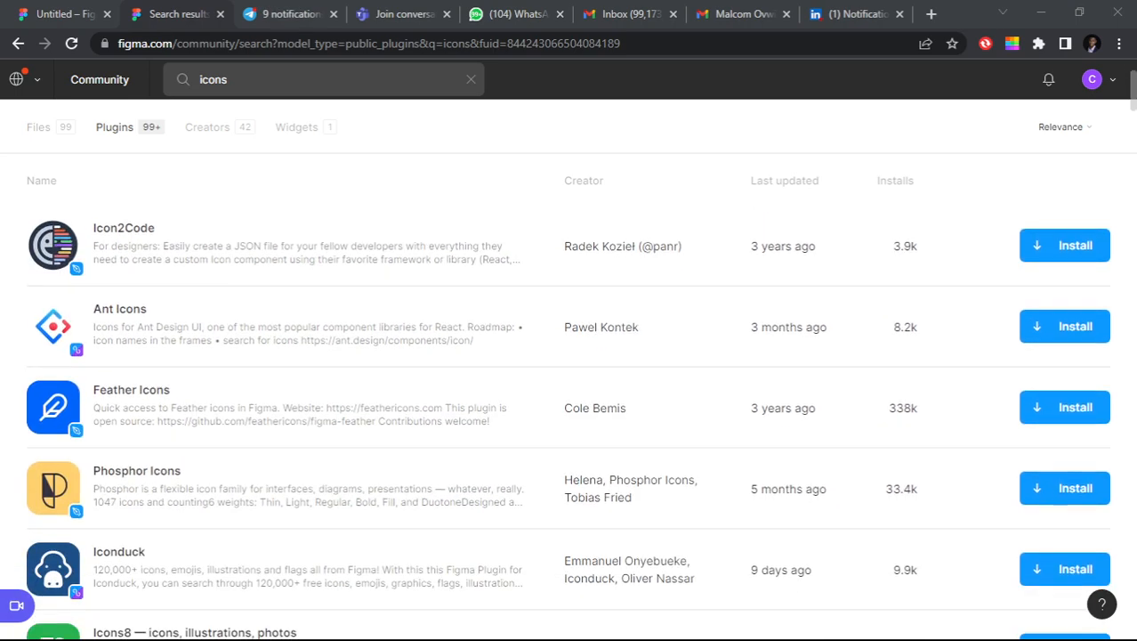
pyautogui.scroll(-6, 569, 409)
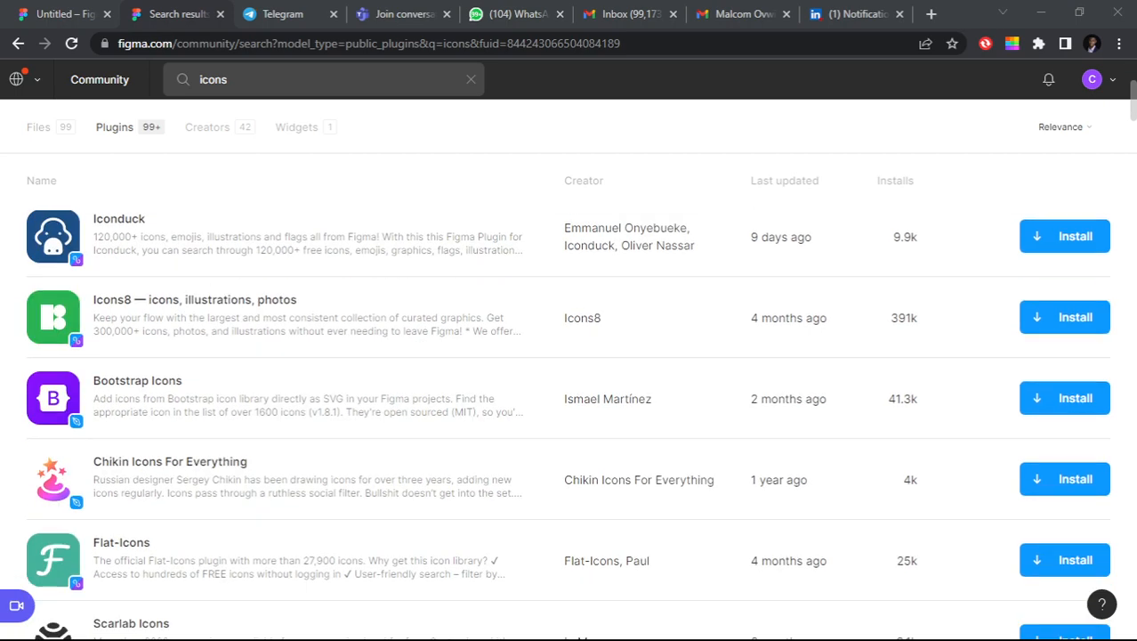
pyautogui.scroll(8, 568, 409)
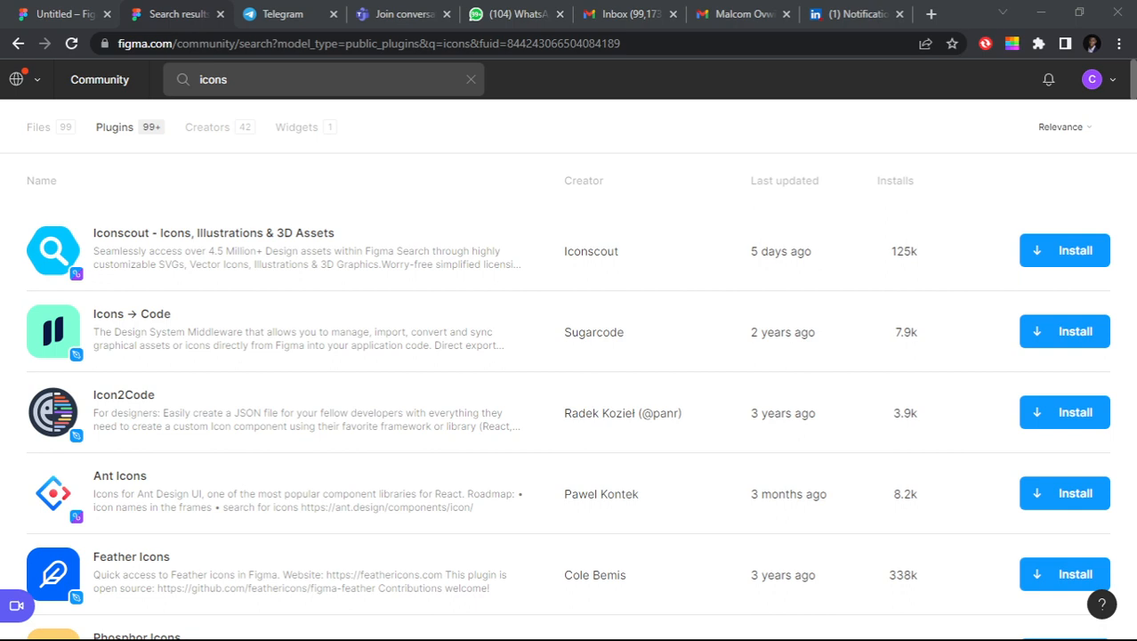
# Step: Switch the "icons" search results to files and open the Iconly (Community) file page
pyautogui.click(37, 126)
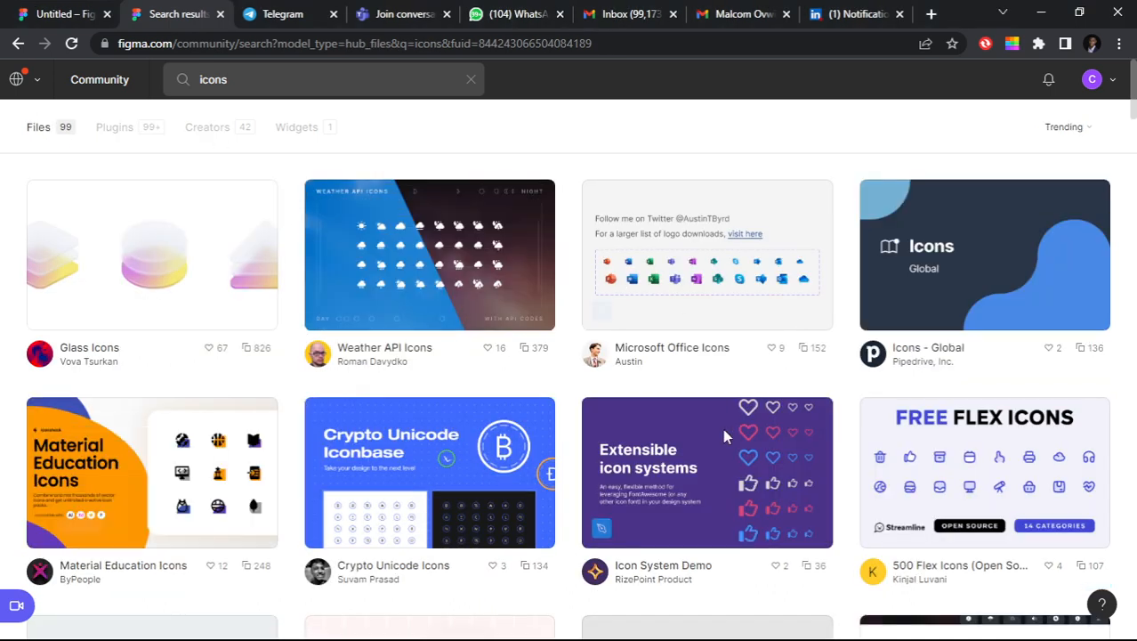
pyautogui.scroll(-1, 722, 428)
pyautogui.scroll(-3, 656, 388)
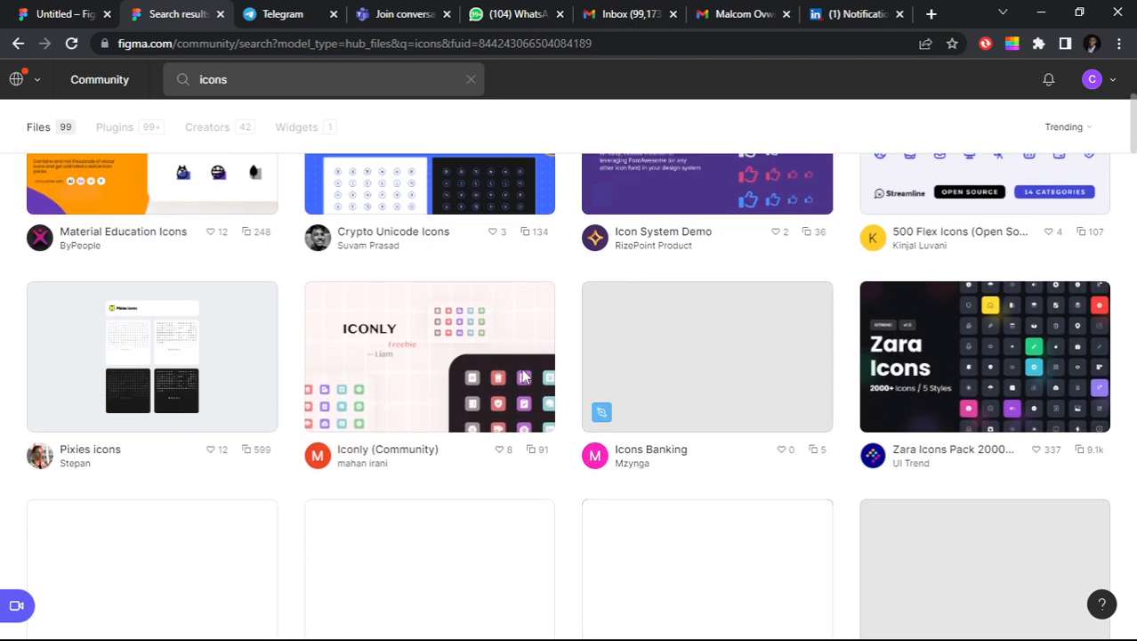
pyautogui.click(454, 356)
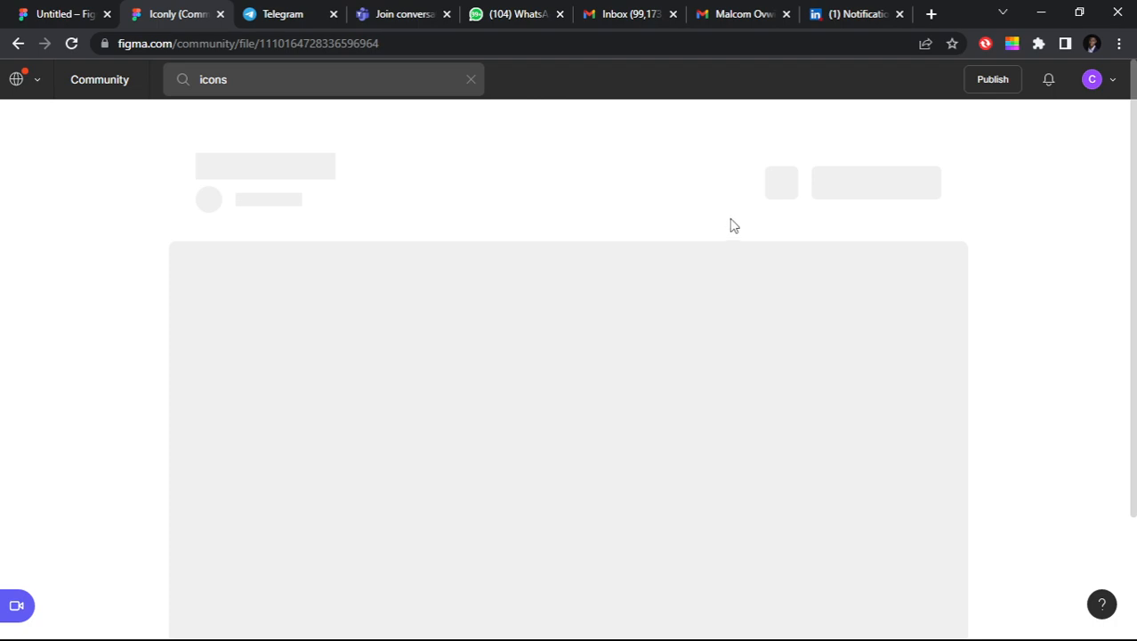
# Step: Preview the Iconly (Community) file page and duplicate the file into drafts
pyautogui.scroll(-3, 681, 323)
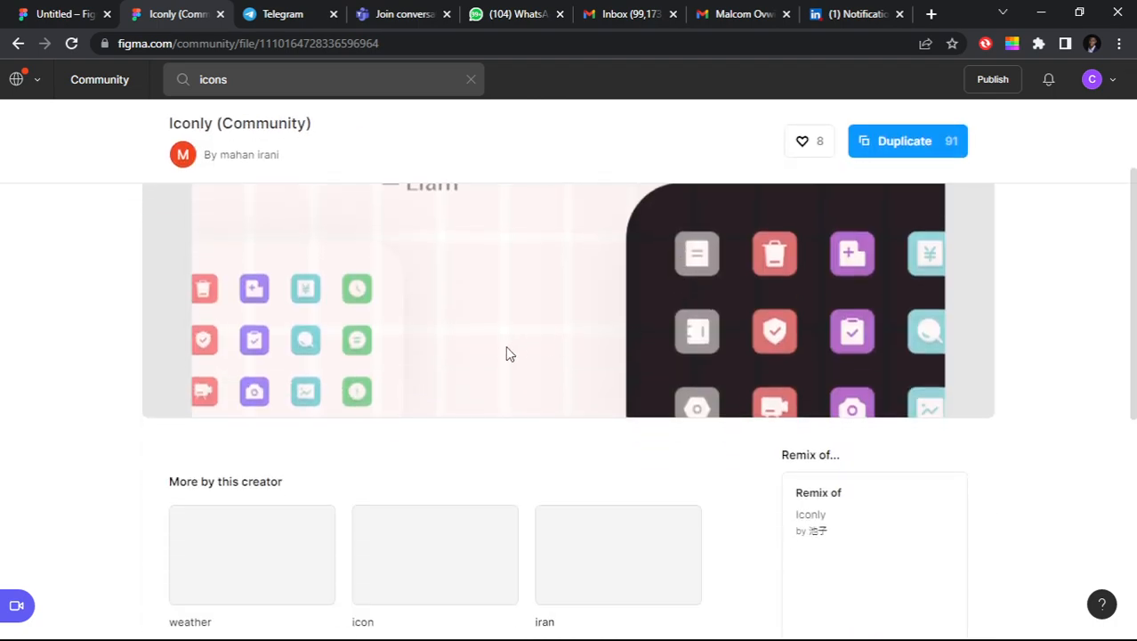
pyautogui.scroll(3, 862, 274)
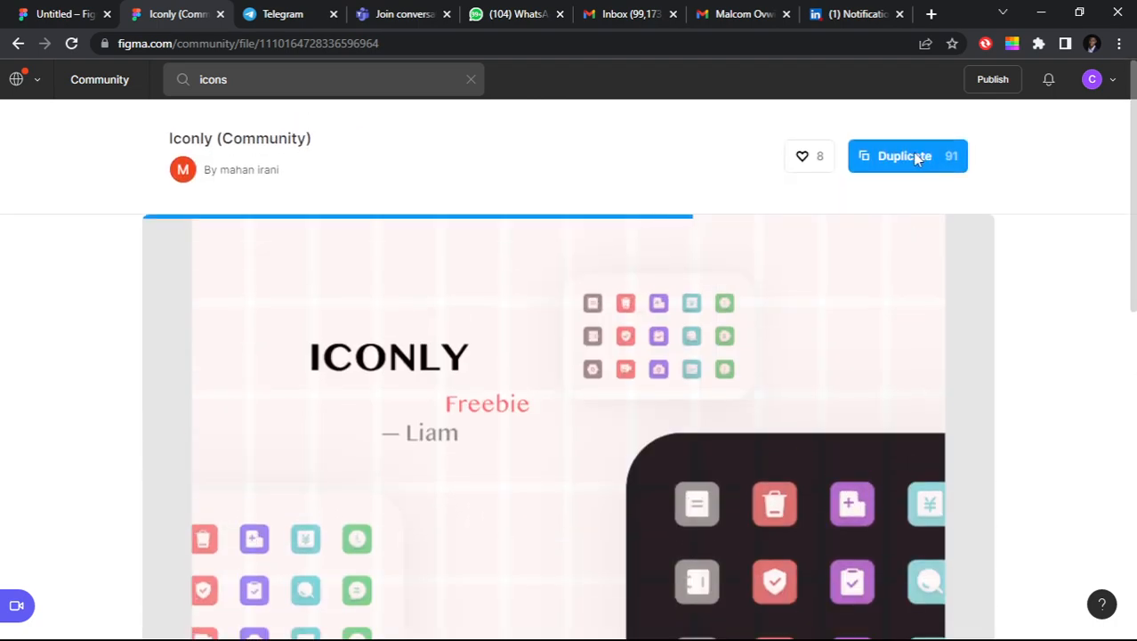
pyautogui.click(912, 152)
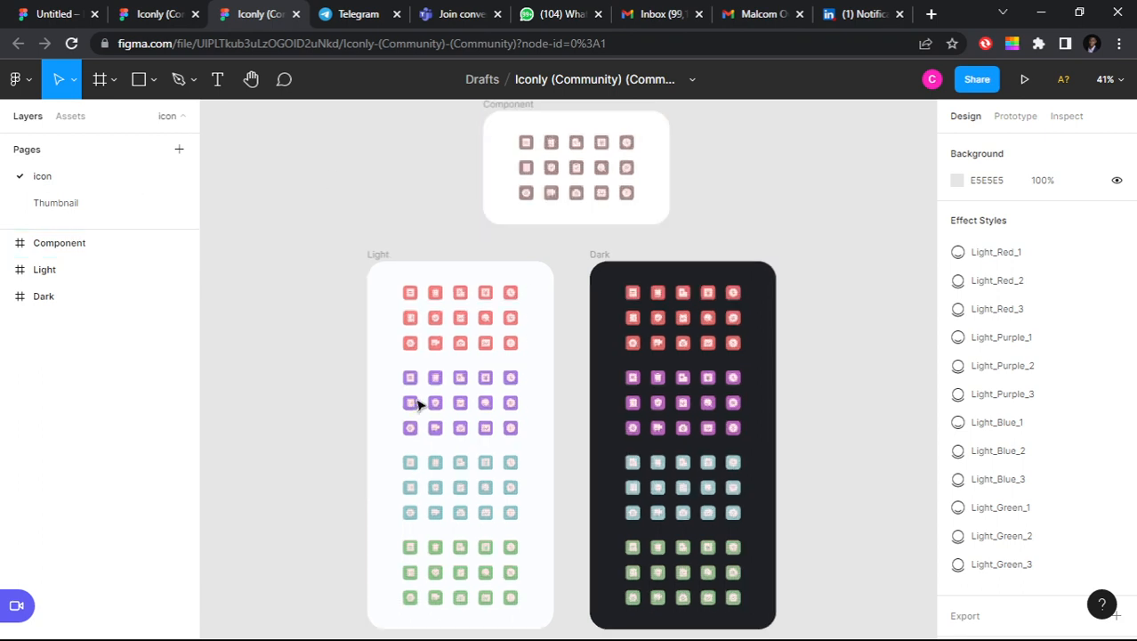
# Step: Look over the icon sets in the duplicated Iconly file up close
pyautogui.scroll(5, 416, 399)
pyautogui.scroll(-2, 503, 308)
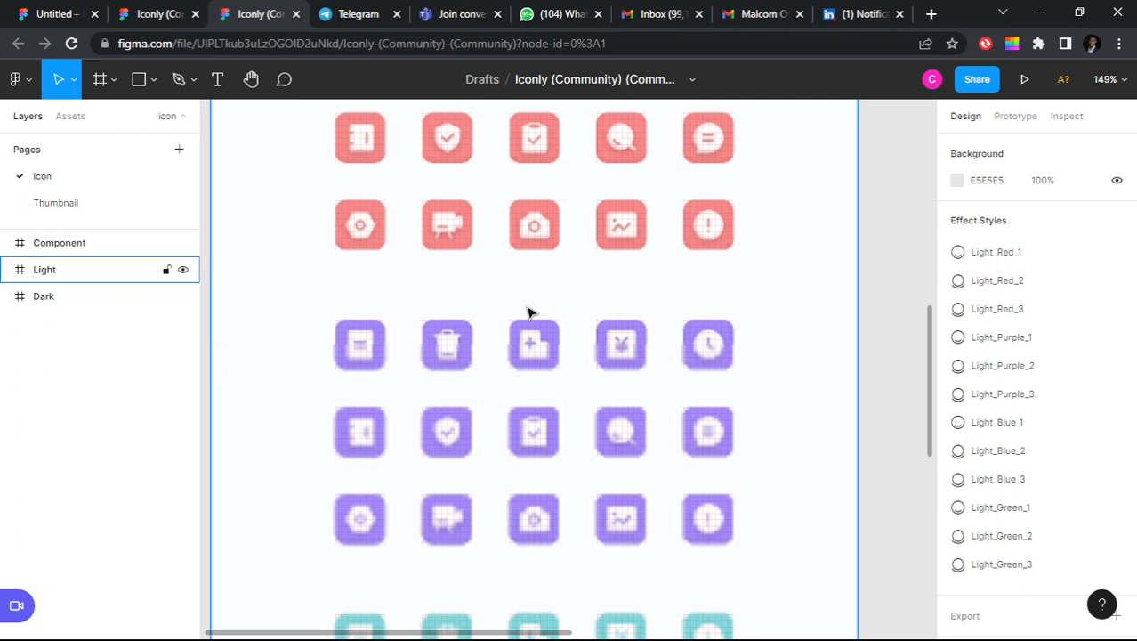
pyautogui.scroll(-3, 528, 307)
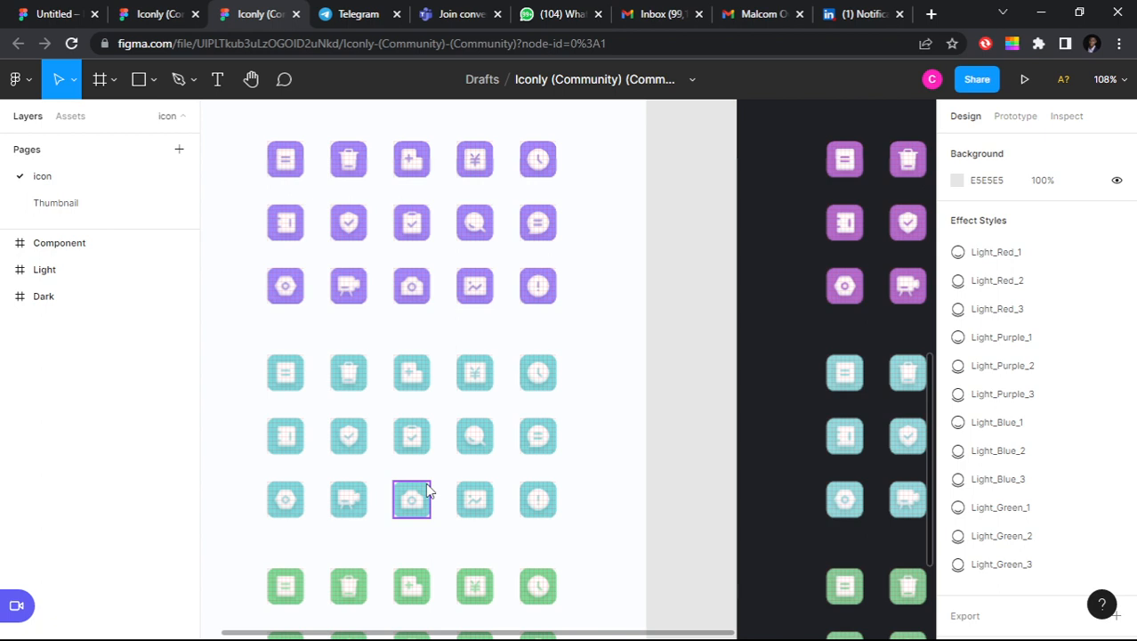
# Step: Close the duplicated Iconly file and return to the Untitled draft with its design properties displayed
pyautogui.hotkey('ctrl', 'w')
pyautogui.click(53, 16)
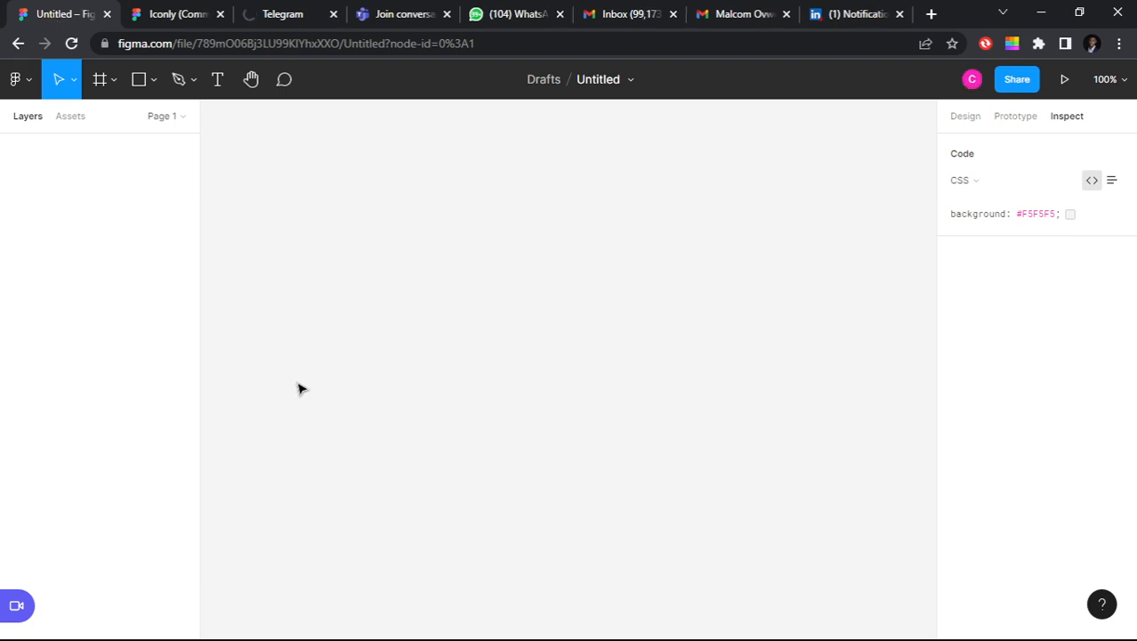
pyautogui.click(964, 118)
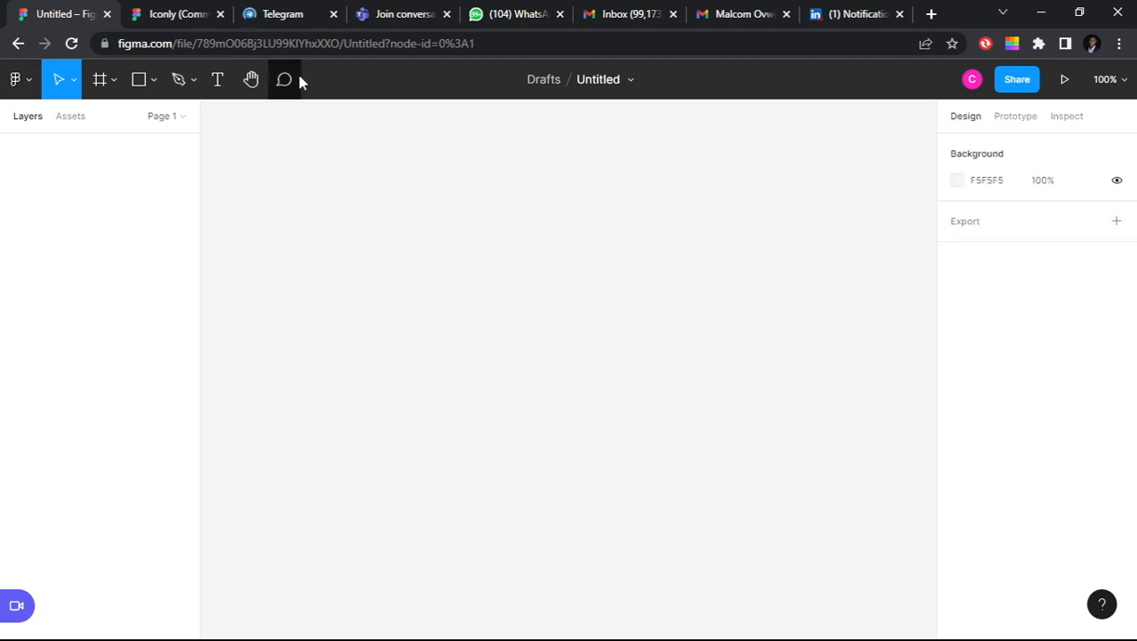
# Step: Look at the Move and Scale options among the move tools and at the Frame tool
pyautogui.click(72, 83)
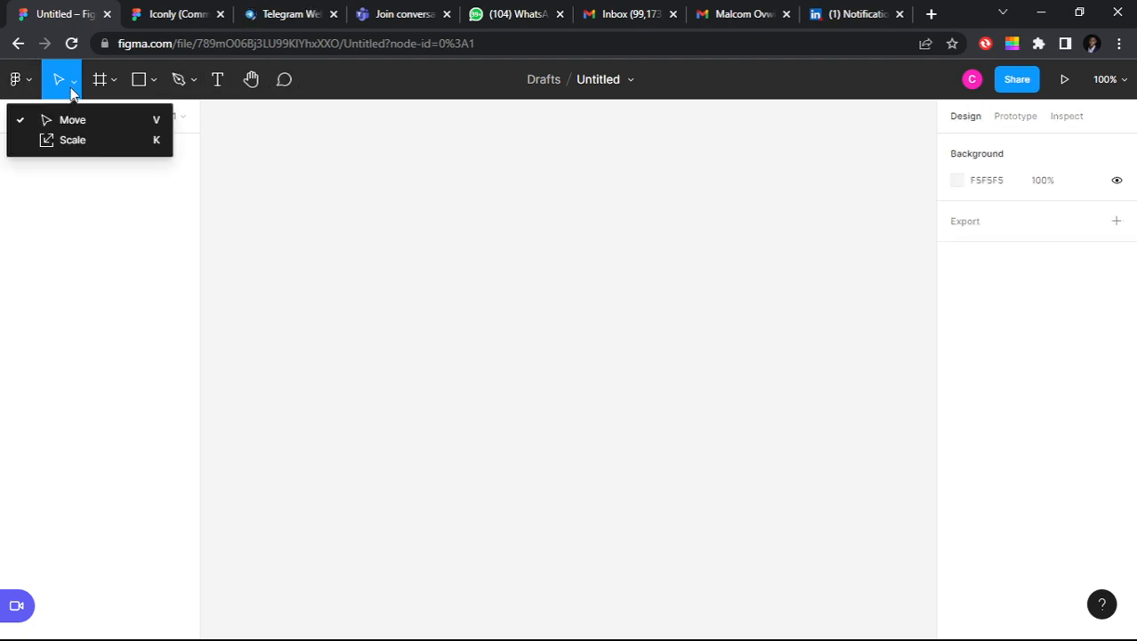
pyautogui.click(84, 80)
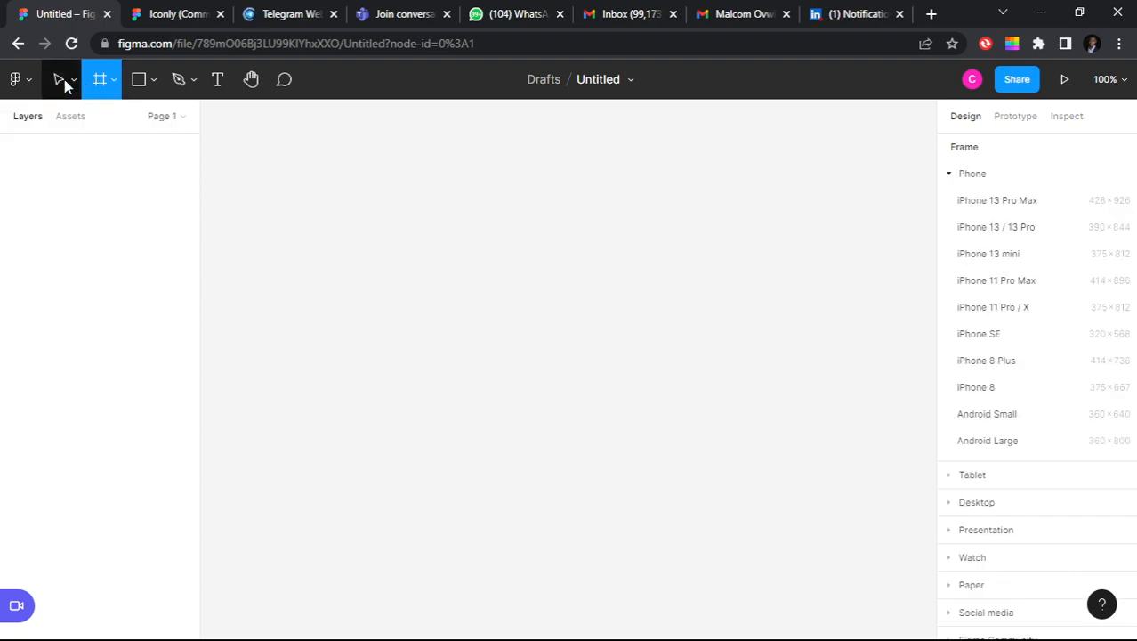
pyautogui.click(64, 82)
pyautogui.click(72, 83)
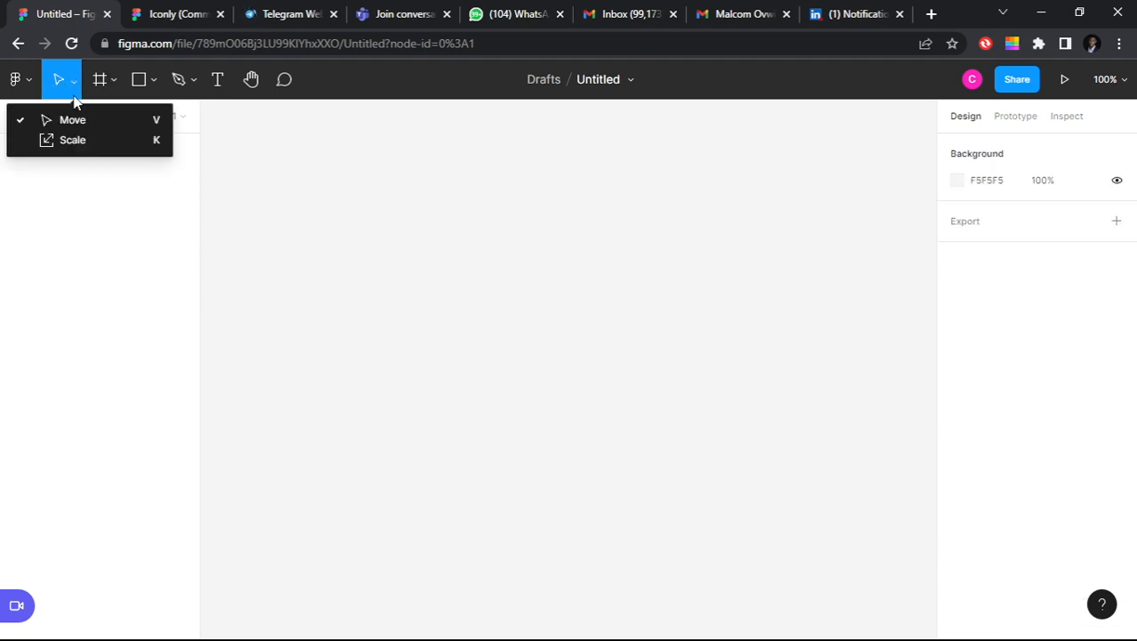
pyautogui.click(78, 84)
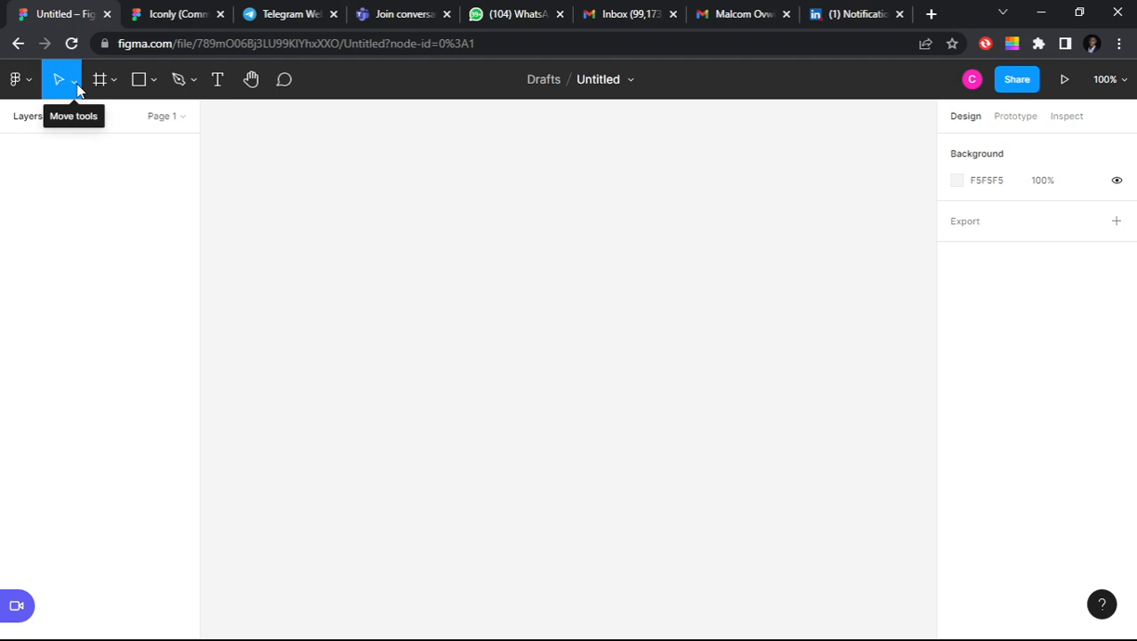
pyautogui.click(101, 79)
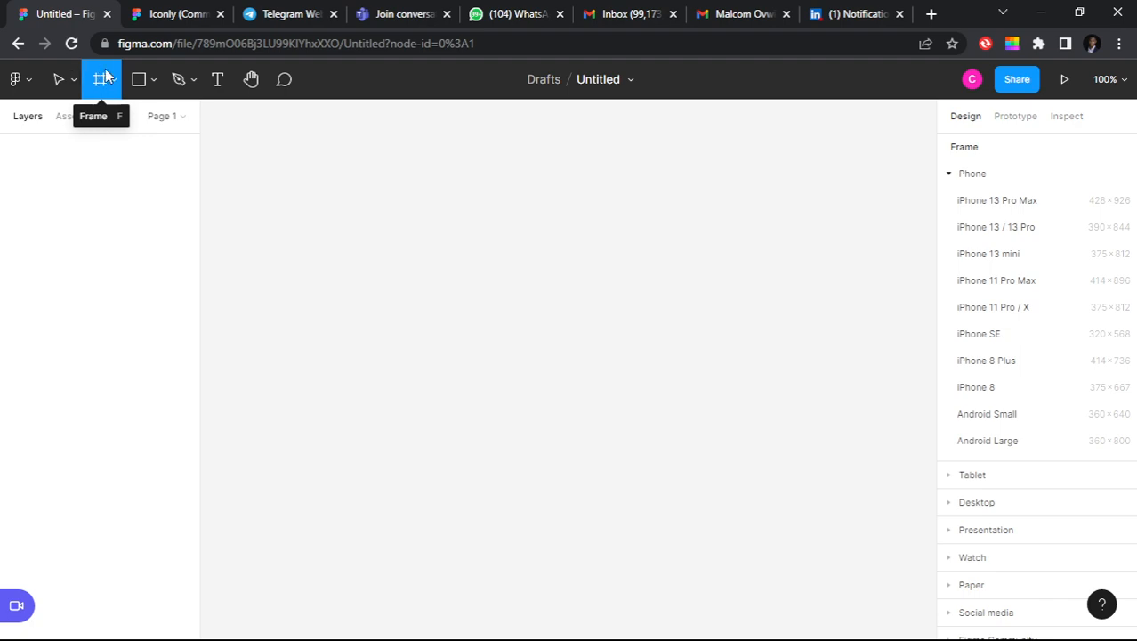
# Step: Draw a rectangle about 219 × 380 on the empty canvas and set its fill to FFFFFF
pyautogui.click(138, 84)
pyautogui.click(154, 80)
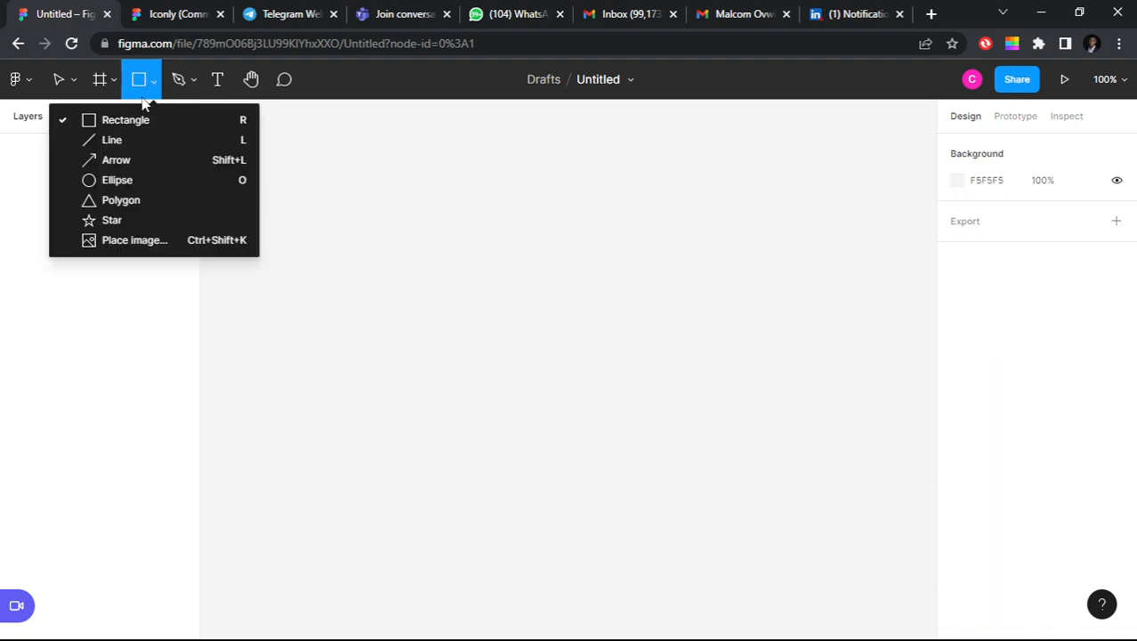
pyautogui.click(111, 118)
pyautogui.moveTo(392, 211)
pyautogui.mouseDown()
pyautogui.moveTo(549, 502)
pyautogui.moveTo(574, 528)
pyautogui.mouseUp()
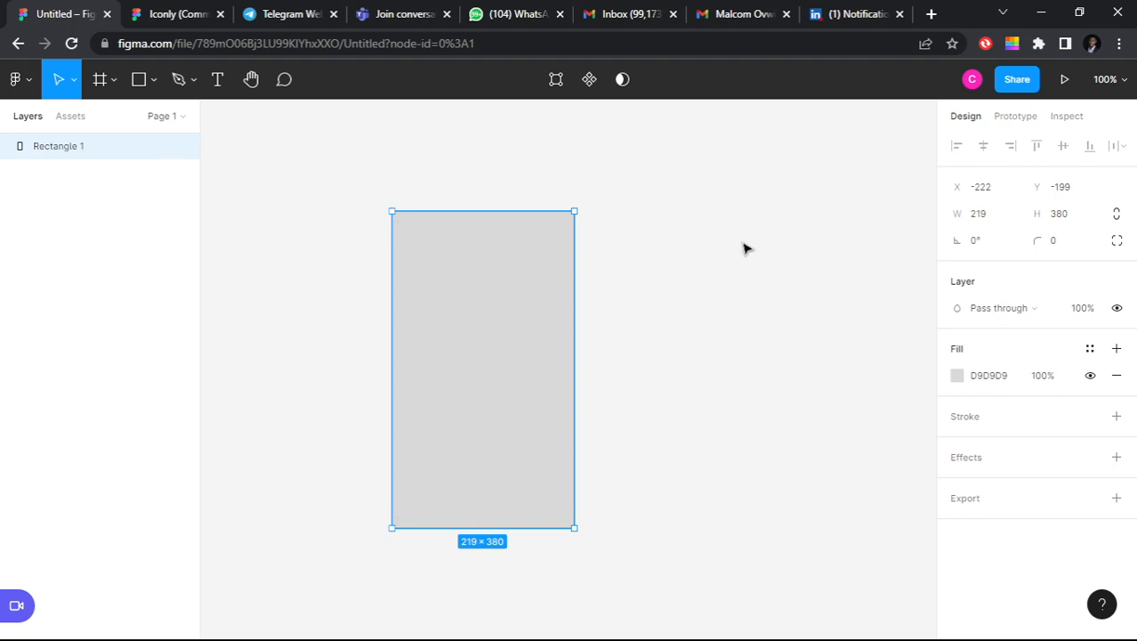
pyautogui.click(957, 375)
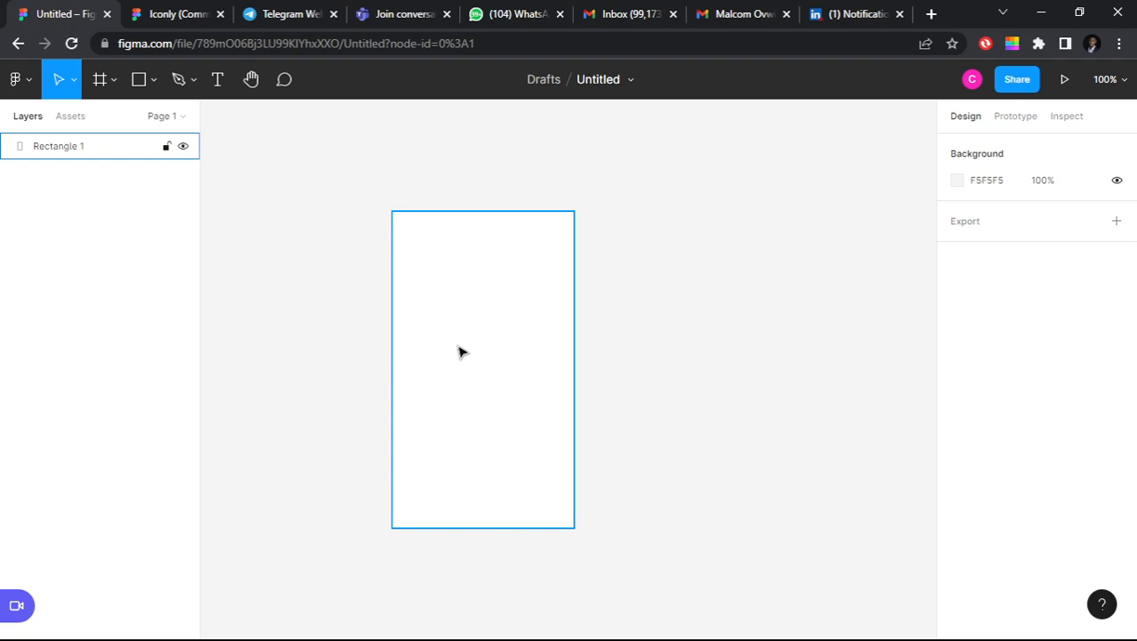
# Step: Delete the white rectangle from the canvas
pyautogui.click(510, 257)
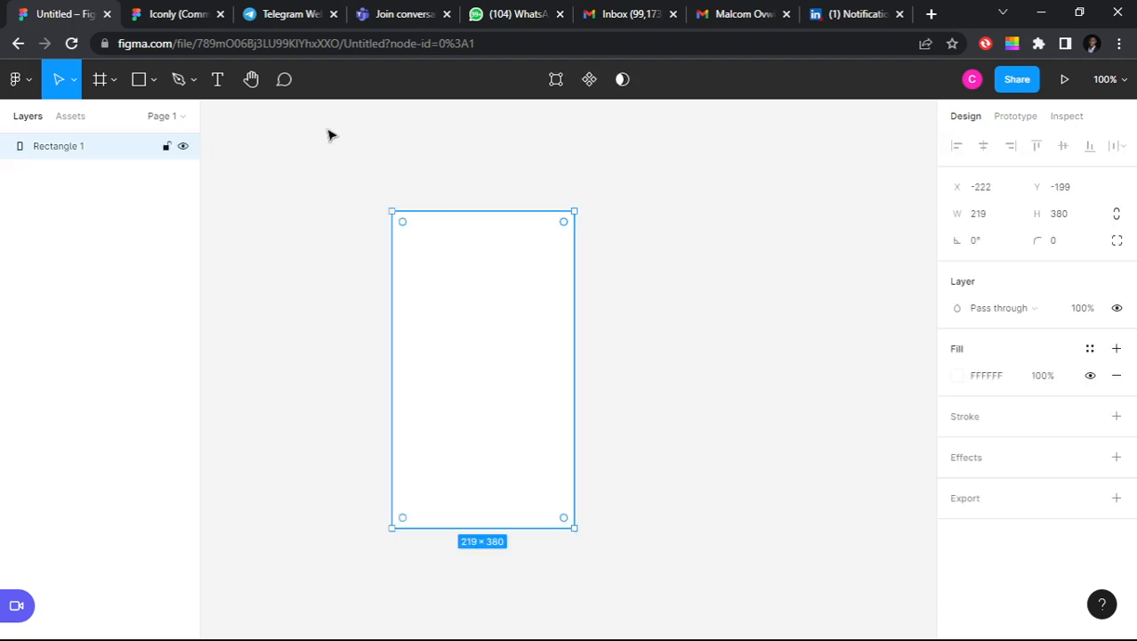
pyautogui.press('Delete')
# Step: Look over the phone frame presets and add an iPhone 13 Pro Max frame to the canvas
pyautogui.click(98, 80)
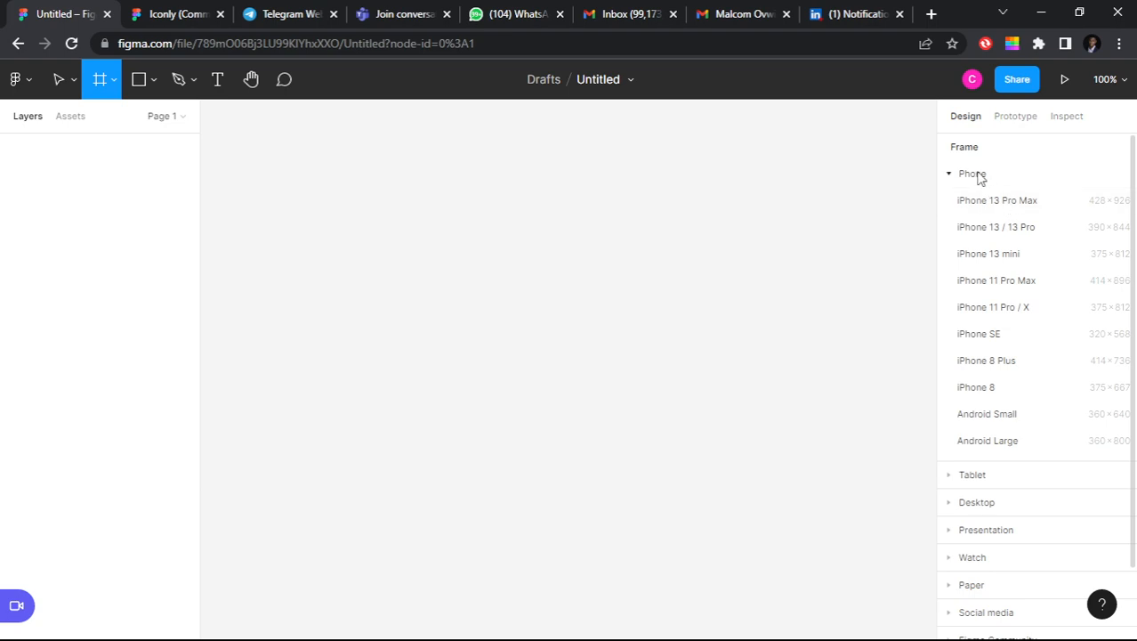
pyautogui.click(950, 175)
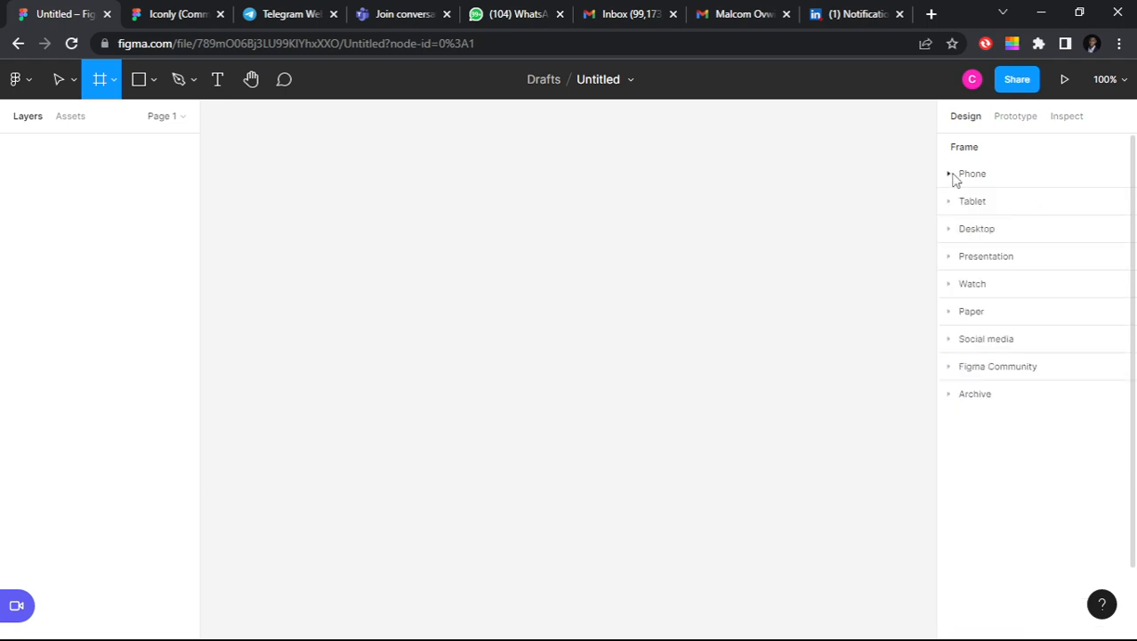
pyautogui.click(950, 175)
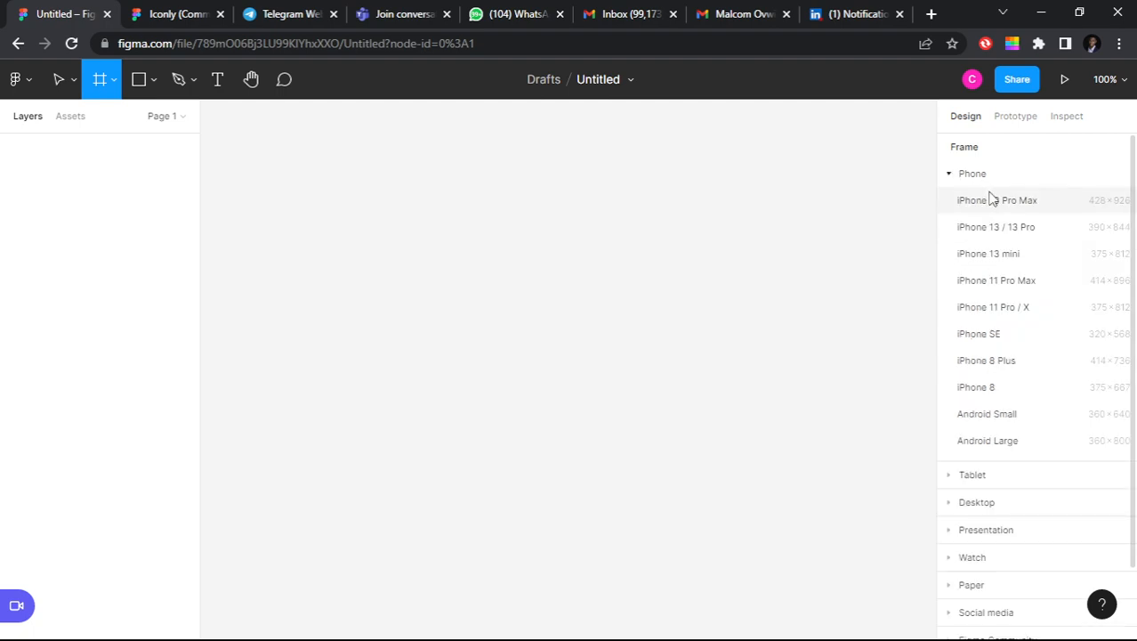
pyautogui.scroll(-1, 993, 200)
pyautogui.scroll(1, 994, 202)
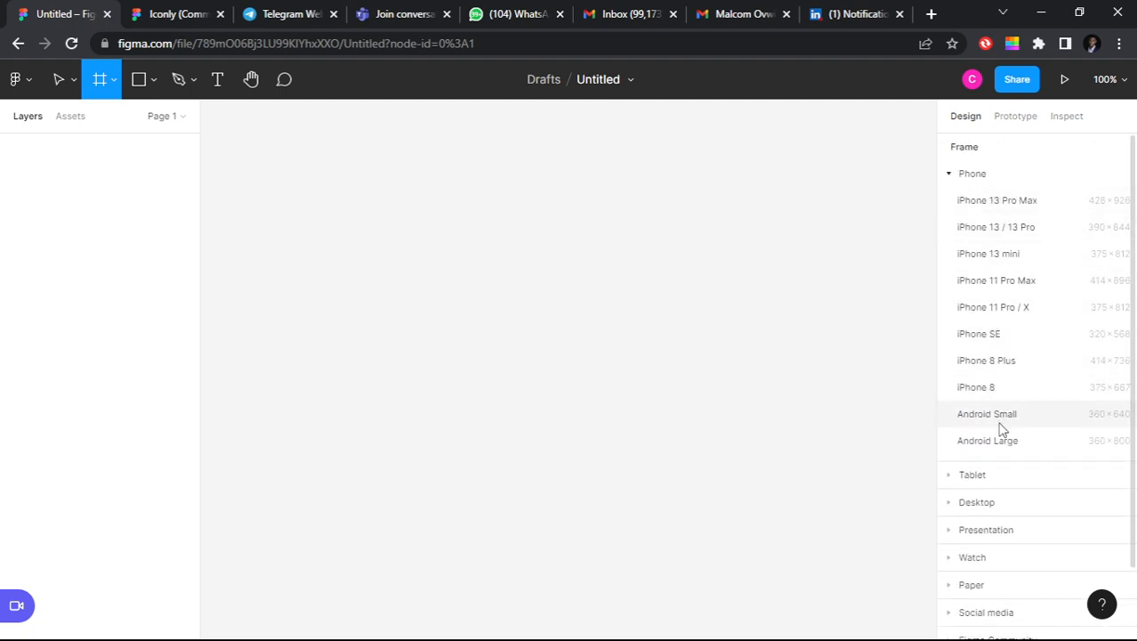
pyautogui.scroll(-1, 995, 382)
pyautogui.scroll(1, 998, 319)
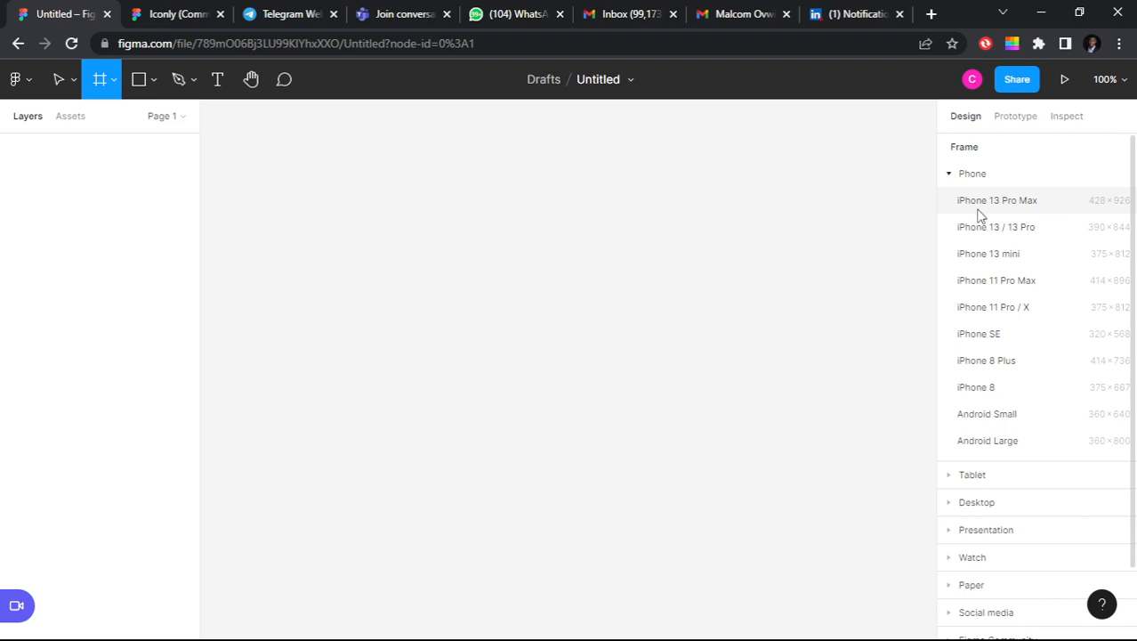
pyautogui.click(978, 210)
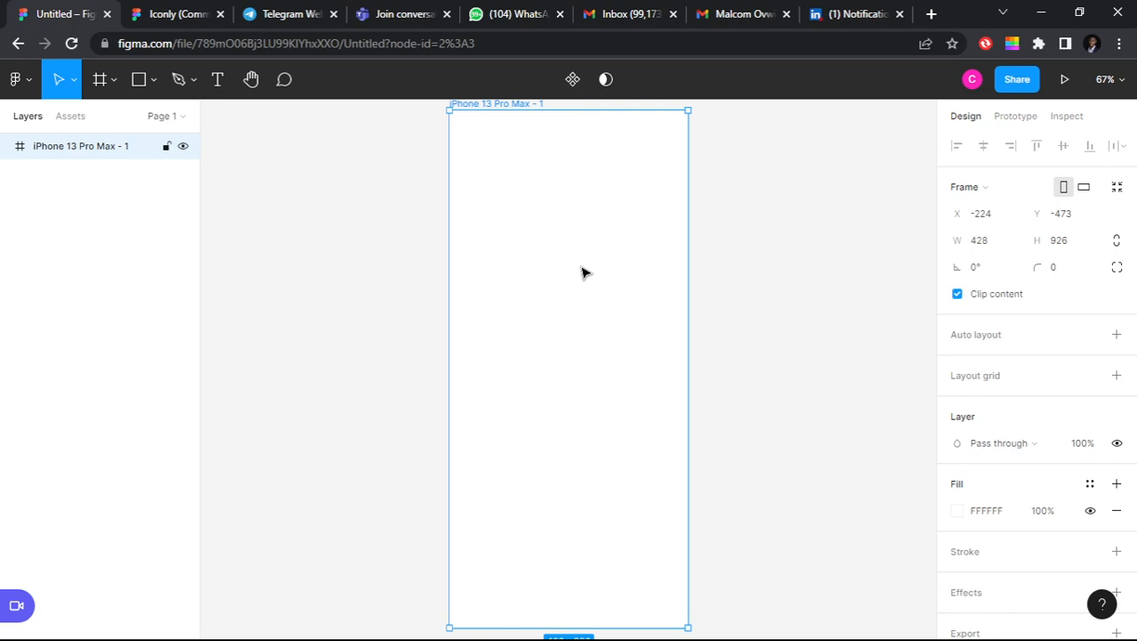
pyautogui.scroll(-1, 582, 271)
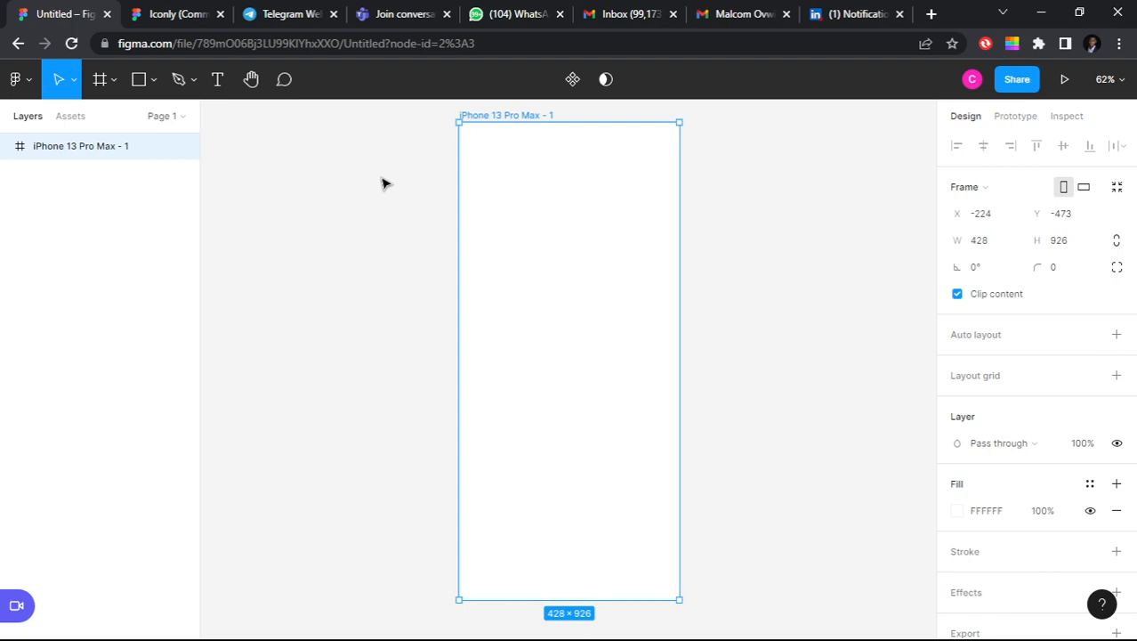
# Step: Look over the frame preset categories and the sizes offered for Desktop
pyautogui.click(101, 79)
pyautogui.scroll(-1, 1010, 257)
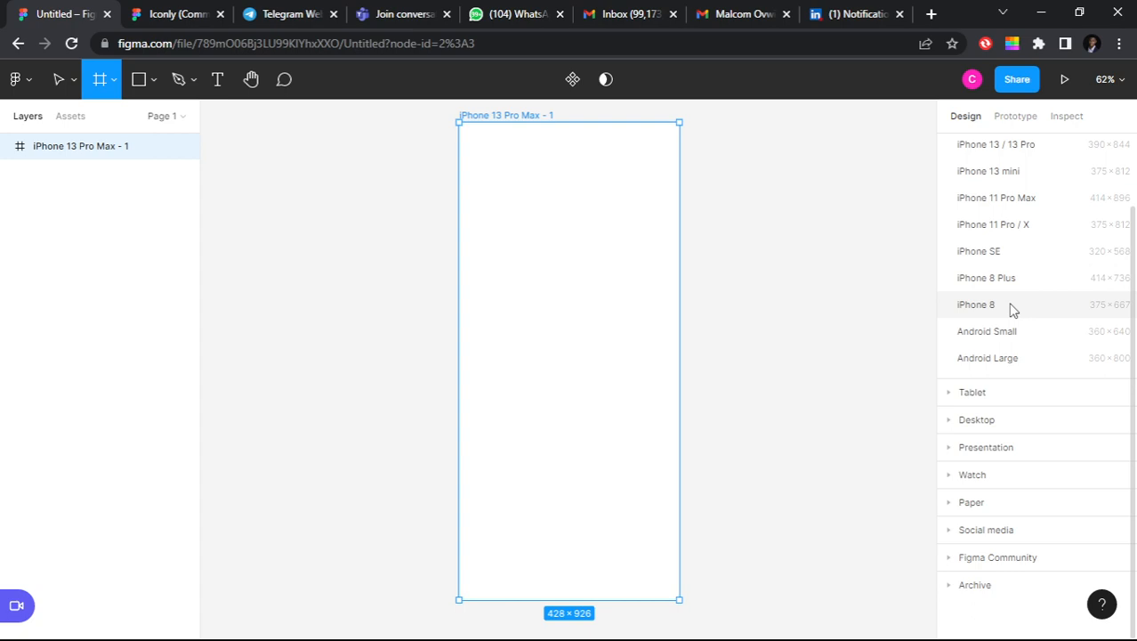
pyautogui.click(950, 420)
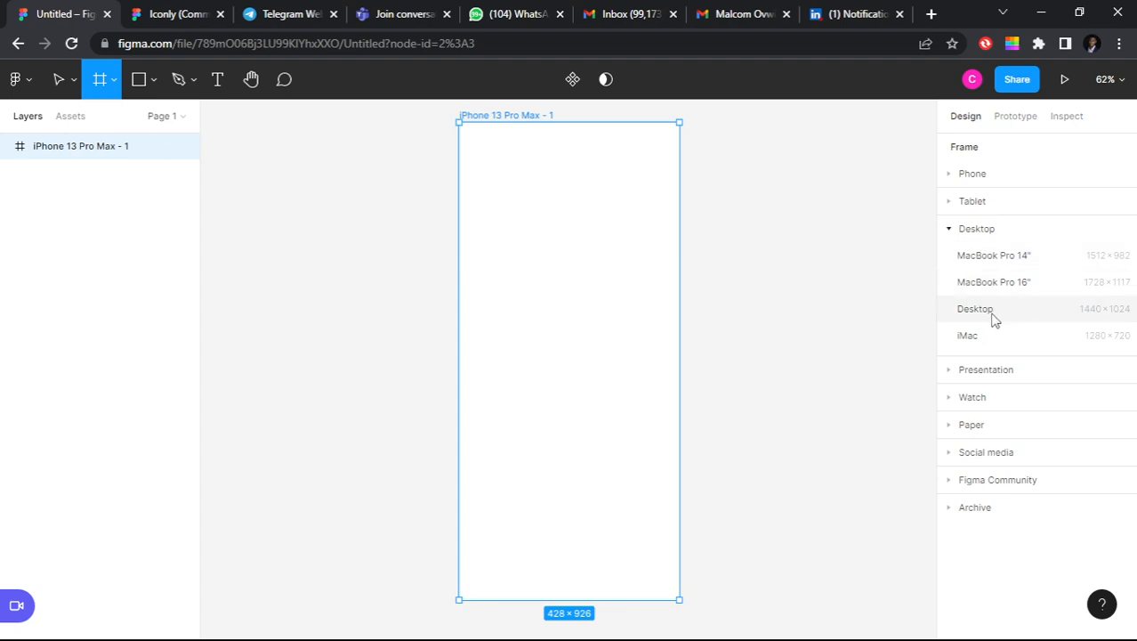
pyautogui.click(959, 230)
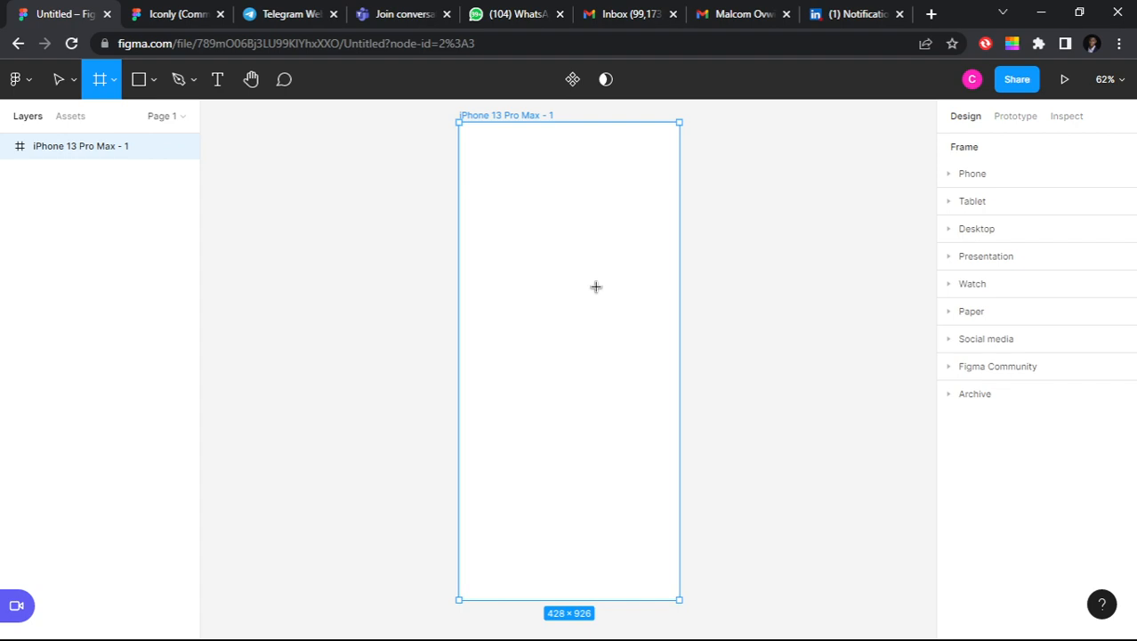
# Step: Place a 100 × 100 frame inside the upper part of the iPhone 13 Pro Max frame
pyautogui.scroll(-1, 474, 391)
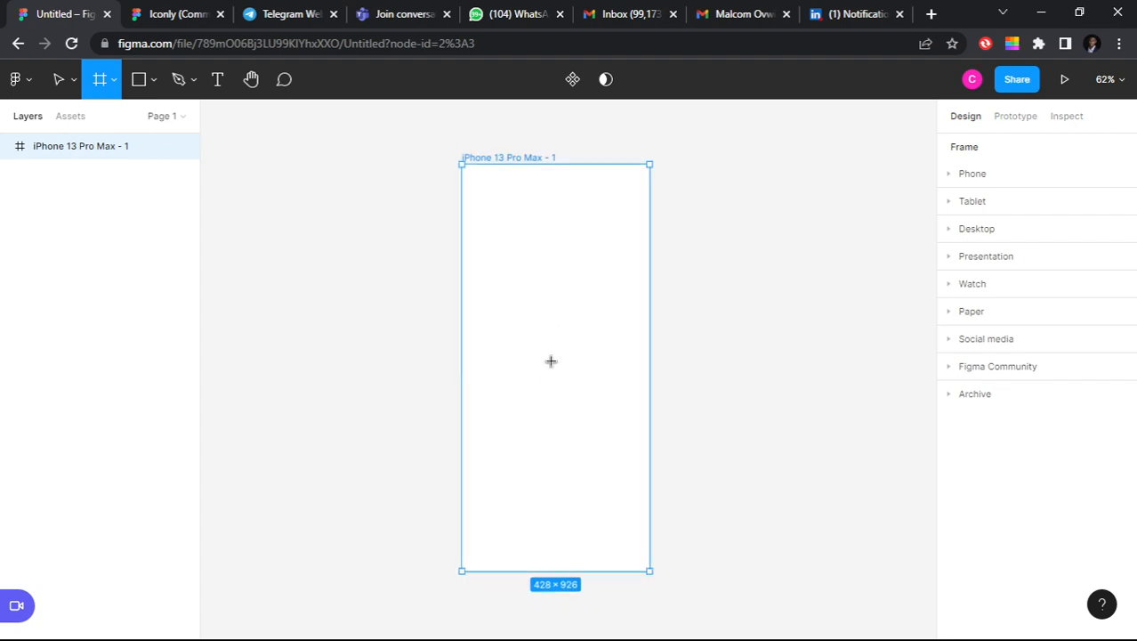
pyautogui.scroll(-2, 551, 361)
pyautogui.click(542, 283)
# Step: Delete the phone frame with its nested frame and draw a new frame about 762 × 598 on the canvas
pyautogui.click(101, 79)
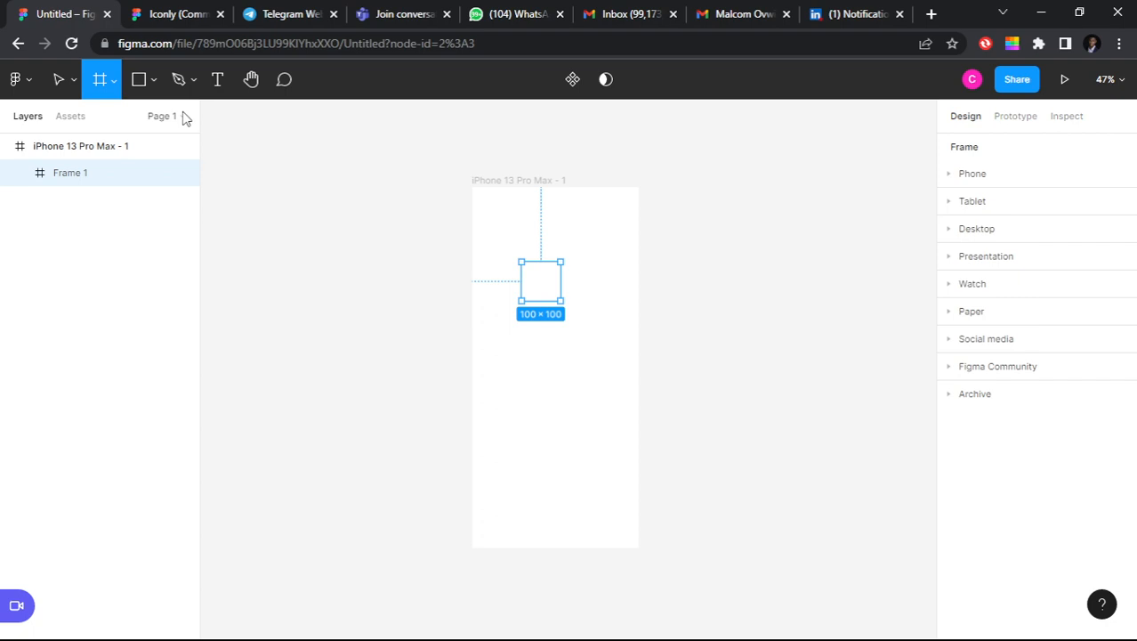
pyautogui.press('Delete')
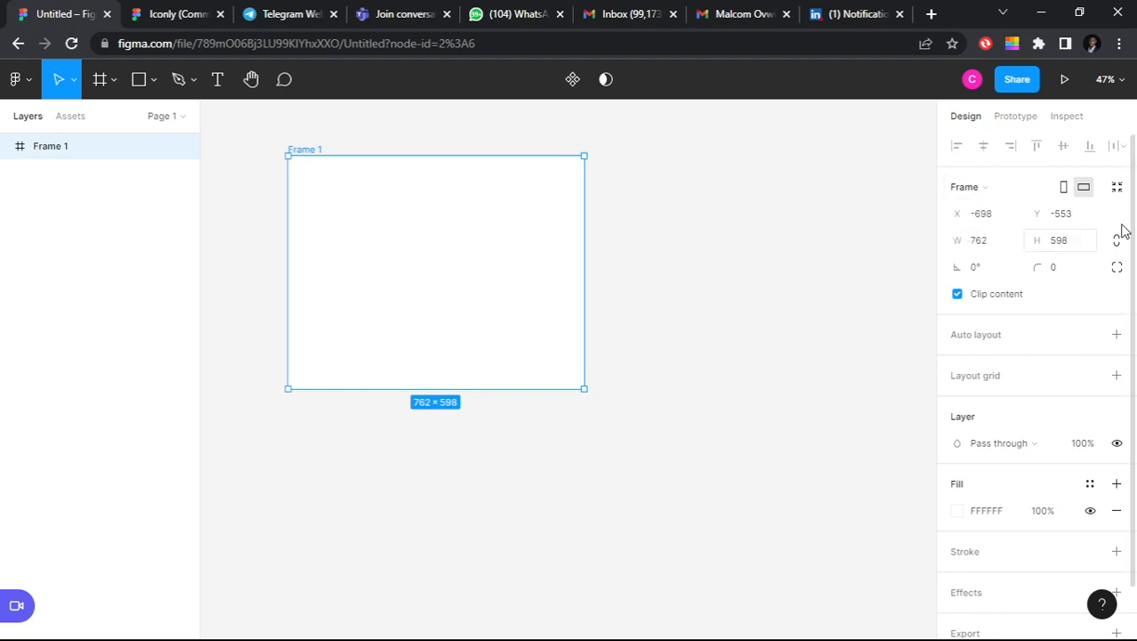
# Step: Set the new frame's width and height to 1080 each
pyautogui.click(988, 251)
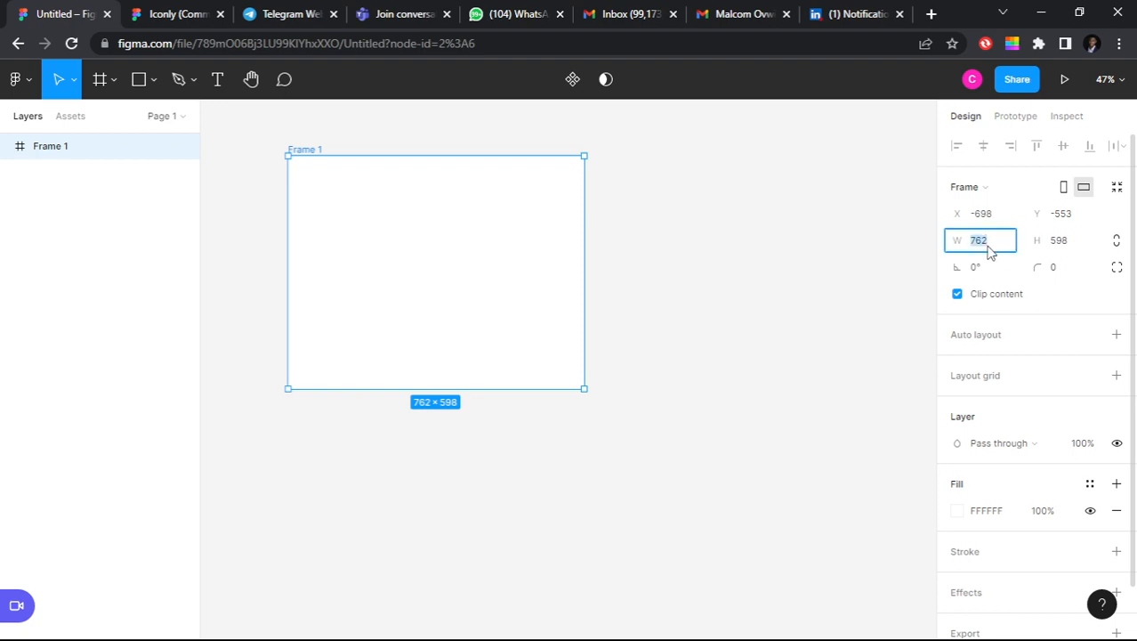
pyautogui.write('1080')
pyautogui.click(1073, 250)
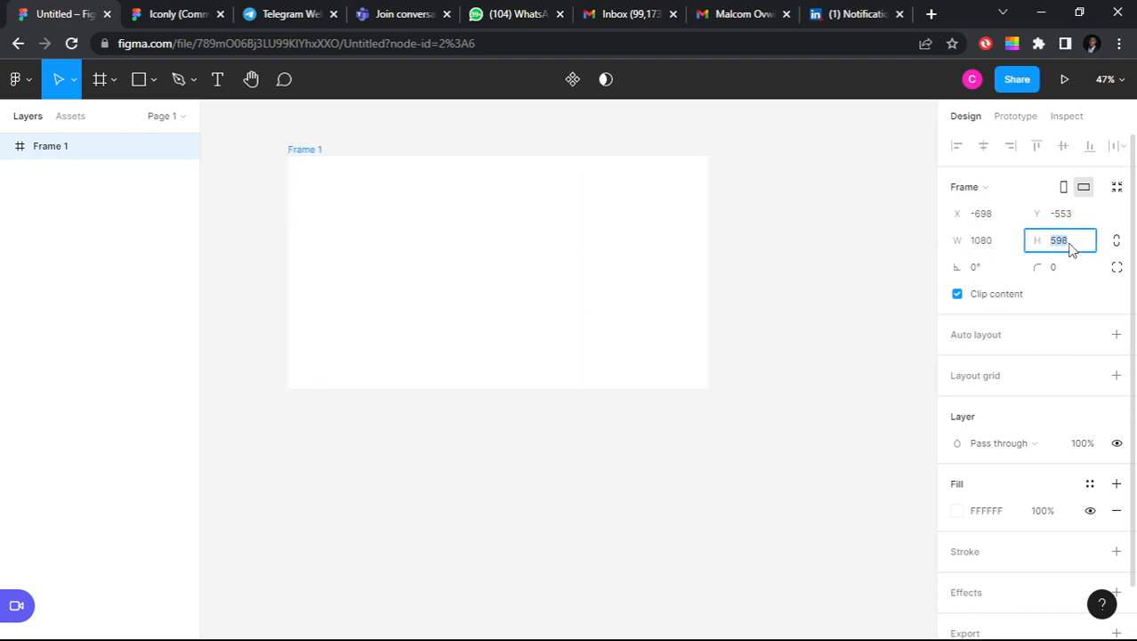
pyautogui.write('1080')
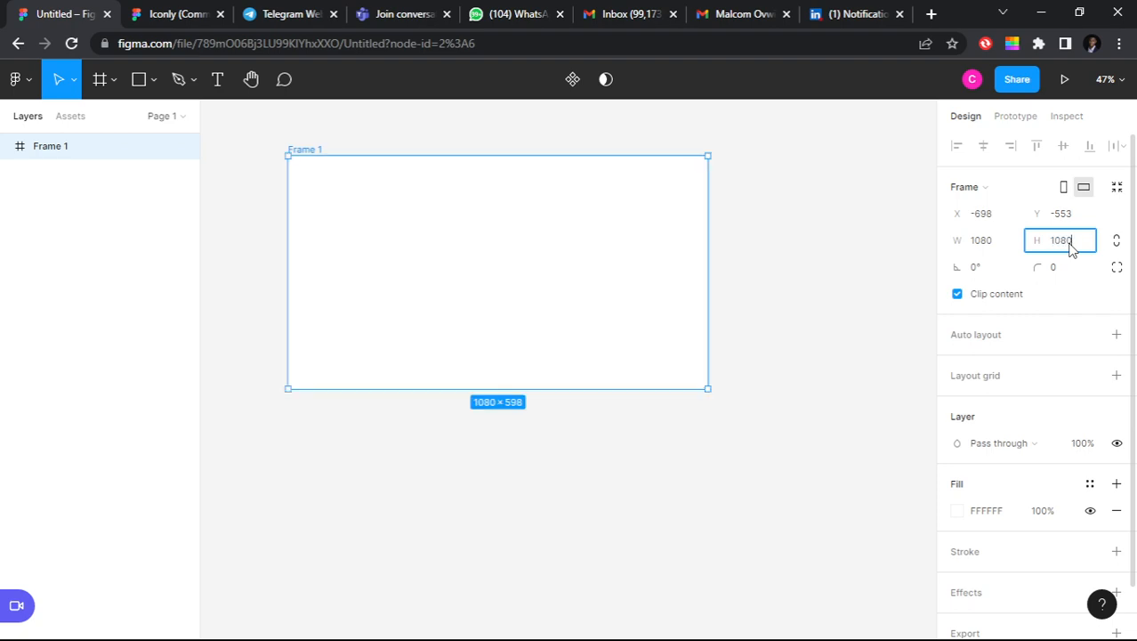
pyautogui.press('Return')
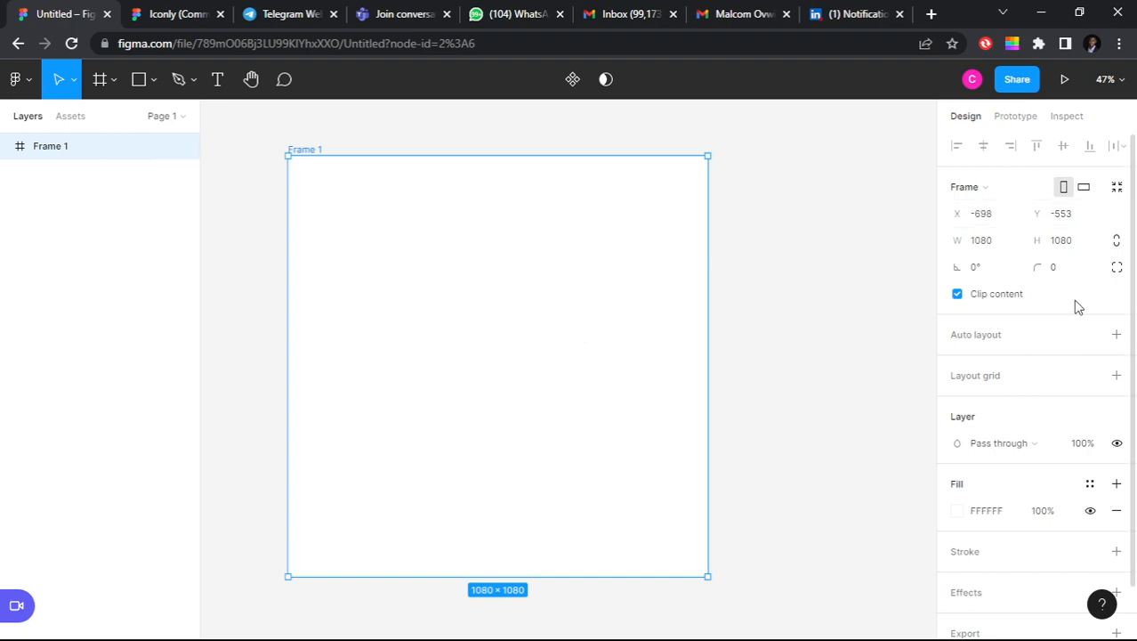
# Step: Set the frame's X position to -598, shift it slightly upward on the canvas, and deselect it
pyautogui.moveTo(964, 213)
pyautogui.mouseDown()
pyautogui.moveTo(1005, 216)
pyautogui.moveTo(963, 214)
pyautogui.mouseUp()
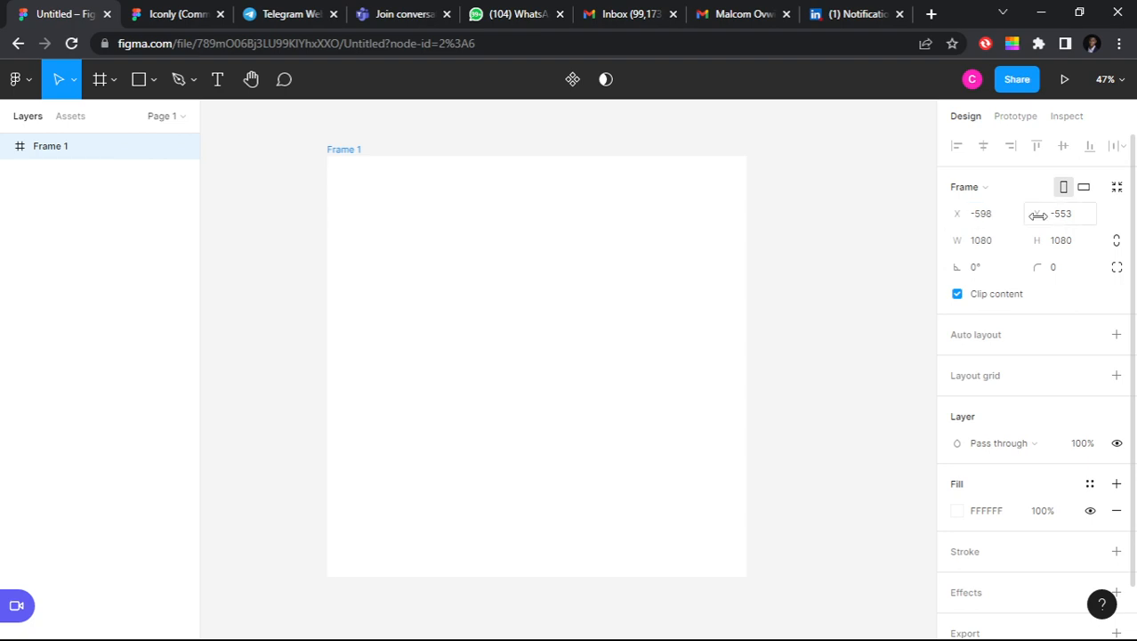
pyautogui.moveTo(1038, 216); pyautogui.dragTo(996, 217)
pyautogui.click(802, 249)
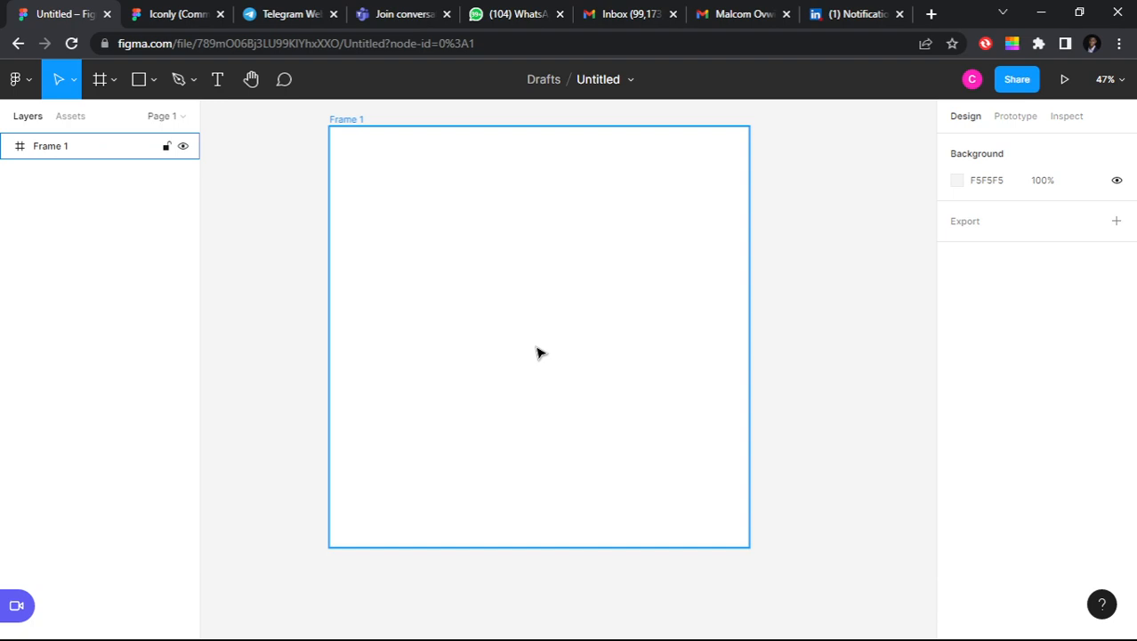
# Step: Add an iPhone 13 Pro Max frame beside the 1080 × 1080 frame using the phone presets
pyautogui.scroll(1, 541, 303)
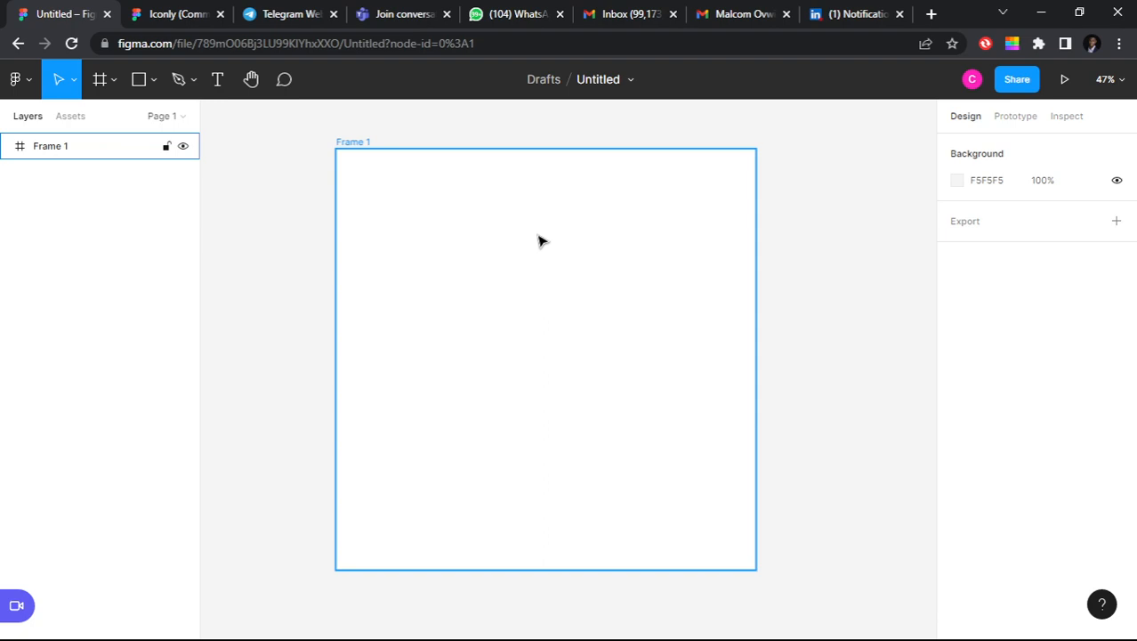
pyautogui.press('Escape')
pyautogui.click(100, 79)
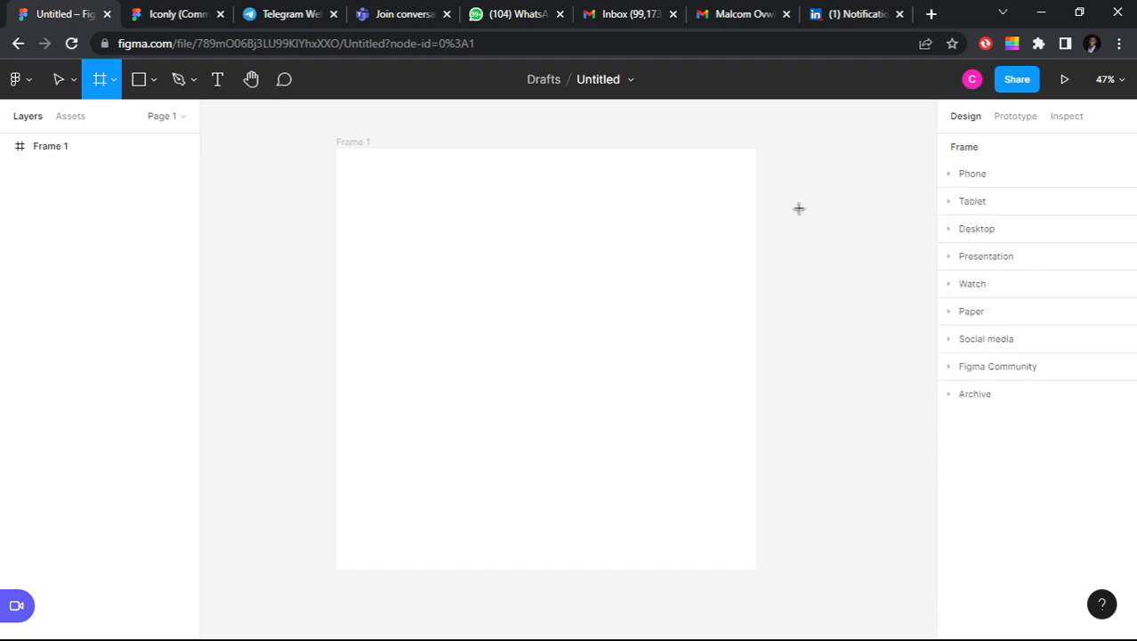
pyautogui.click(970, 173)
pyautogui.click(975, 199)
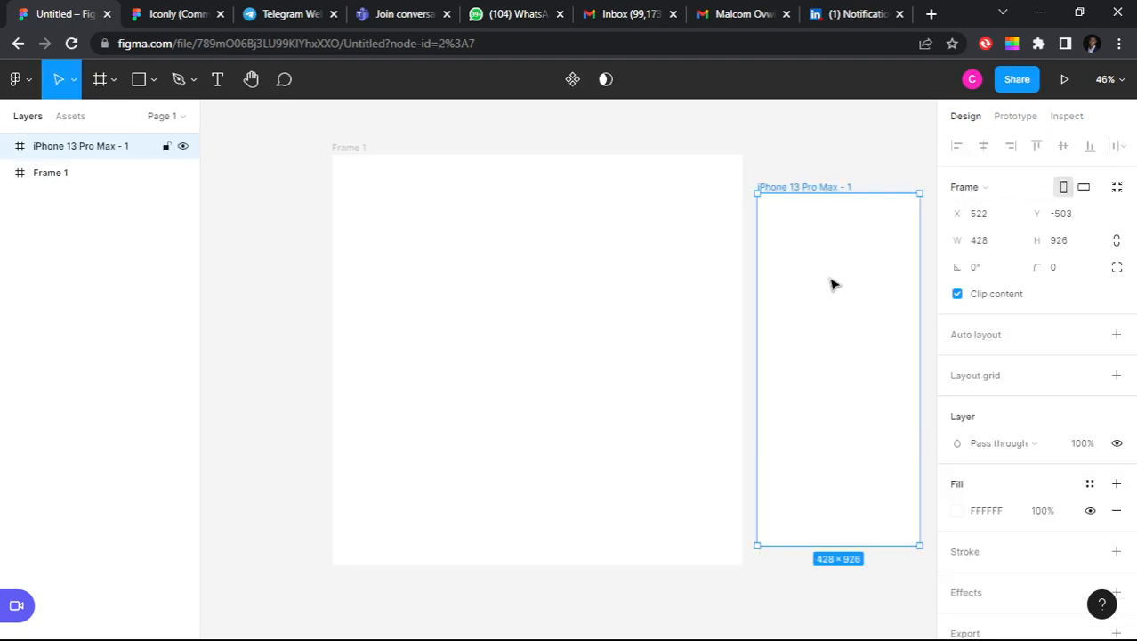
pyautogui.moveTo(831, 283); pyautogui.dragTo(685, 268)
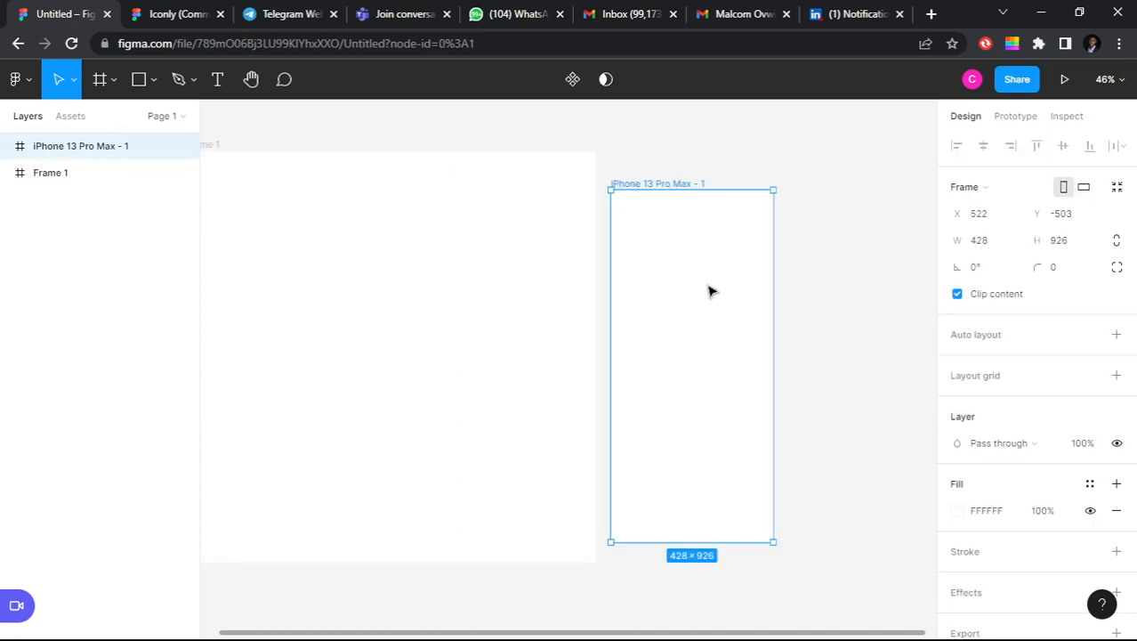
# Step: Delete the iPhone 13 Pro Max frame and leave the square frame unselected
pyautogui.press('Delete')
pyautogui.moveTo(386, 225); pyautogui.dragTo(576, 221)
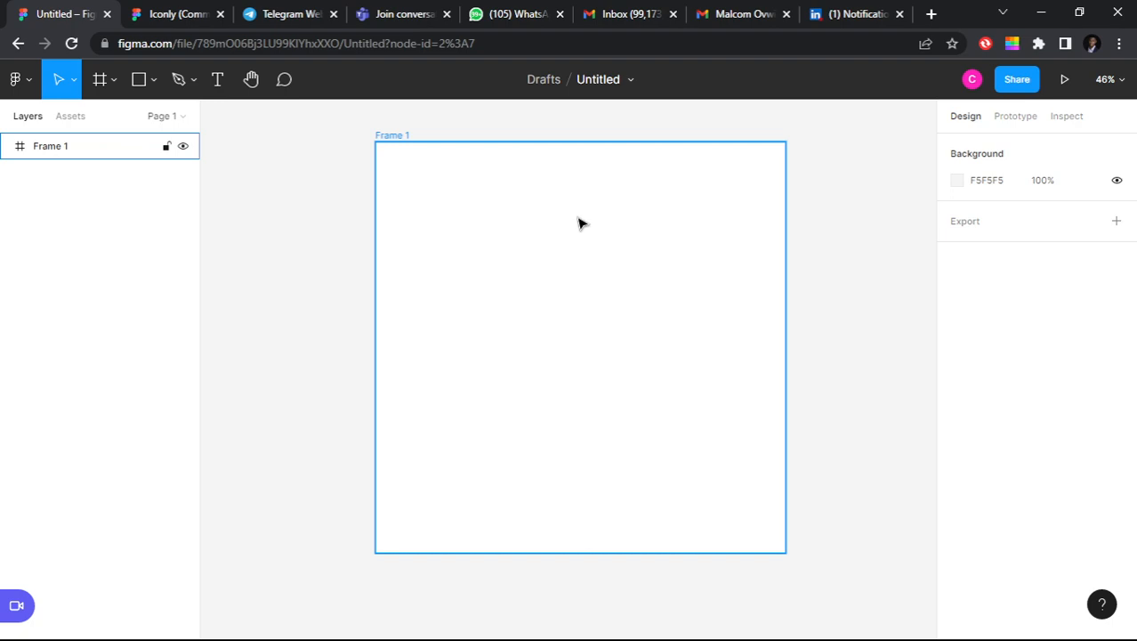
pyautogui.click(312, 185)
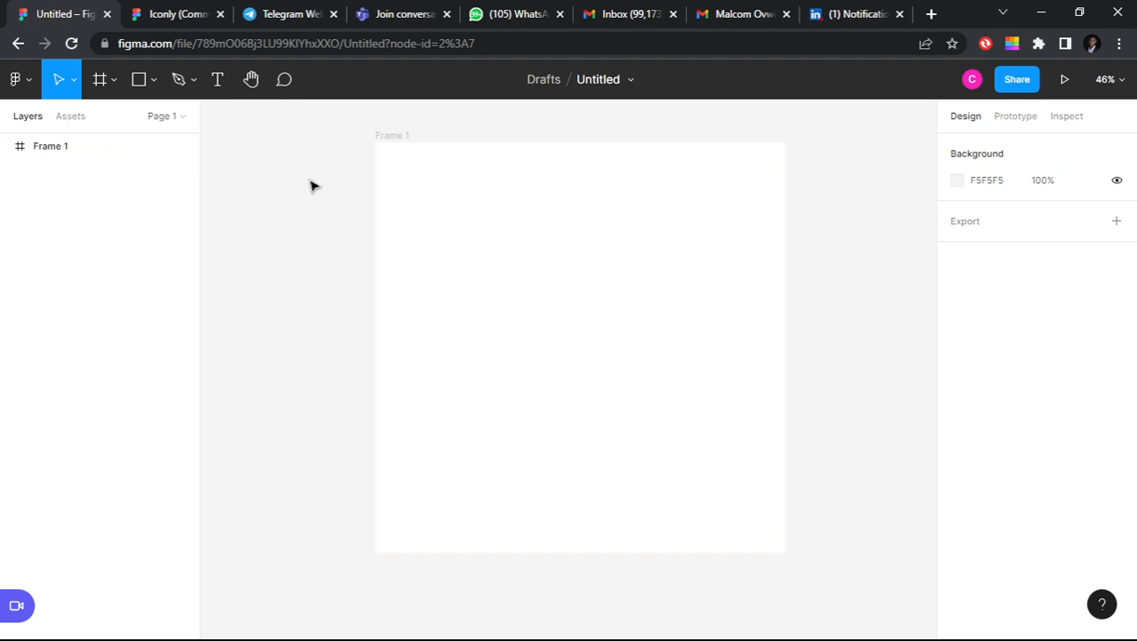
# Step: Look at the theme choices in the preferences without changing the theme
pyautogui.click(29, 86)
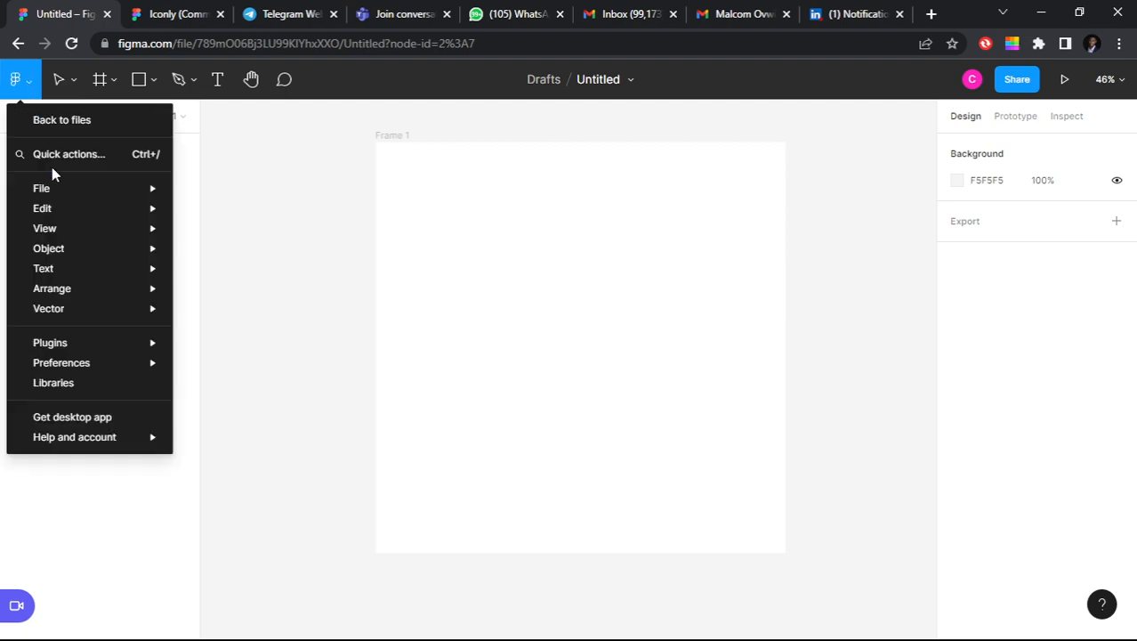
pyautogui.moveTo(92, 365)
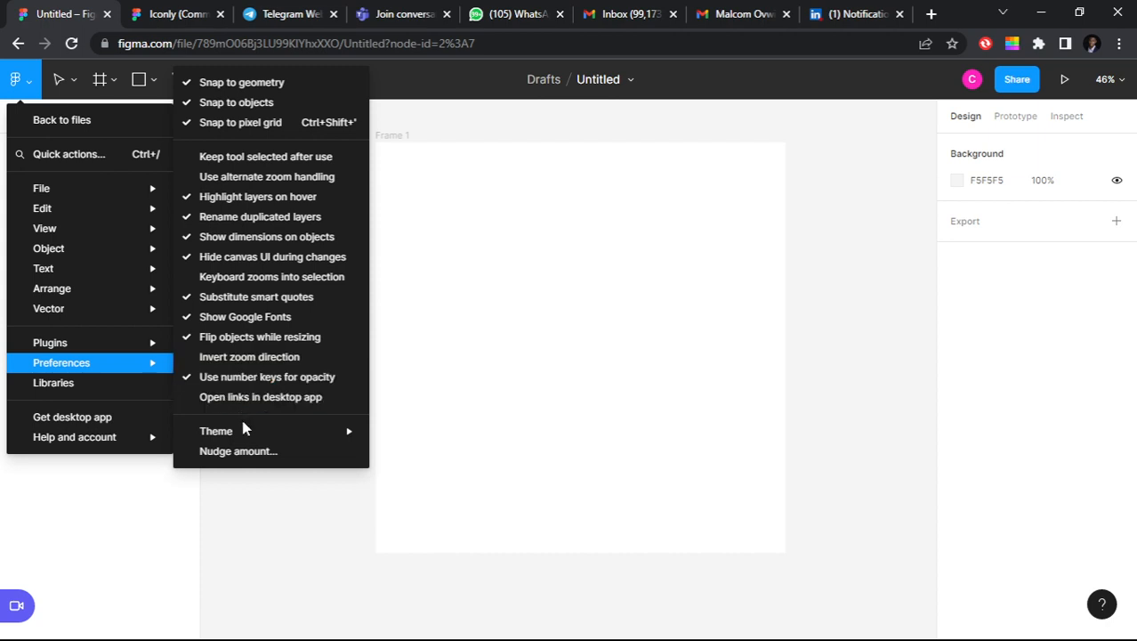
pyautogui.moveTo(247, 432)
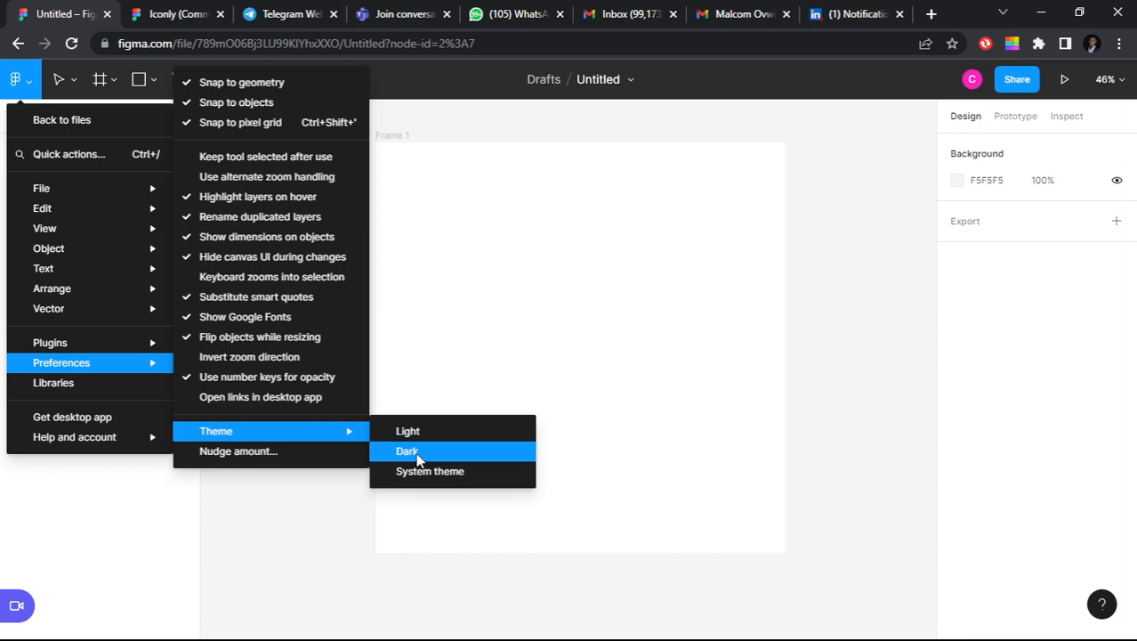
pyautogui.click(644, 148)
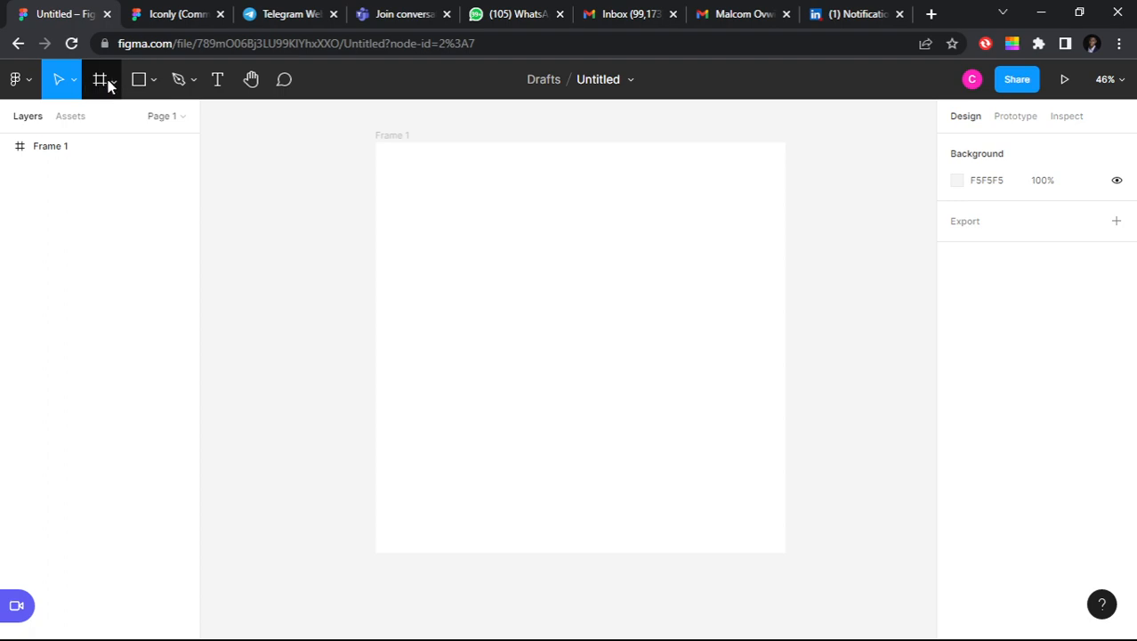
# Step: Draw a rectangle about 531 × 156 in the upper part of the square frame
pyautogui.click(151, 84)
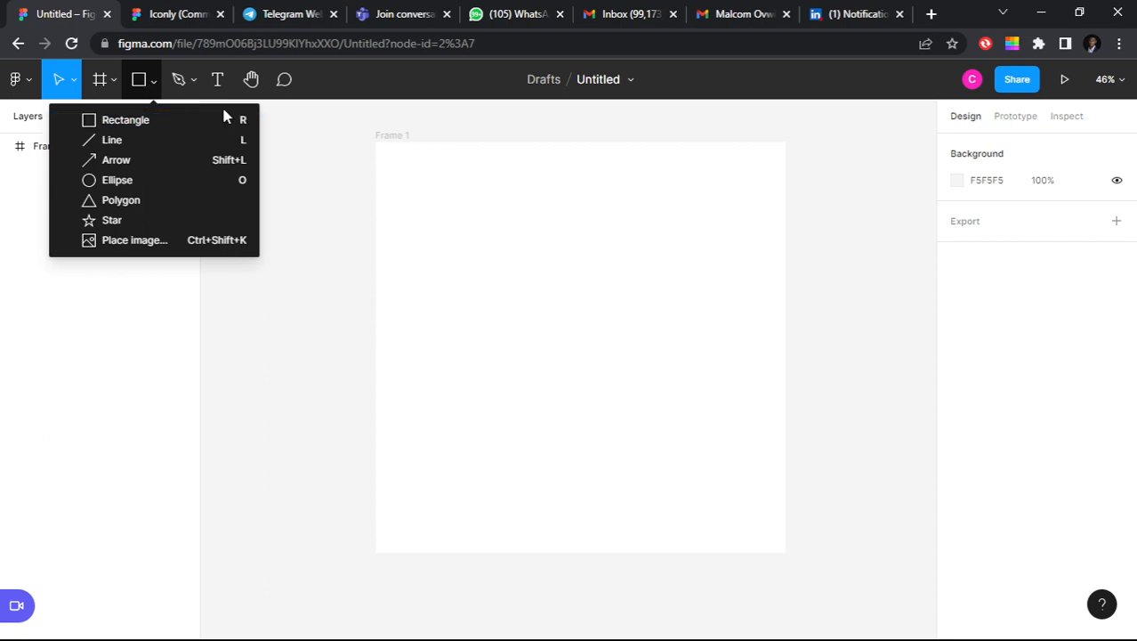
pyautogui.click(163, 125)
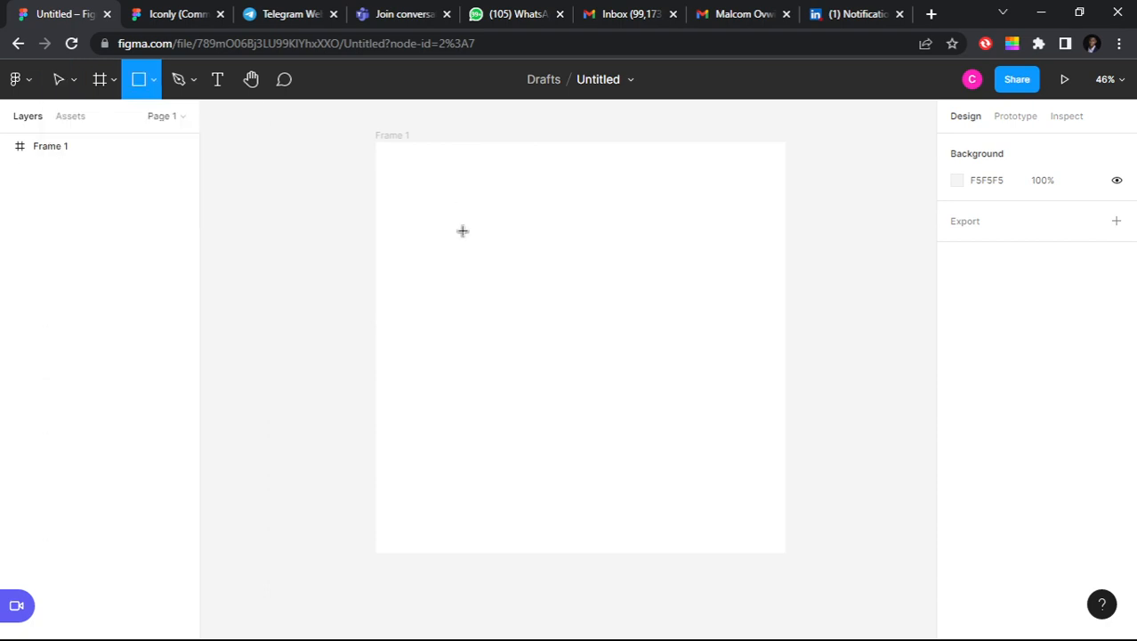
pyautogui.moveTo(453, 210); pyautogui.dragTo(654, 268)
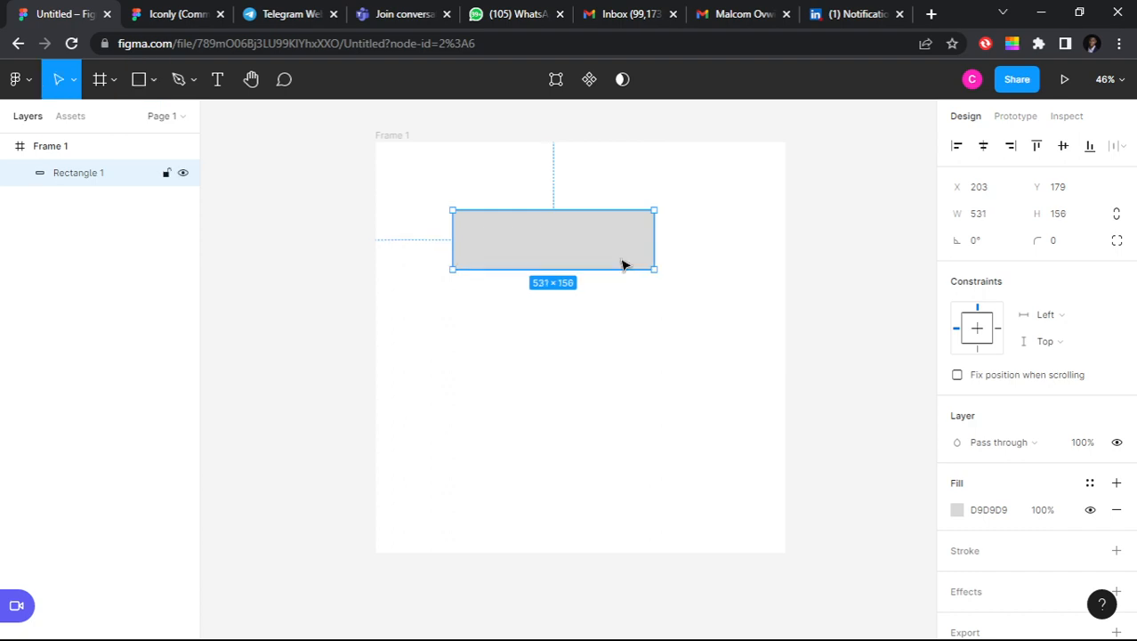
# Step: Draw a small ellipse about 110 × 103 inside the frame, just right of the rectangle
pyautogui.click(153, 80)
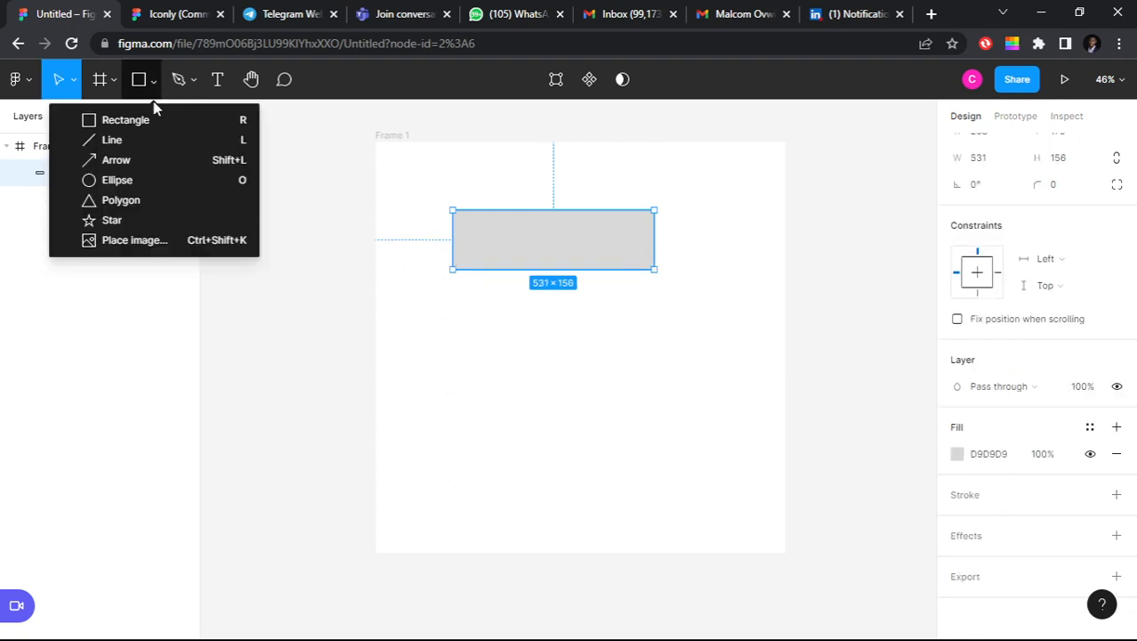
pyautogui.click(147, 182)
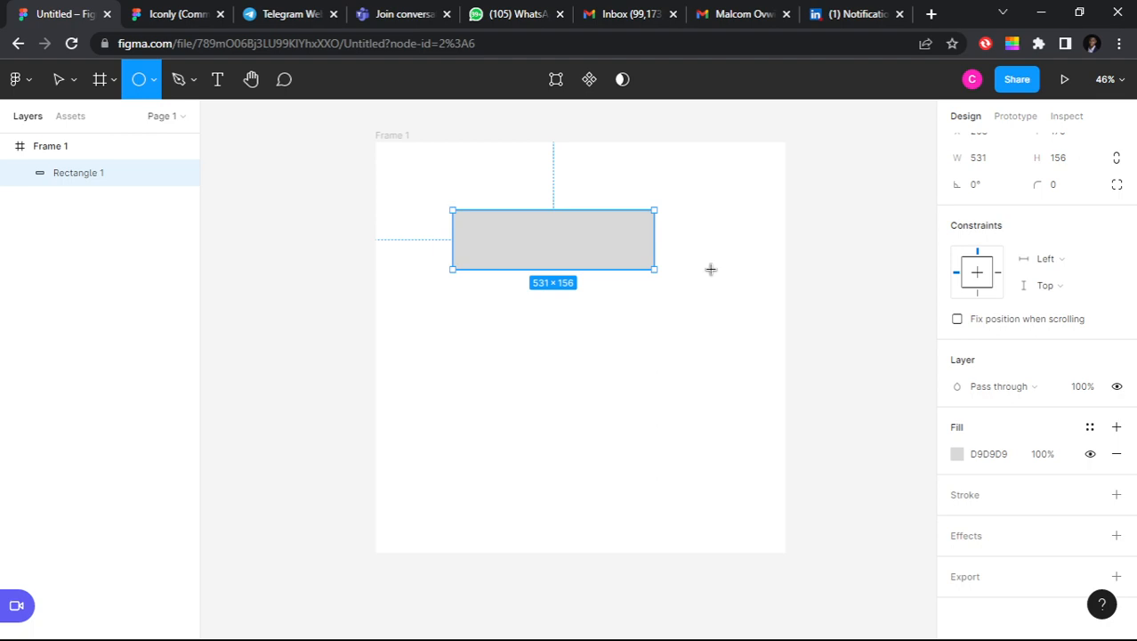
pyautogui.moveTo(685, 219); pyautogui.dragTo(728, 259)
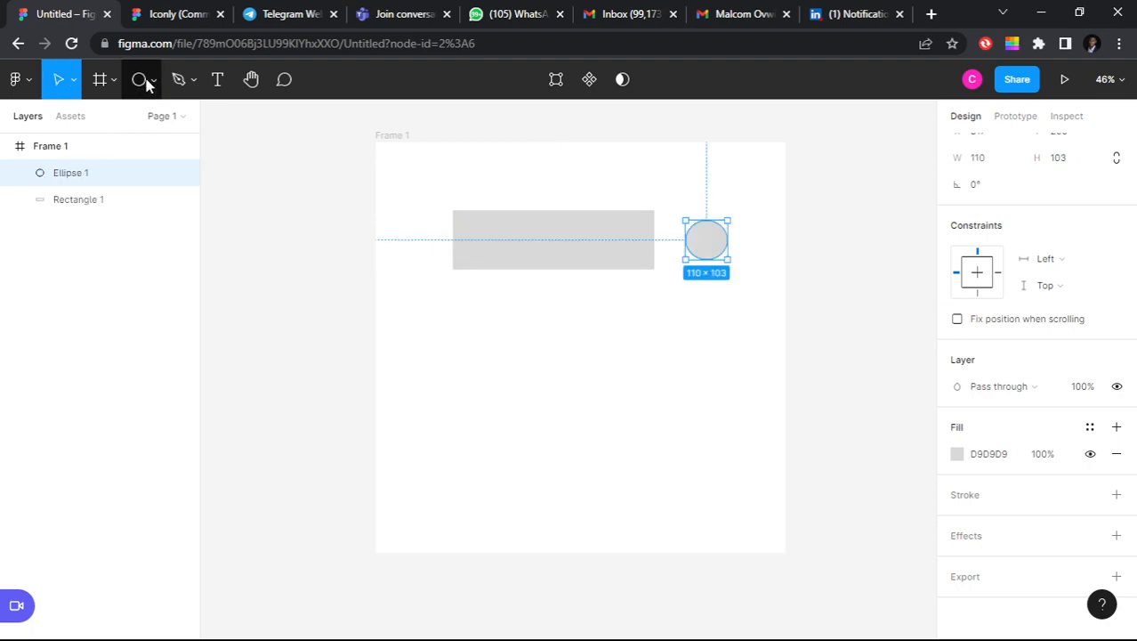
# Step: Draw a star about 260 × 212 below the rectangle inside the frame
pyautogui.click(151, 80)
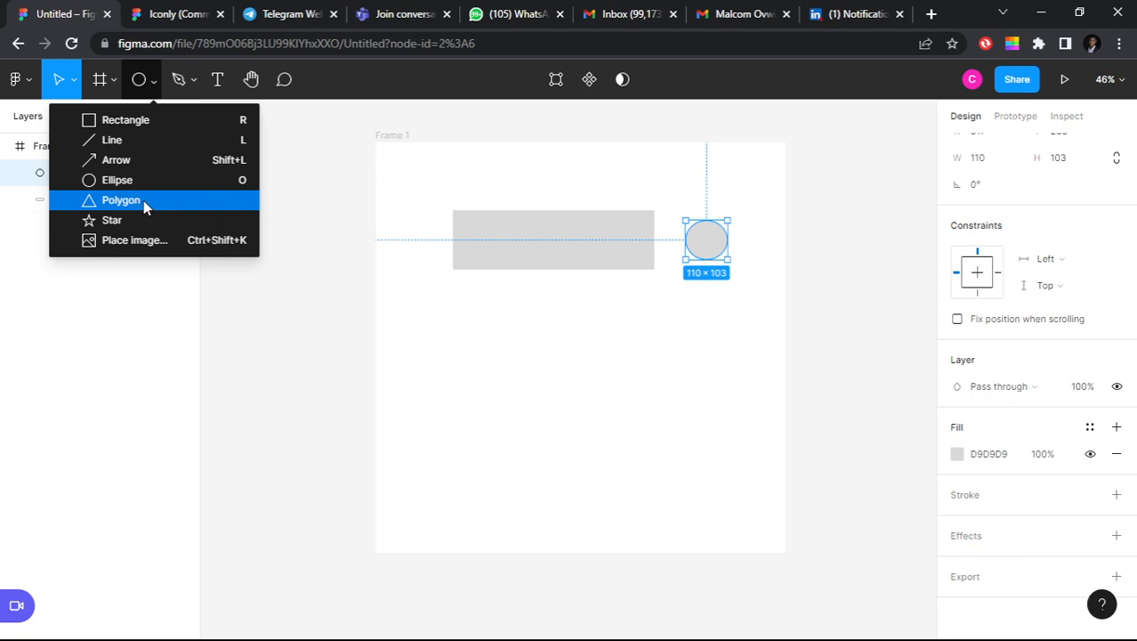
pyautogui.hotkey('ctrl', '5')
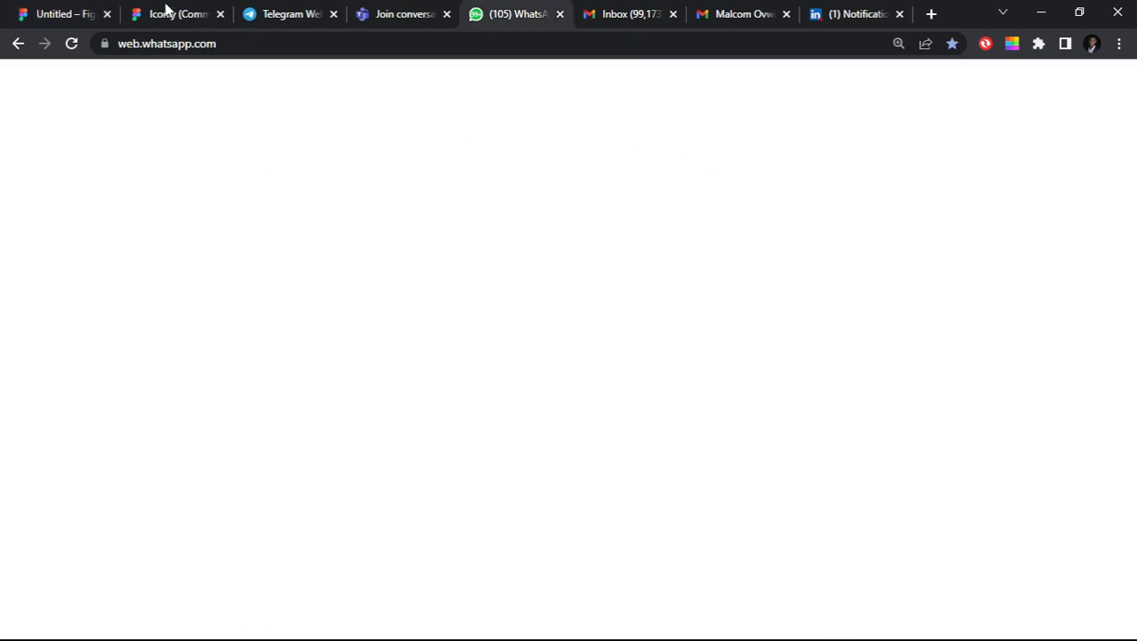
pyautogui.click(61, 10)
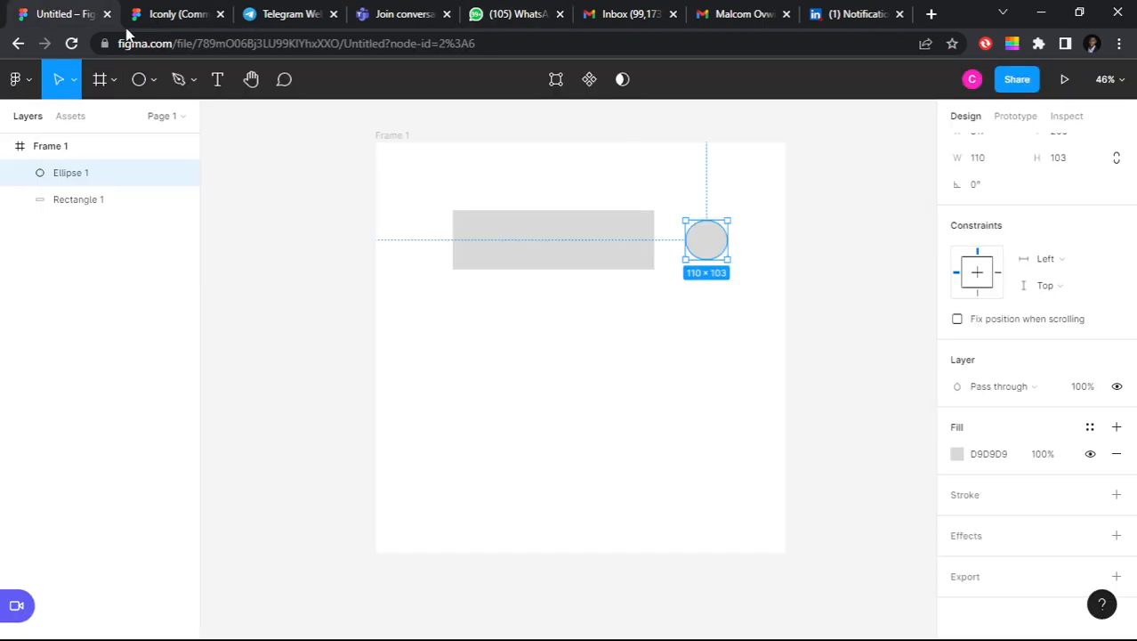
pyautogui.click(153, 80)
pyautogui.click(177, 222)
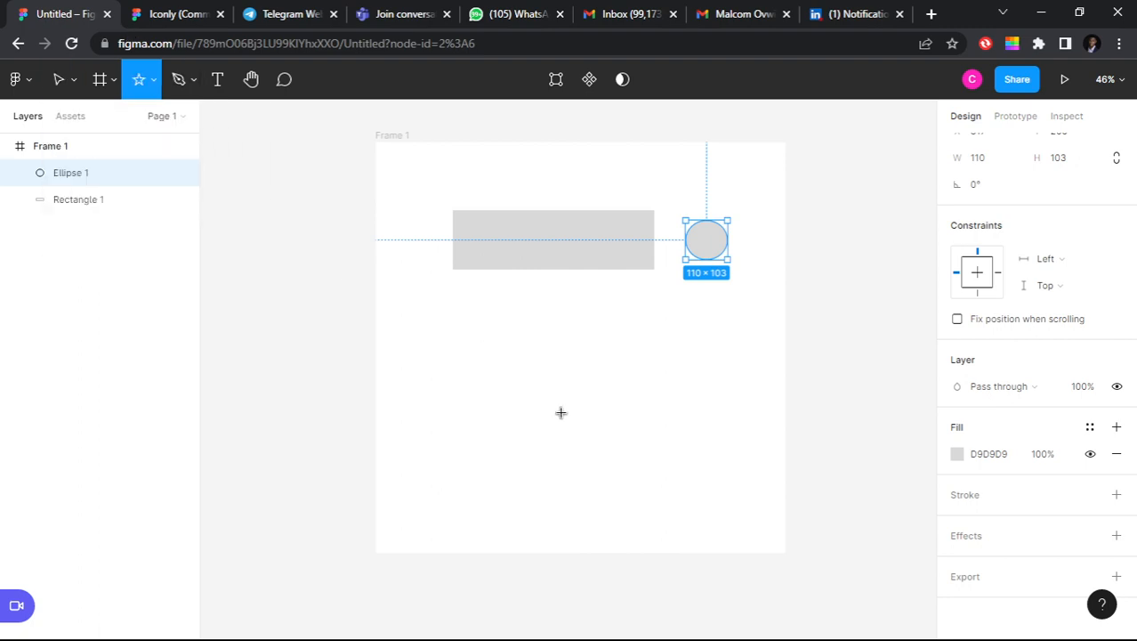
pyautogui.moveTo(482, 347); pyautogui.dragTo(581, 429)
# Step: Draw a triangular polygon about 165 × 173 to the right of the star and deselect it
pyautogui.click(155, 81)
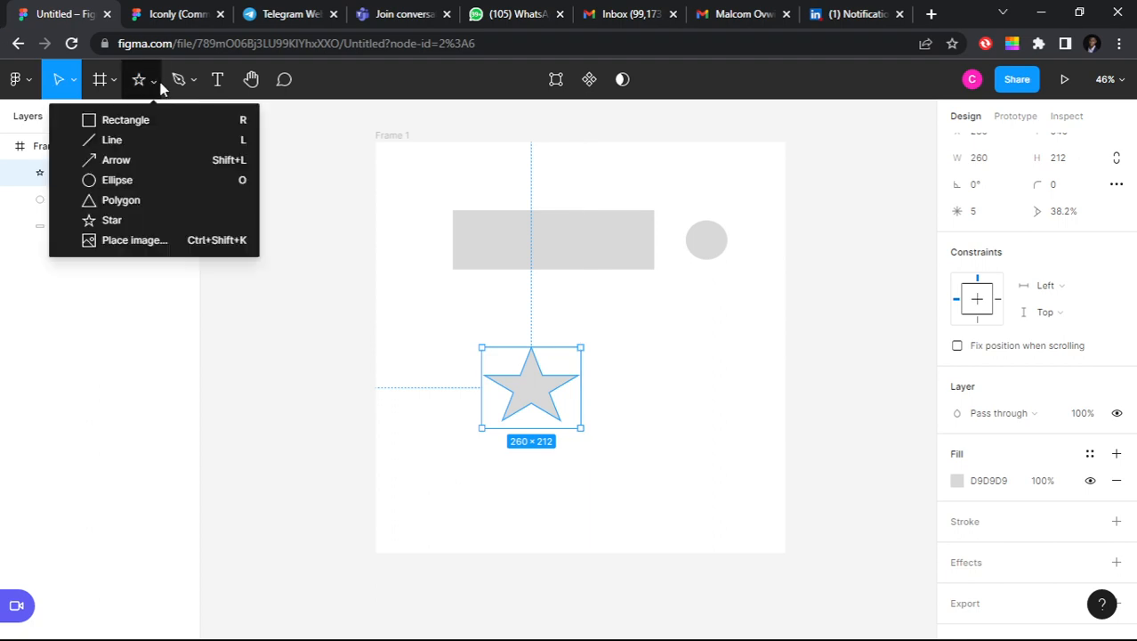
pyautogui.click(169, 206)
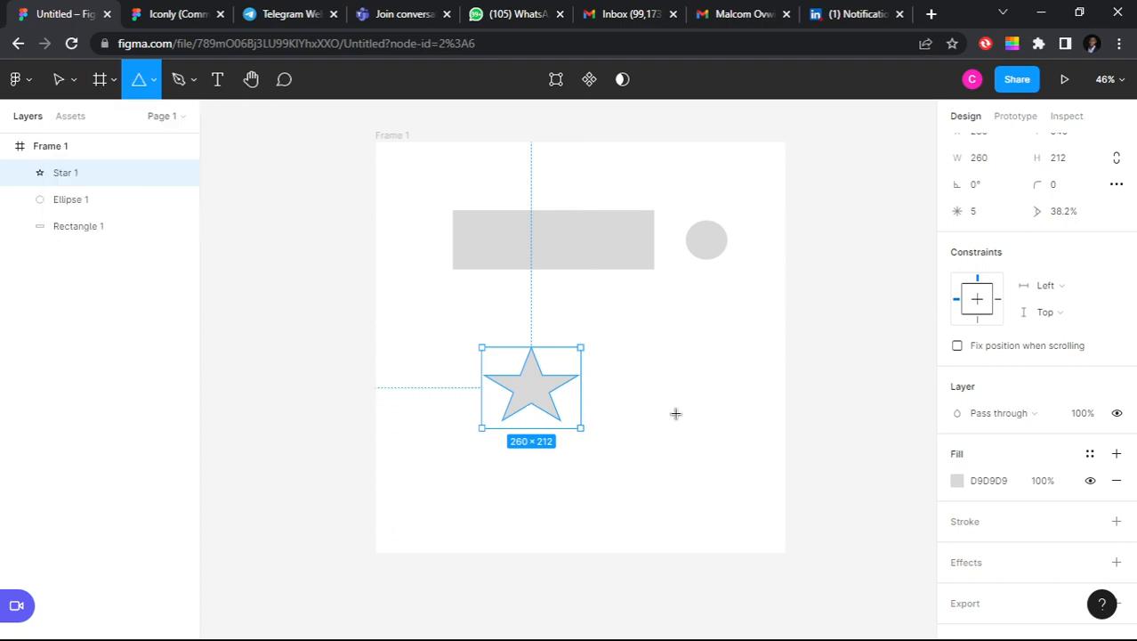
pyautogui.moveTo(650, 366); pyautogui.dragTo(715, 434)
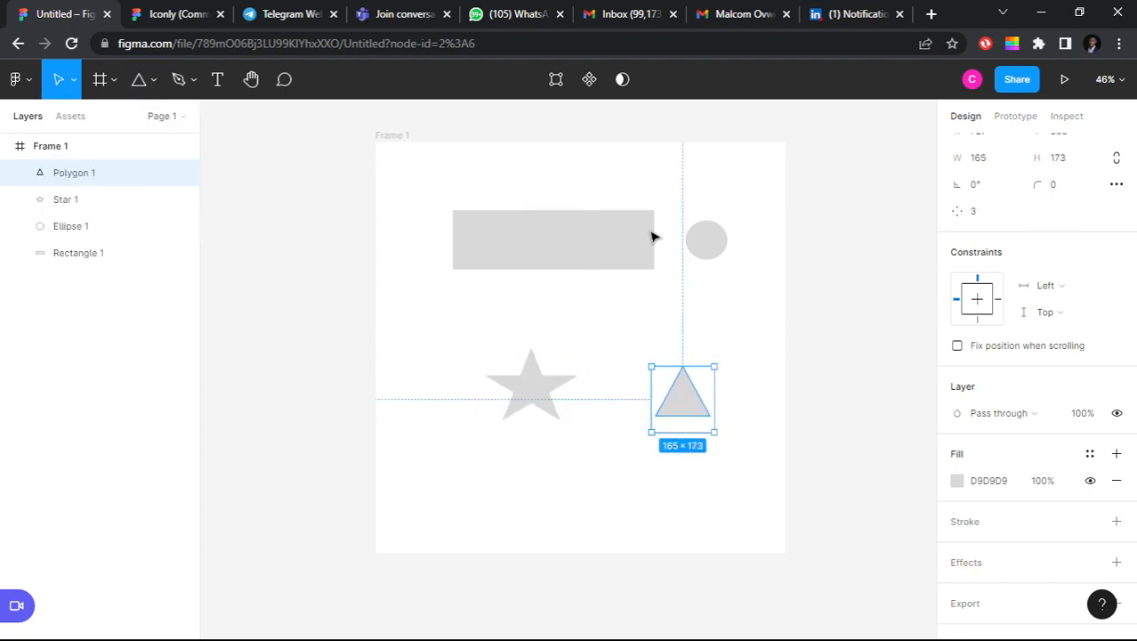
pyautogui.click(836, 252)
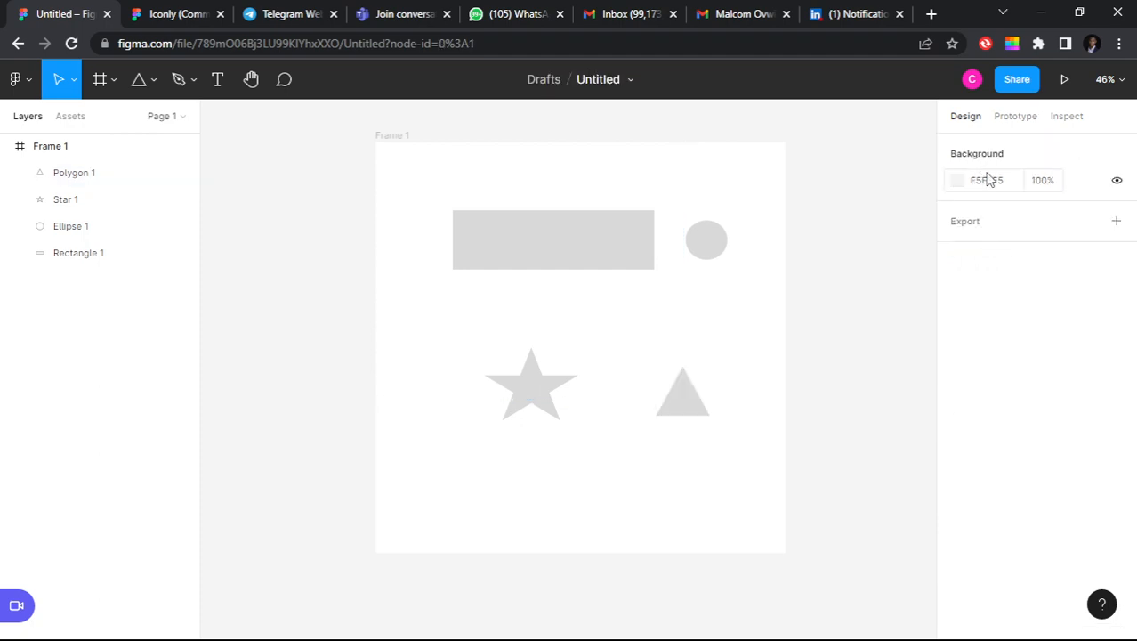
# Step: Set the star's point count to 8
pyautogui.click(546, 382)
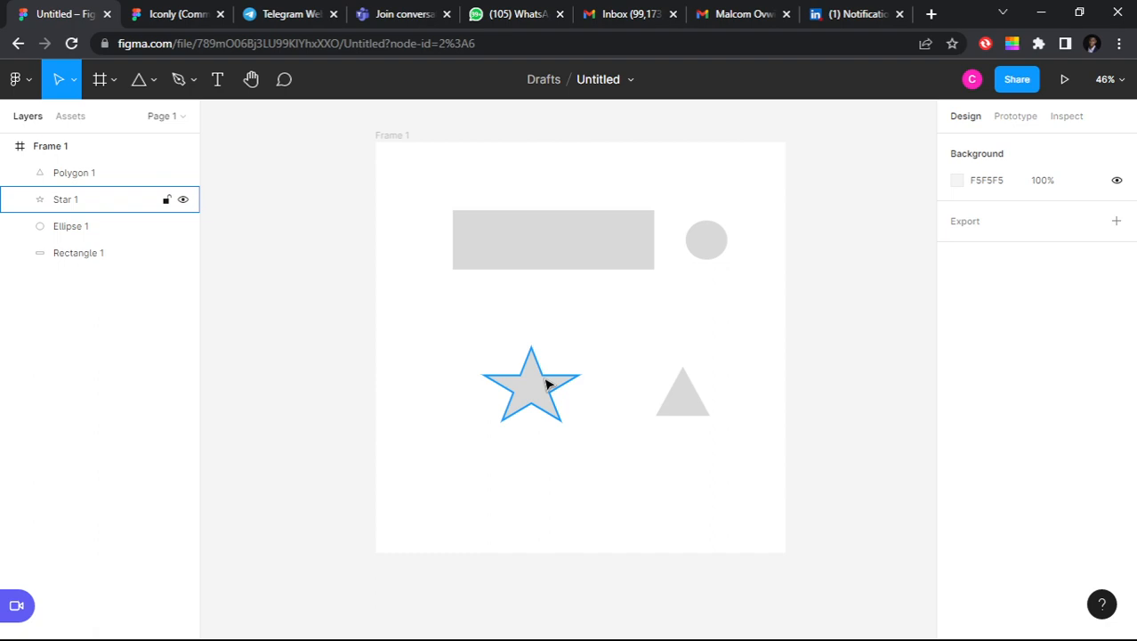
pyautogui.click(547, 382)
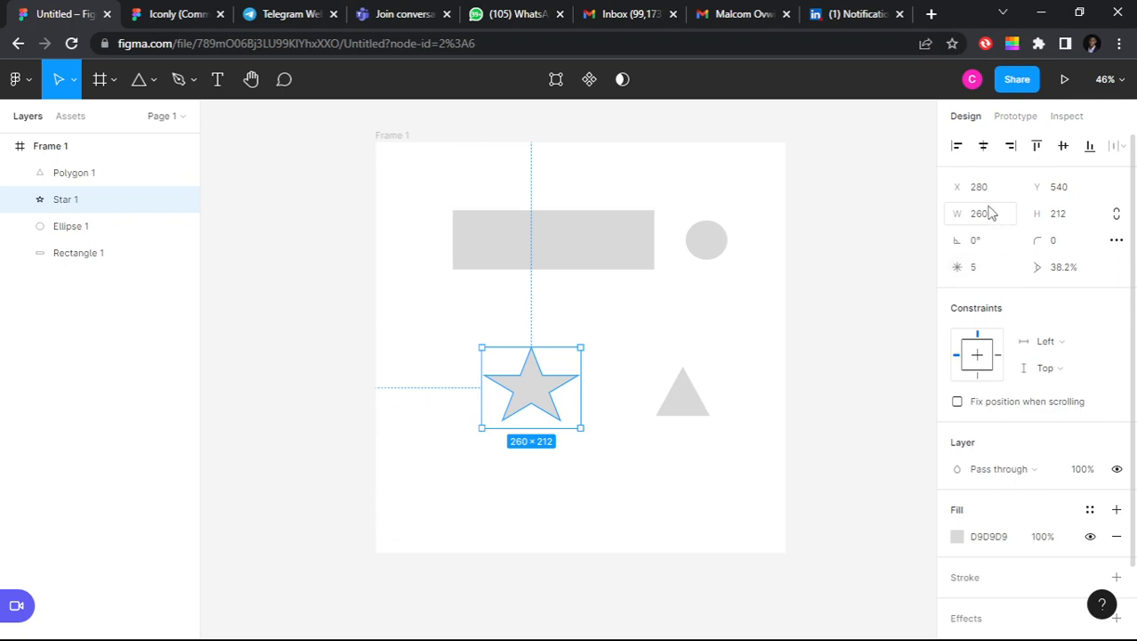
pyautogui.click(983, 271)
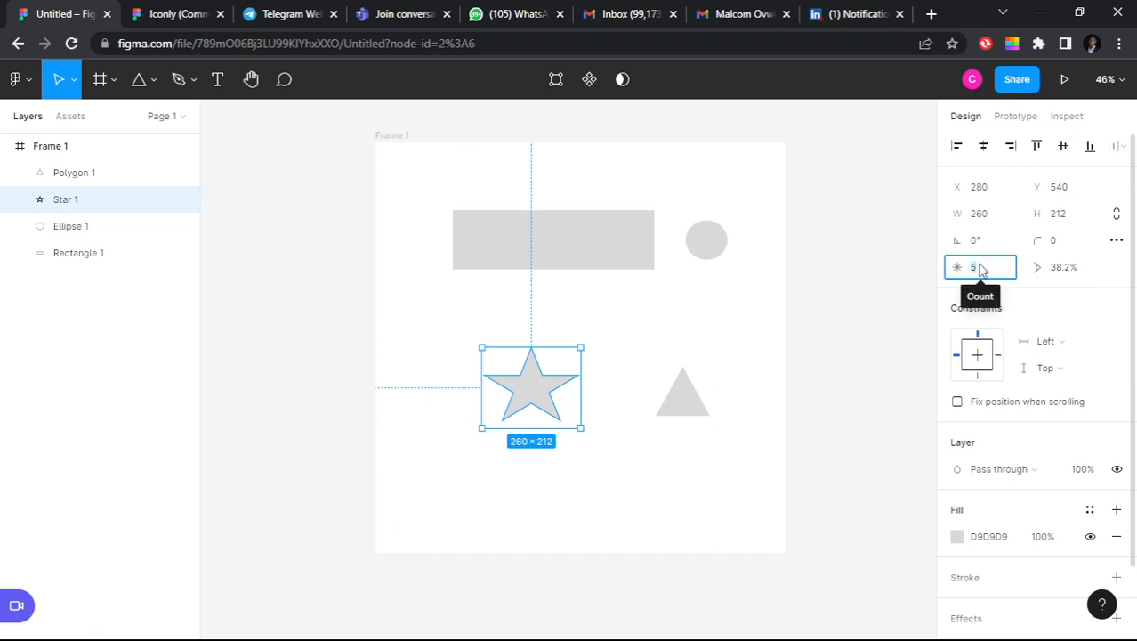
pyautogui.write('8')
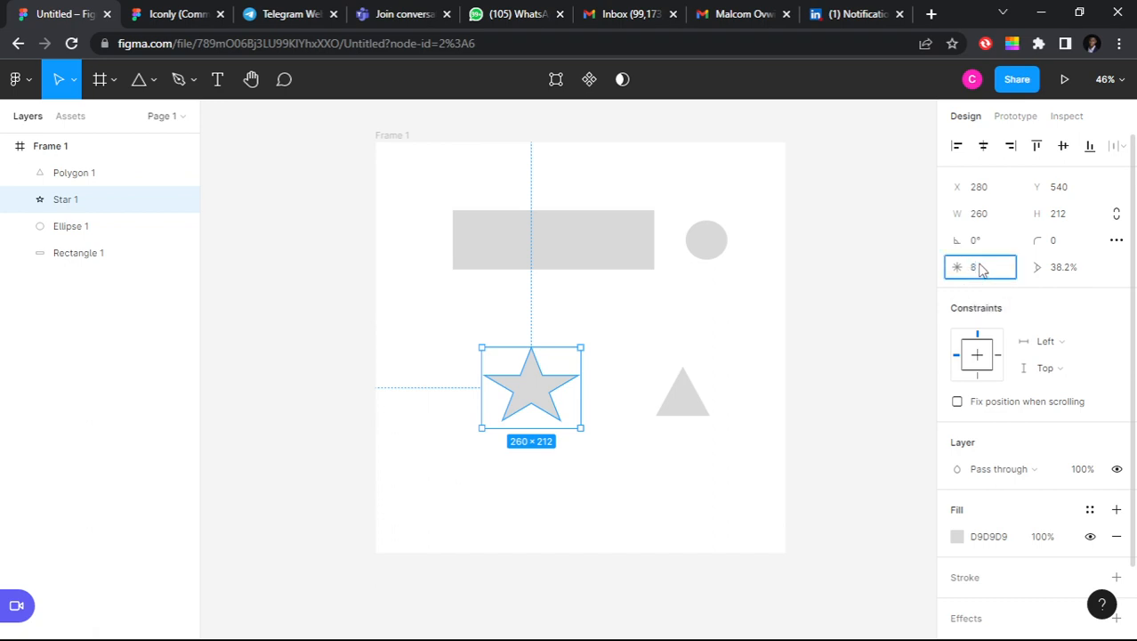
pyautogui.press('Return')
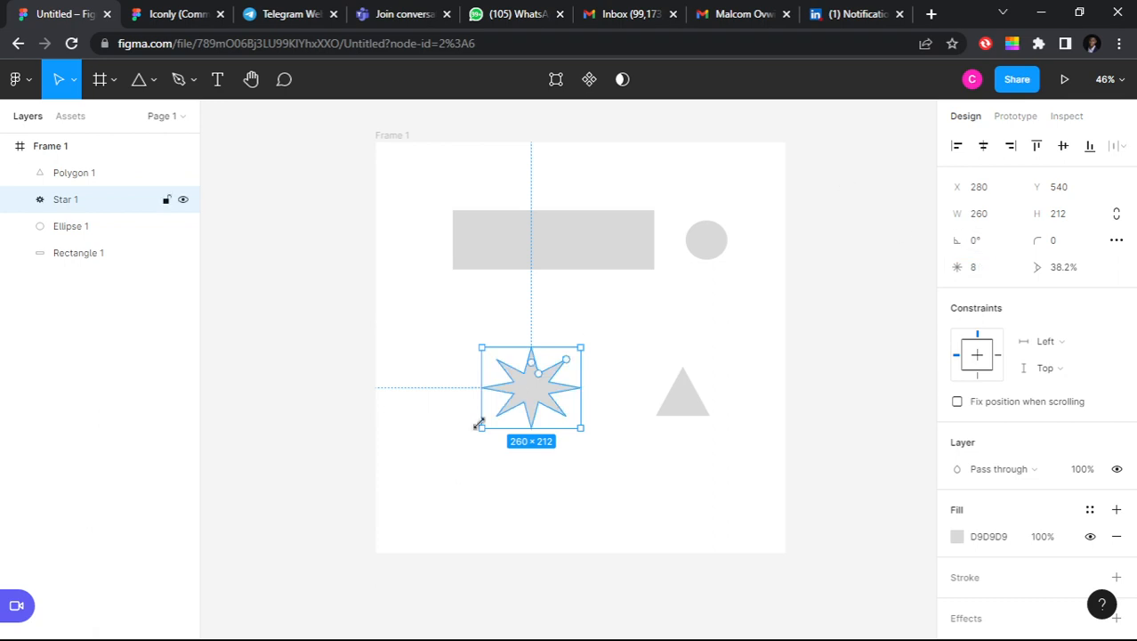
# Step: Move the triangle closer to the star, to about X 651, Y 559, so their centres align horizontally
pyautogui.scroll(2, 551, 415)
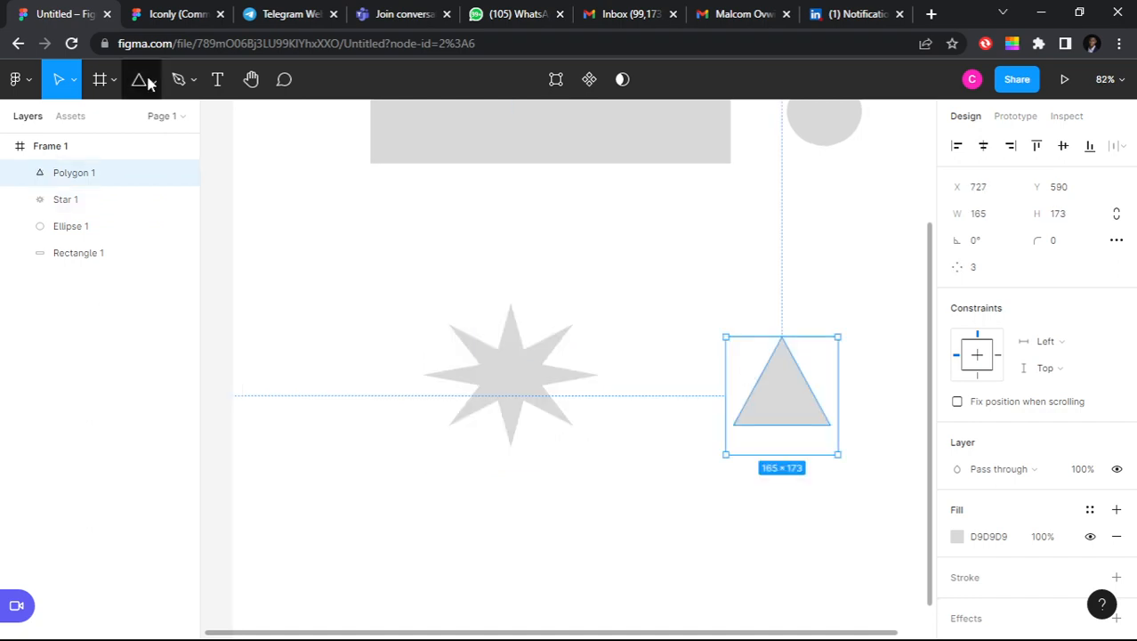
pyautogui.click(149, 83)
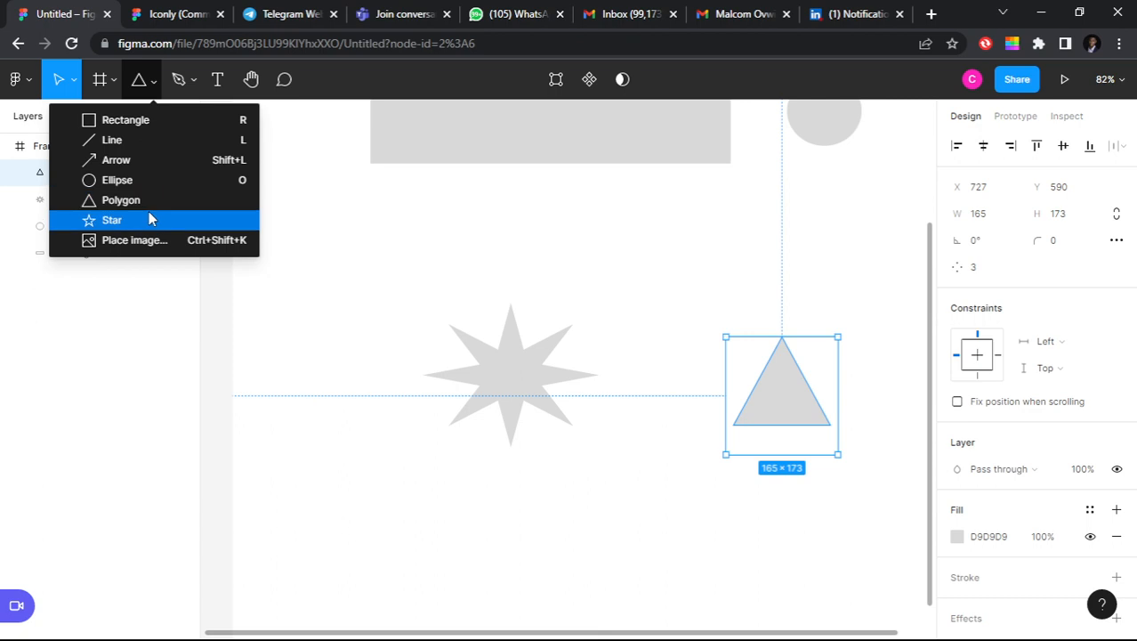
pyautogui.click(658, 253)
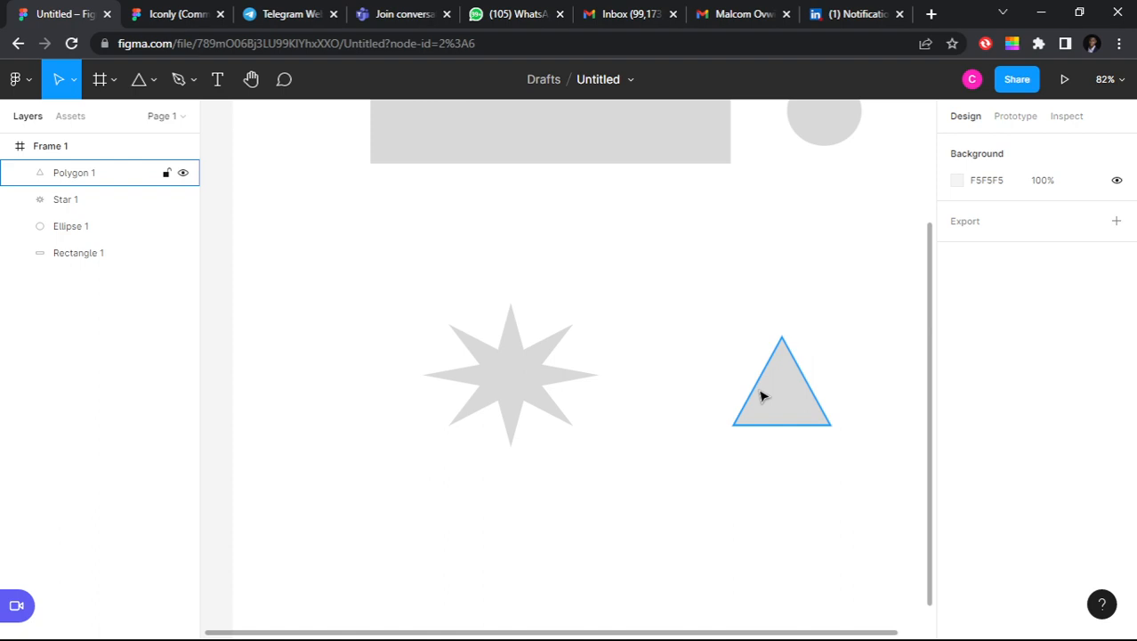
pyautogui.moveTo(761, 396); pyautogui.dragTo(737, 384)
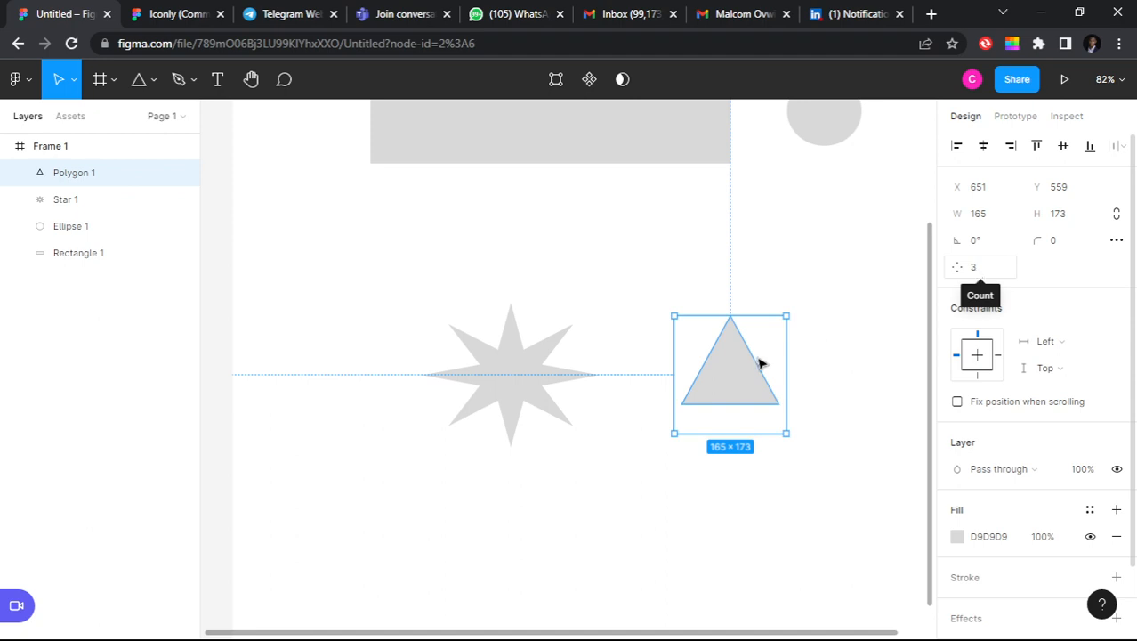
# Step: Set the polygon's count to 6 to turn the triangle into a hexagon
pyautogui.click(988, 276)
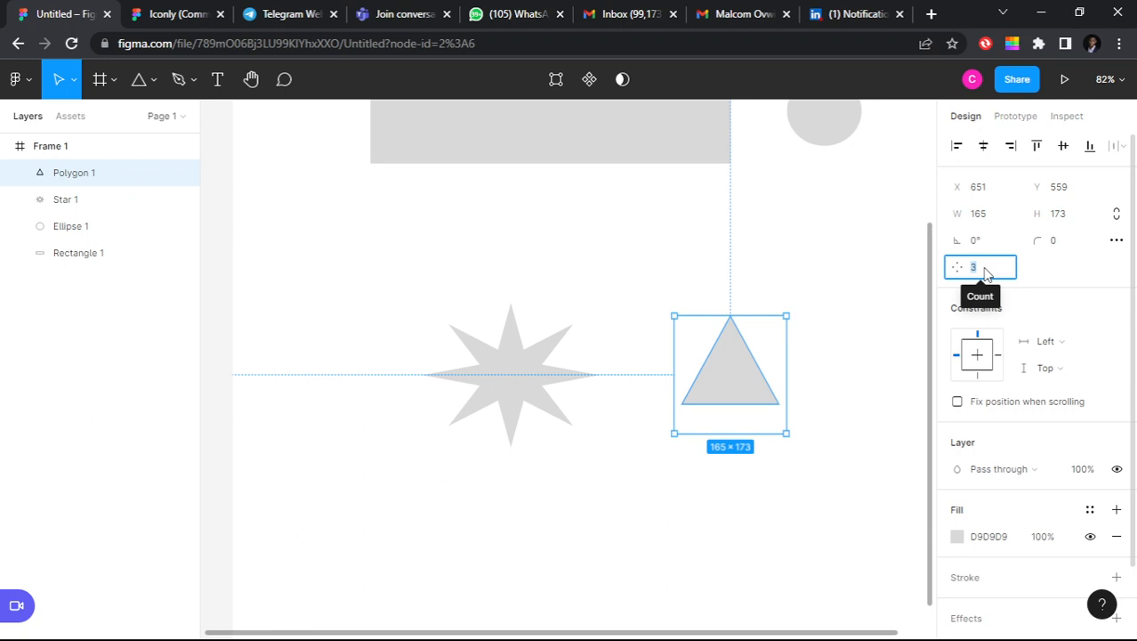
pyautogui.write('6')
pyautogui.press('Return')
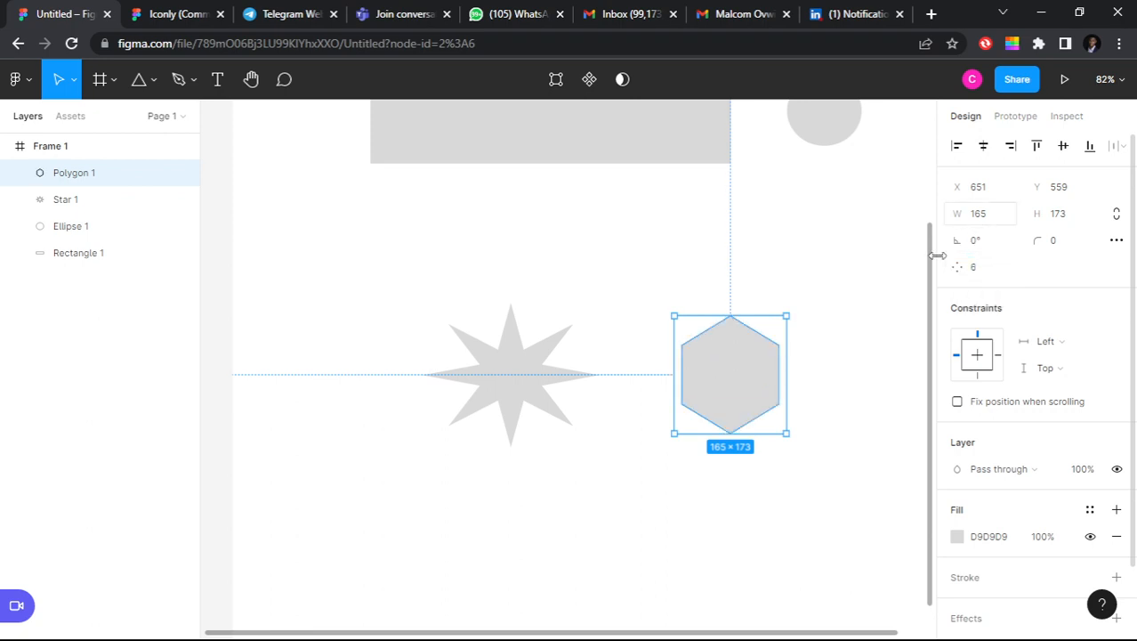
pyautogui.click(776, 269)
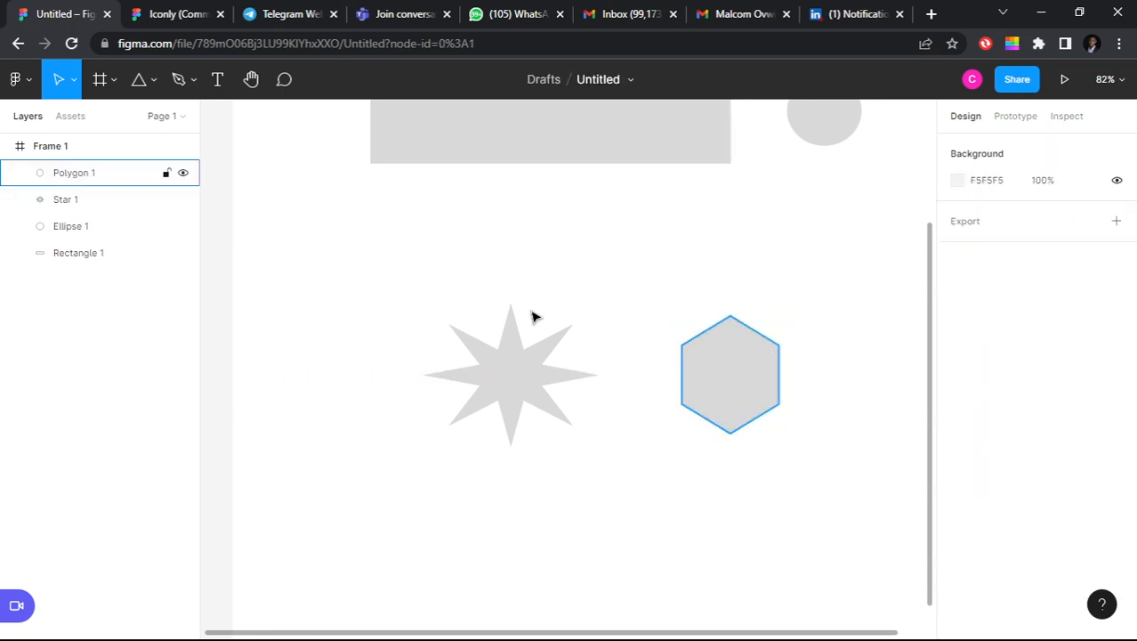
pyautogui.scroll(-4, 431, 319)
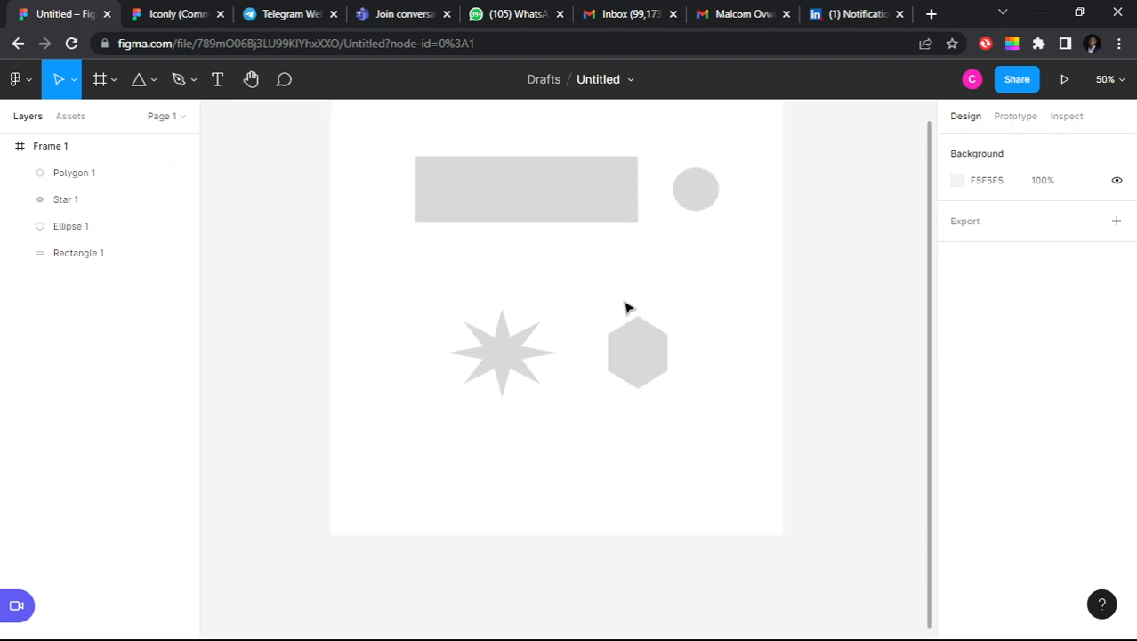
pyautogui.scroll(-1, 352, 207)
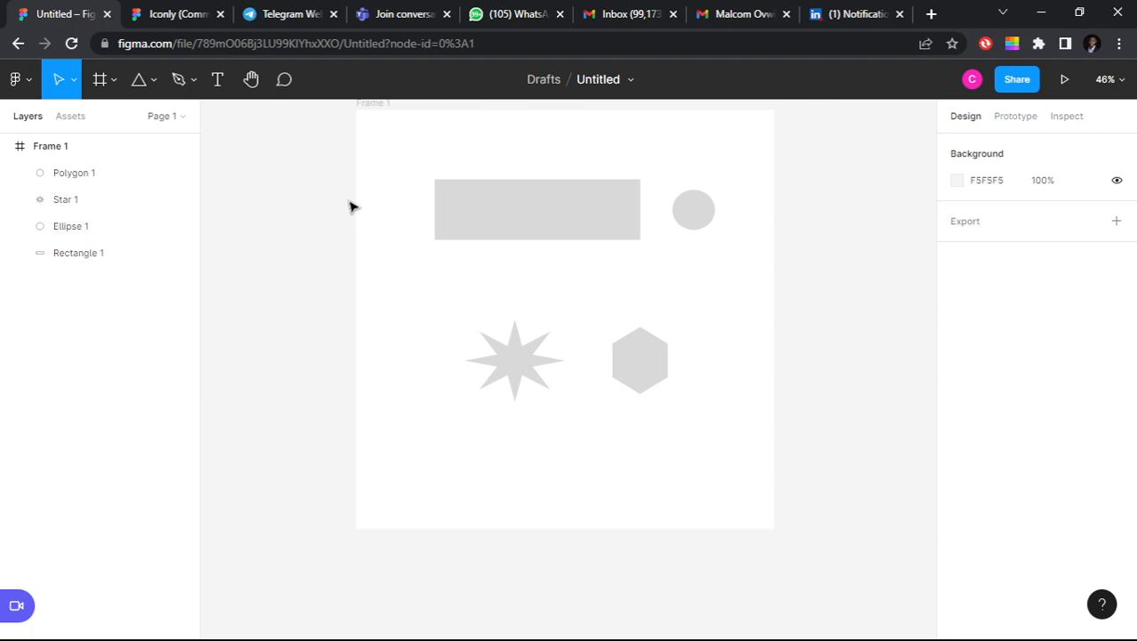
pyautogui.click(152, 81)
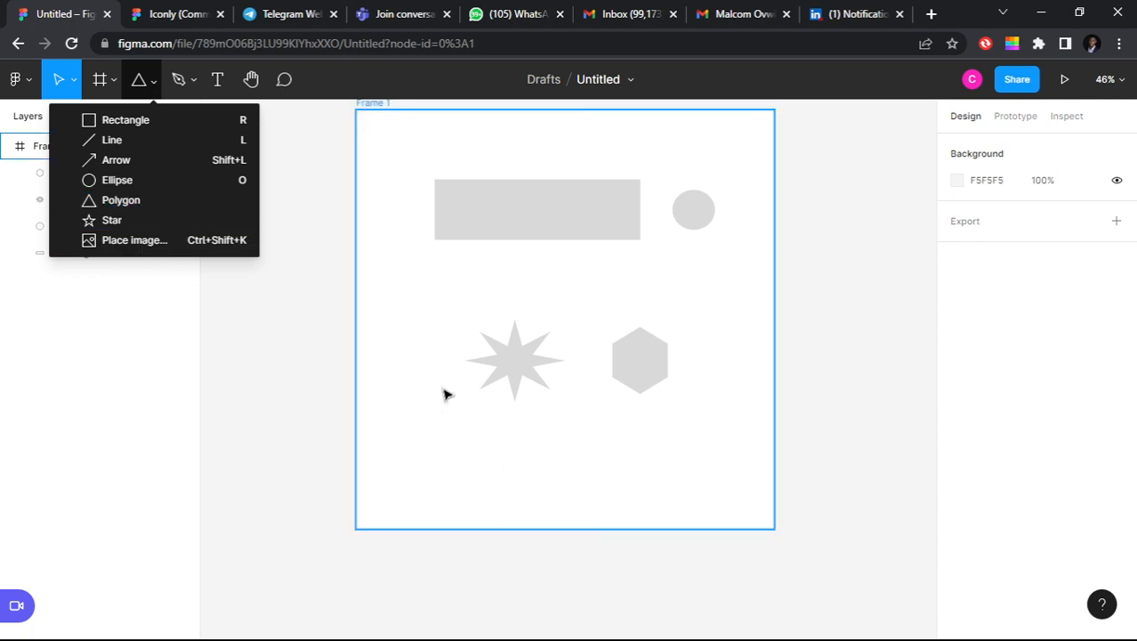
pyautogui.scroll(-1, 446, 393)
pyautogui.scroll(-2, 474, 358)
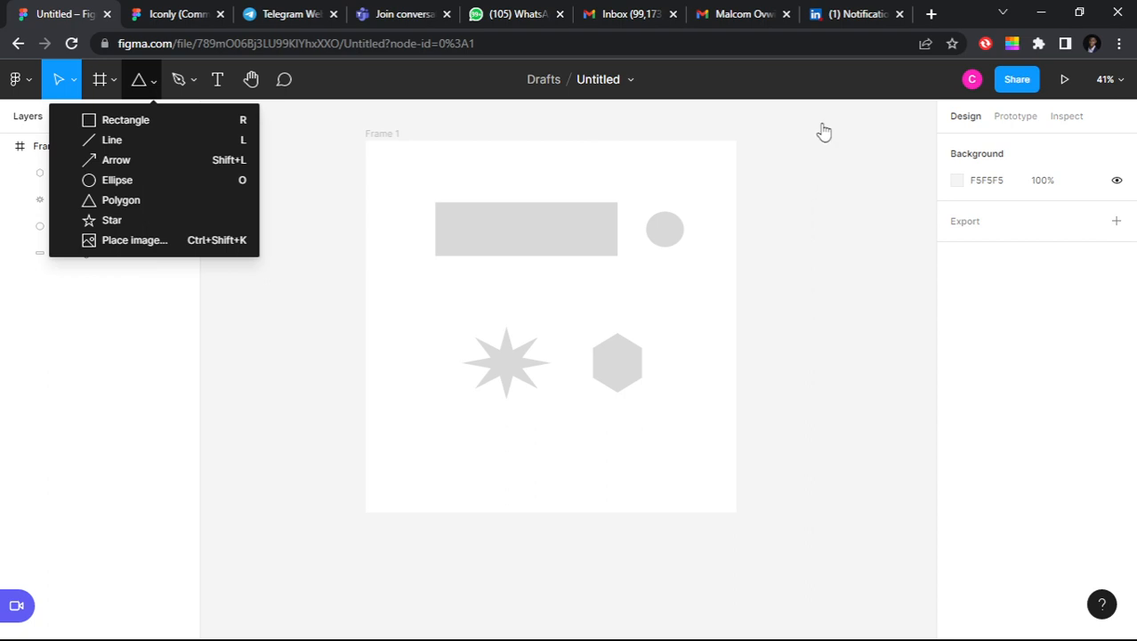
pyautogui.hotkey('ctrl', '5')
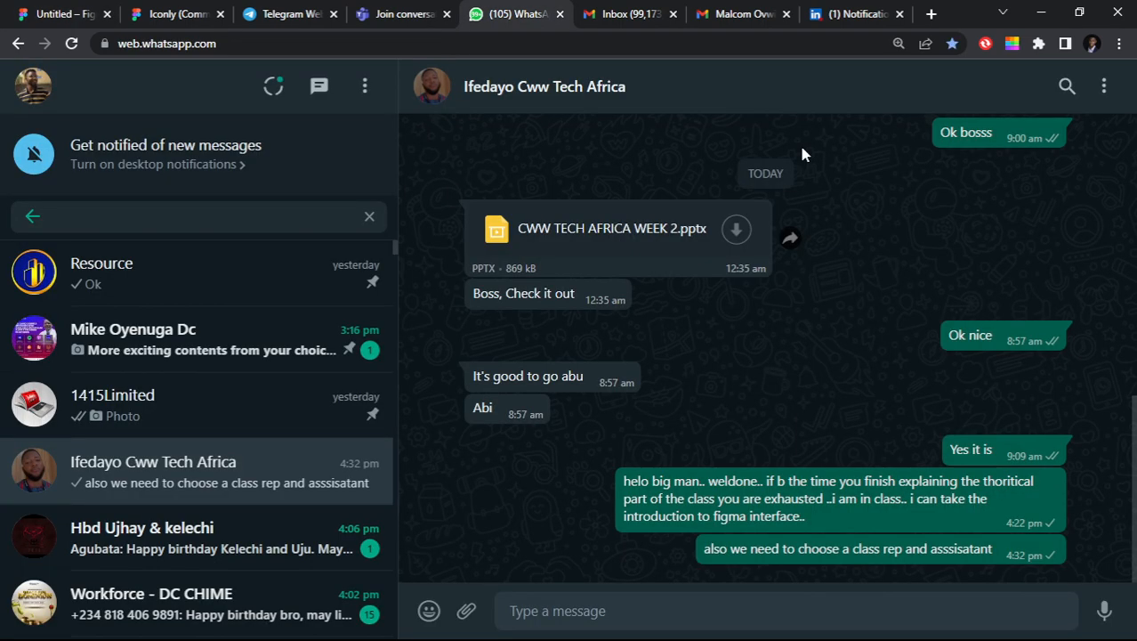
pyautogui.click(85, 16)
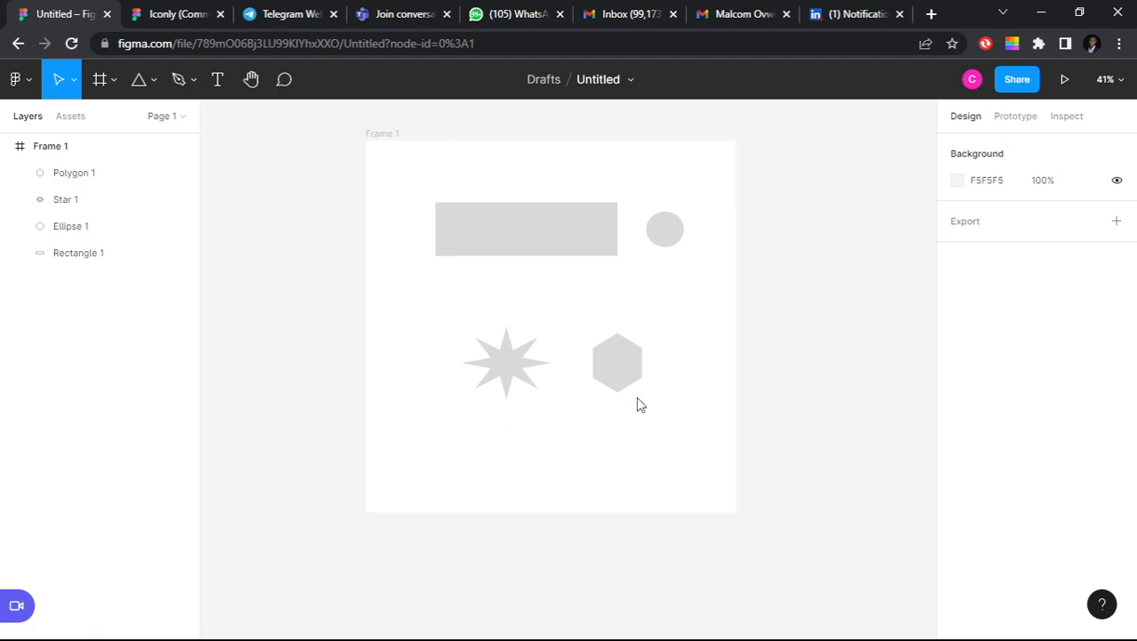
pyautogui.hotkey('alt', 'Tab')
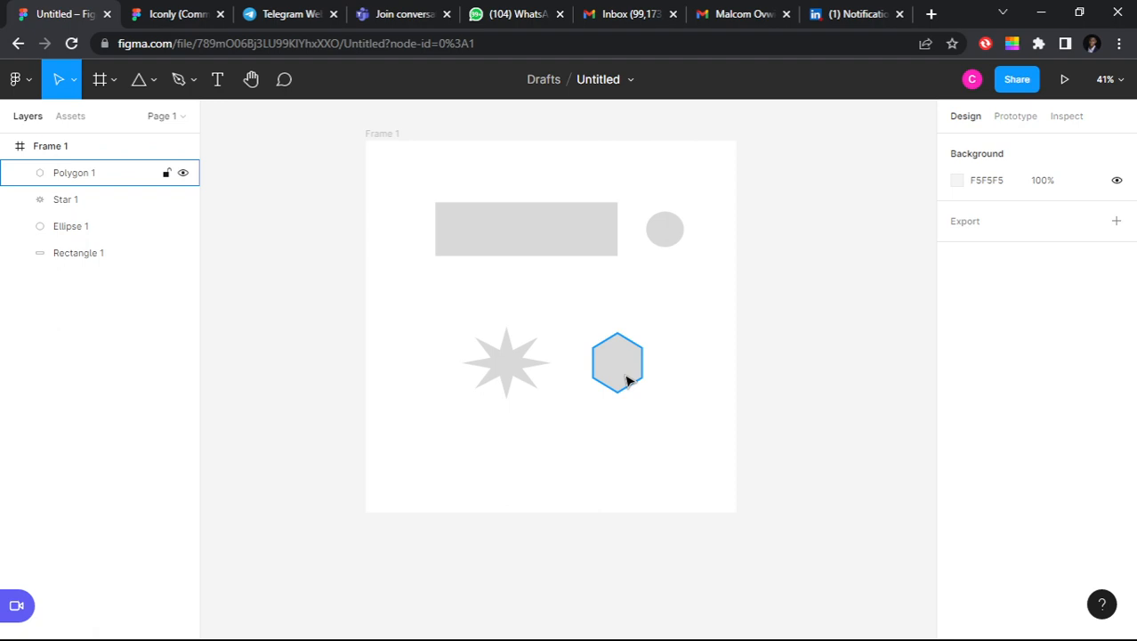
# Step: Enlarge the hexagon to about 231 × 240 from its upper corner
pyautogui.click(626, 381)
pyautogui.scroll(1, 626, 381)
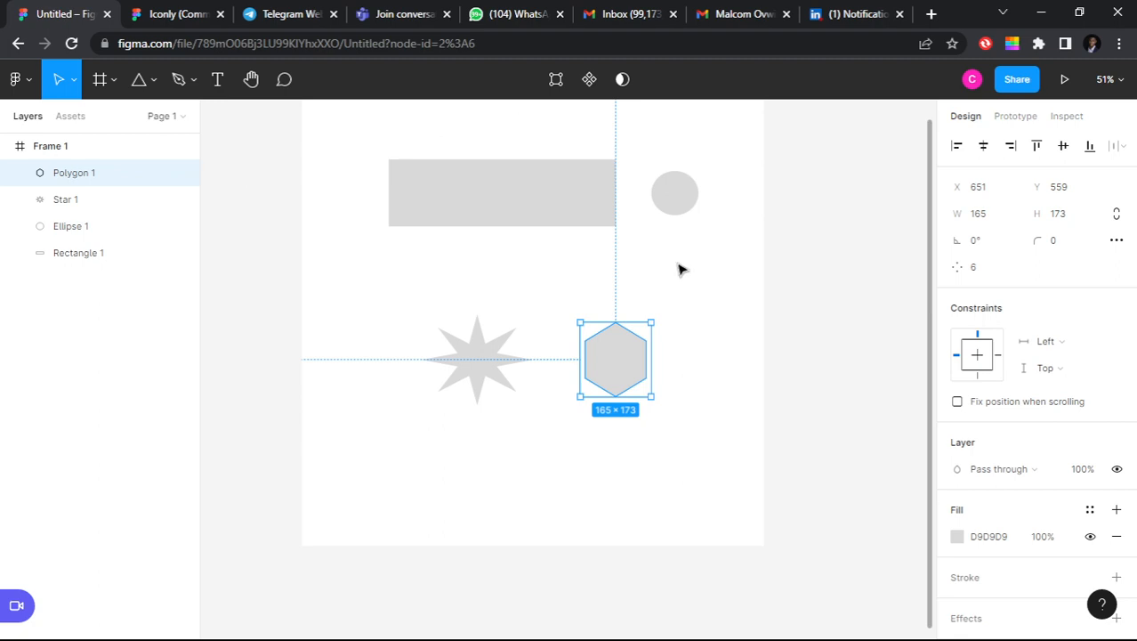
pyautogui.scroll(2, 660, 318)
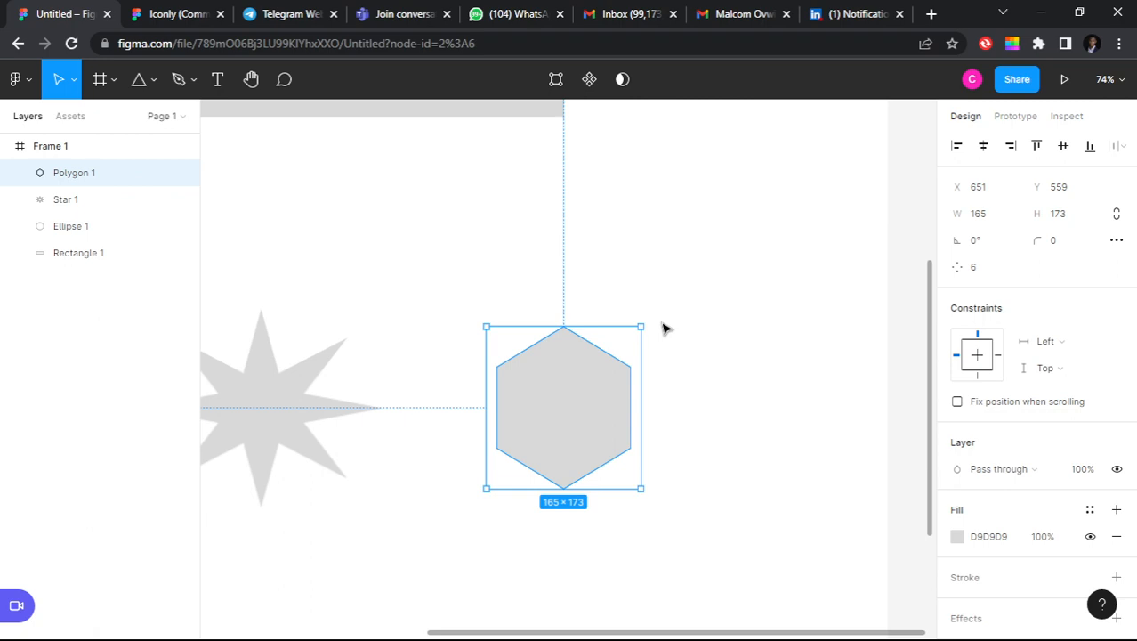
pyautogui.scroll(2, 525, 246)
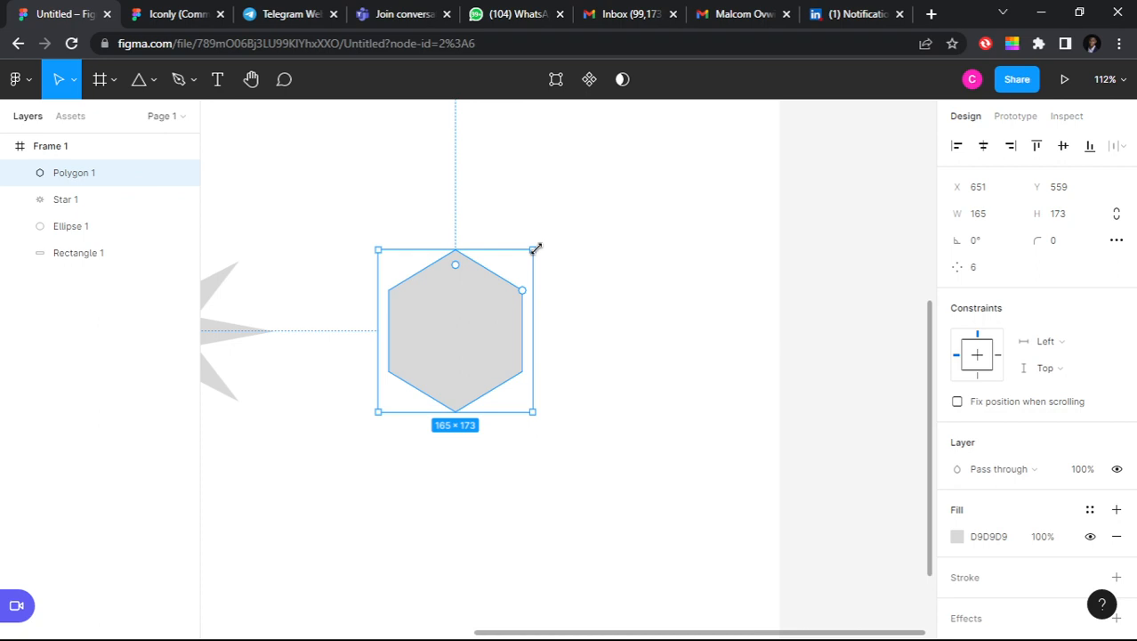
pyautogui.moveTo(535, 248); pyautogui.dragTo(594, 187)
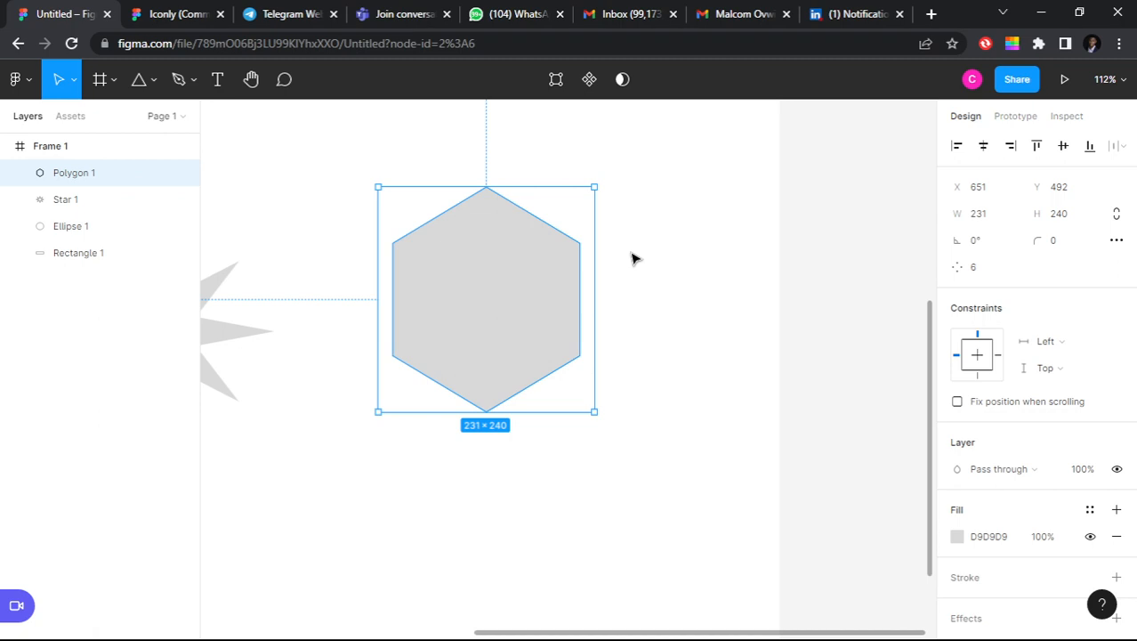
pyautogui.click(786, 628)
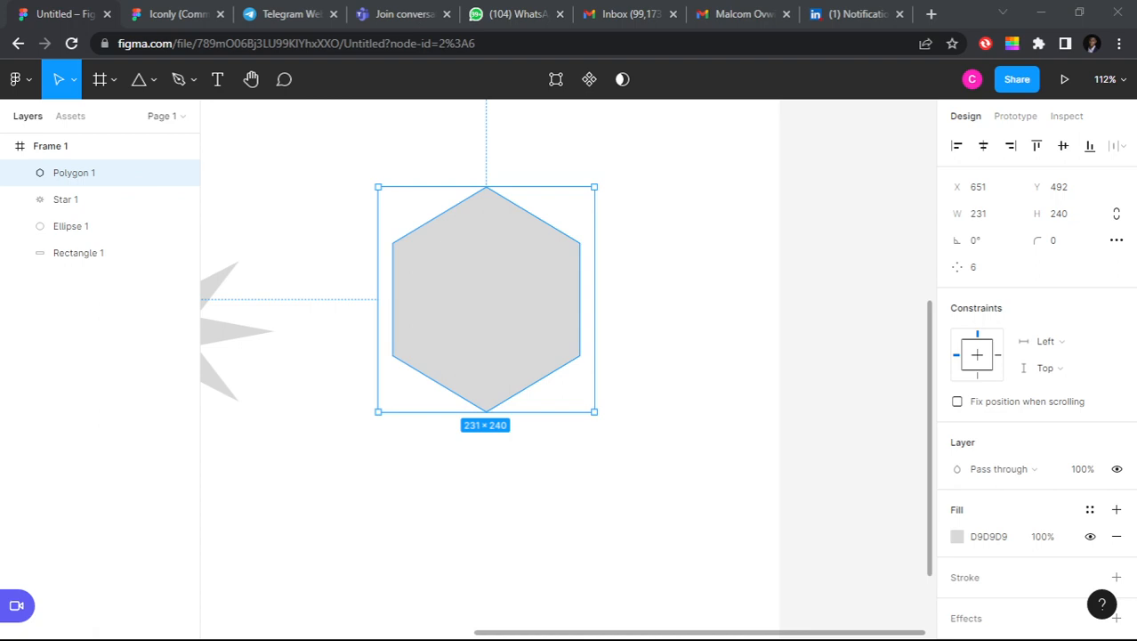
pyautogui.click(618, 306)
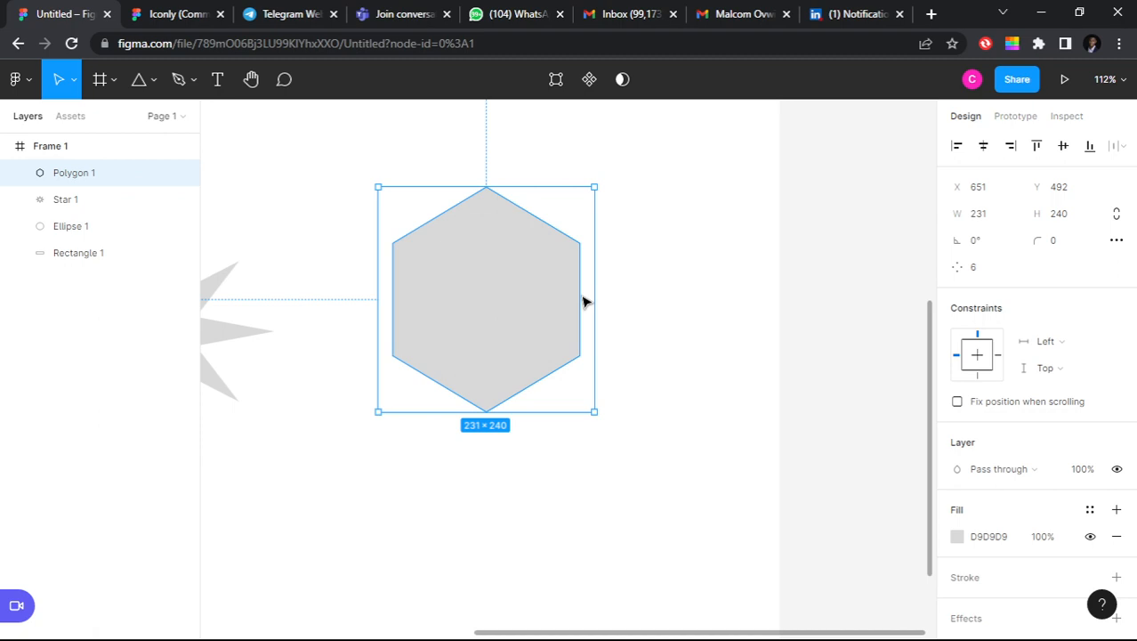
# Step: Shrink the hexagon to about 160 × 164 and scale it proportionally to about 138 × 143 with the Scale tool
pyautogui.moveTo(595, 187); pyautogui.dragTo(527, 258)
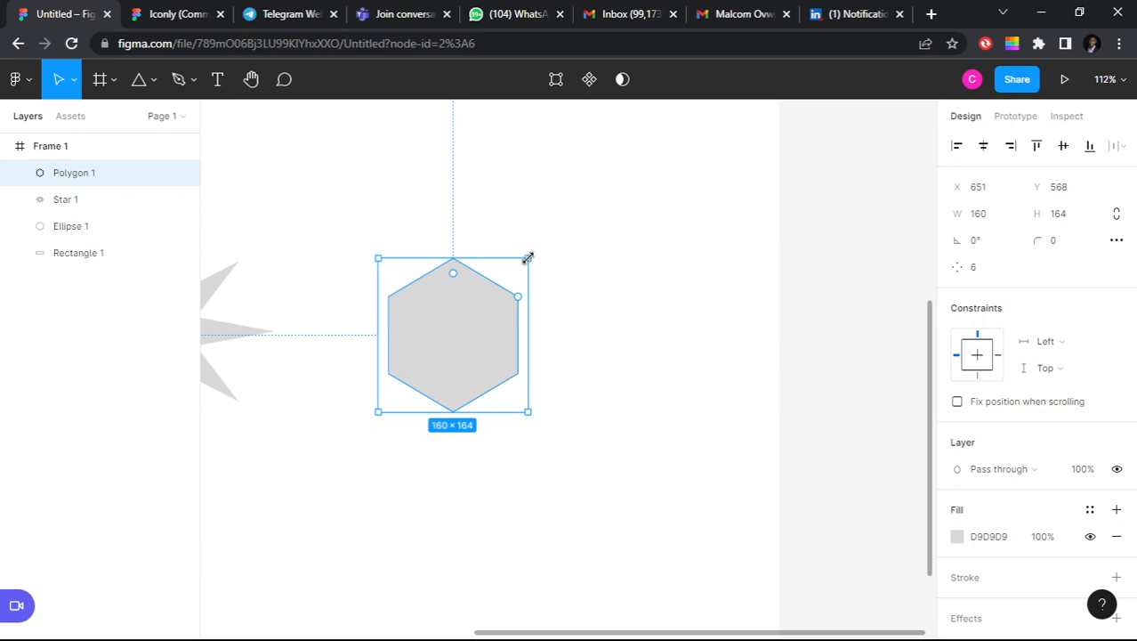
pyautogui.moveTo(528, 258); pyautogui.dragTo(506, 280)
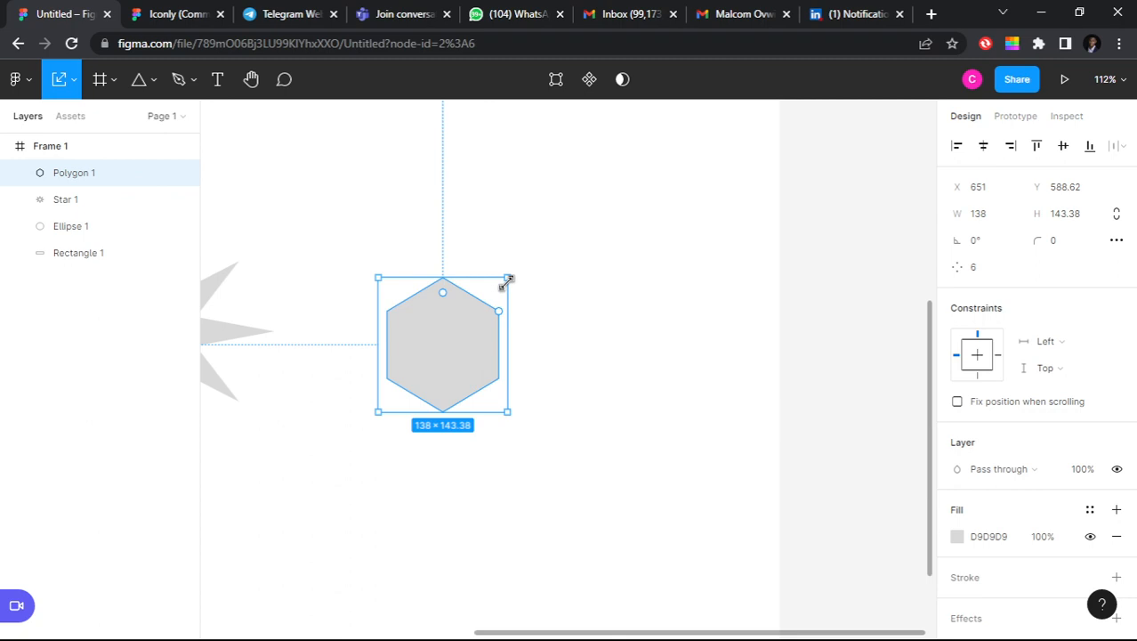
pyautogui.hotkey('ctrl', '5')
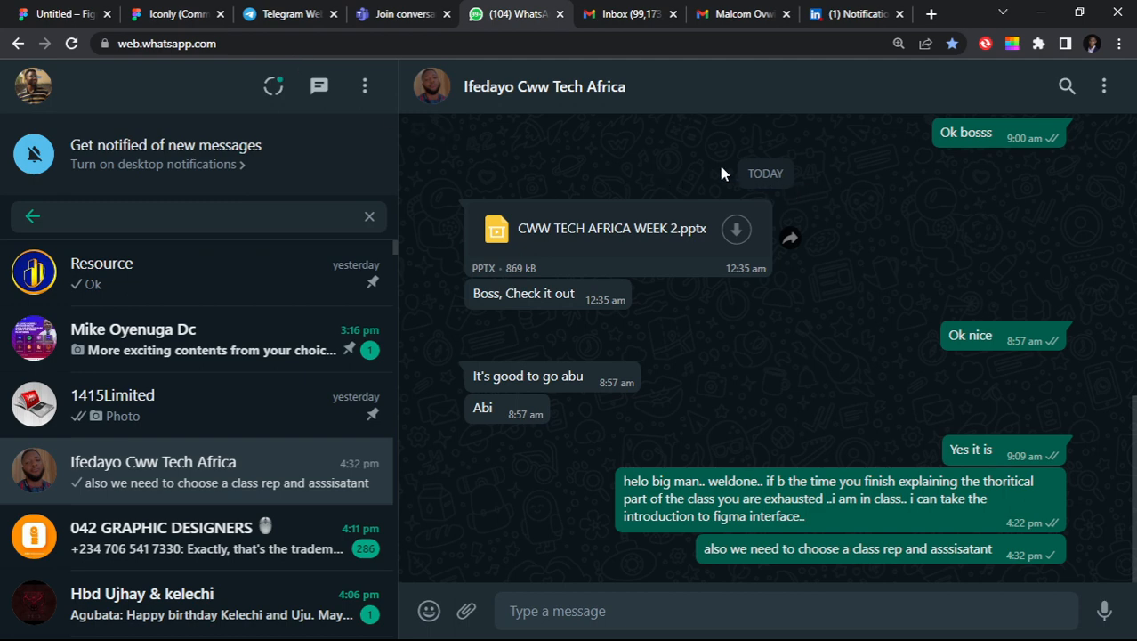
pyautogui.click(53, 13)
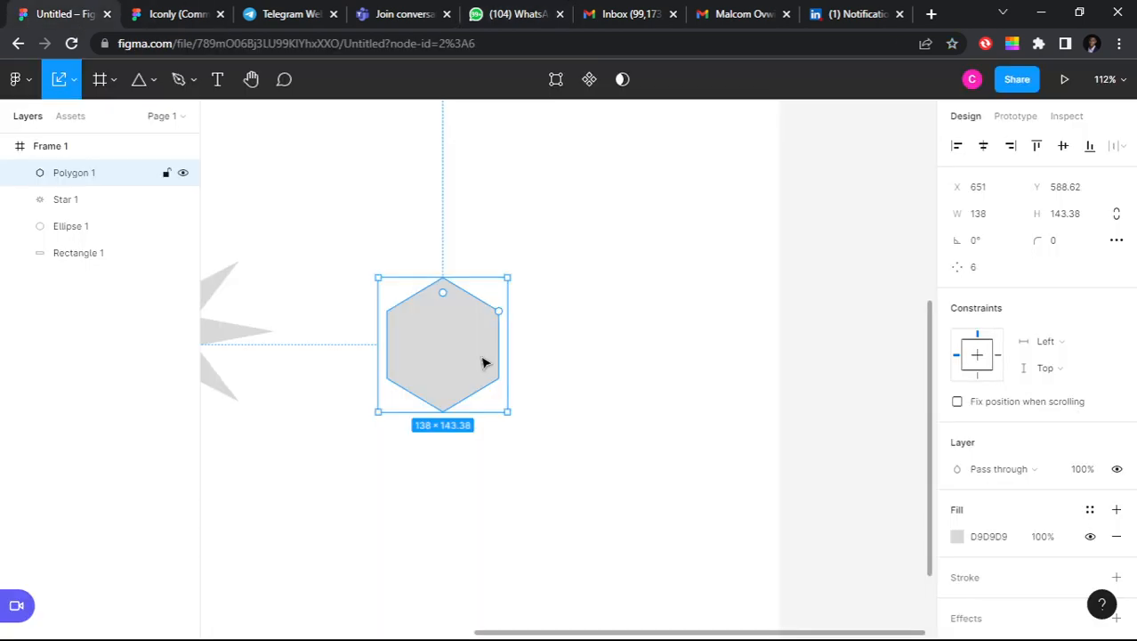
pyautogui.click(543, 18)
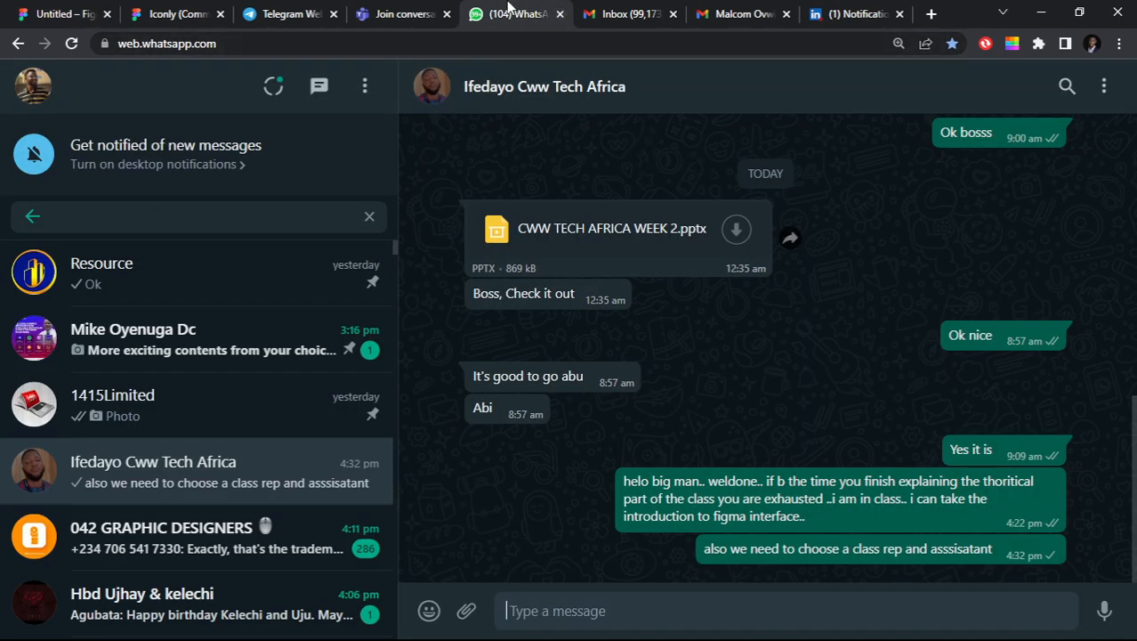
pyautogui.click(62, 13)
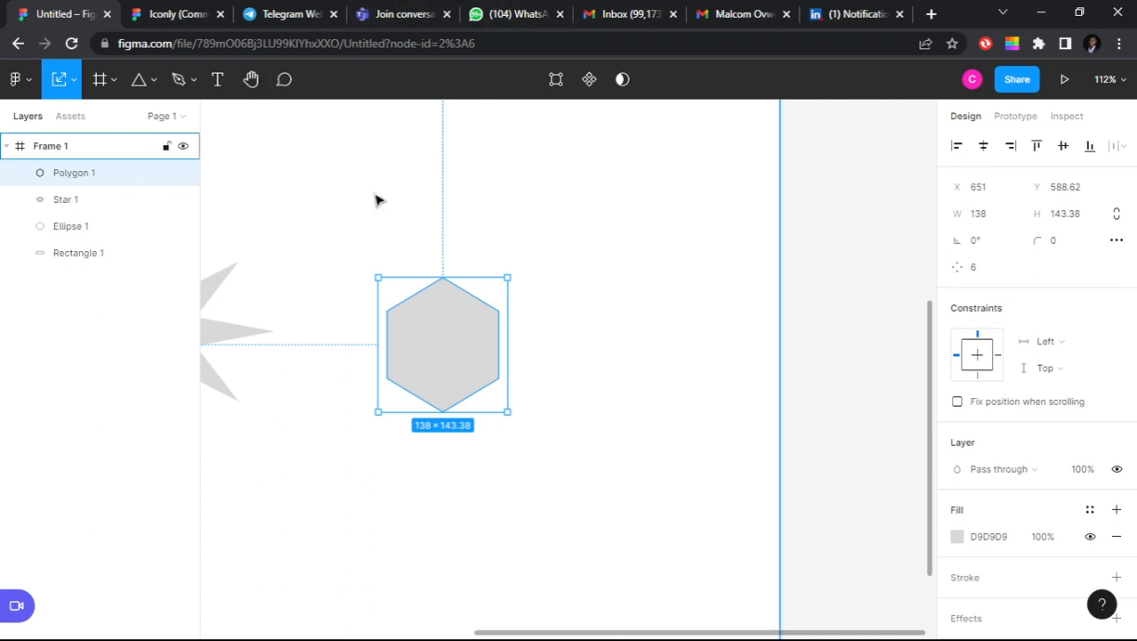
# Step: Delete the rectangle, ellipse, star and hexagon from the frame together
pyautogui.moveTo(459, 231); pyautogui.dragTo(642, 237)
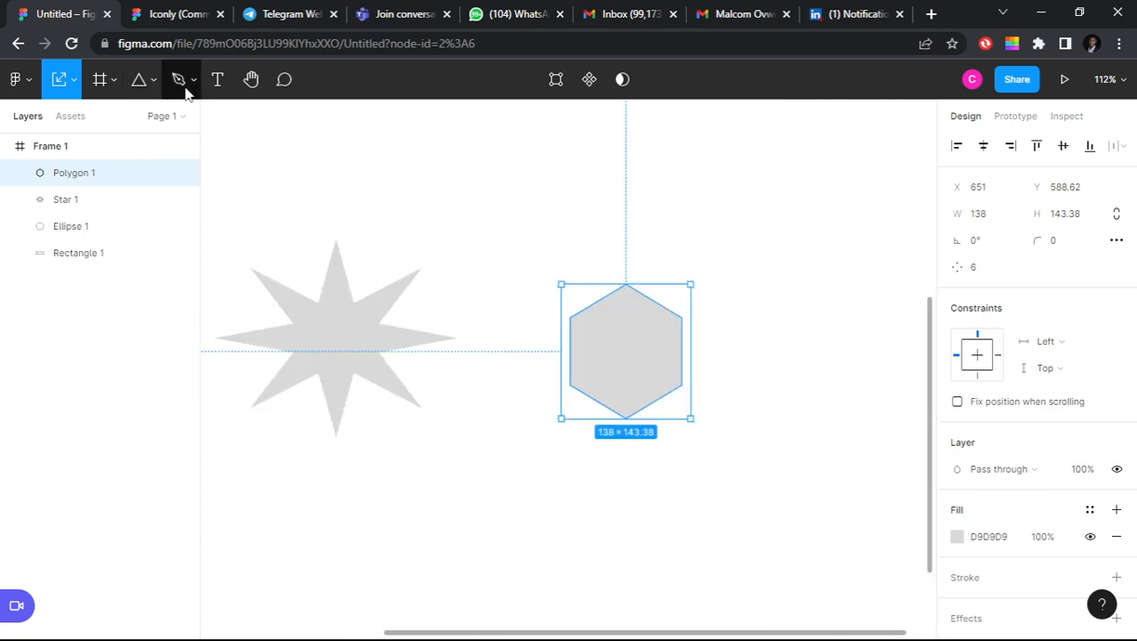
pyautogui.scroll(-2, 697, 330)
pyautogui.scroll(-1, 696, 329)
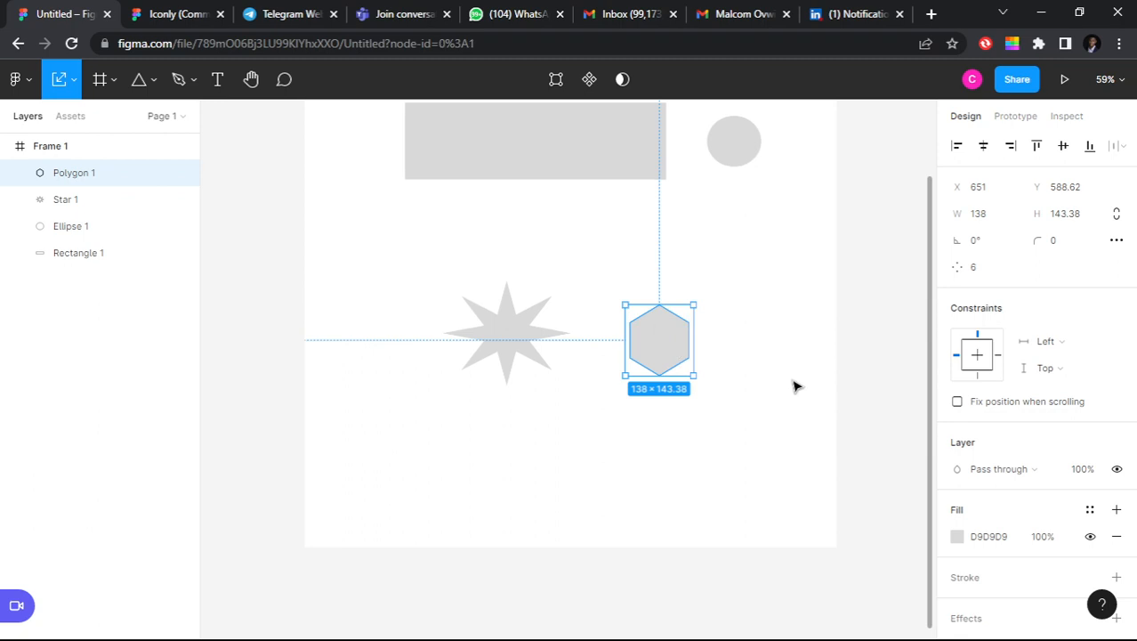
pyautogui.scroll(1, 796, 386)
pyautogui.click(882, 487)
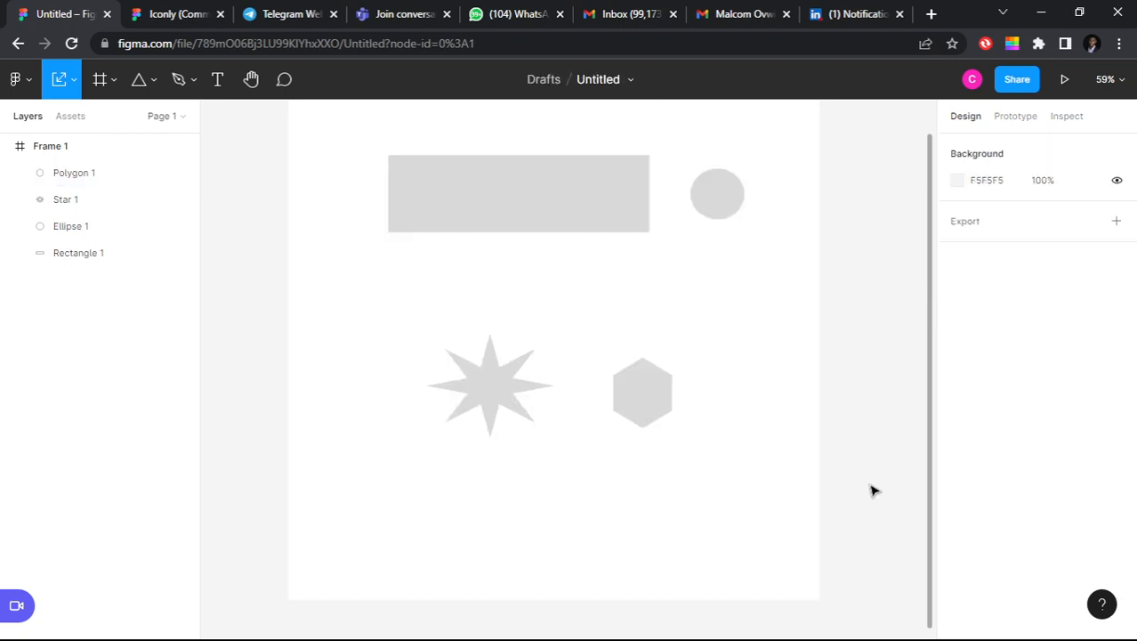
pyautogui.moveTo(872, 490); pyautogui.dragTo(375, 161)
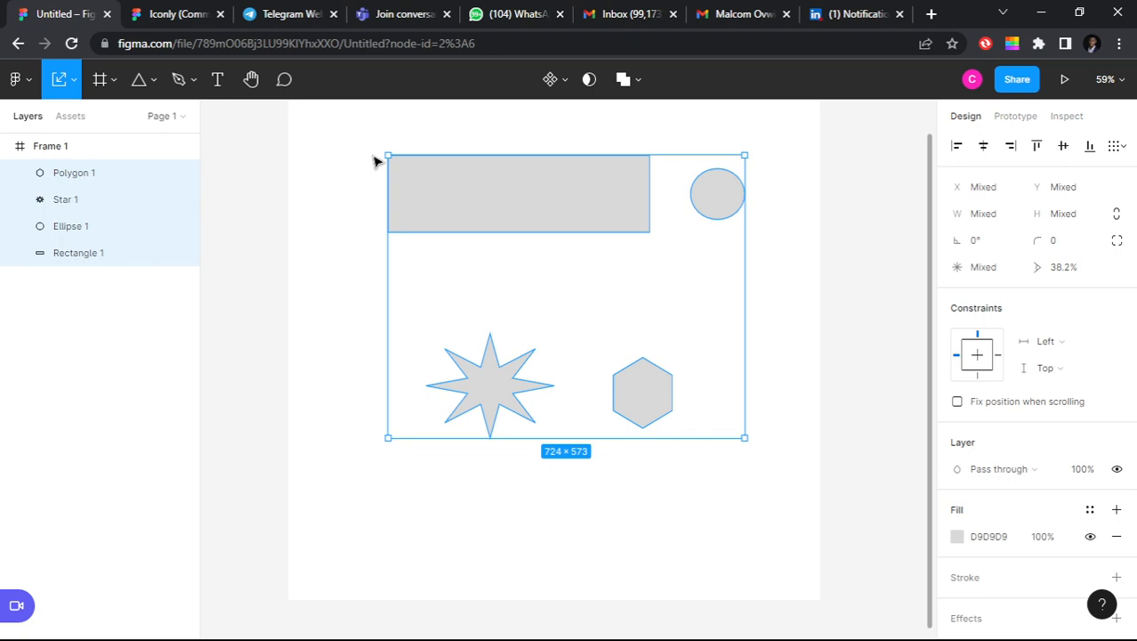
pyautogui.press('Delete')
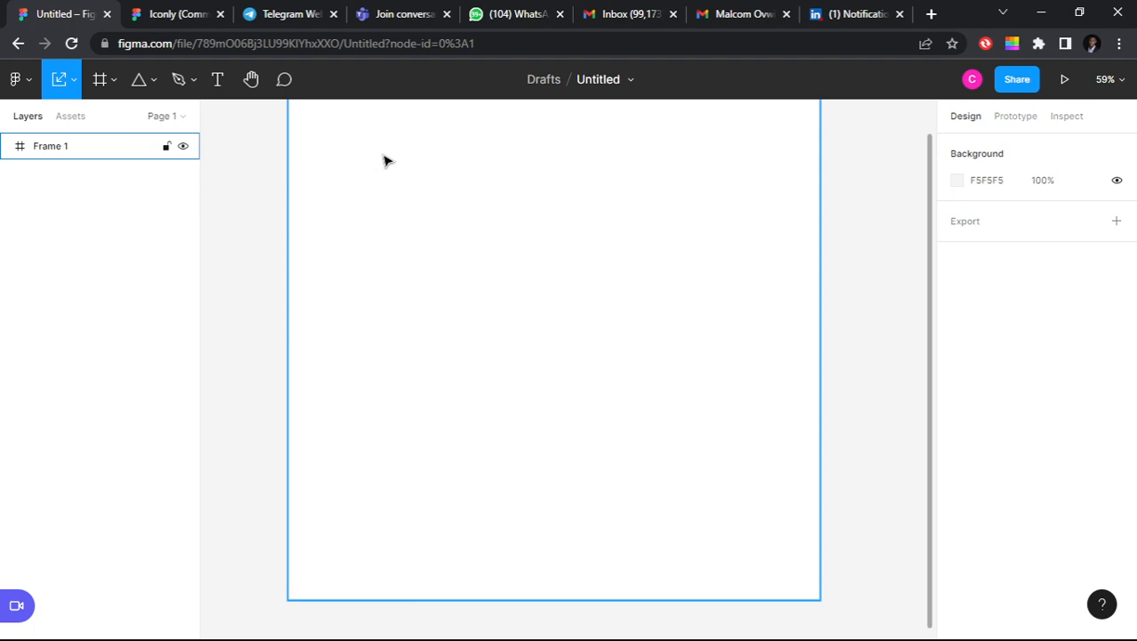
pyautogui.press('Escape')
# Step: Draw two freehand wavy curves, one below the other, inside the frame with the Pencil tool
pyautogui.click(194, 83)
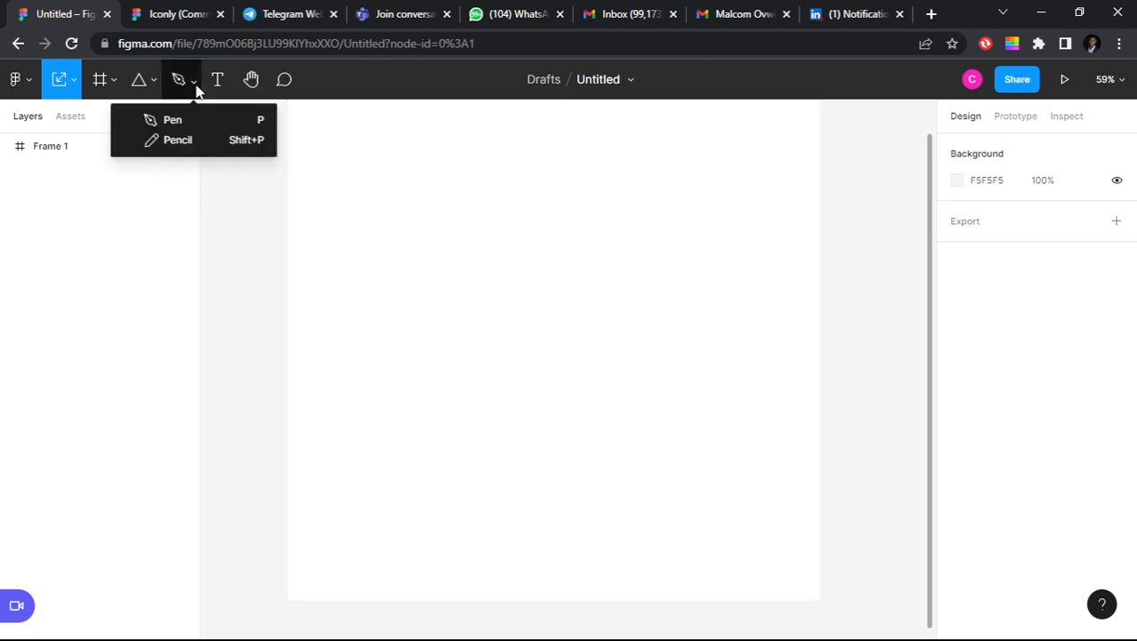
pyautogui.click(197, 143)
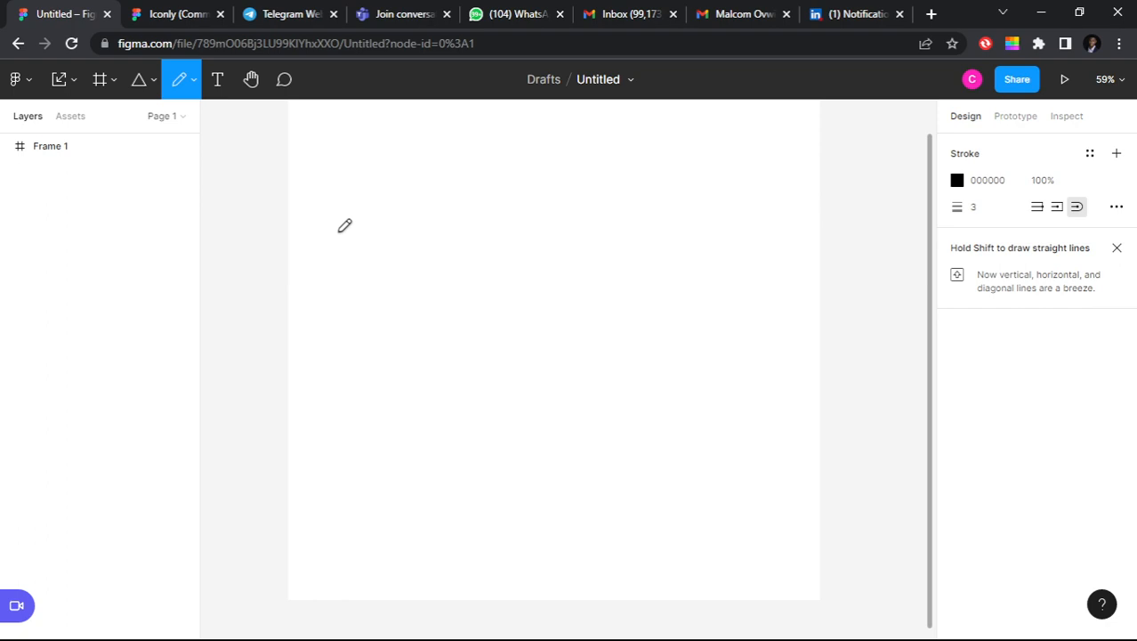
pyautogui.moveTo(332, 221); pyautogui.dragTo(634, 395)
pyautogui.moveTo(323, 375); pyautogui.dragTo(612, 450)
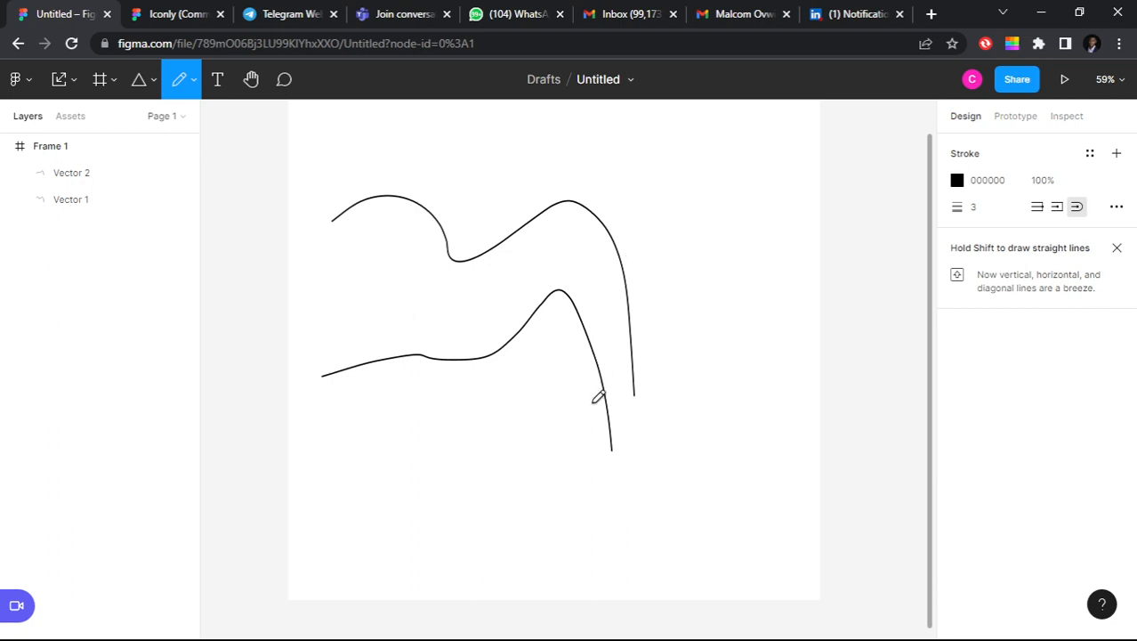
pyautogui.scroll(-1, 598, 397)
pyautogui.click(193, 79)
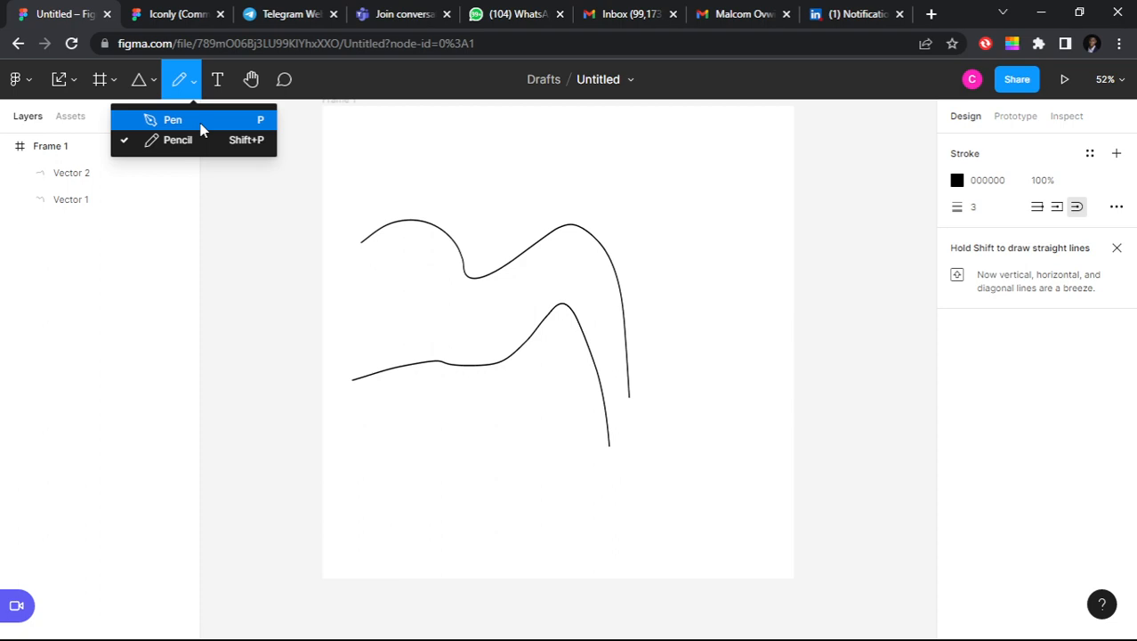
pyautogui.click(173, 119)
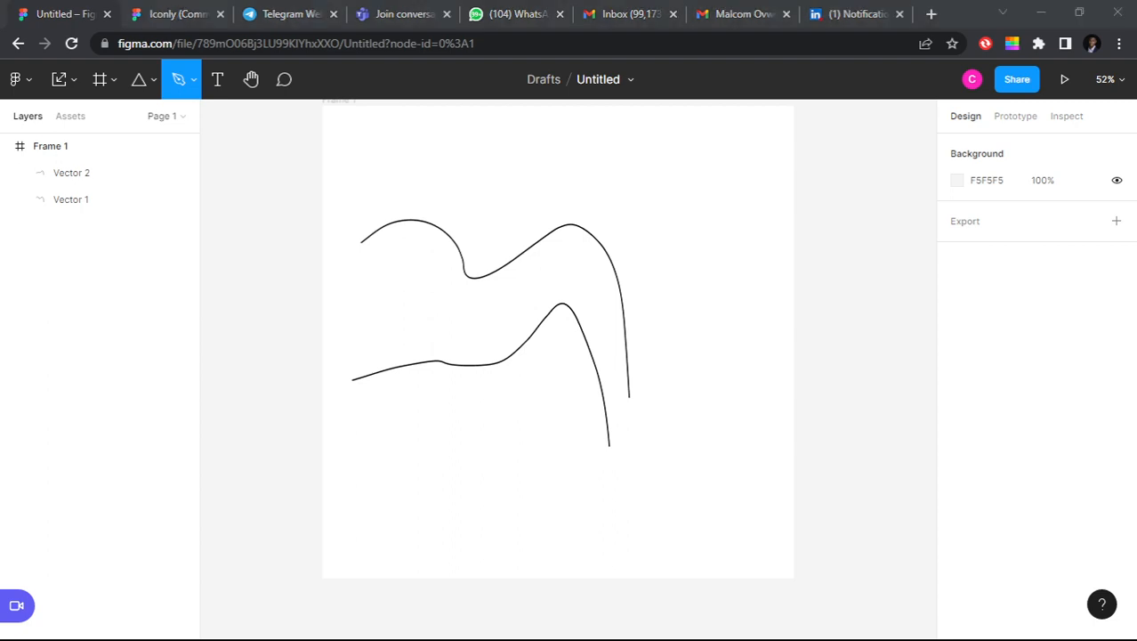
pyautogui.click(513, 97)
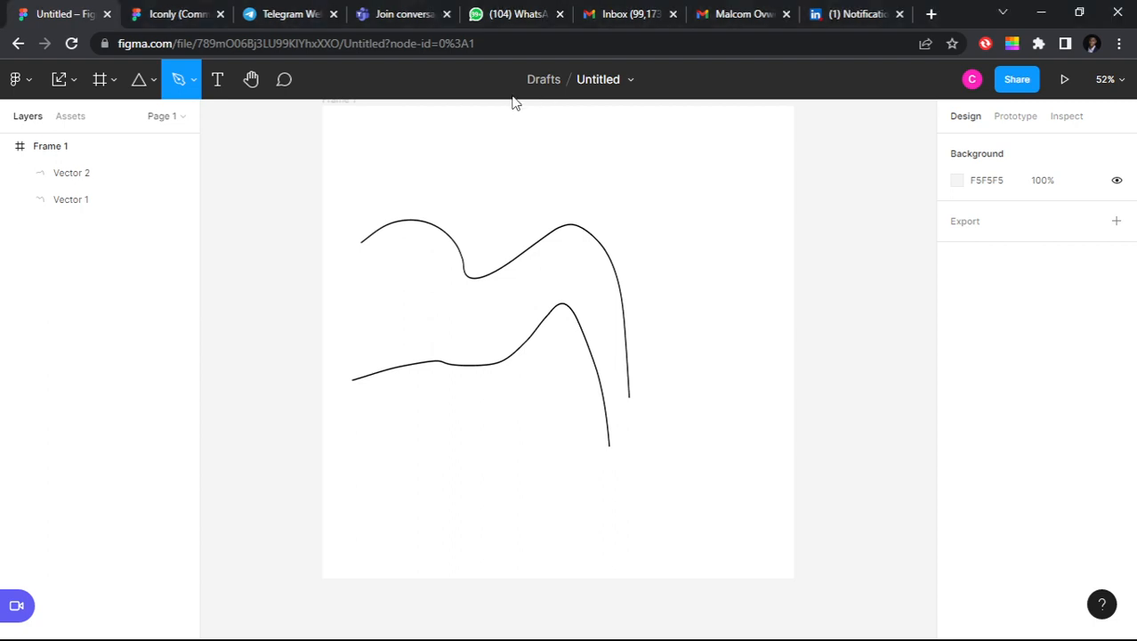
pyautogui.click(192, 86)
pyautogui.click(203, 122)
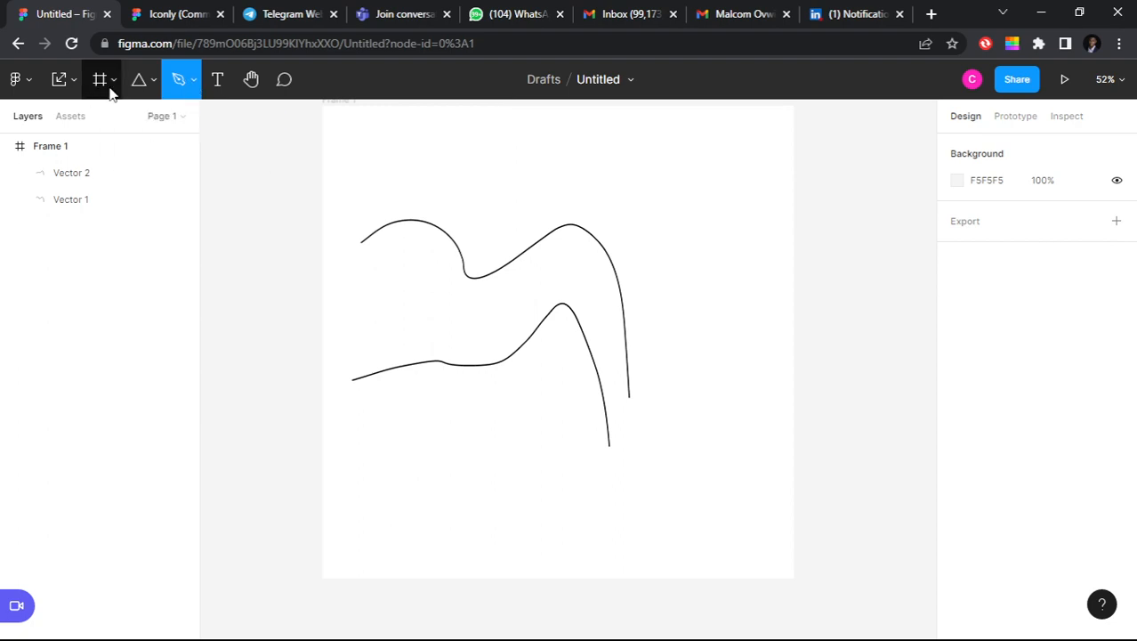
# Step: Select both freehand pencil curves with the Move tool and delete them
pyautogui.press('v')
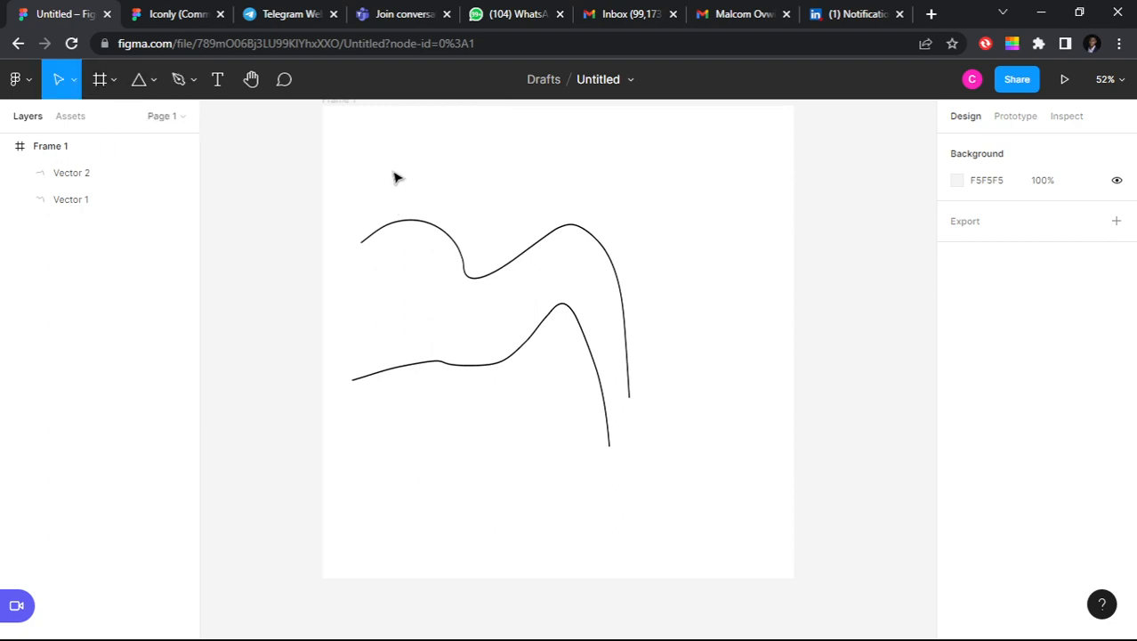
pyautogui.moveTo(376, 165); pyautogui.dragTo(556, 409)
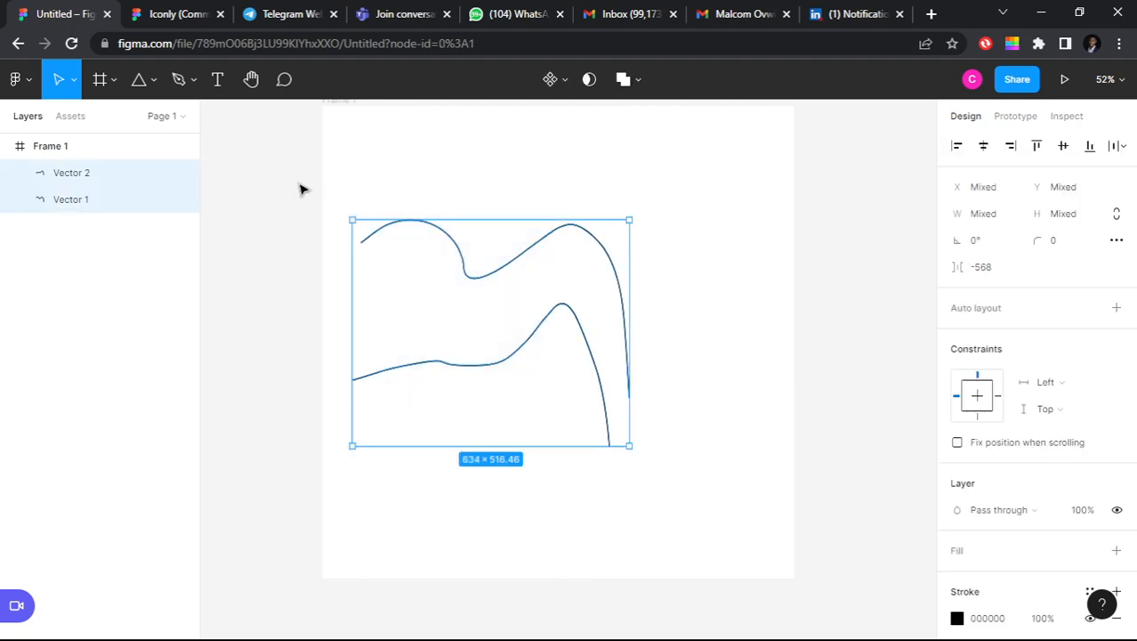
pyautogui.press('Delete')
# Step: Draw a closed wavy shape inside the frame with the Pen tool, finish editing, and remove it
pyautogui.click(193, 81)
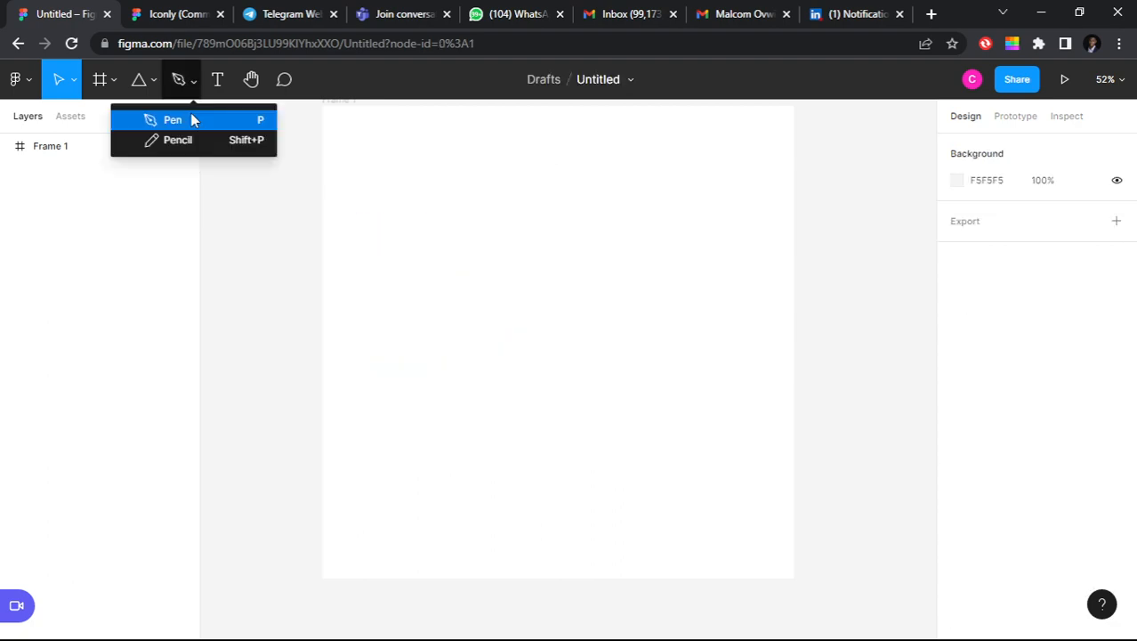
pyautogui.click(192, 119)
pyautogui.click(369, 337)
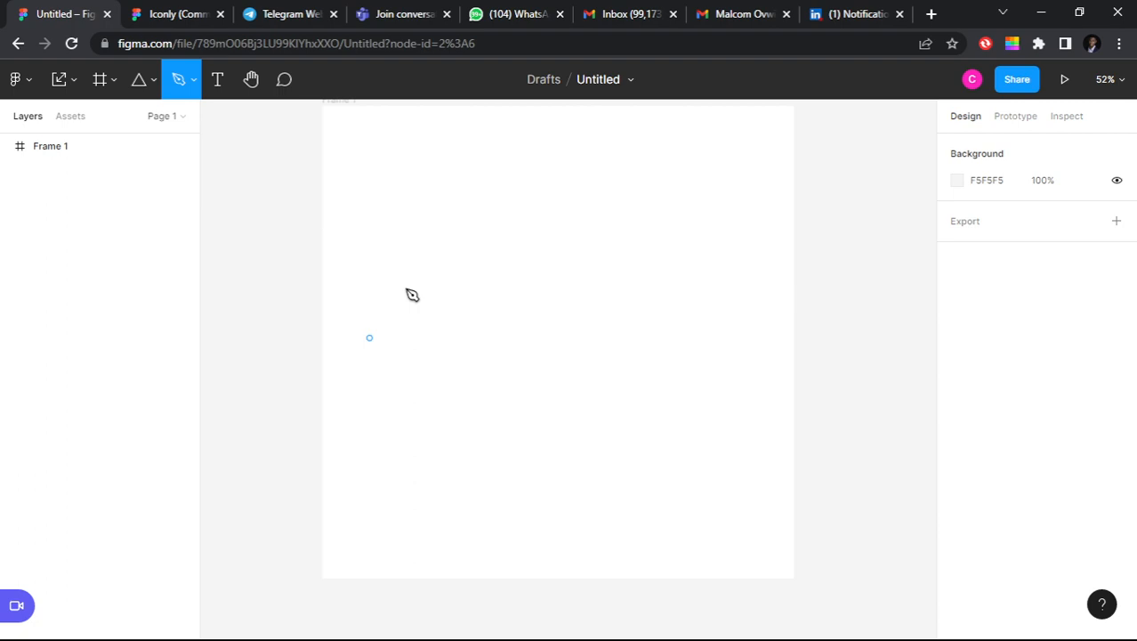
pyautogui.click(369, 339)
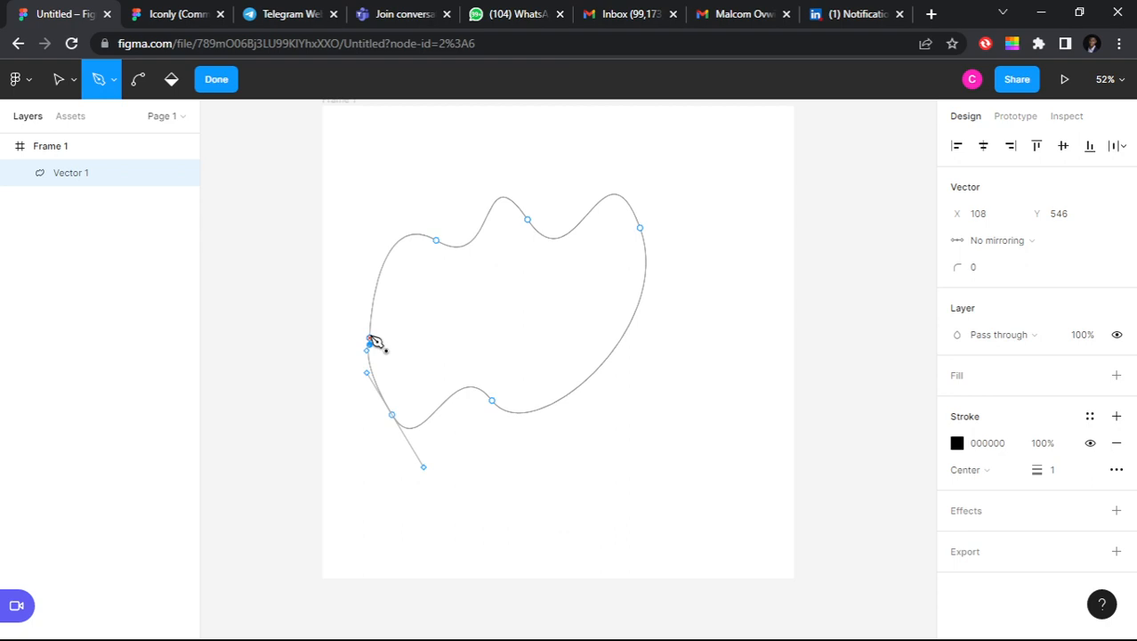
pyautogui.press('Escape')
pyautogui.press('Escape')
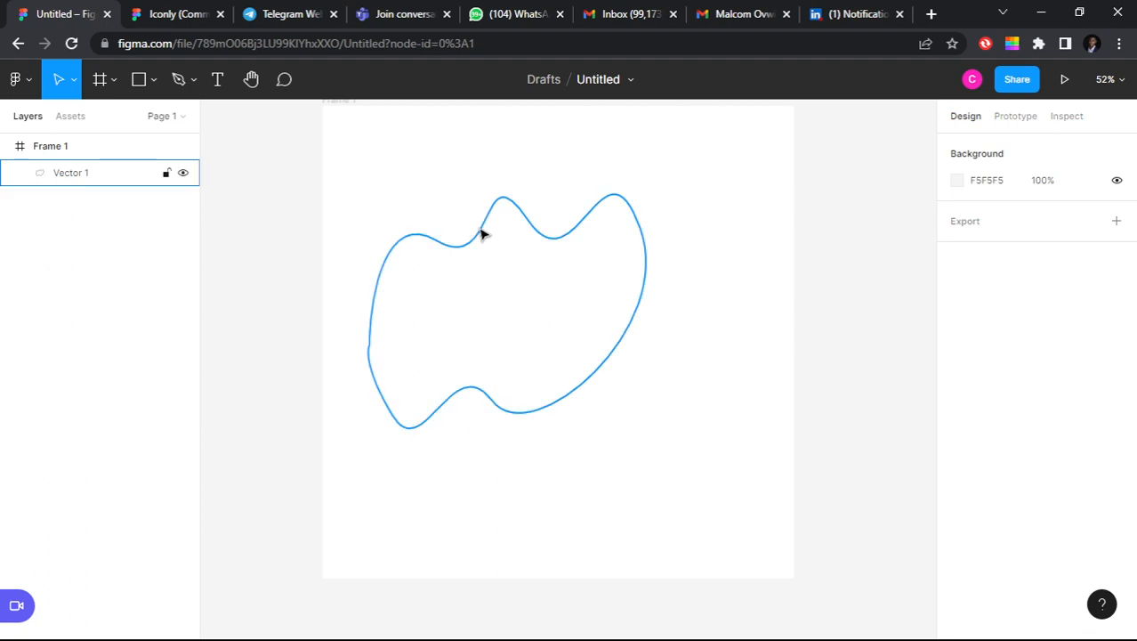
pyautogui.hotkey('ctrl', 'z')
# Step: Draw a closed triangle of about 358.5 × 284 in the frame's upper part with the Pen tool and finish editing
pyautogui.click(194, 80)
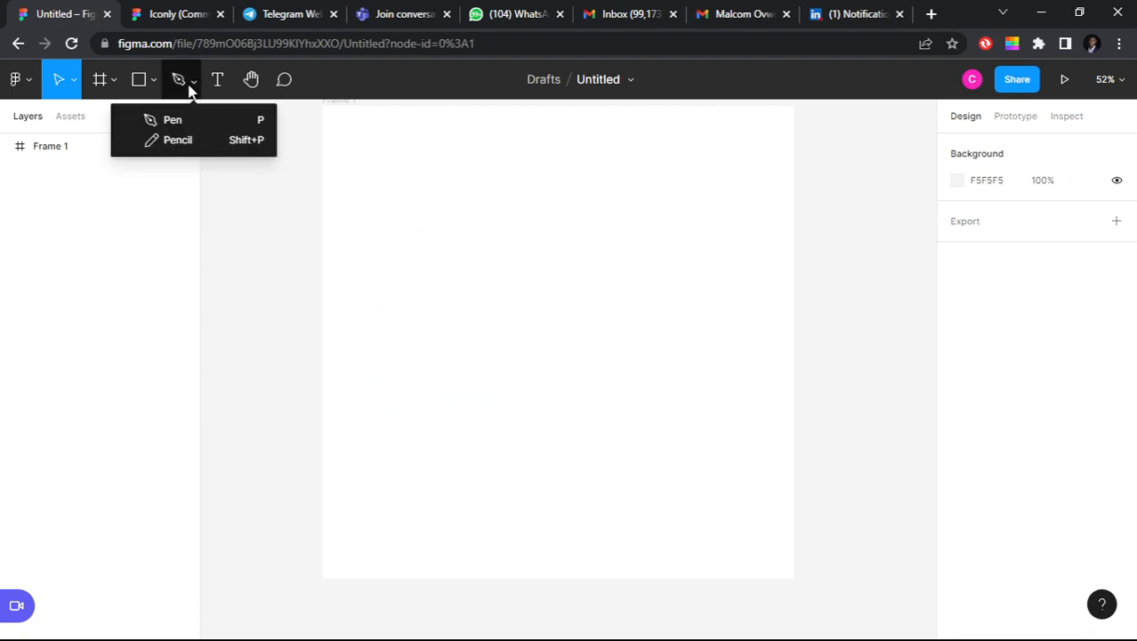
pyautogui.click(191, 119)
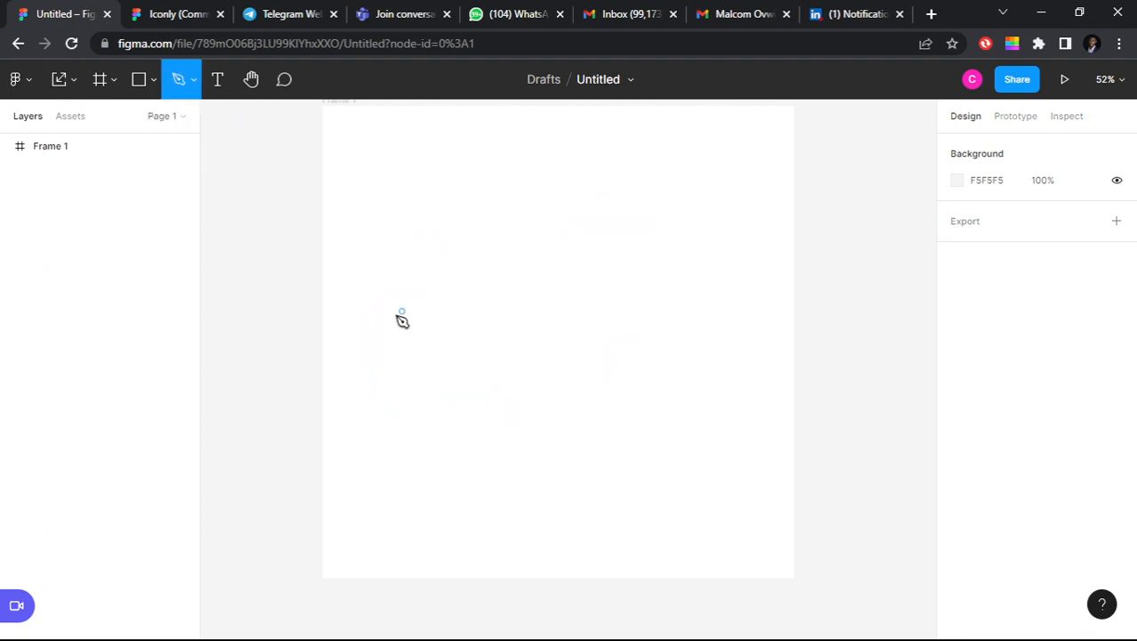
pyautogui.click(405, 270)
pyautogui.click(365, 304)
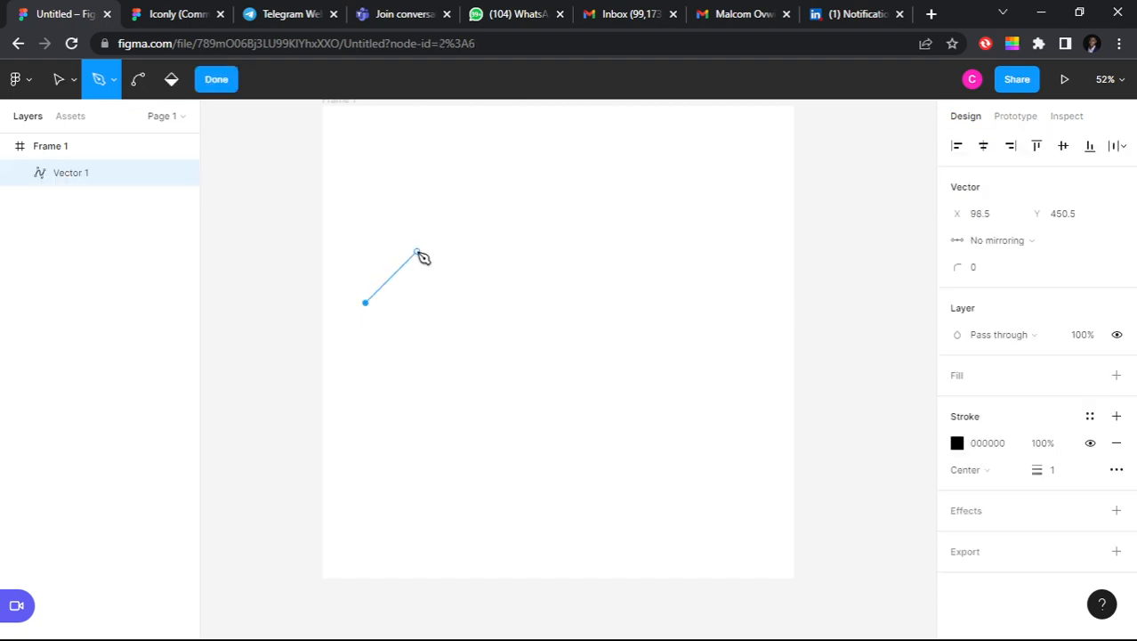
pyautogui.click(456, 194)
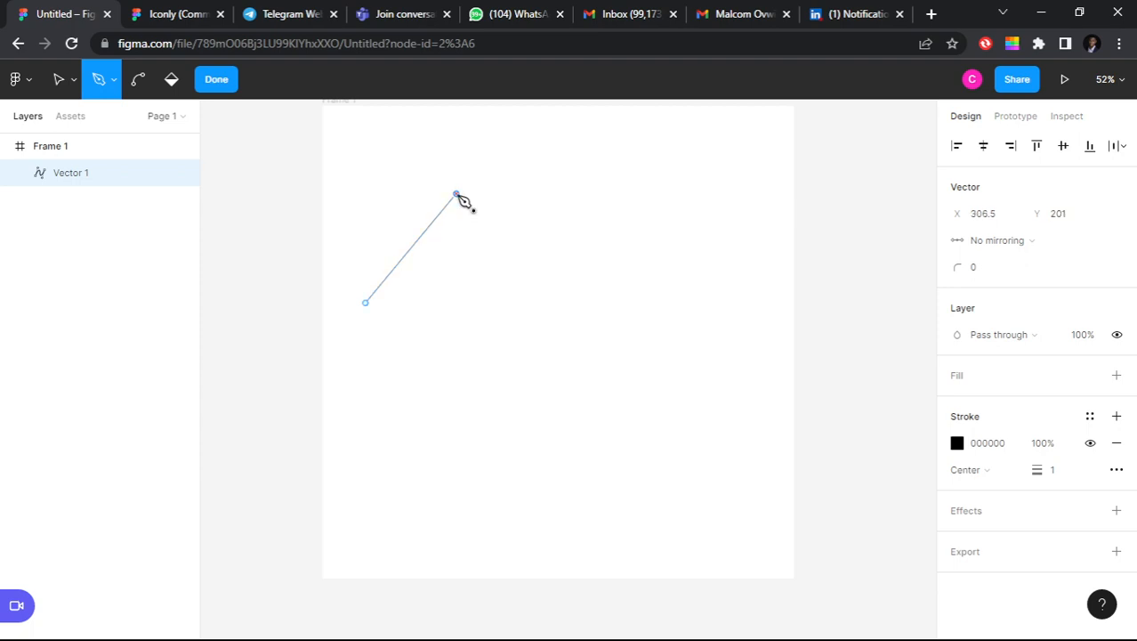
pyautogui.click(521, 317)
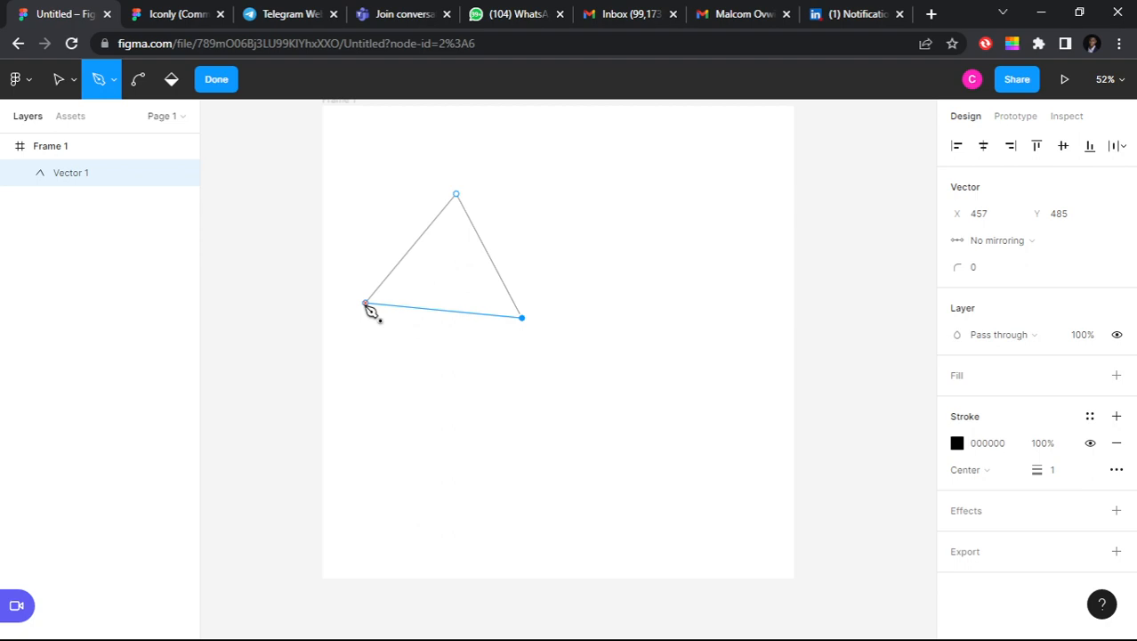
pyautogui.click(365, 305)
pyautogui.click(226, 86)
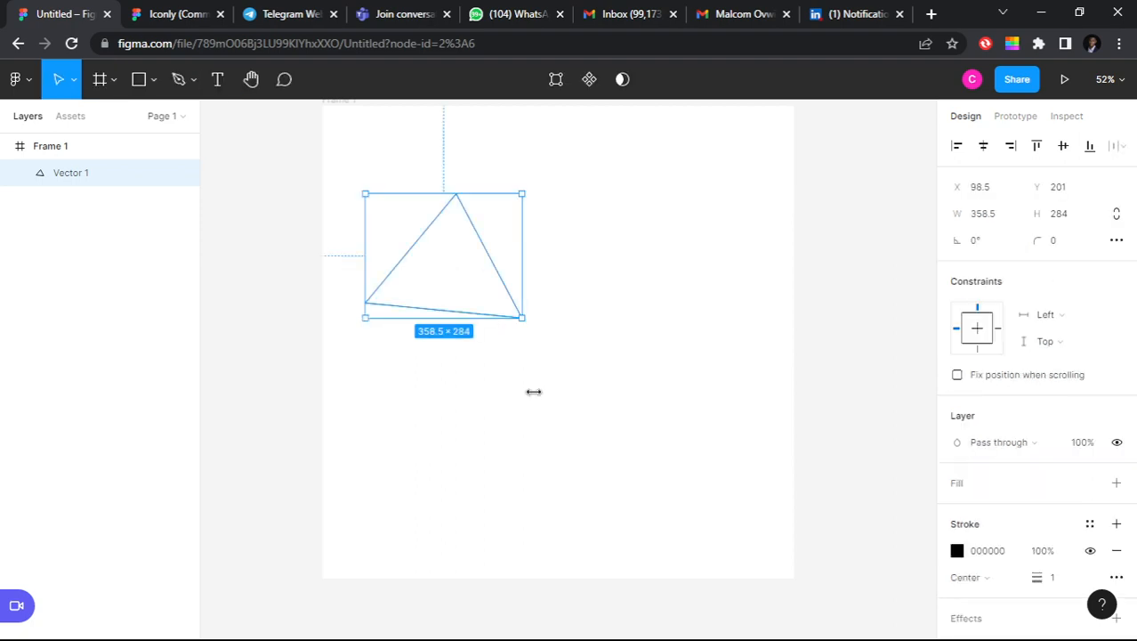
# Step: Move the triangle horizontally toward the middle of the frame and delete it
pyautogui.moveTo(449, 266); pyautogui.dragTo(548, 252)
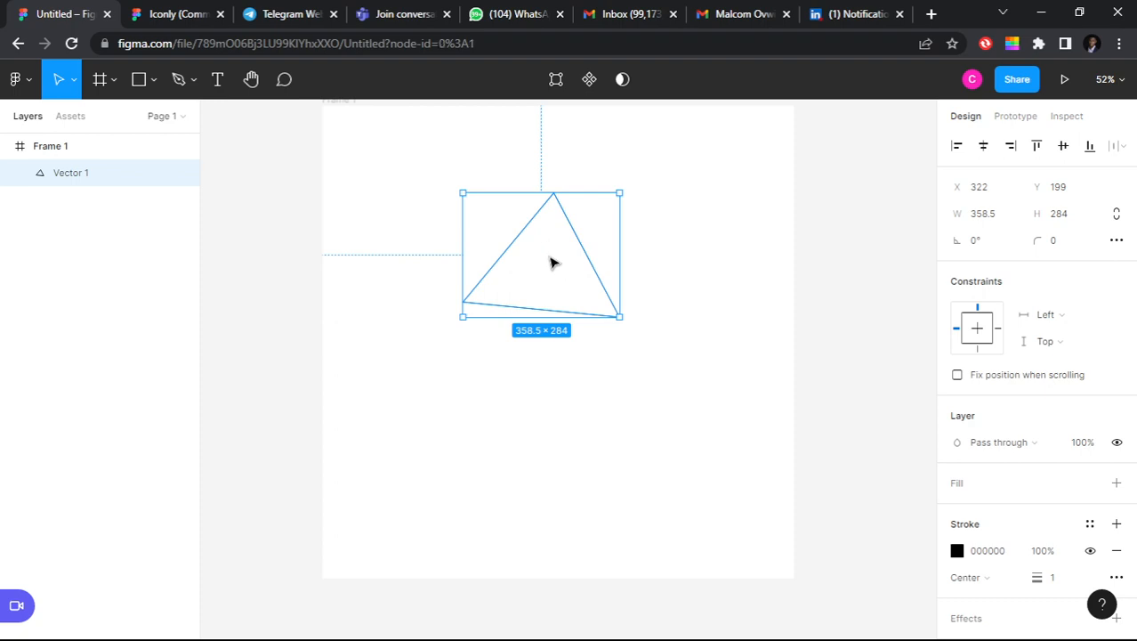
pyautogui.press('Delete')
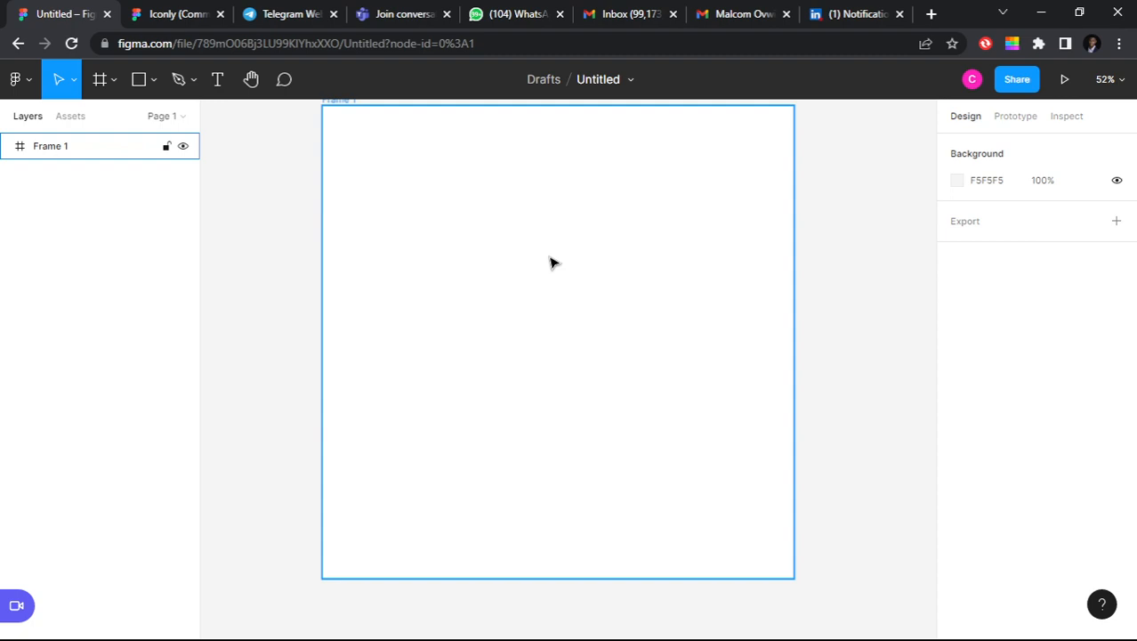
pyautogui.press('Escape')
# Step: Draw a closed, looping curved path of about 988 × 1037 over the frame with the Pen tool
pyautogui.click(183, 88)
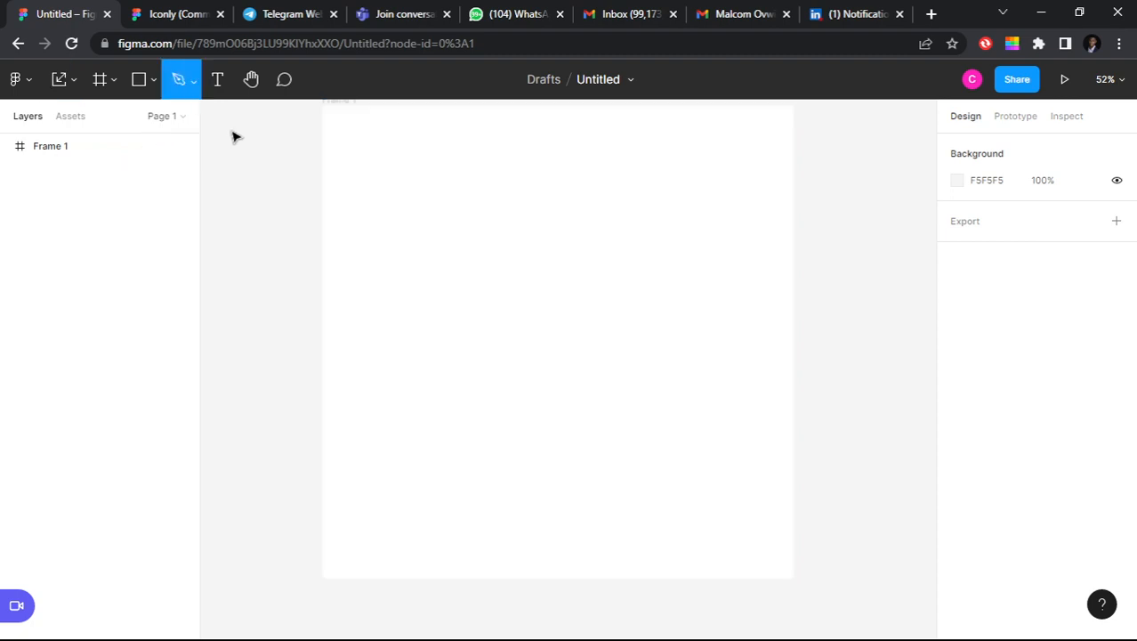
pyautogui.click(364, 324)
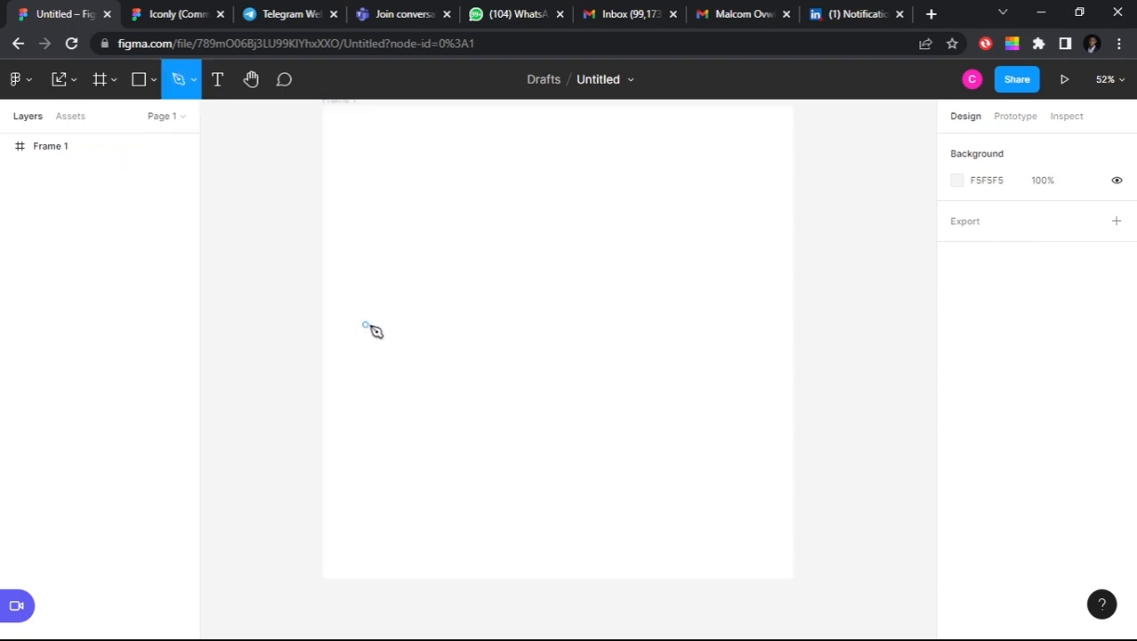
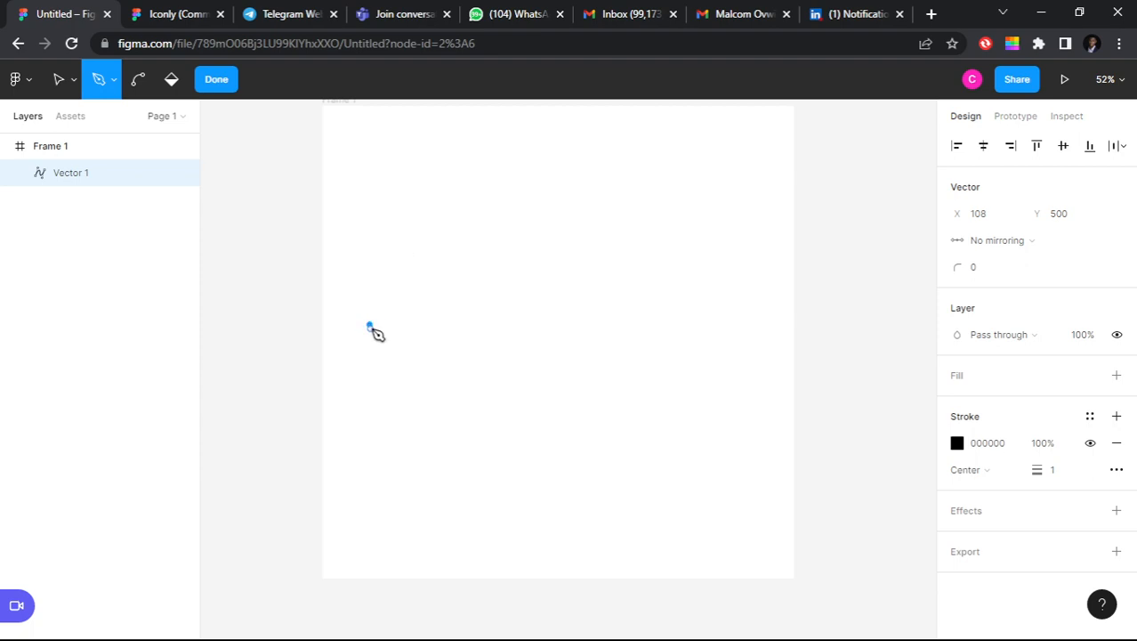
pyautogui.click(448, 220)
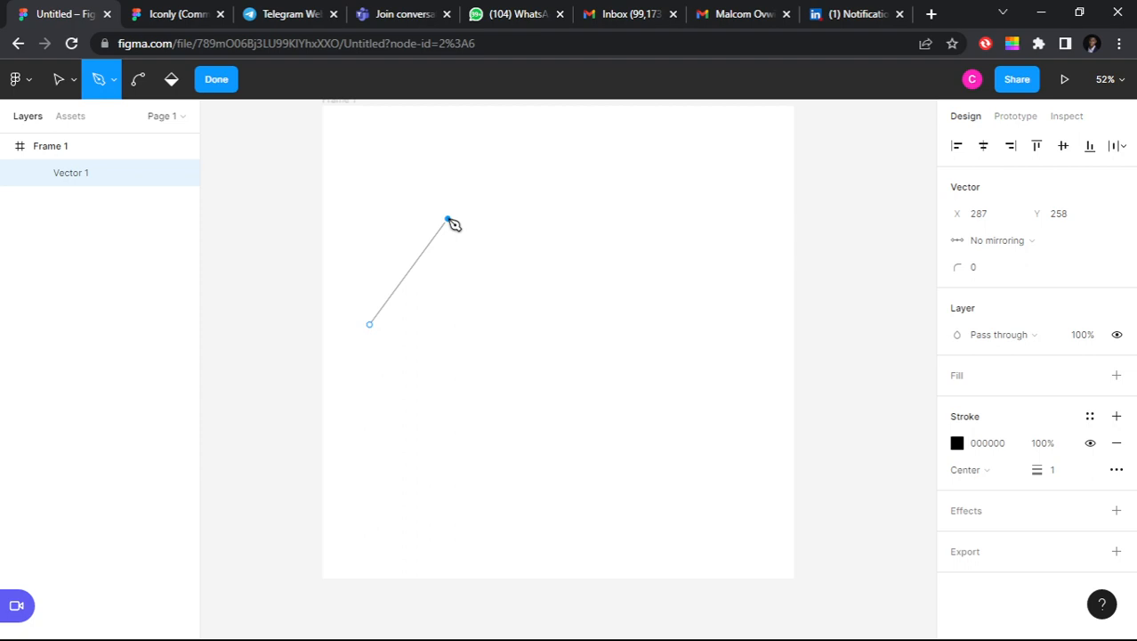
pyautogui.moveTo(448, 220); pyautogui.dragTo(528, 236)
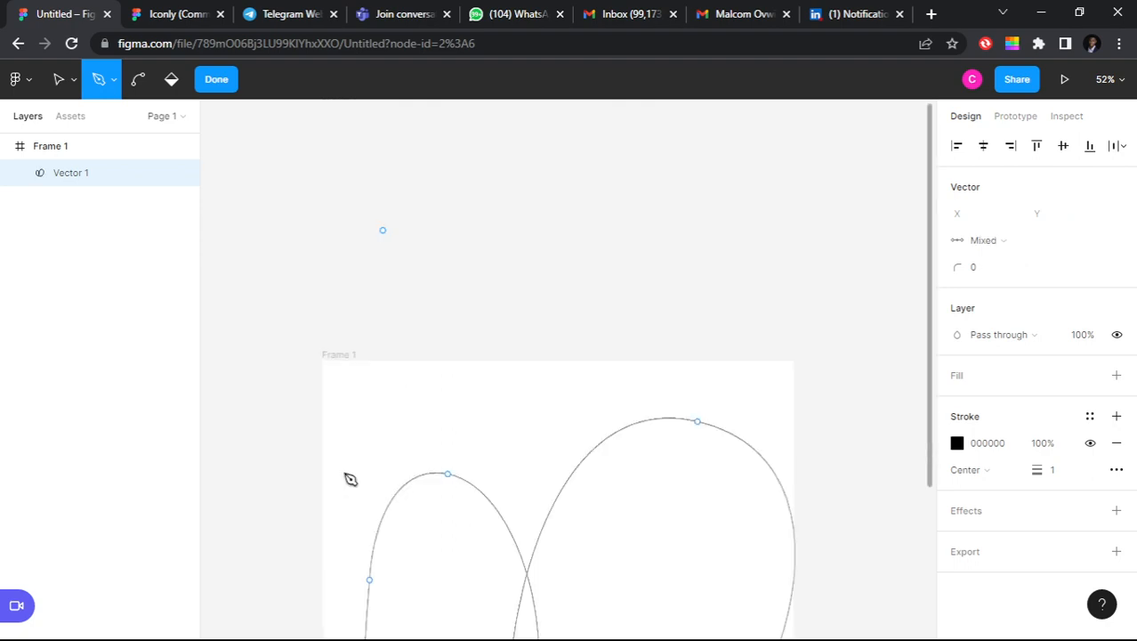
pyautogui.scroll(-1, 345, 473)
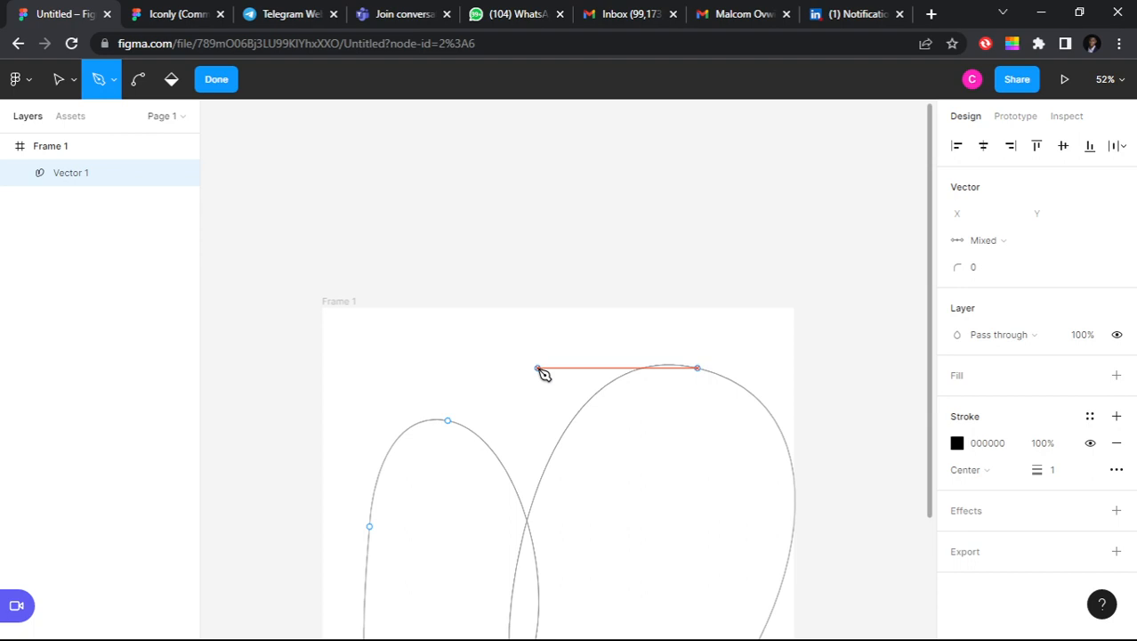
pyautogui.scroll(-4, 542, 374)
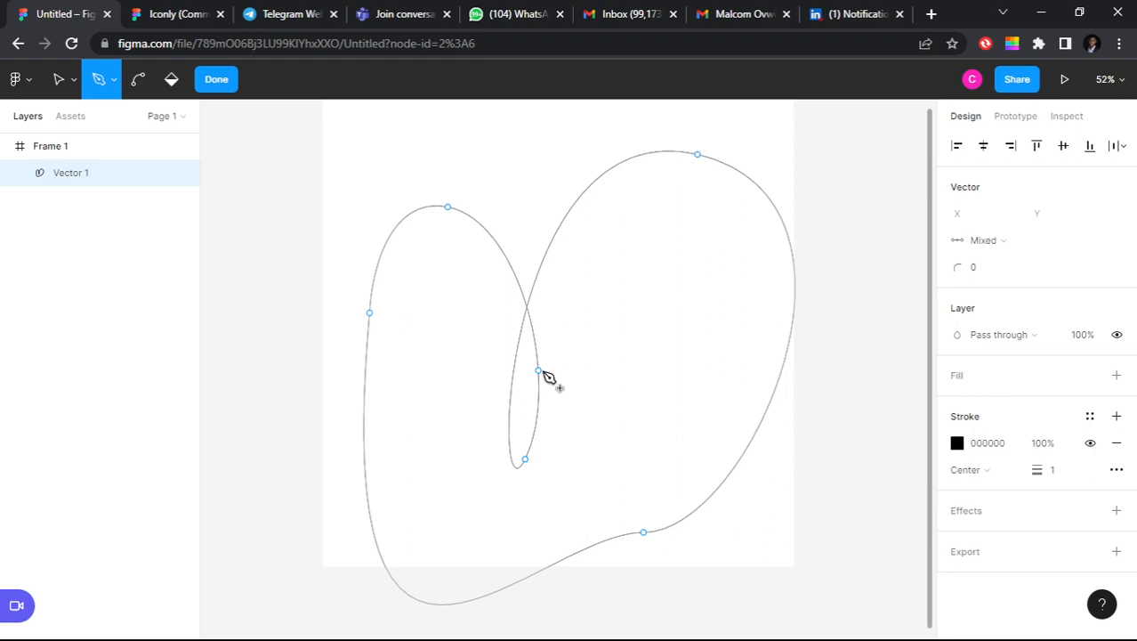
# Step: Close the WhatsApp browser tab and return to the Untitled Figma file
pyautogui.hotkey('ctrl', '5')
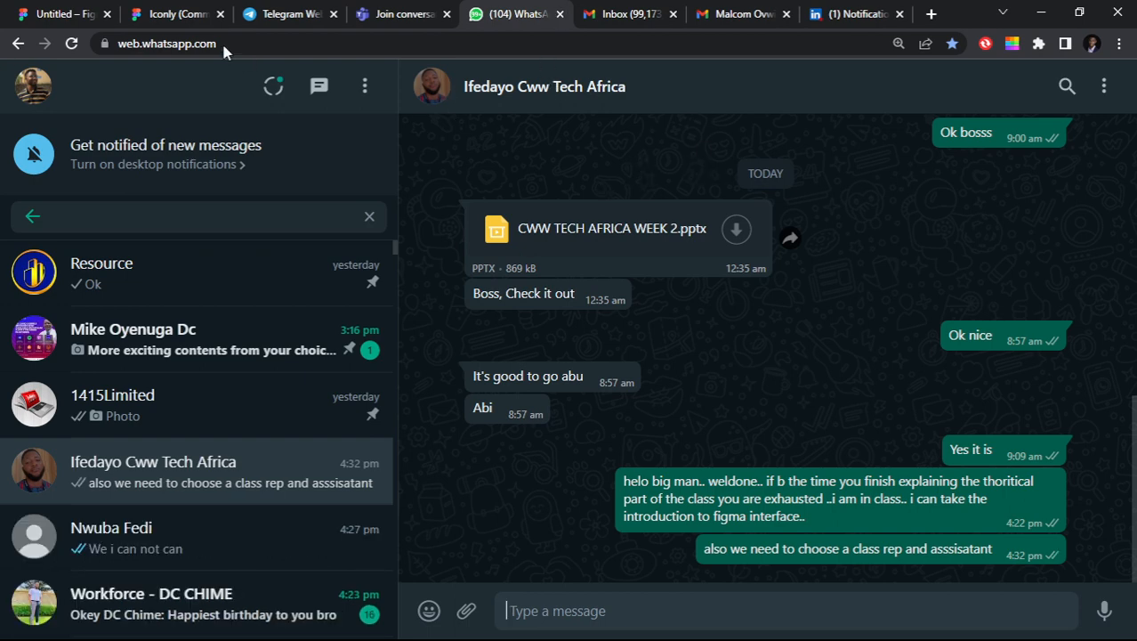
pyautogui.hotkey('ctrl', 'Tab')
pyautogui.click(84, 16)
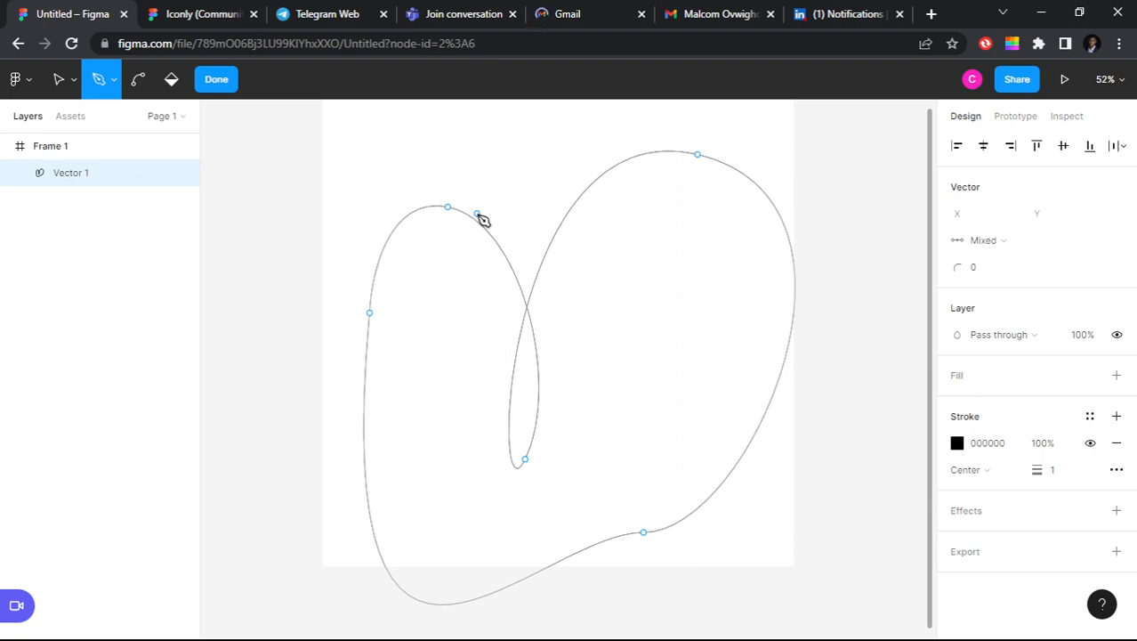
# Step: Finish editing the curved pen path and delete it from the frame
pyautogui.click(219, 82)
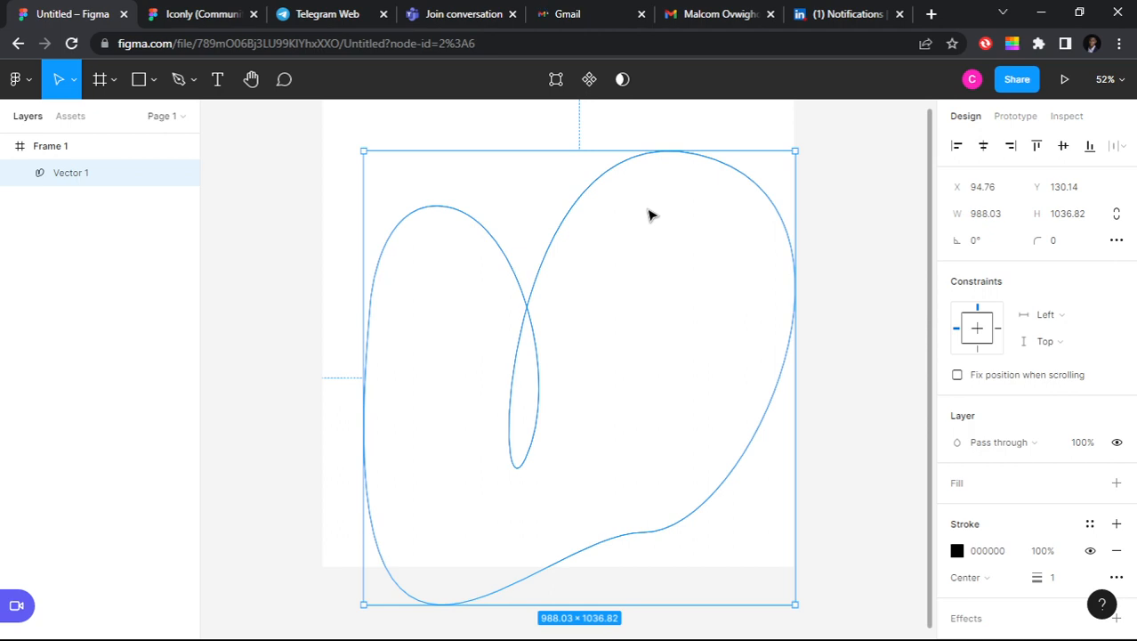
pyautogui.press('Delete')
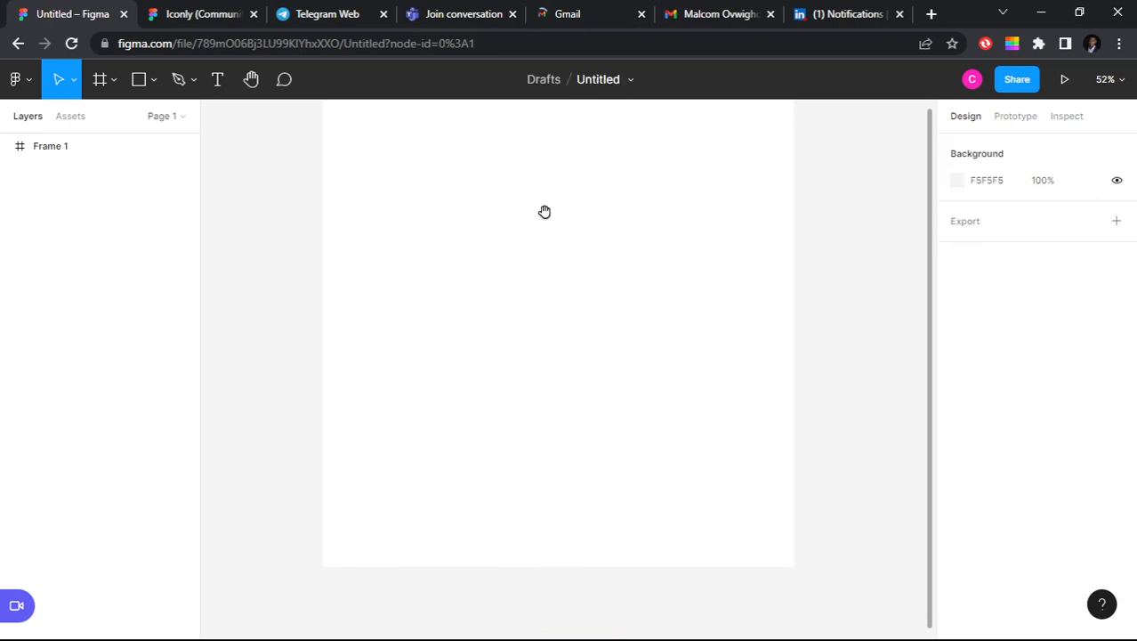
# Step: Pan the canvas around Frame 1 in several directions with the Hand tool
pyautogui.moveTo(544, 212); pyautogui.dragTo(546, 328)
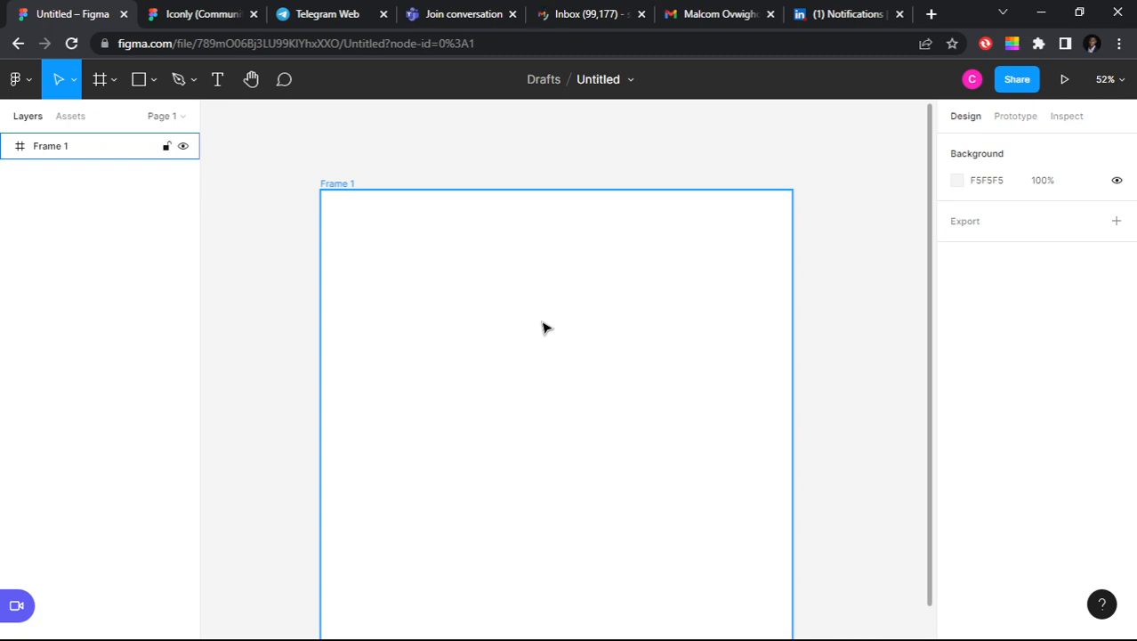
pyautogui.press('Escape')
pyautogui.moveTo(508, 408); pyautogui.dragTo(507, 357)
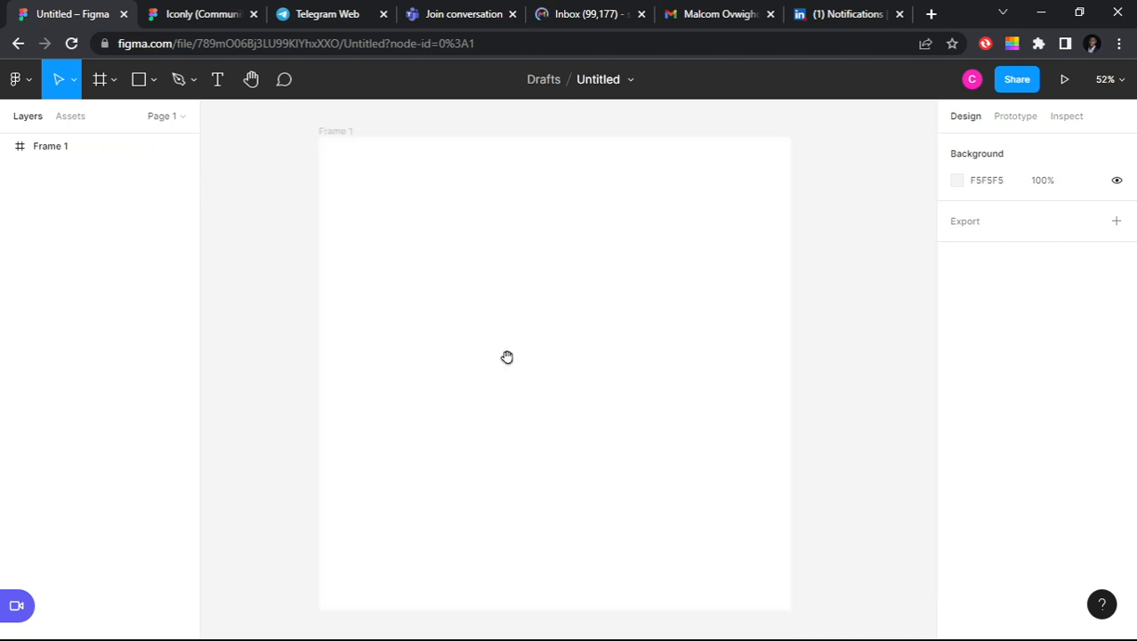
pyautogui.click(250, 81)
pyautogui.moveTo(439, 325); pyautogui.dragTo(487, 332)
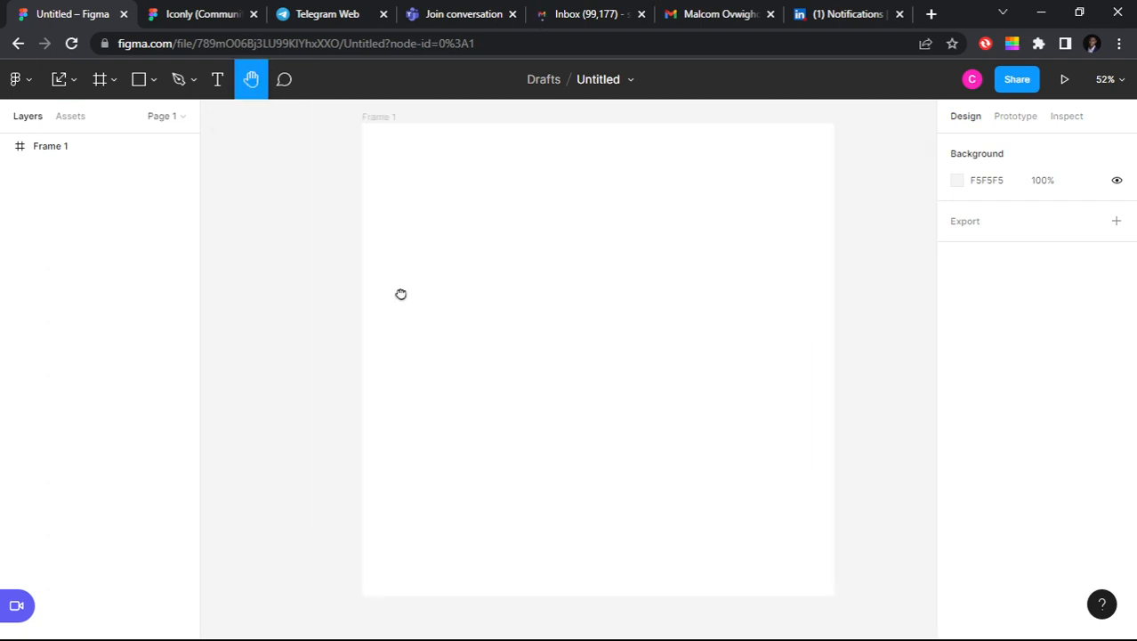
pyautogui.moveTo(537, 232); pyautogui.dragTo(378, 259)
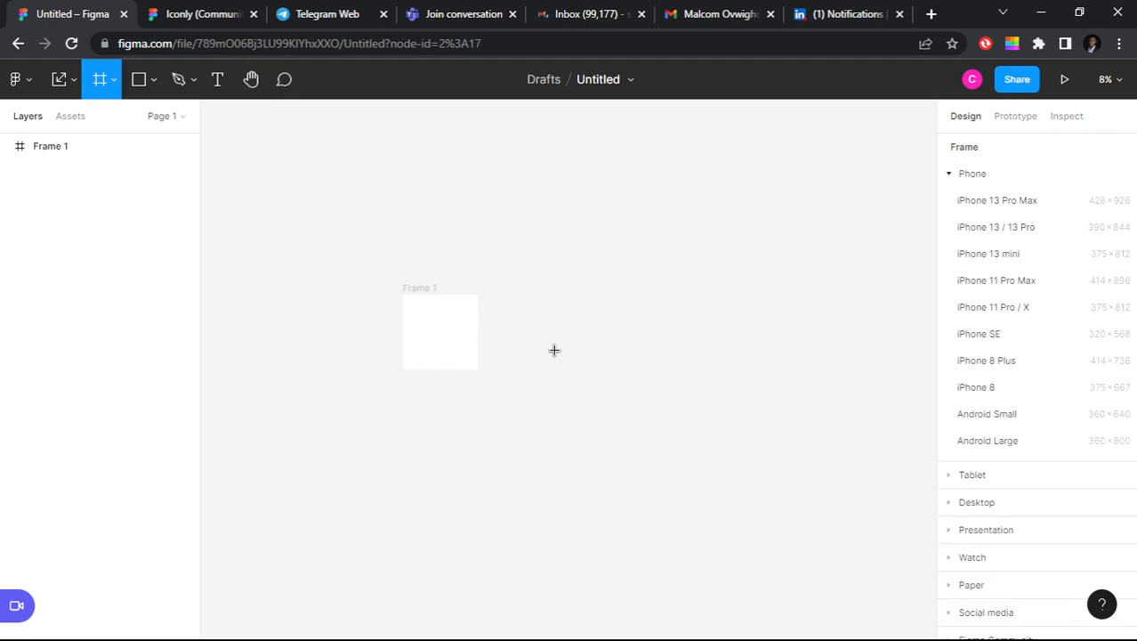
# Step: Draw a frame of about 724 × 1080 beside Frame 1 and make two copies of it
pyautogui.moveTo(522, 294); pyautogui.dragTo(574, 372)
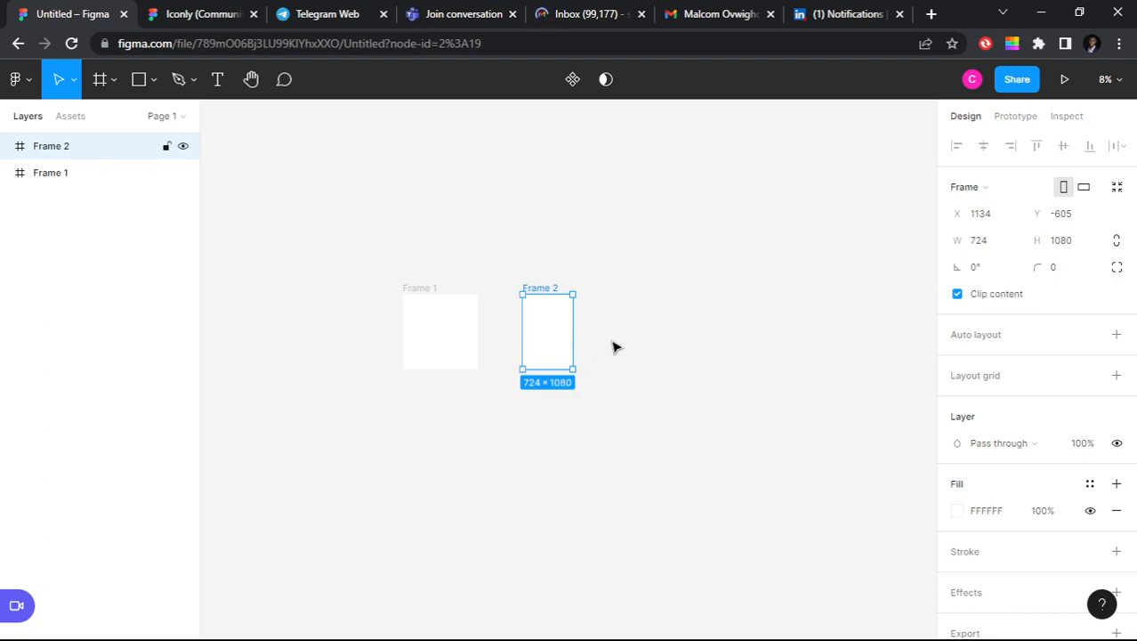
pyautogui.hotkey('ctrl', 'z')
pyautogui.hotkey('ctrl', 'z')
pyautogui.hotkey('ctrl', 'z')
# Step: Move Frame 2 out of Frame 4 into the gap beside Frame 1 and place three more copies in a row below
pyautogui.scroll(1, 562, 364)
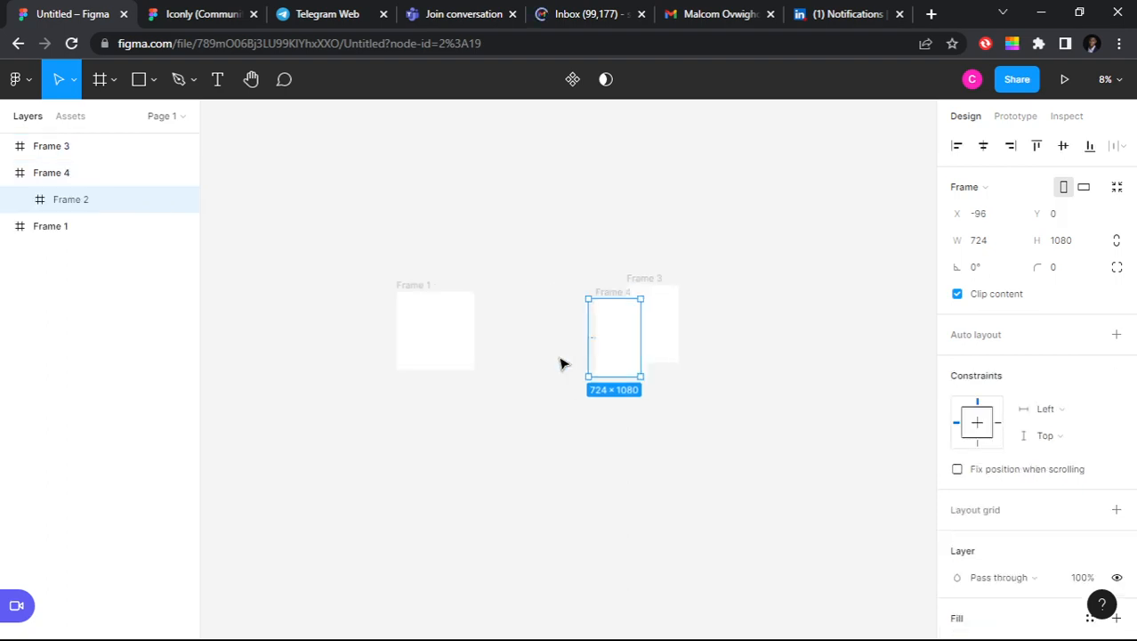
pyautogui.scroll(1, 562, 364)
pyautogui.moveTo(619, 333); pyautogui.dragTo(551, 333)
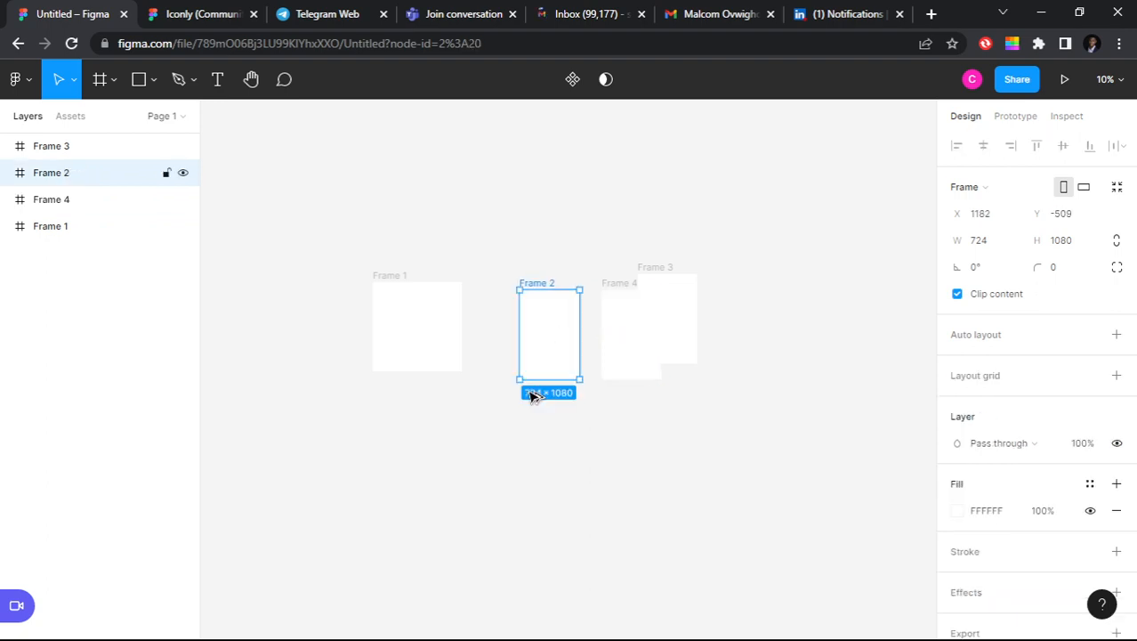
pyautogui.moveTo(534, 396); pyautogui.dragTo(373, 485)
pyautogui.moveTo(551, 348); pyautogui.dragTo(519, 514)
pyautogui.moveTo(637, 432); pyautogui.dragTo(659, 534)
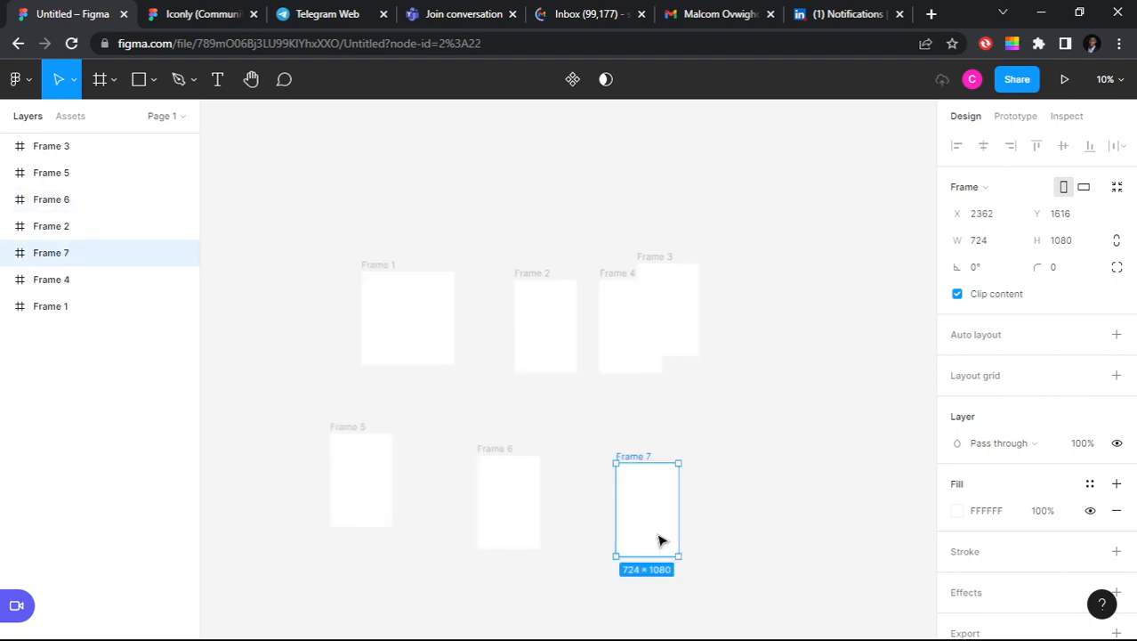
# Step: Zoom in on Frame 7 and pan across the other frames with the Hand tool
pyautogui.scroll(3, 658, 533)
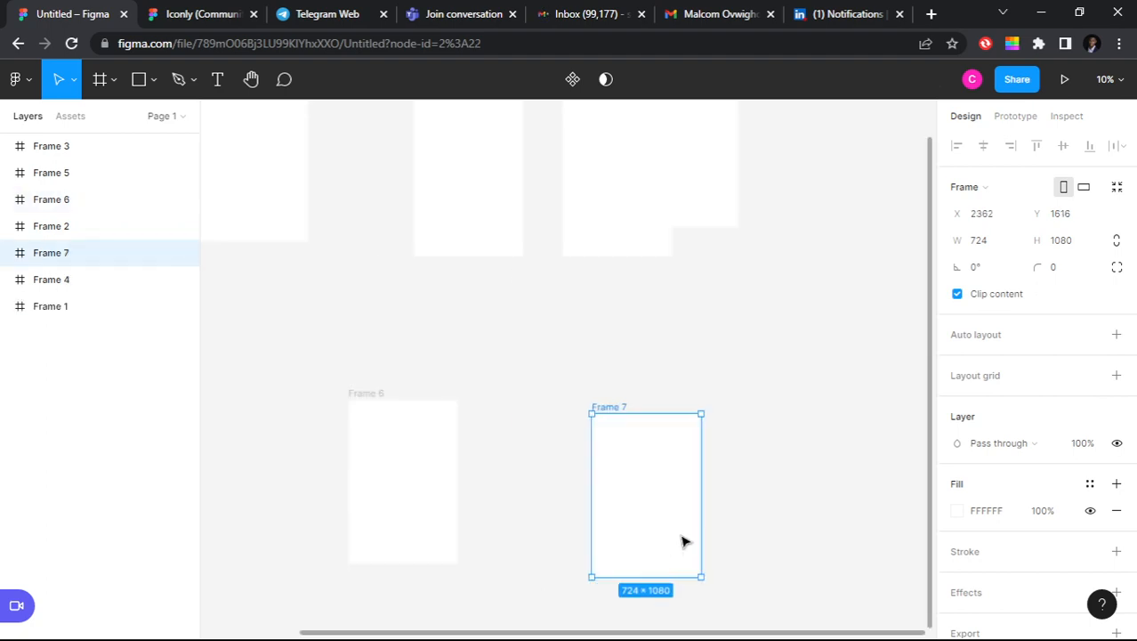
pyautogui.scroll(5, 682, 541)
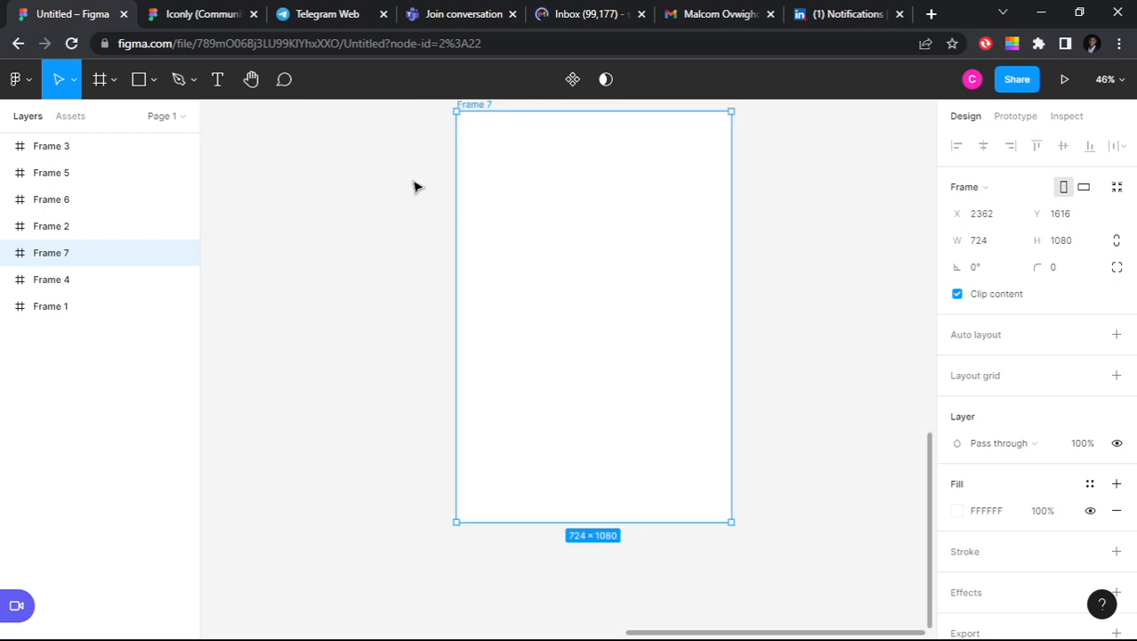
pyautogui.click(252, 81)
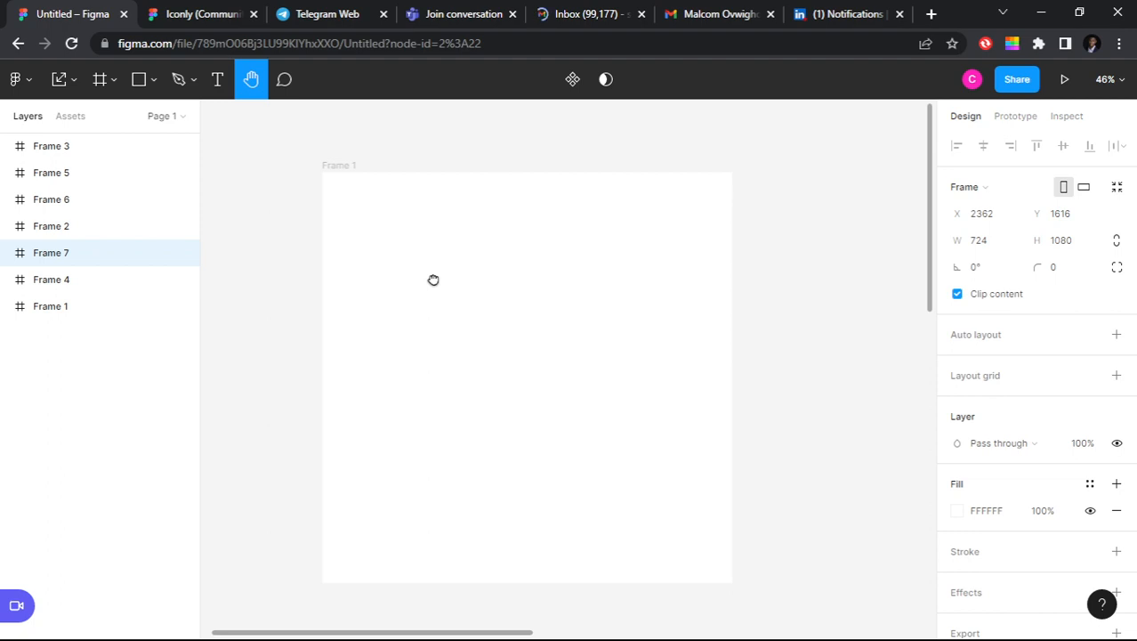
pyautogui.moveTo(434, 281); pyautogui.dragTo(414, 253)
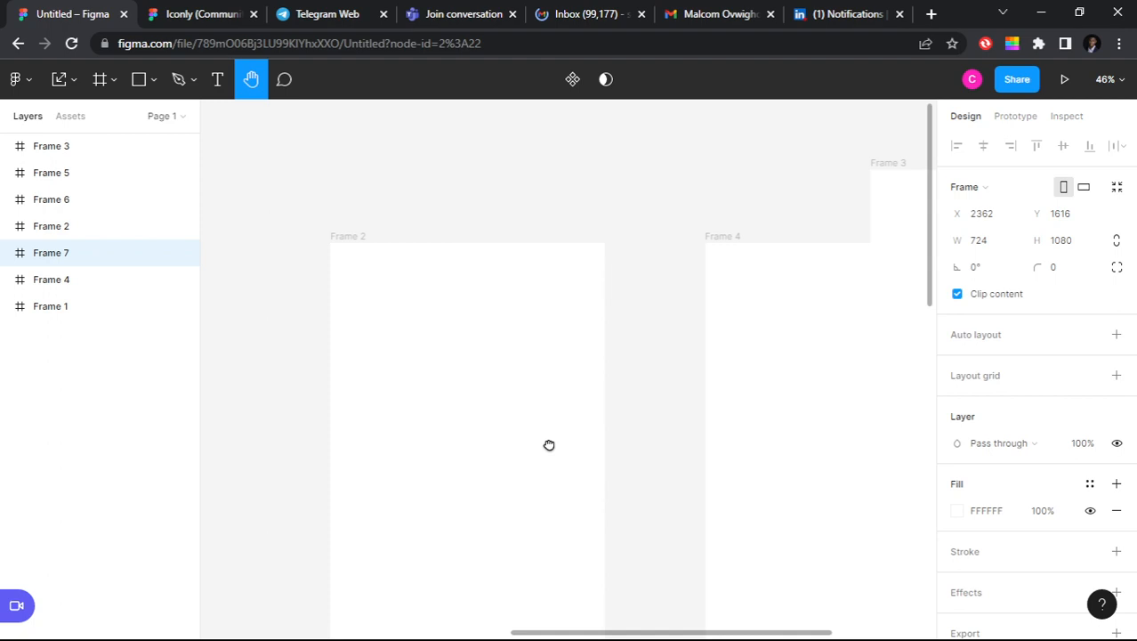
pyautogui.scroll(-5, 715, 380)
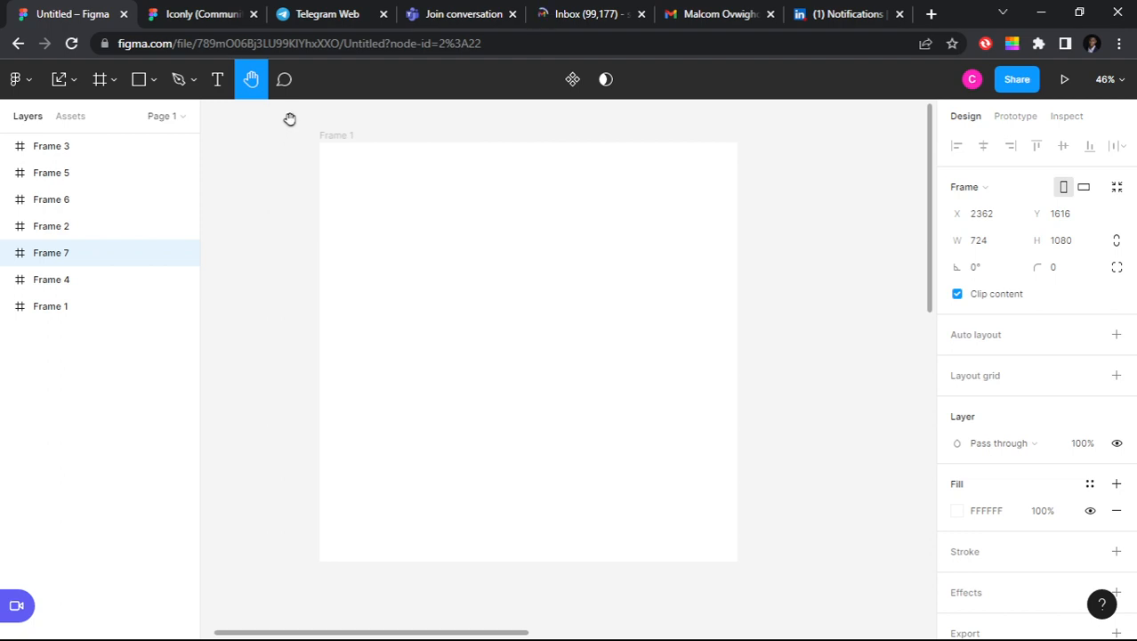
pyautogui.click(284, 82)
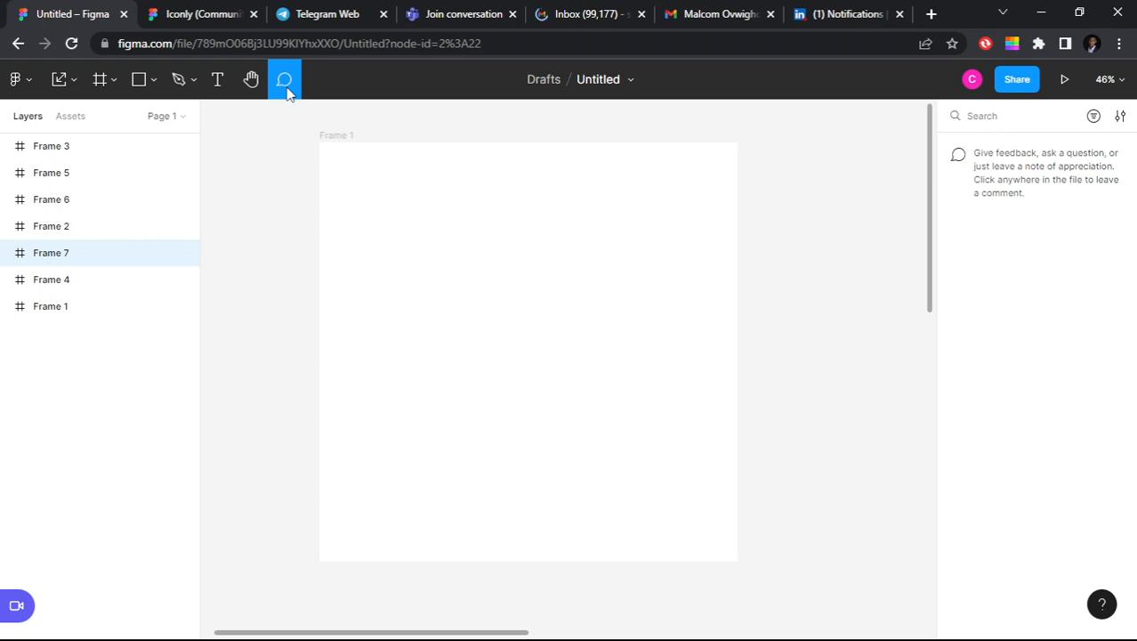
pyautogui.keyDown('ctrl'); pyautogui.scroll(-1, 330, 282); pyautogui.keyUp('ctrl')
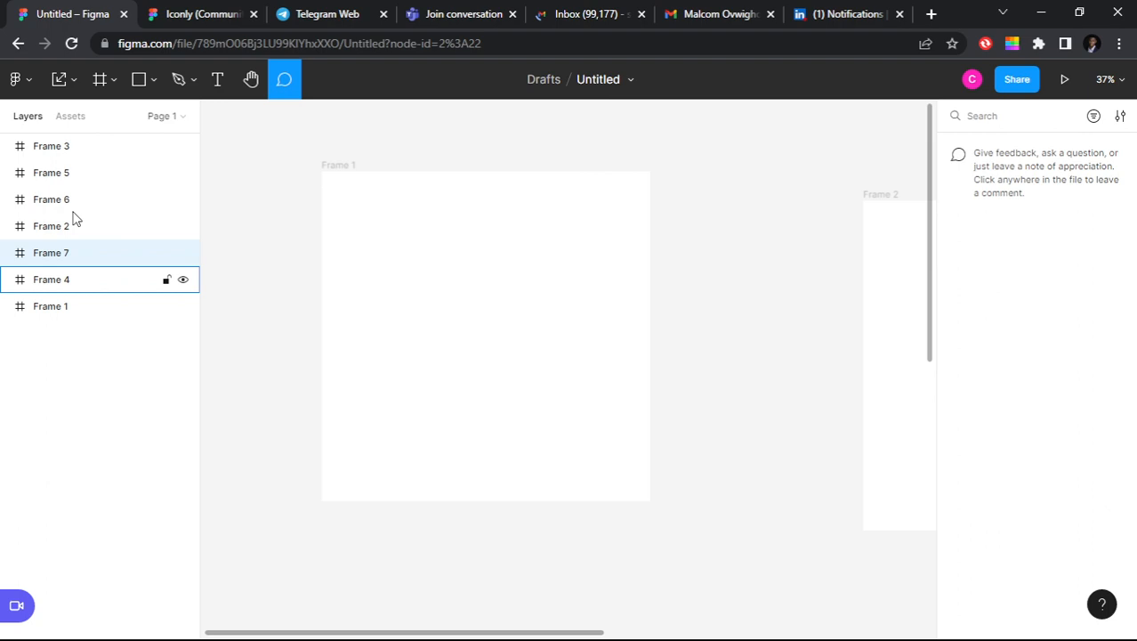
pyautogui.keyDown('ctrl'); pyautogui.scroll(-2, 370, 252); pyautogui.keyUp('ctrl')
pyautogui.keyDown('ctrl'); pyautogui.scroll(-1, 369, 251); pyautogui.keyUp('ctrl')
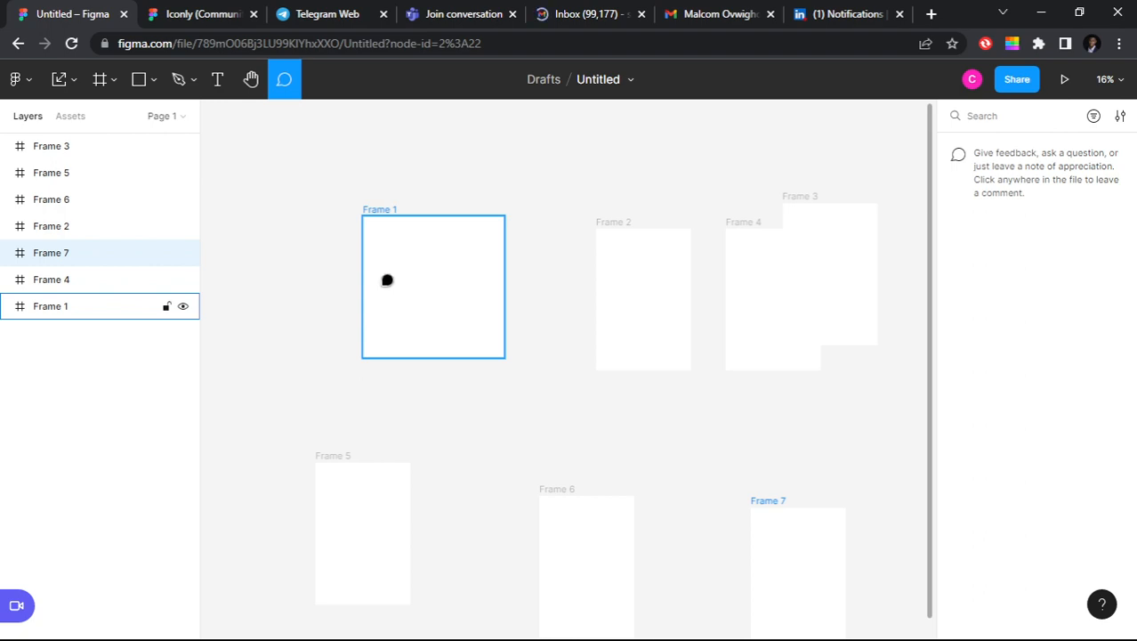
pyautogui.keyDown('ctrl'); pyautogui.scroll(3, 391, 283); pyautogui.keyUp('ctrl')
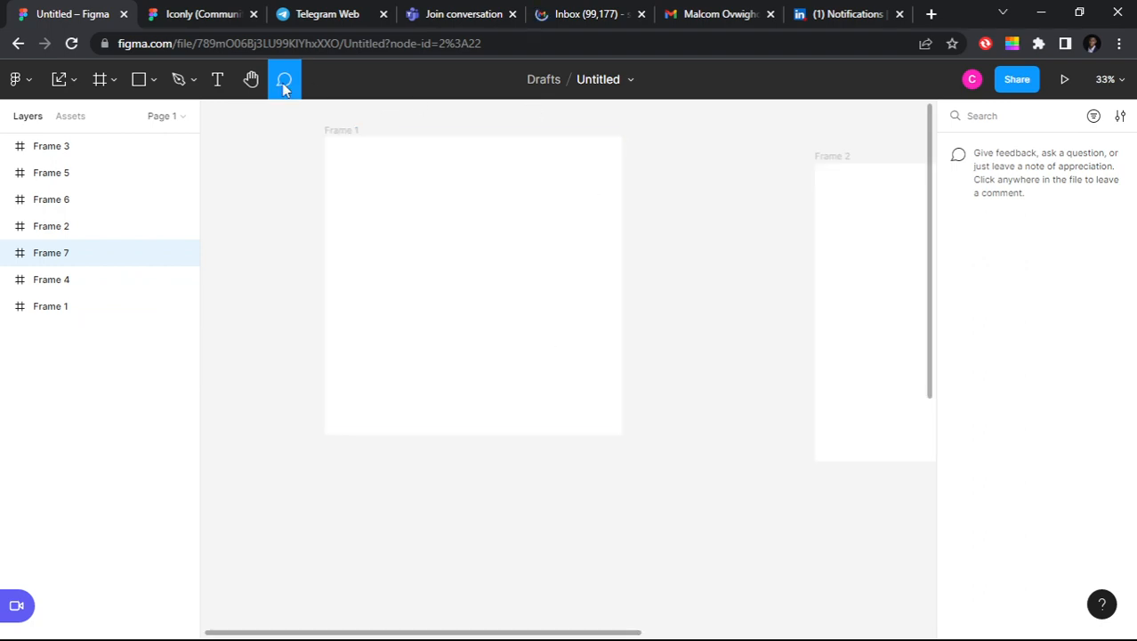
pyautogui.press('v')
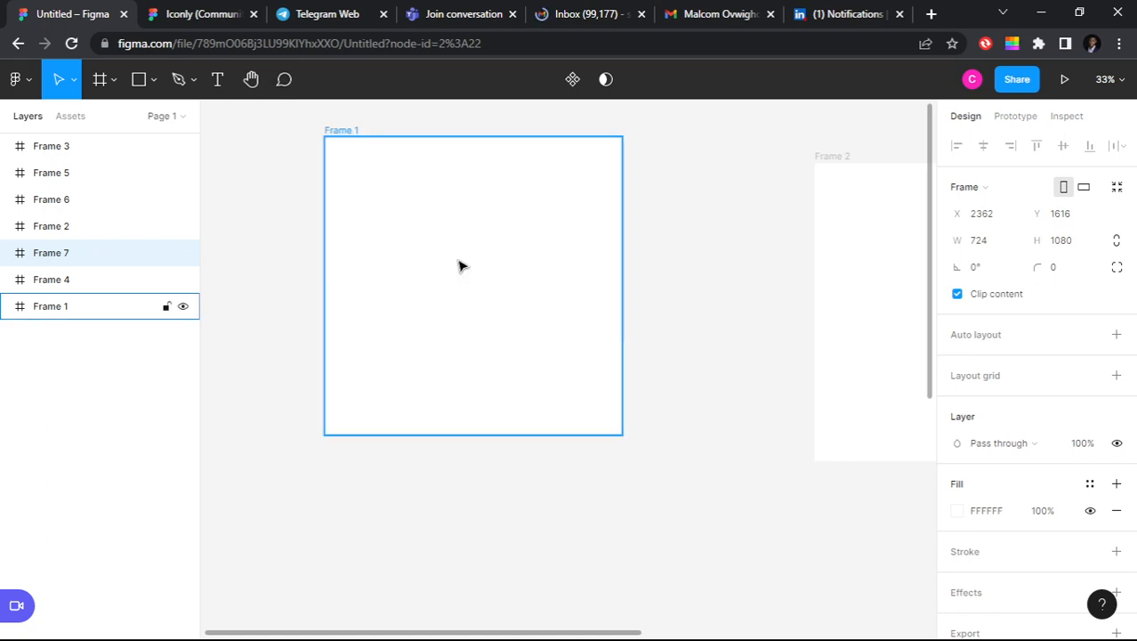
# Step: Post the comment "i think this whote coud be black" inside Frame 1
pyautogui.click(284, 80)
pyautogui.click(433, 245)
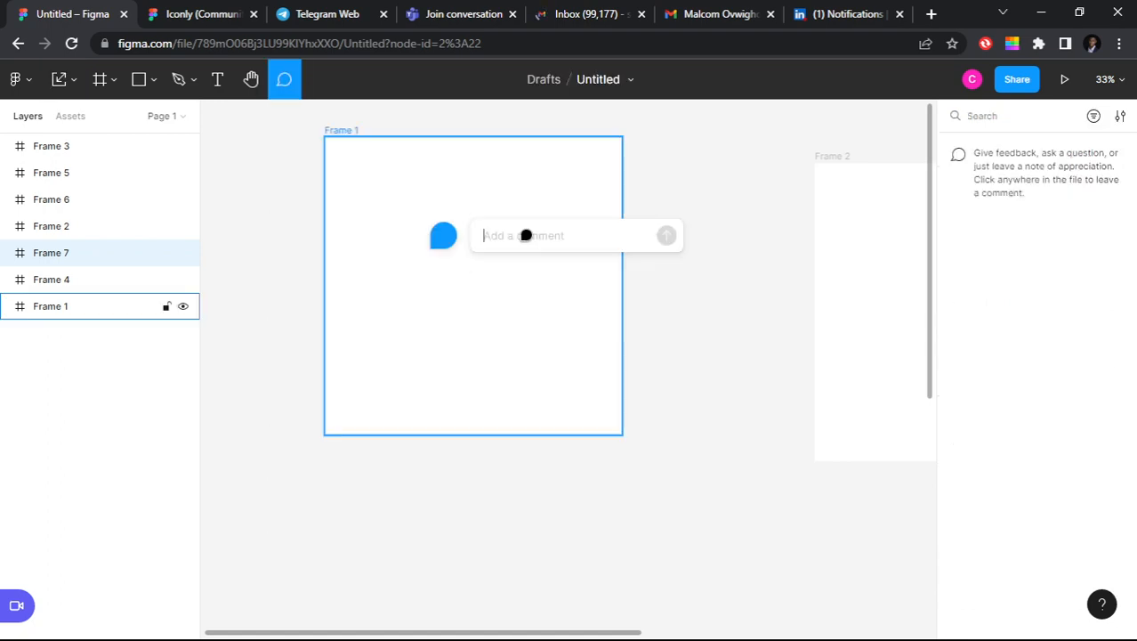
pyautogui.click(526, 235)
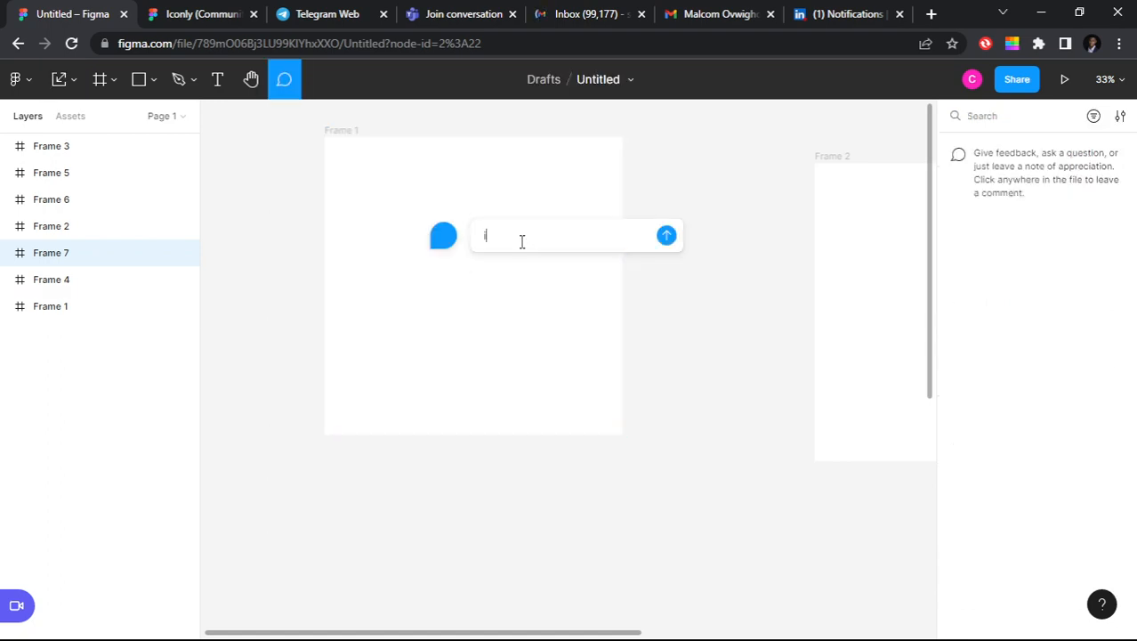
pyautogui.write('i think this whote ')
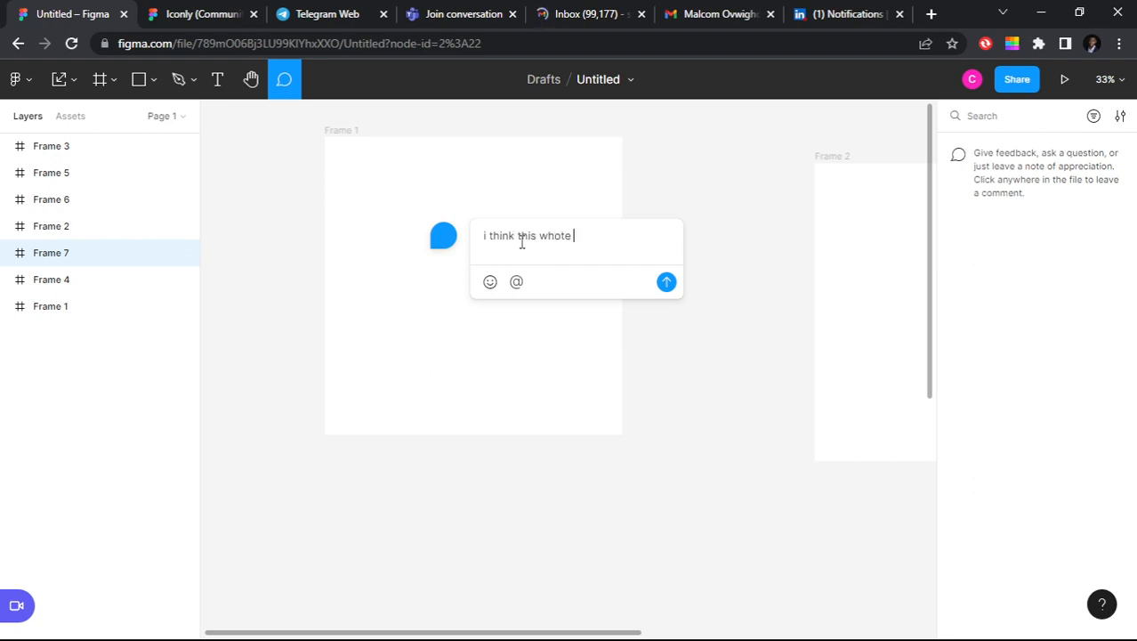
pyautogui.write('coud be black')
pyautogui.press('Return')
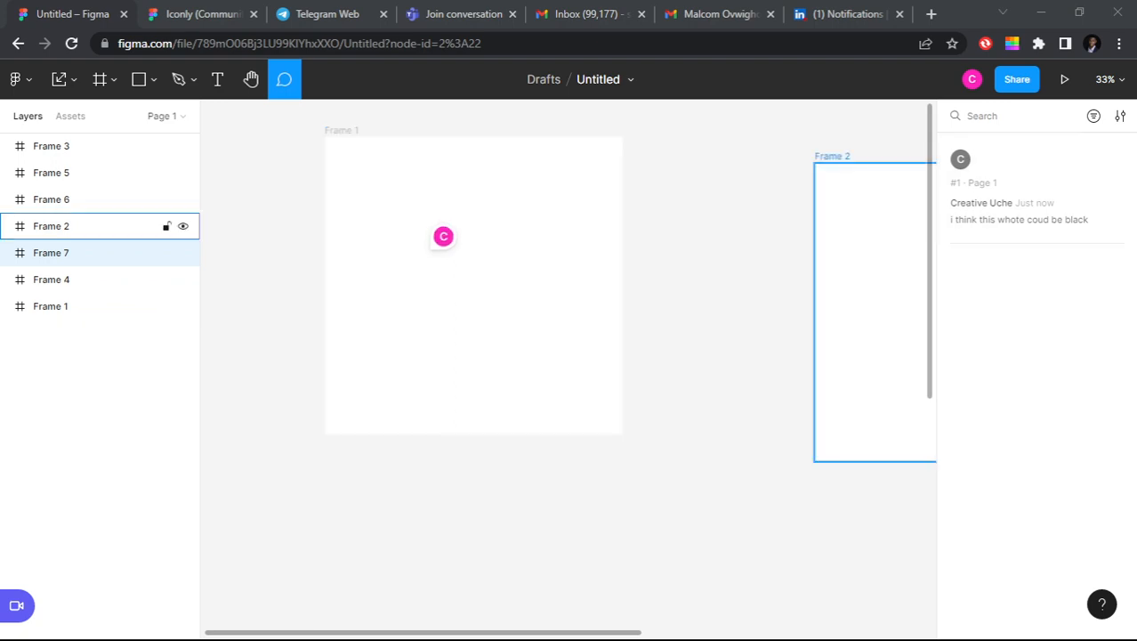
# Step: Return to the Move tool and open the comment thread pinned on Frame 1
pyautogui.click(66, 84)
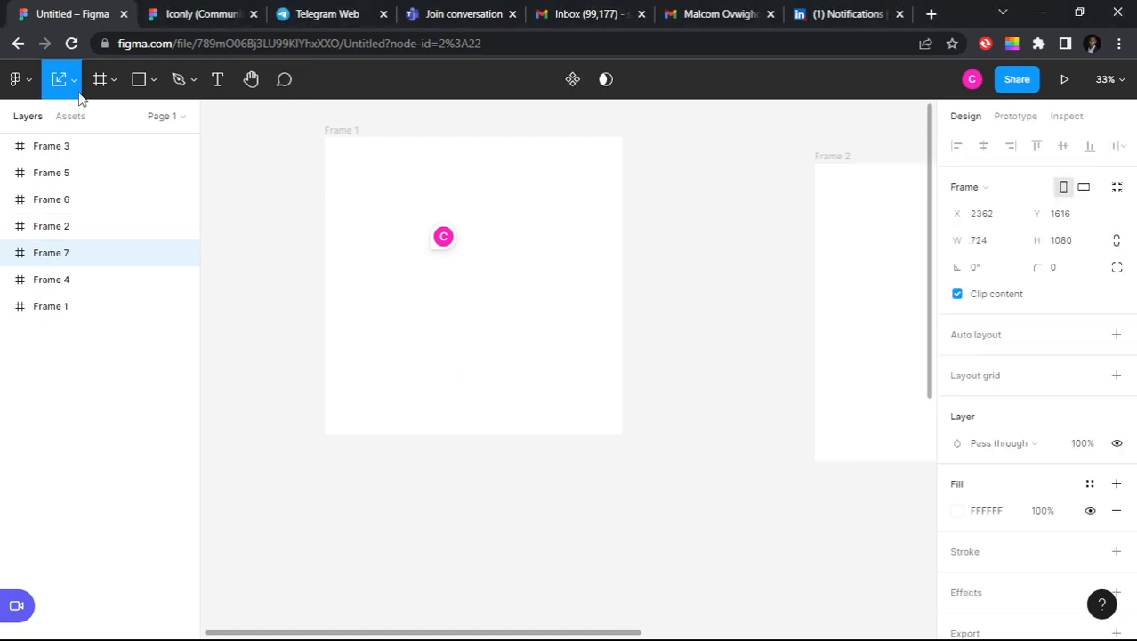
pyautogui.click(71, 81)
pyautogui.press('v')
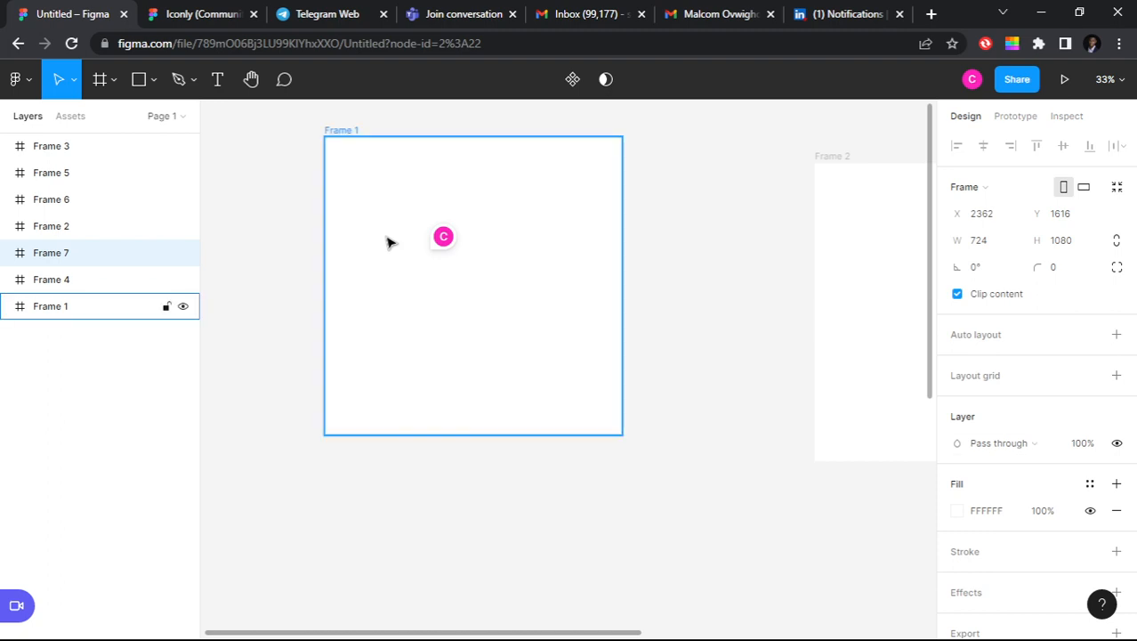
pyautogui.moveTo(446, 233)
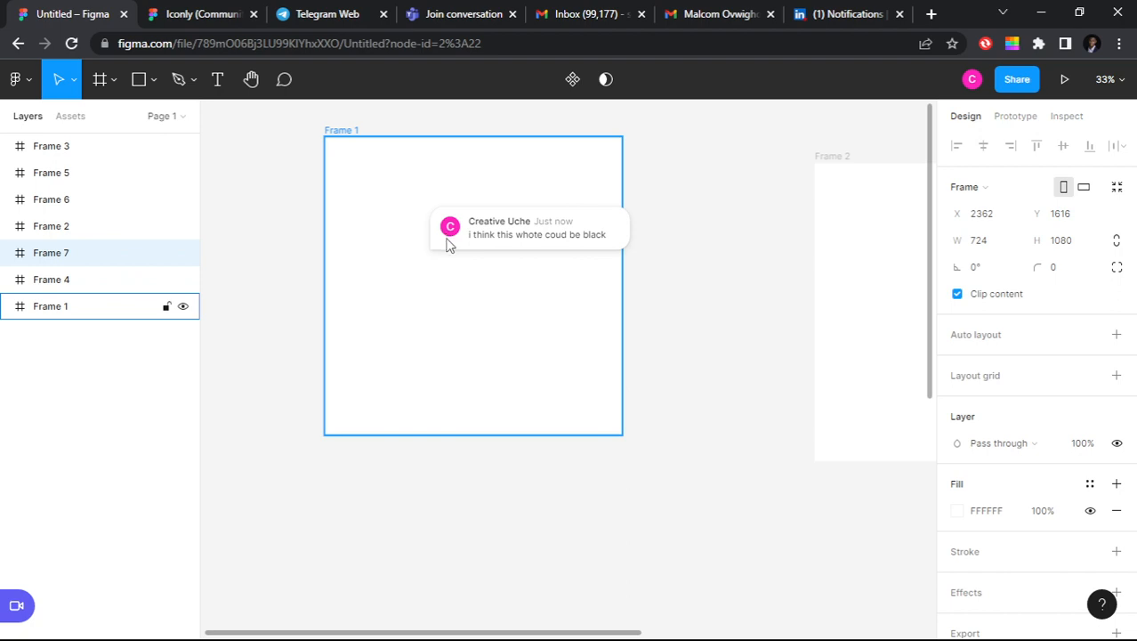
pyautogui.click(449, 244)
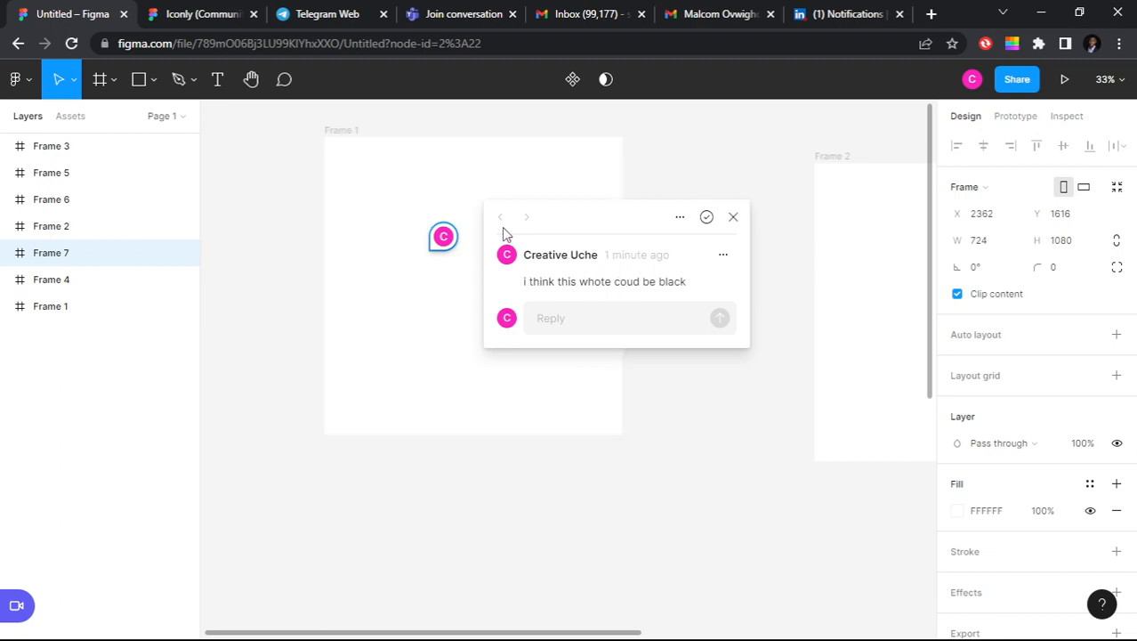
# Step: Fill Frame 1 with the near-black colour 110808 and resolve the comment pinned on it
pyautogui.click(355, 170)
pyautogui.scroll(-1, 1011, 354)
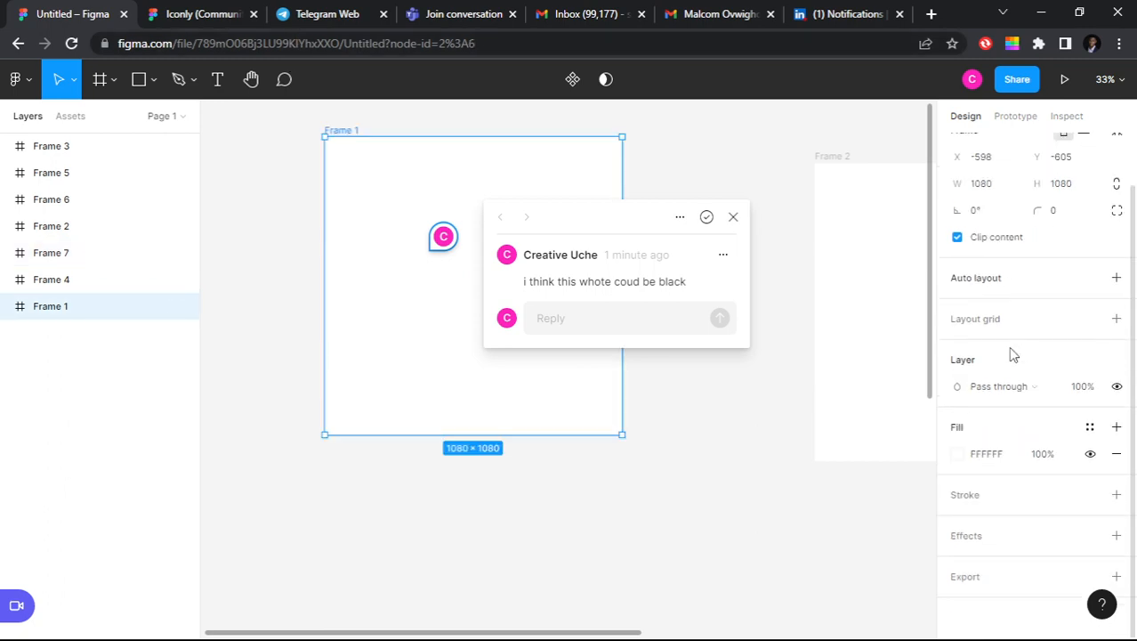
pyautogui.click(957, 454)
pyautogui.click(837, 293)
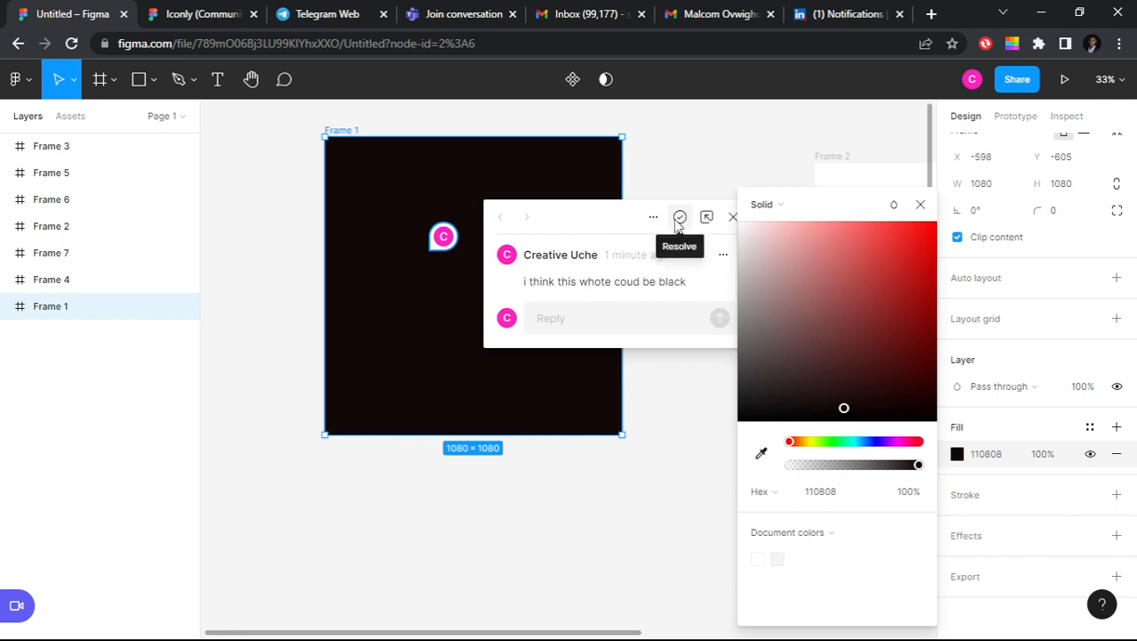
pyautogui.click(680, 219)
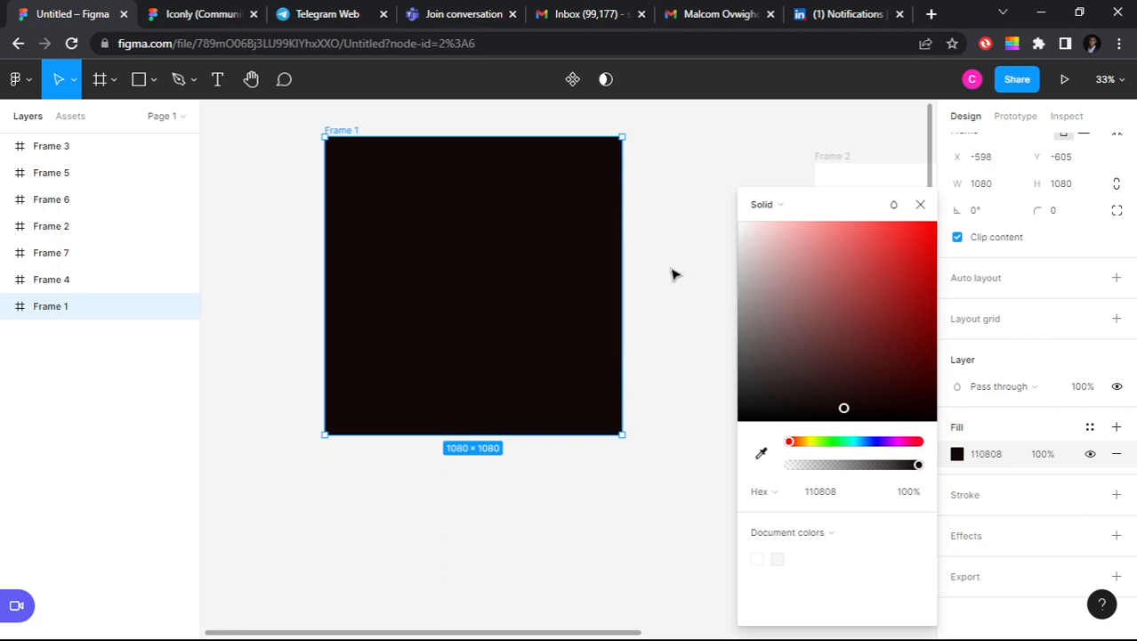
pyautogui.click(919, 206)
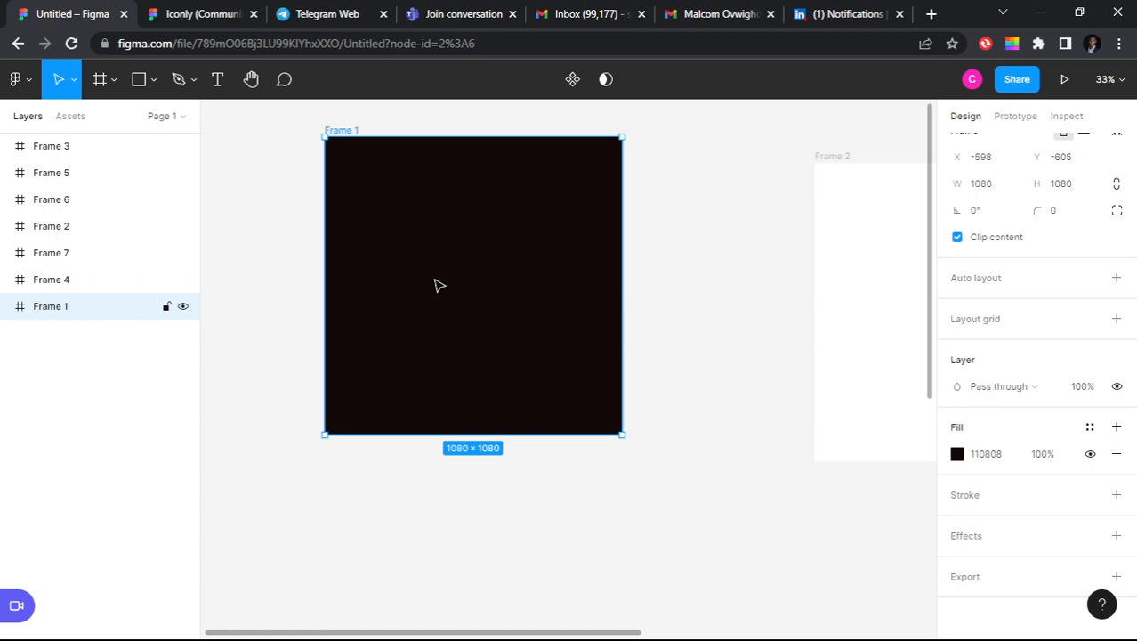
# Step: Undo the last fill change on Frame 1
pyautogui.hotkey('ctrl', 'z')
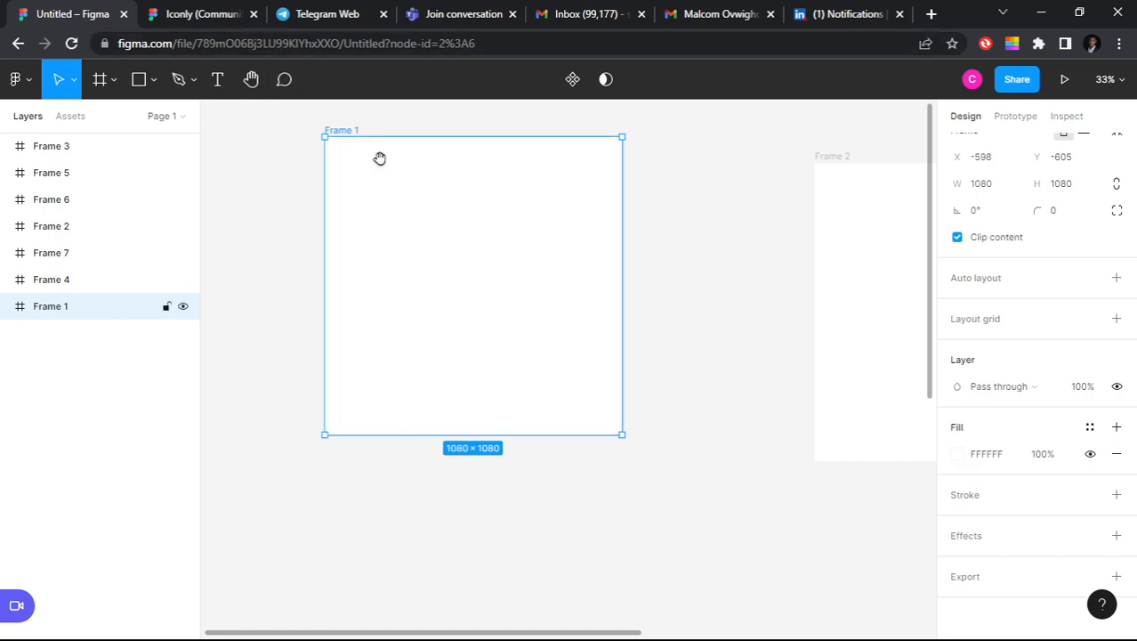
pyautogui.moveTo(379, 158); pyautogui.dragTo(380, 178)
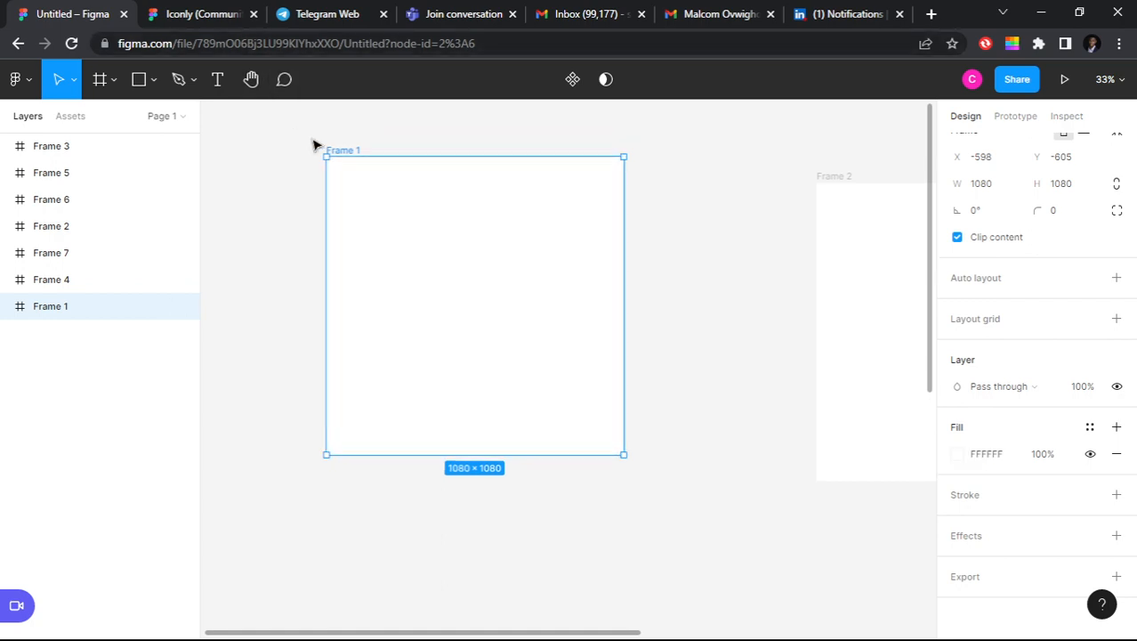
# Step: Add a text in the upper part of Frame 1 reading "Butoon" with "claswork" three lines below it
pyautogui.click(218, 82)
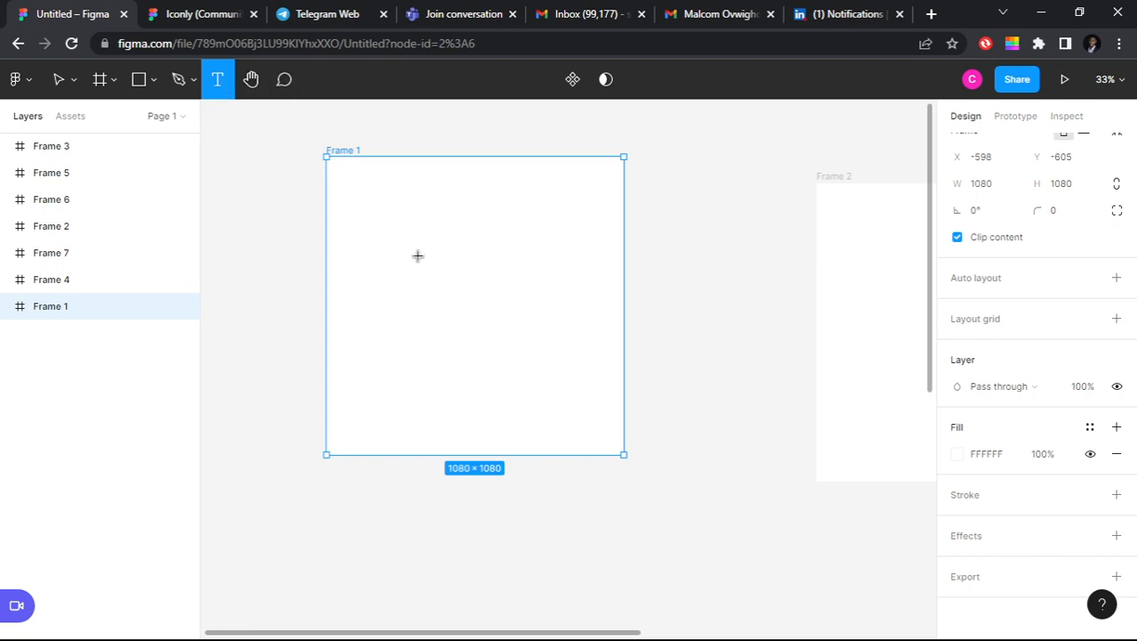
pyautogui.click(489, 183)
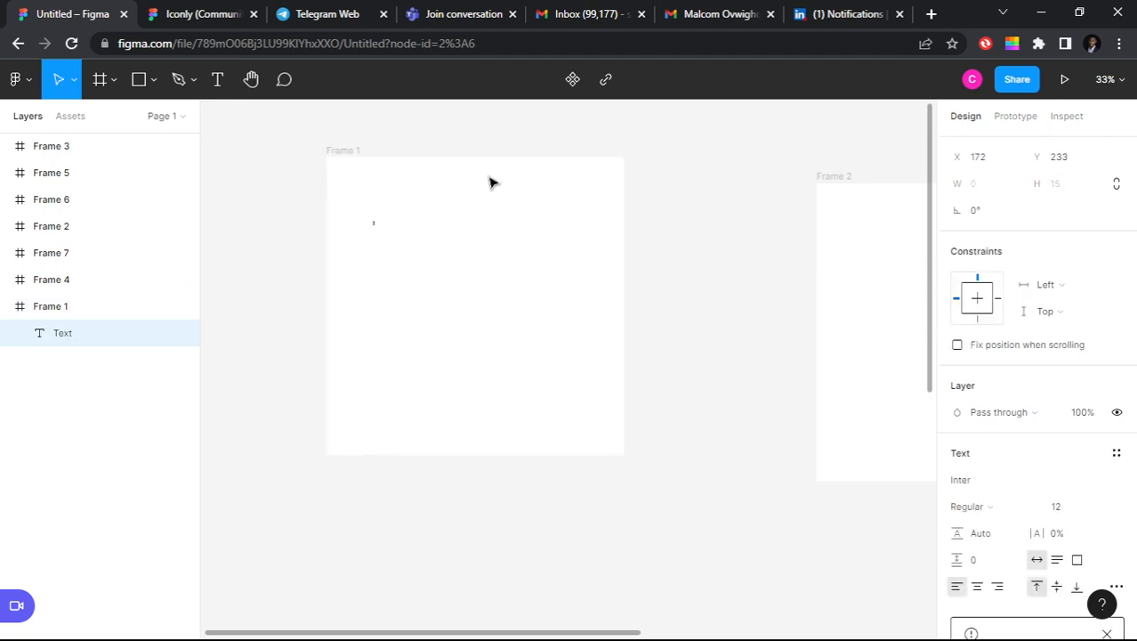
pyautogui.write('Butoon')
pyautogui.scroll(1, 382, 235)
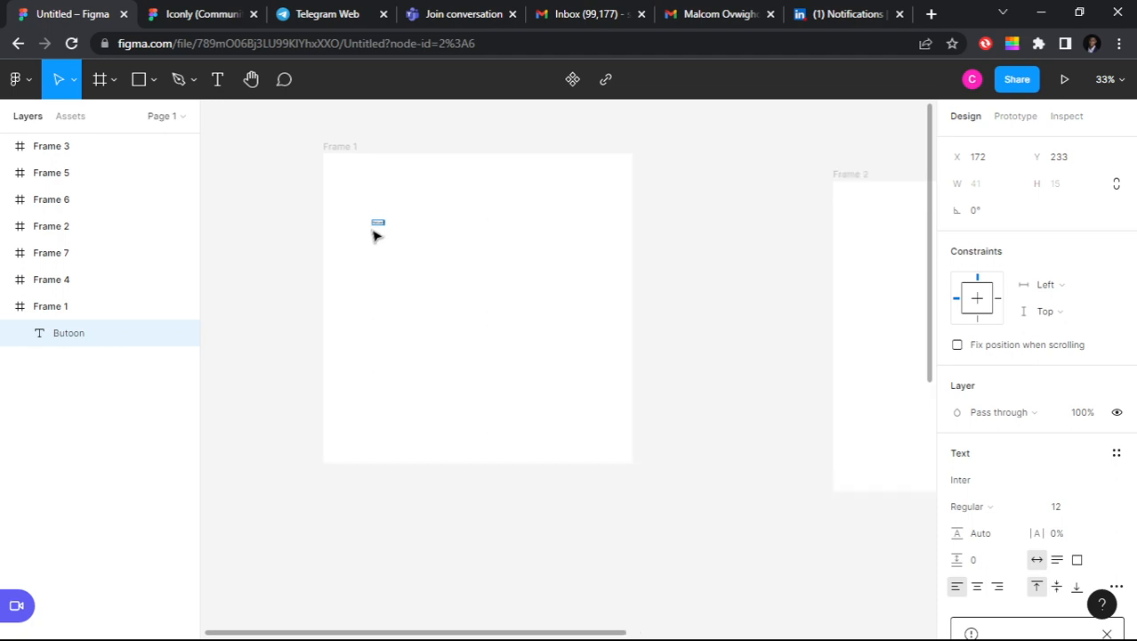
pyautogui.scroll(5, 374, 235)
pyautogui.press('Return')
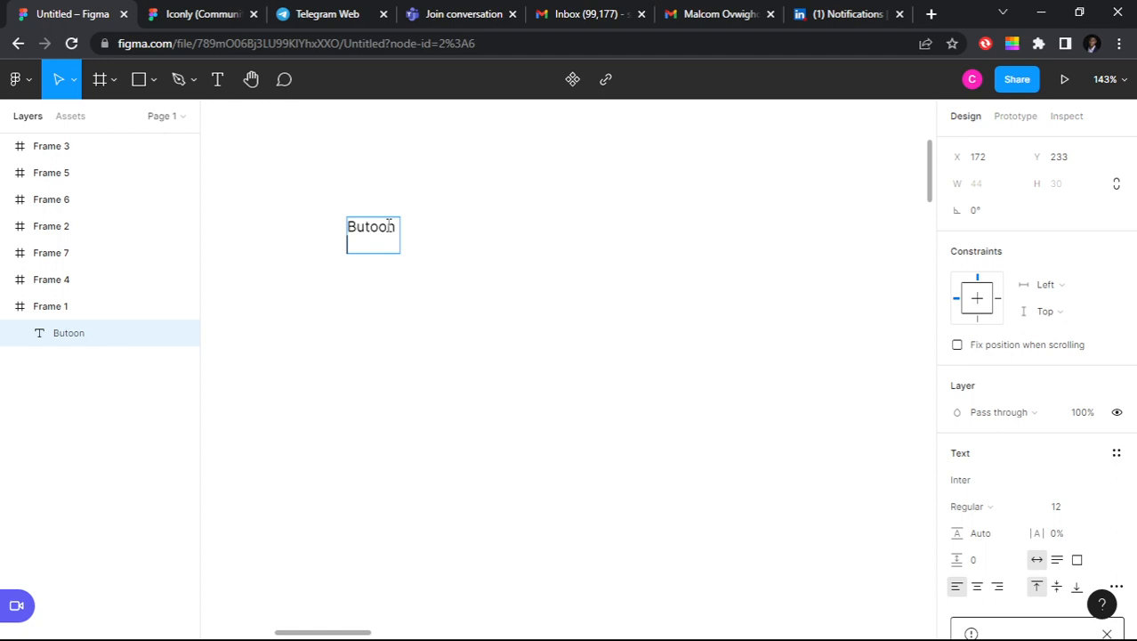
pyautogui.press('Return')
pyautogui.press('Return')
pyautogui.write('claswork')
# Step: Clear the whole content of the text in Frame 1, leave text editing and deselect it
pyautogui.hotkey('ctrl', 'a')
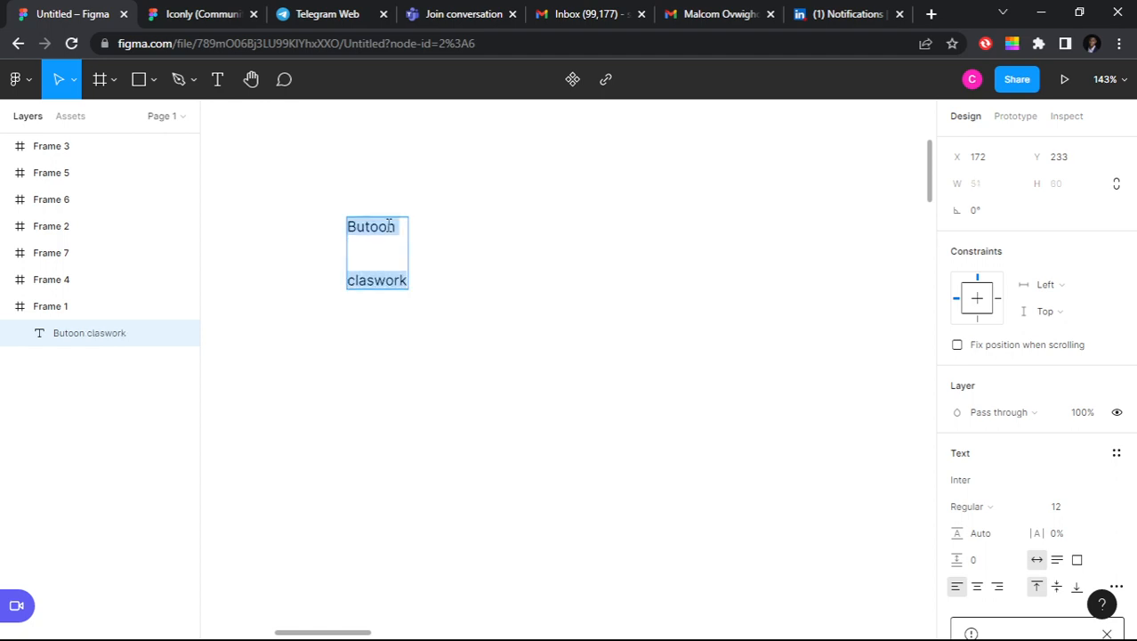
pyautogui.press('BackSpace')
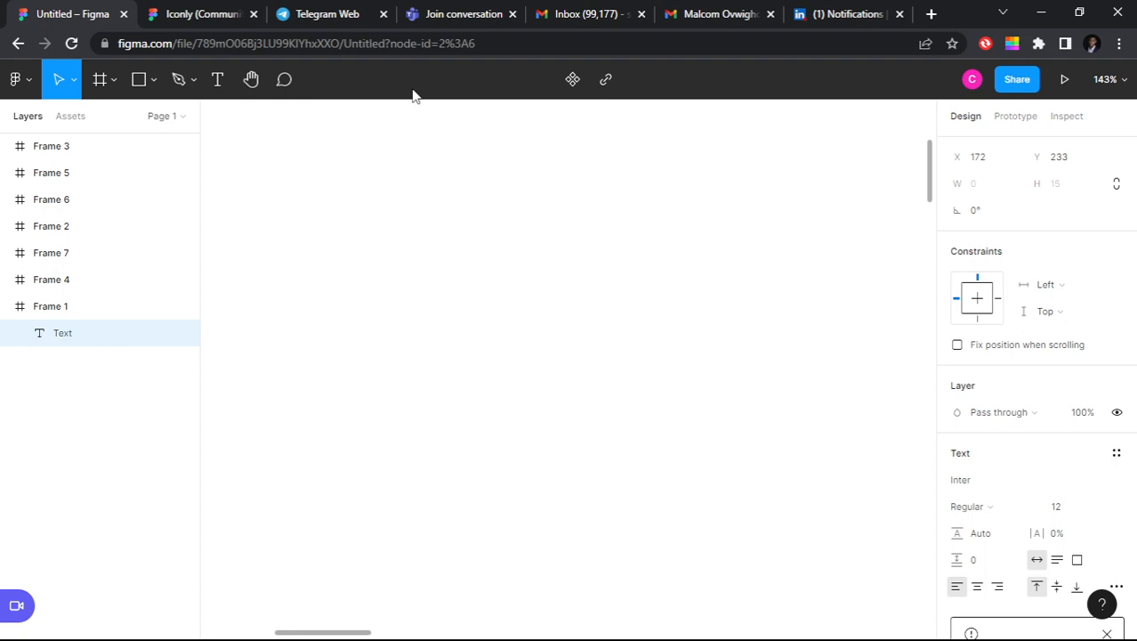
pyautogui.hotkey('alt', 'Tab')
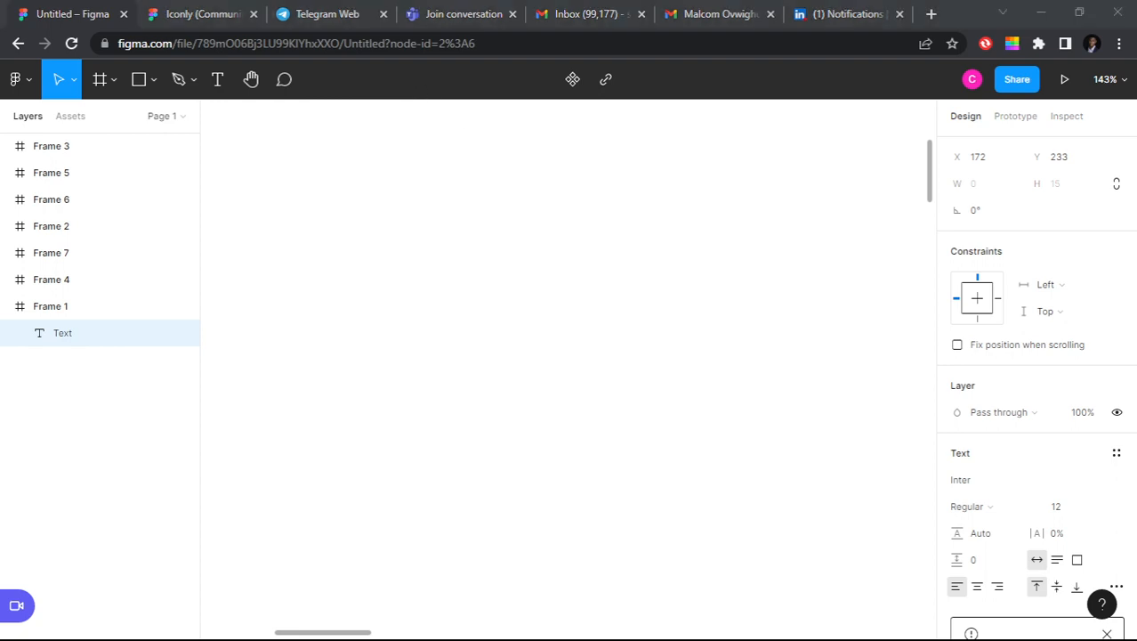
pyautogui.hotkey('alt', 'Tab')
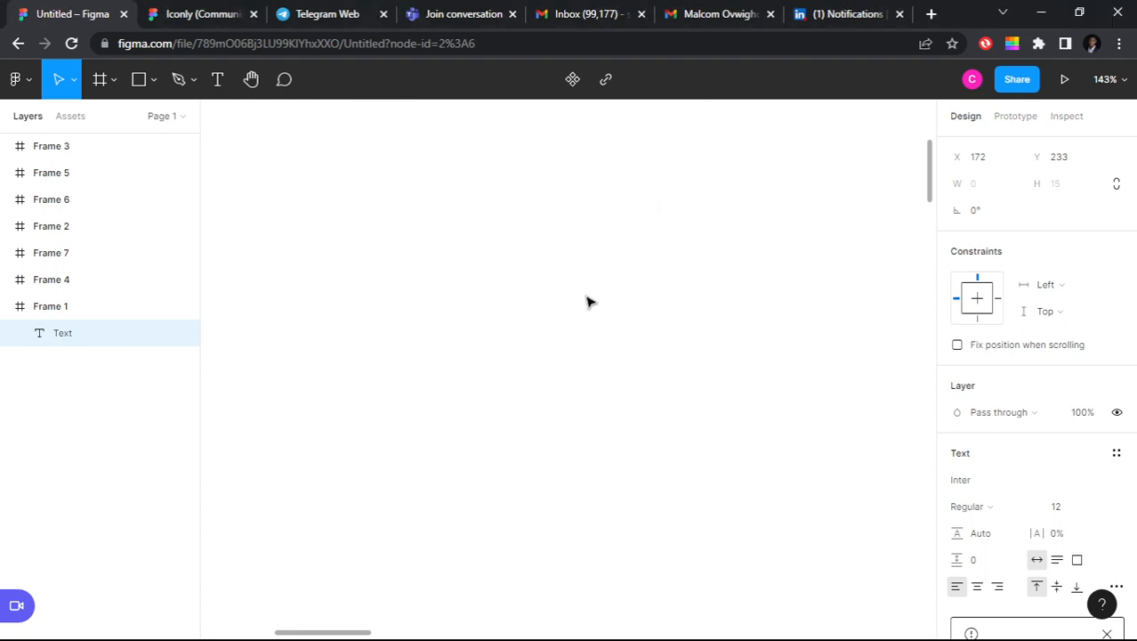
pyautogui.scroll(-2, 559, 330)
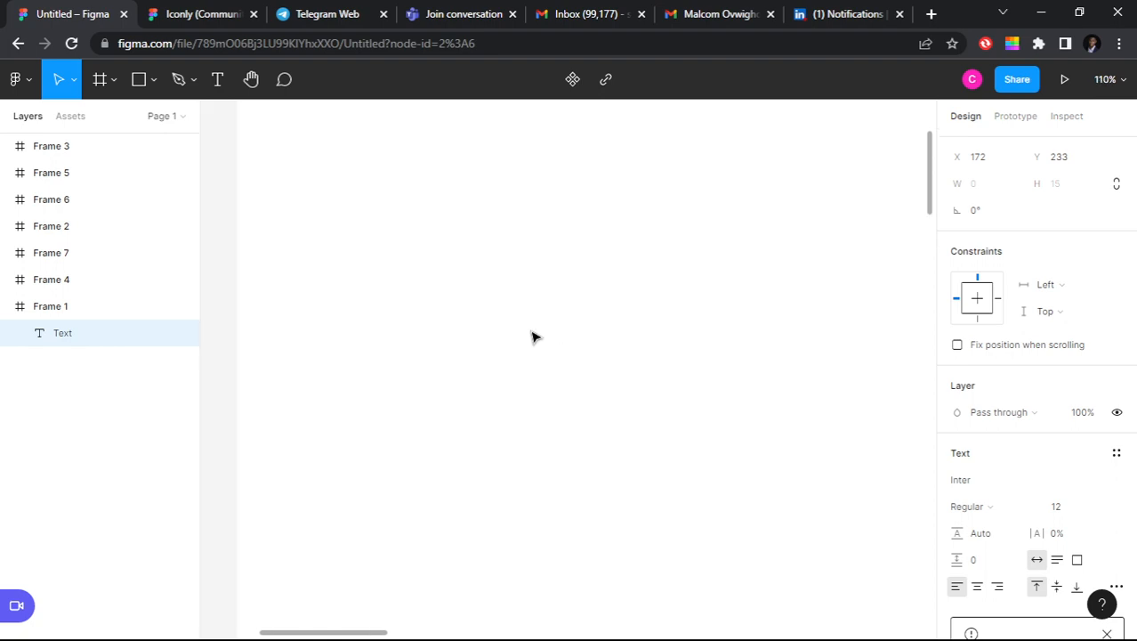
pyautogui.scroll(-3, 534, 337)
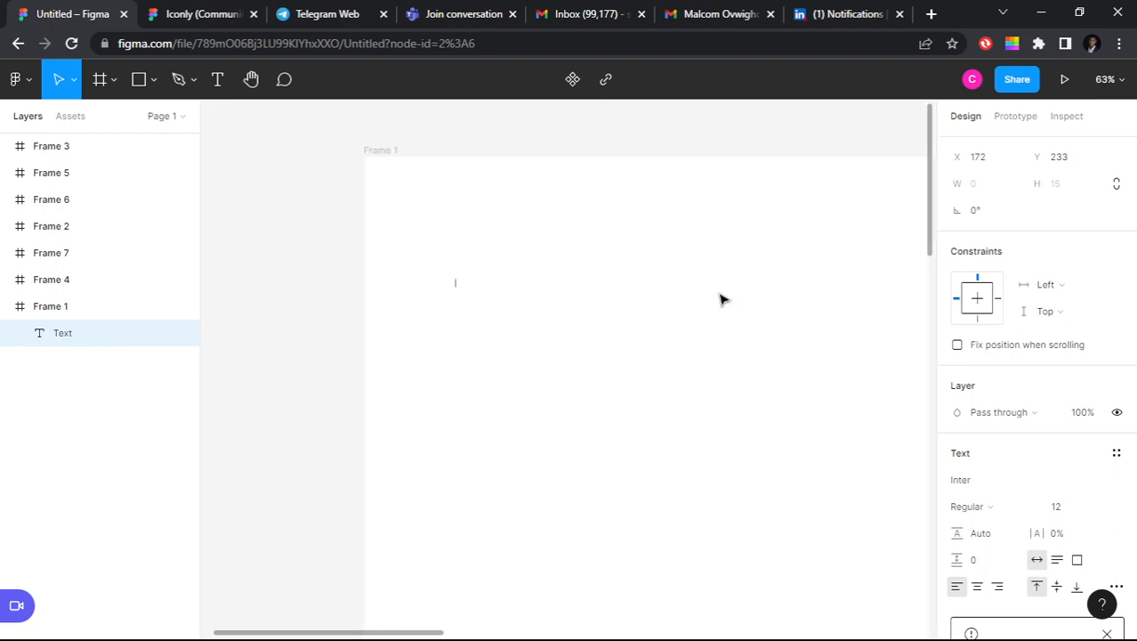
pyautogui.press('Escape')
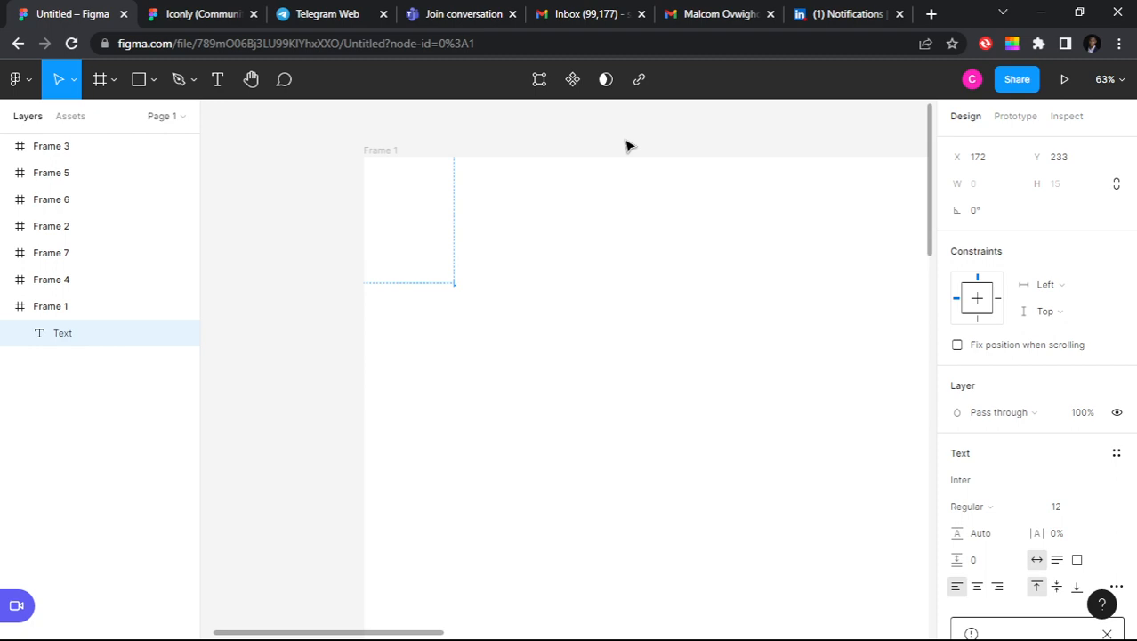
pyautogui.click(630, 145)
pyautogui.hscroll(2, 585, 274)
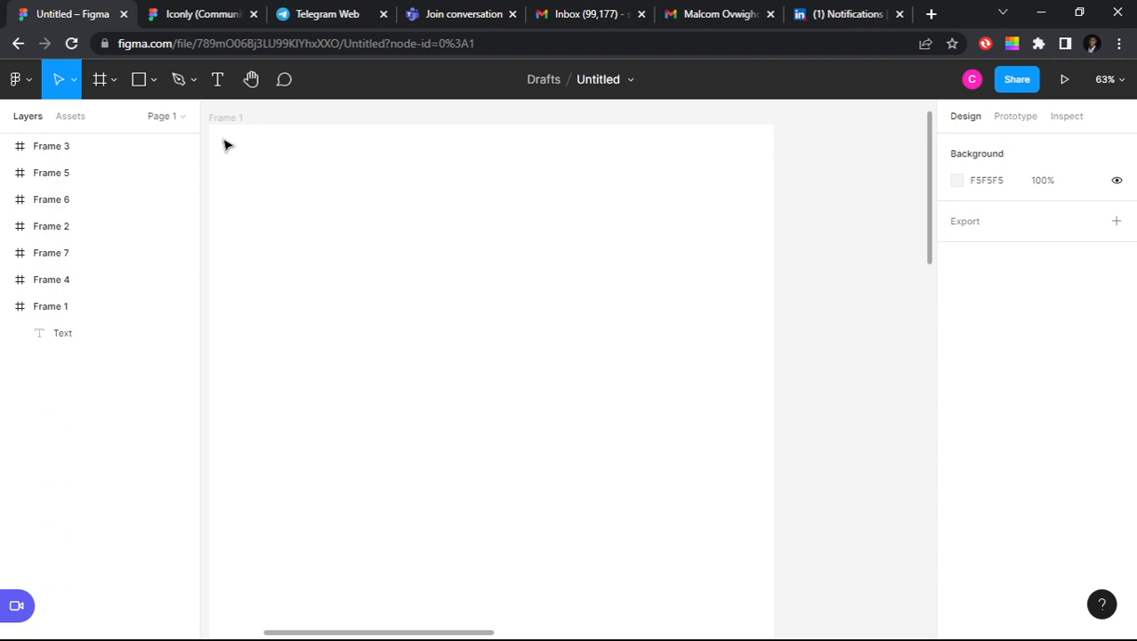
pyautogui.click(149, 82)
pyautogui.click(155, 120)
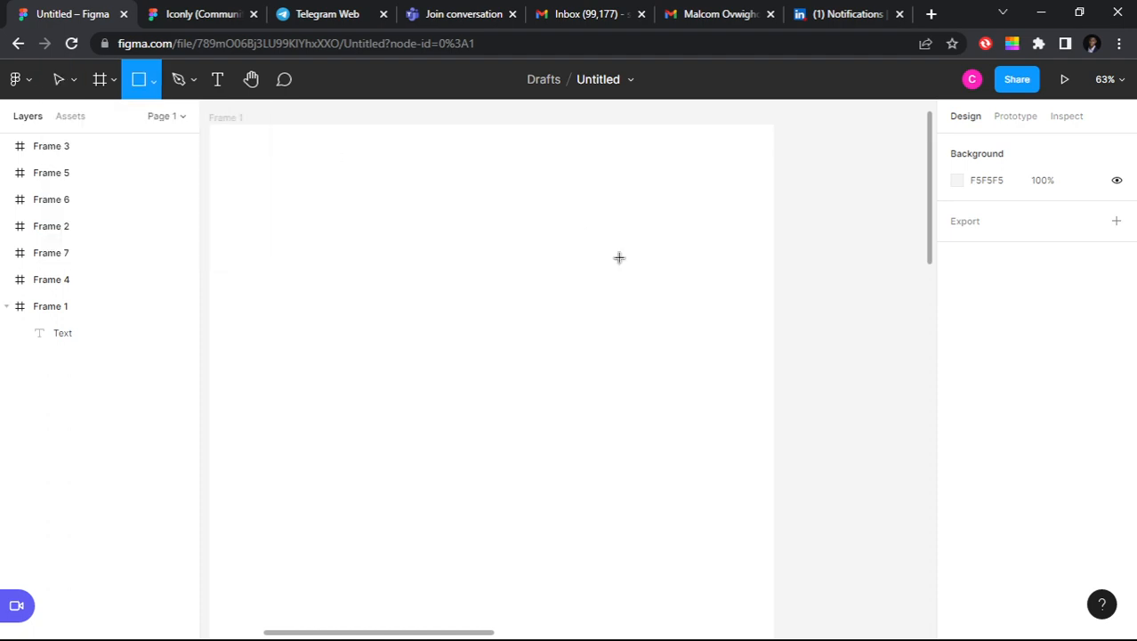
pyautogui.scroll(-5, 612, 248)
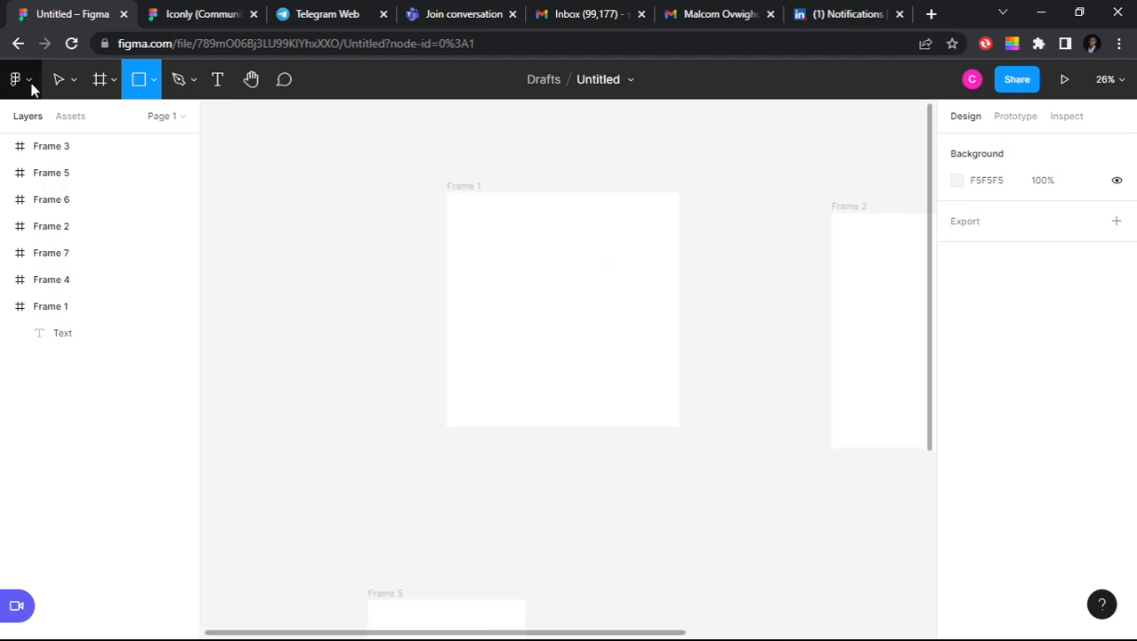
pyautogui.press('v')
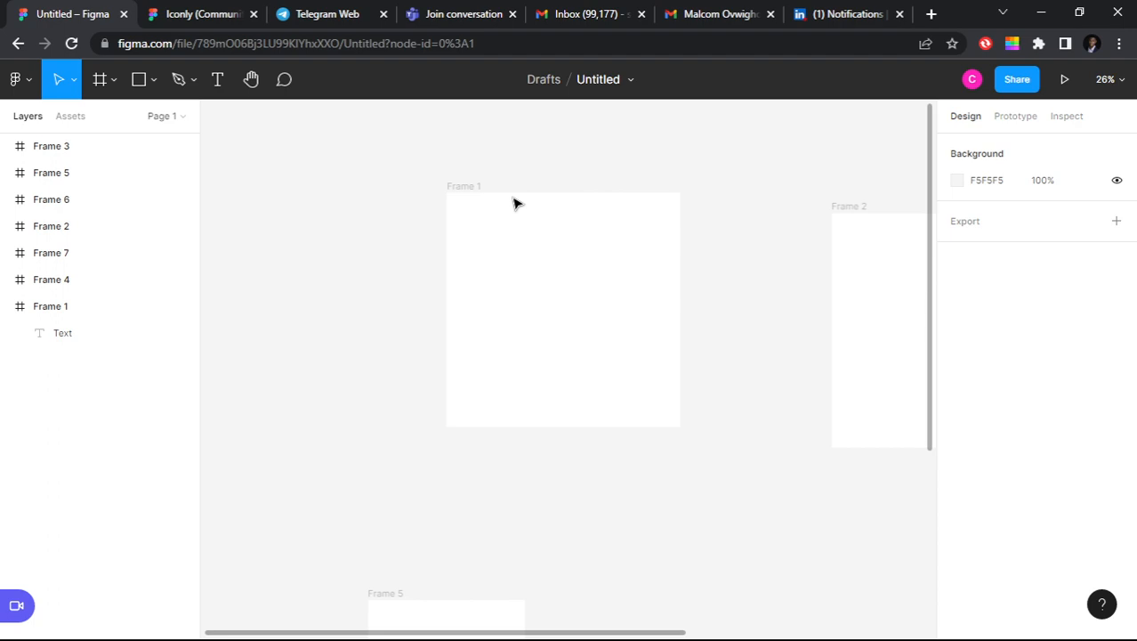
# Step: Delete Frame 1 and resize Frame 2 to about 526 × 1080
pyautogui.click(601, 297)
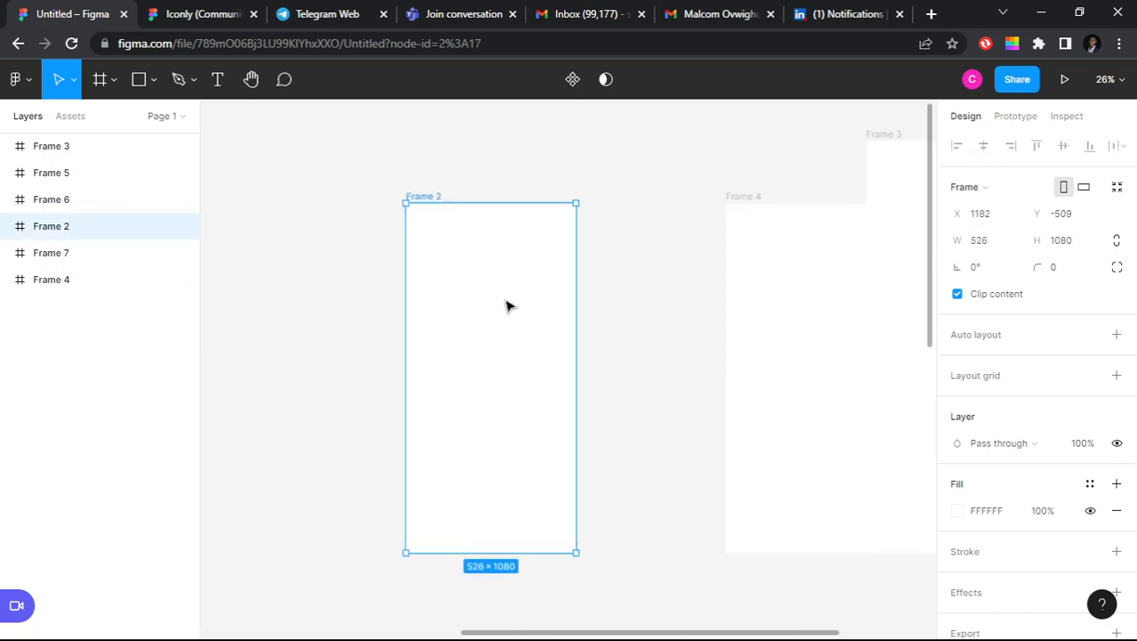
# Step: Draw a rectangle of about 393 × 85 in the lower part of Frame 2 and deselect it
pyautogui.click(153, 80)
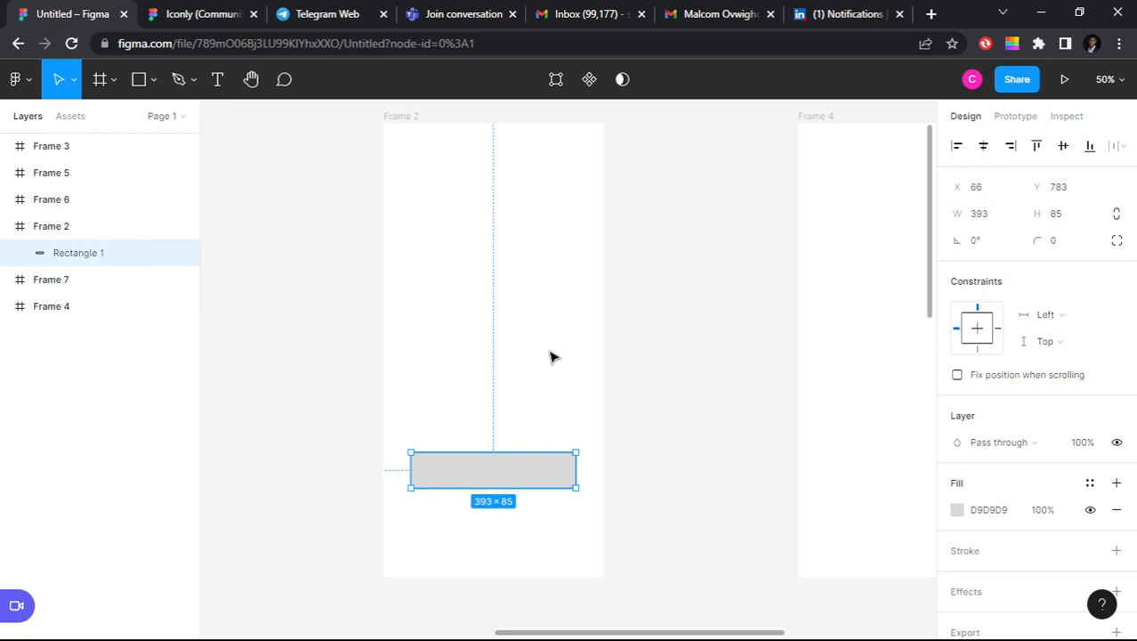
pyautogui.scroll(2, 552, 356)
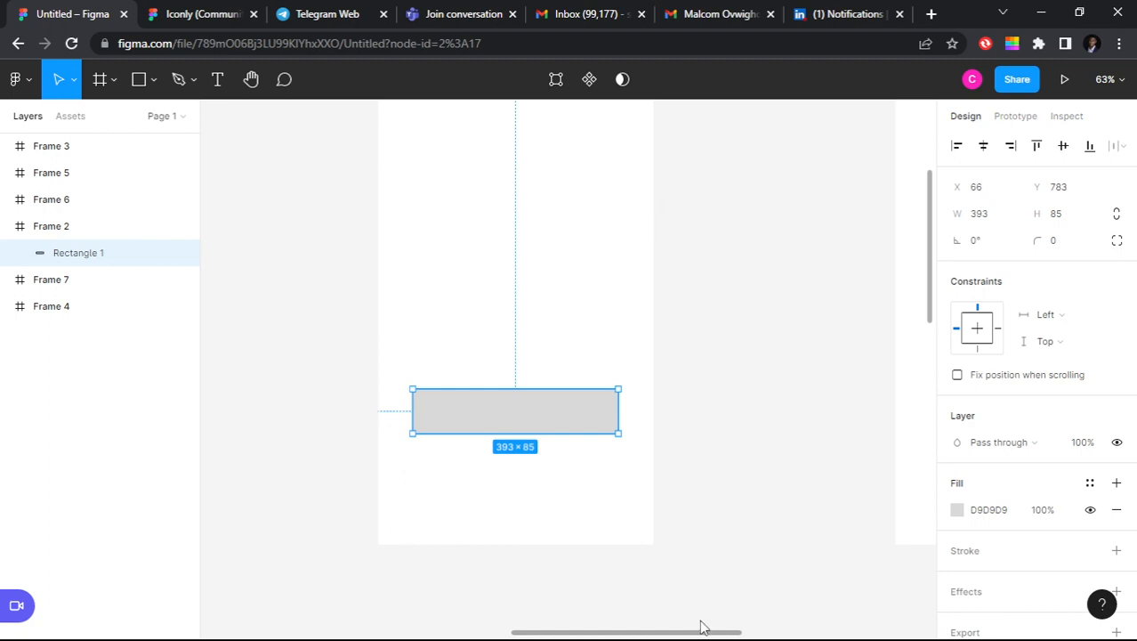
pyautogui.click(779, 636)
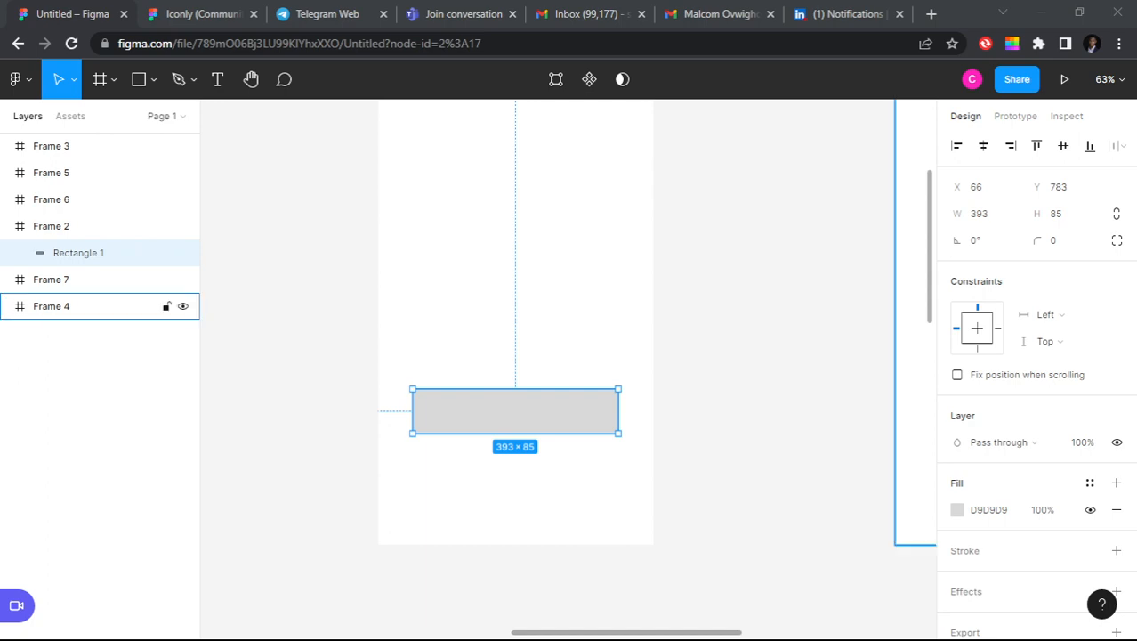
pyautogui.click(544, 476)
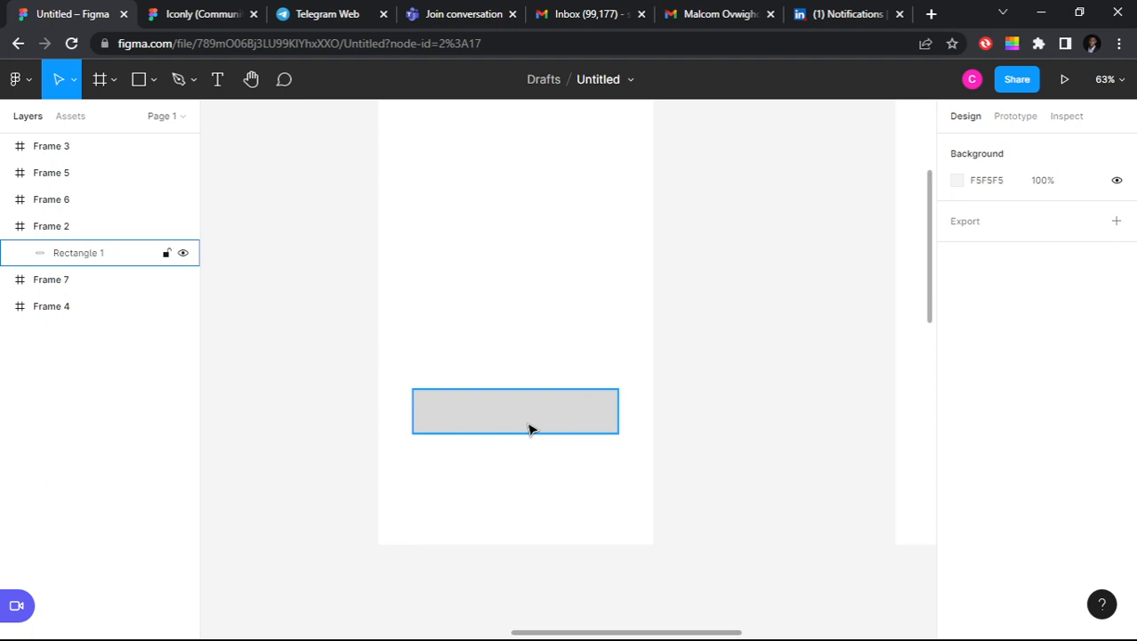
# Step: Set the corner radius of the rectangle in Frame 2 to 10
pyautogui.click(507, 419)
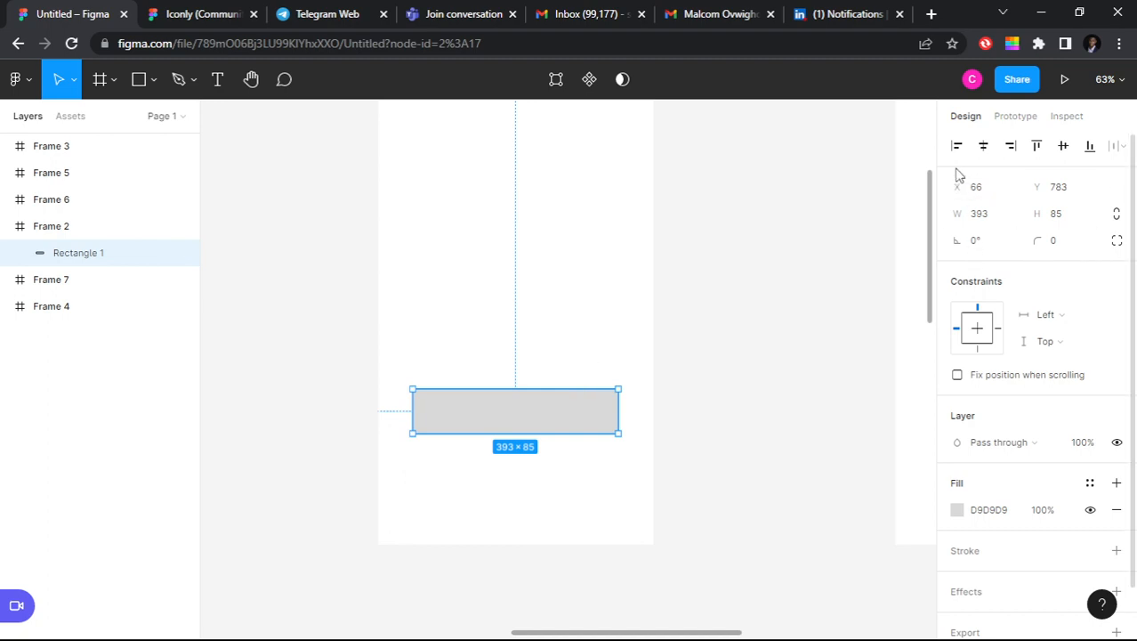
pyautogui.click(1056, 245)
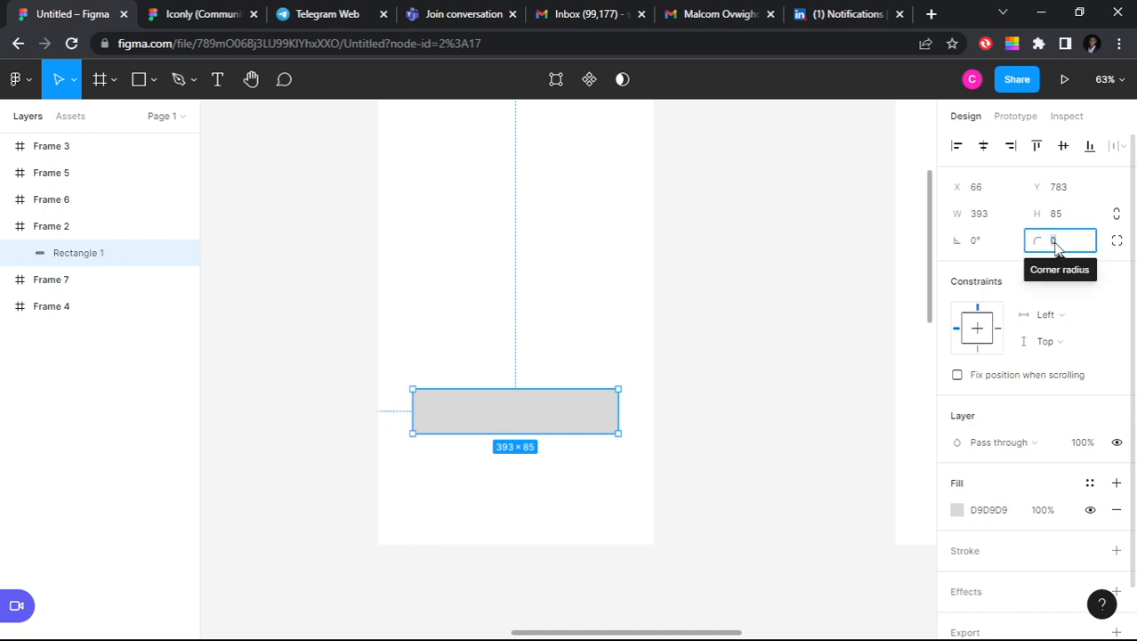
pyautogui.write('10')
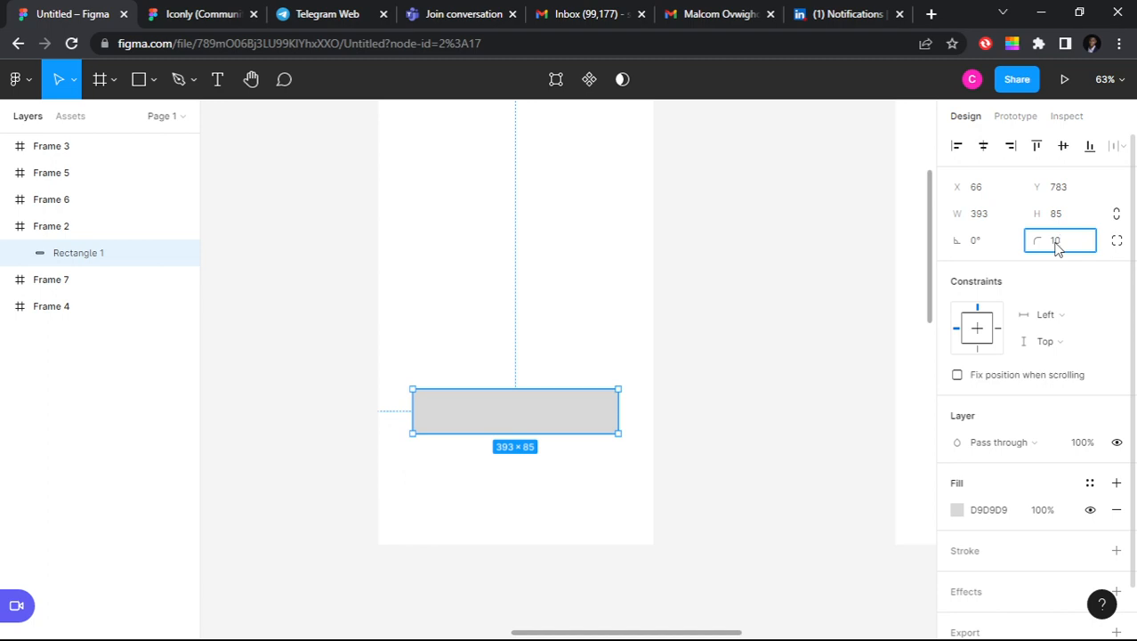
pyautogui.press('Return')
pyautogui.scroll(3, 602, 451)
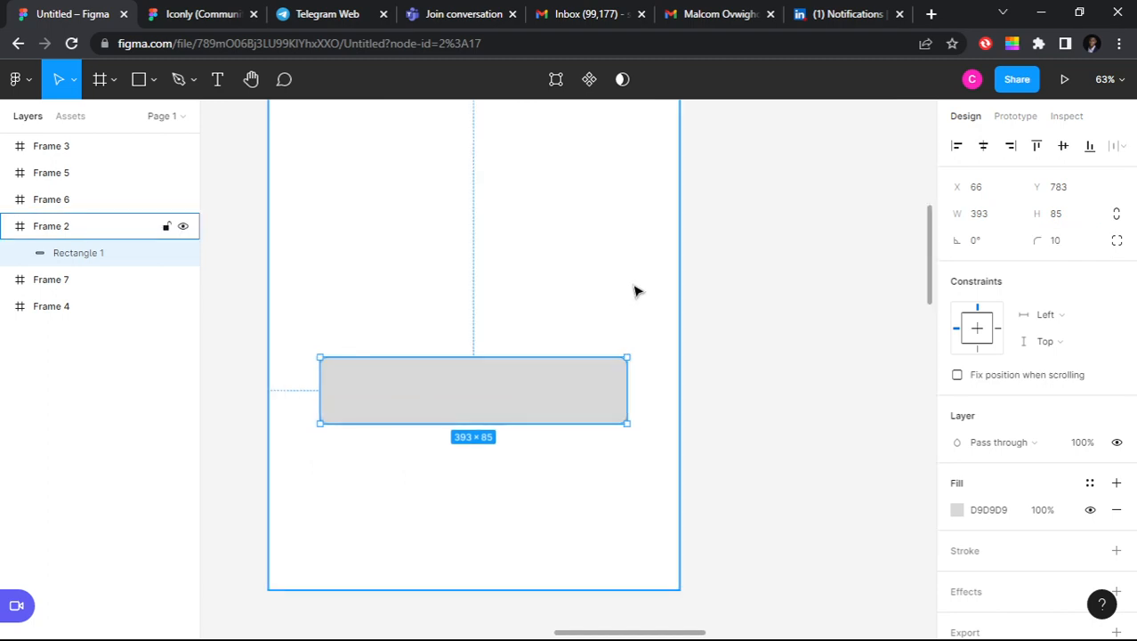
# Step: Try a larger corner radius on the rectangle and set it back to 10
pyautogui.click(651, 433)
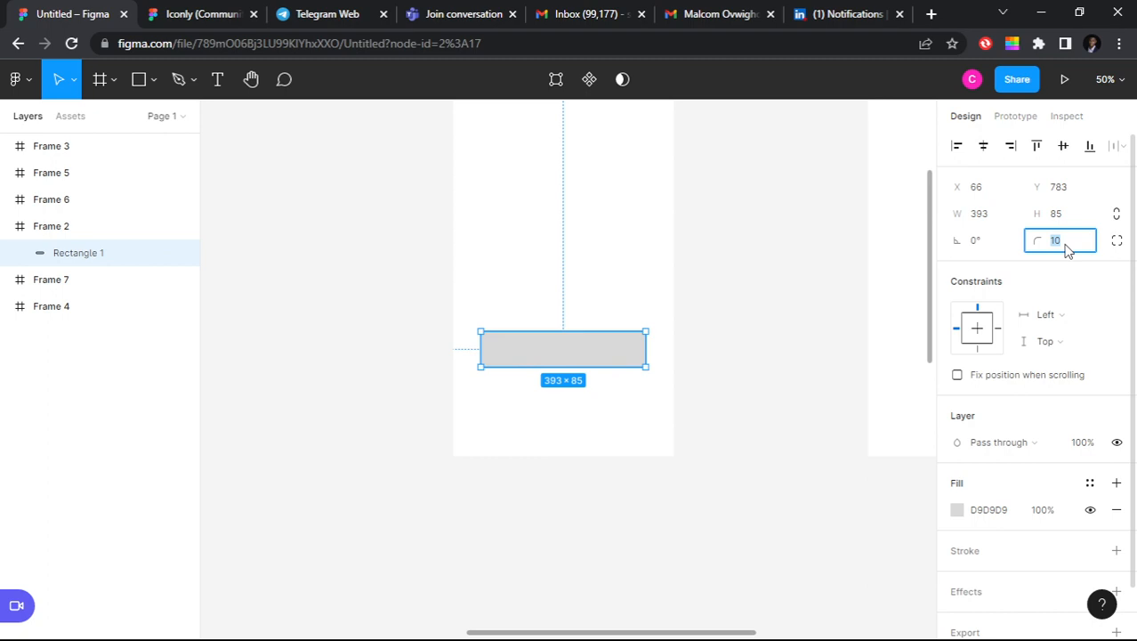
pyautogui.write('1')
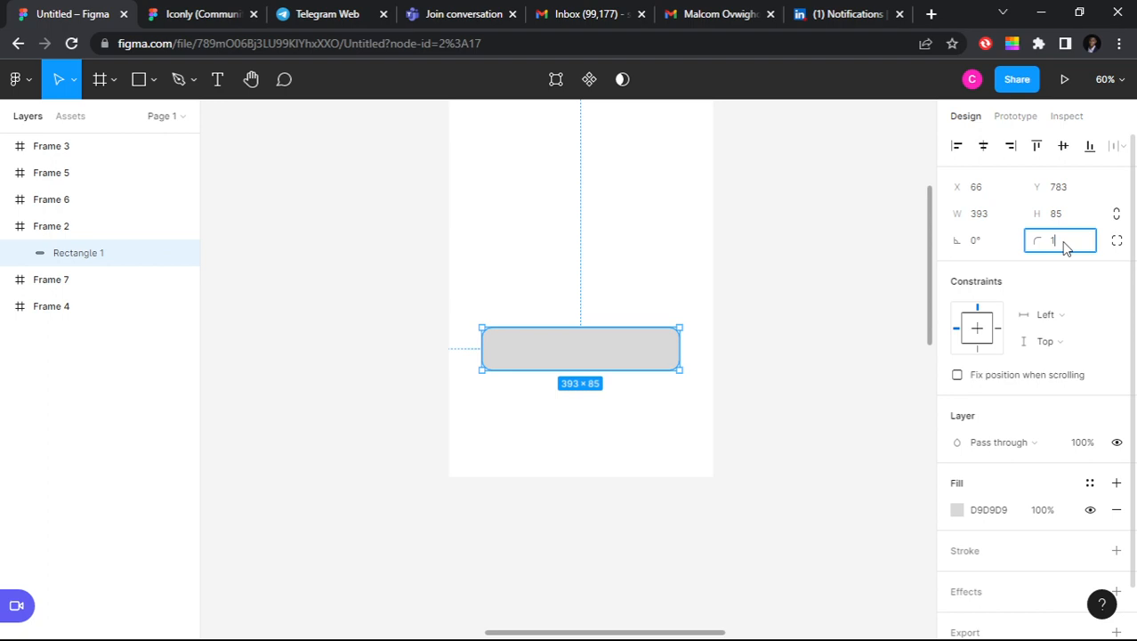
pyautogui.write('0')
pyautogui.press('Return')
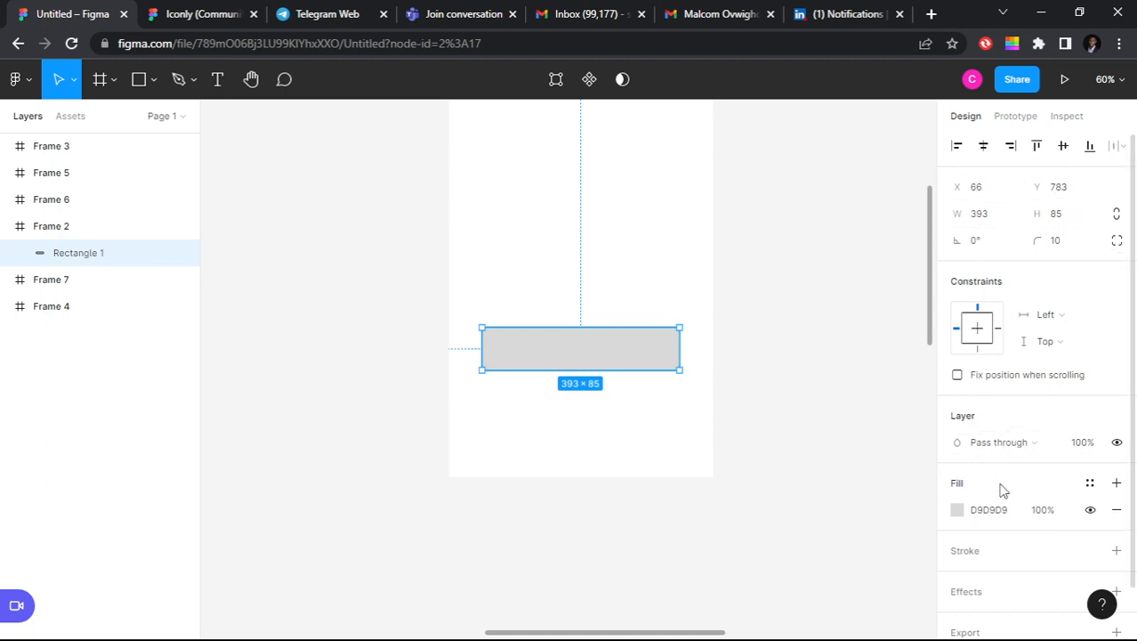
pyautogui.scroll(-1, 1000, 490)
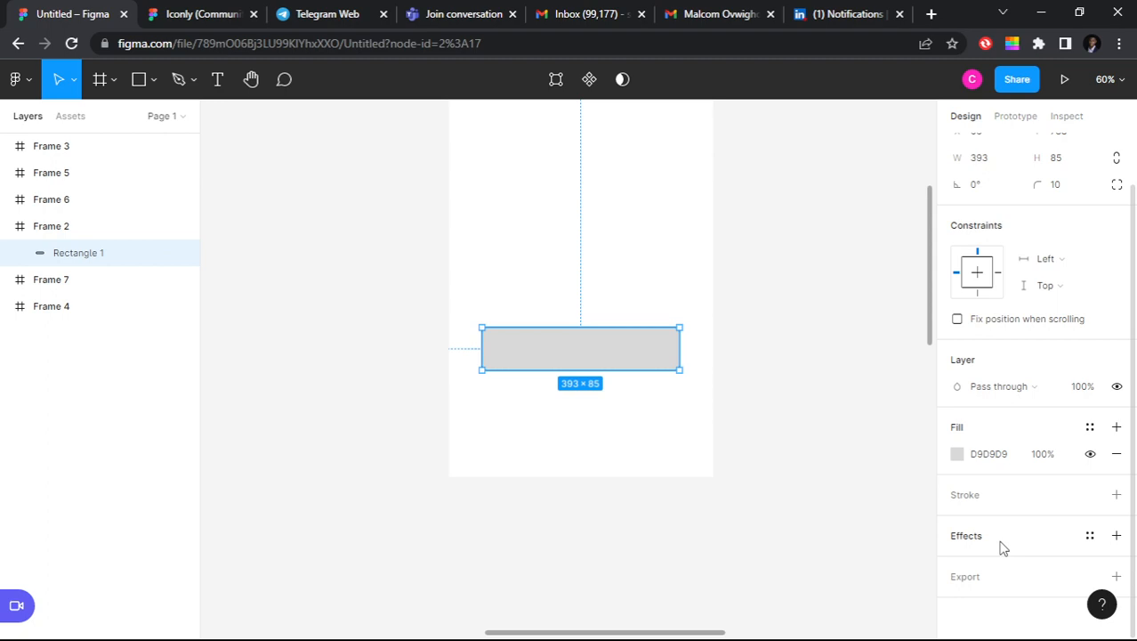
pyautogui.click(779, 623)
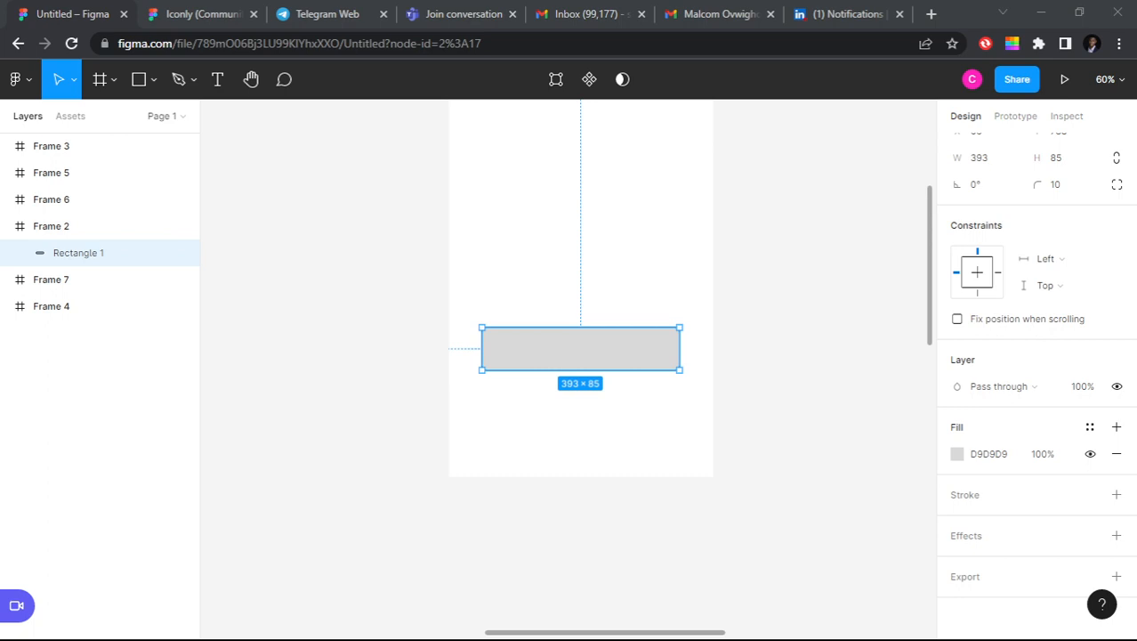
pyautogui.click(605, 432)
pyautogui.click(579, 355)
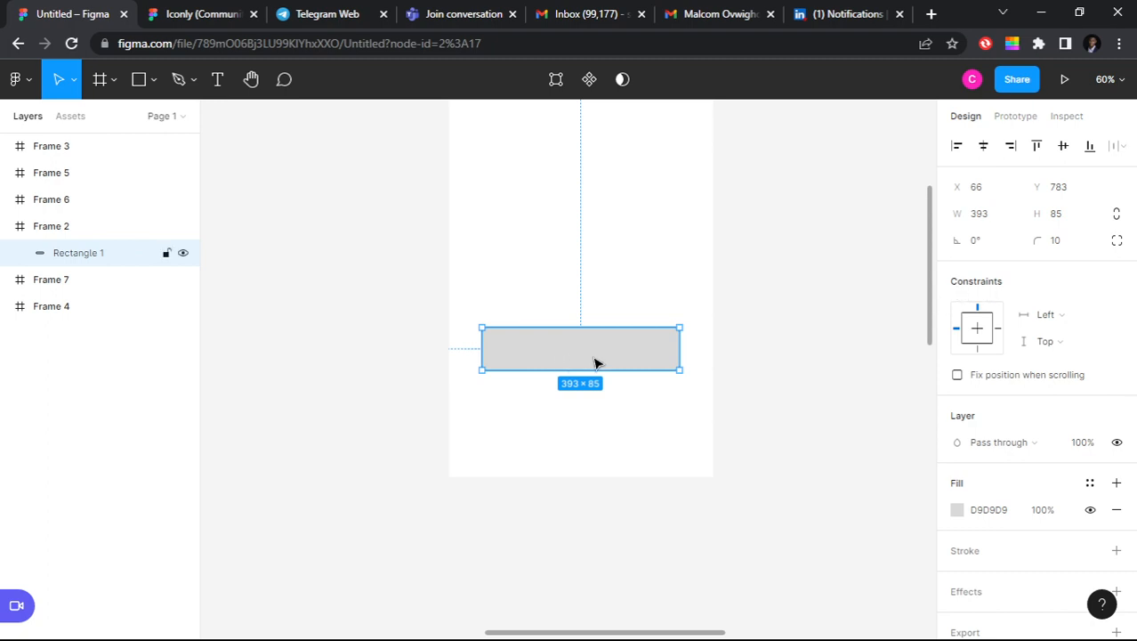
# Step: Try blue 2450C0 and green 50DF44 as the rectangle's solid fill colour
pyautogui.scroll(-1, 1023, 396)
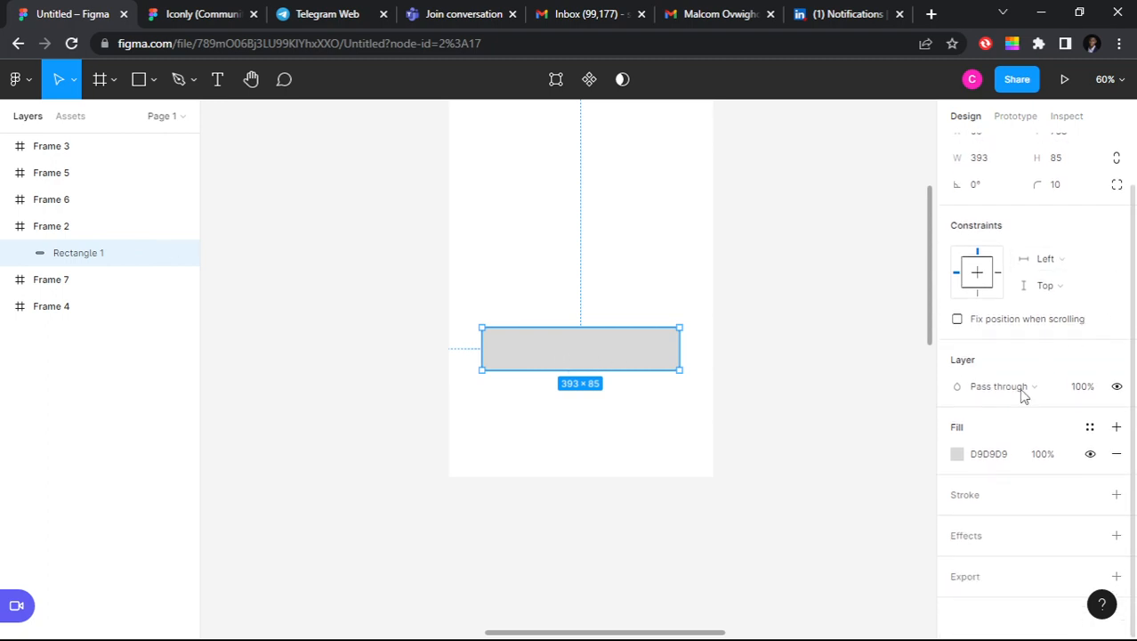
pyautogui.click(957, 454)
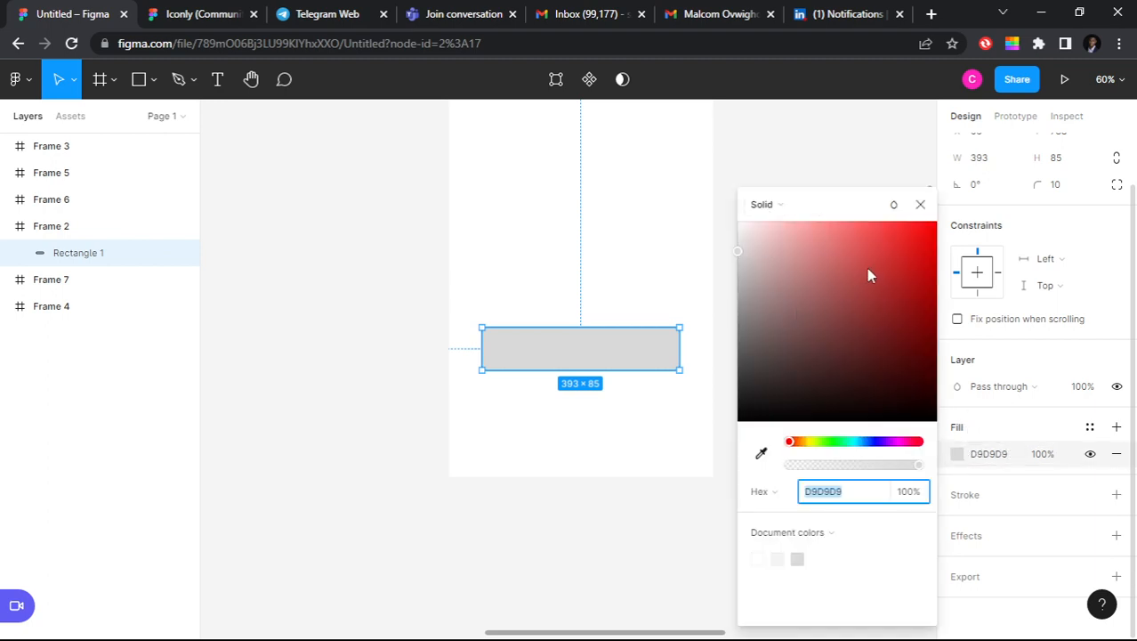
pyautogui.moveTo(866, 251); pyautogui.dragTo(891, 300)
pyautogui.click(870, 442)
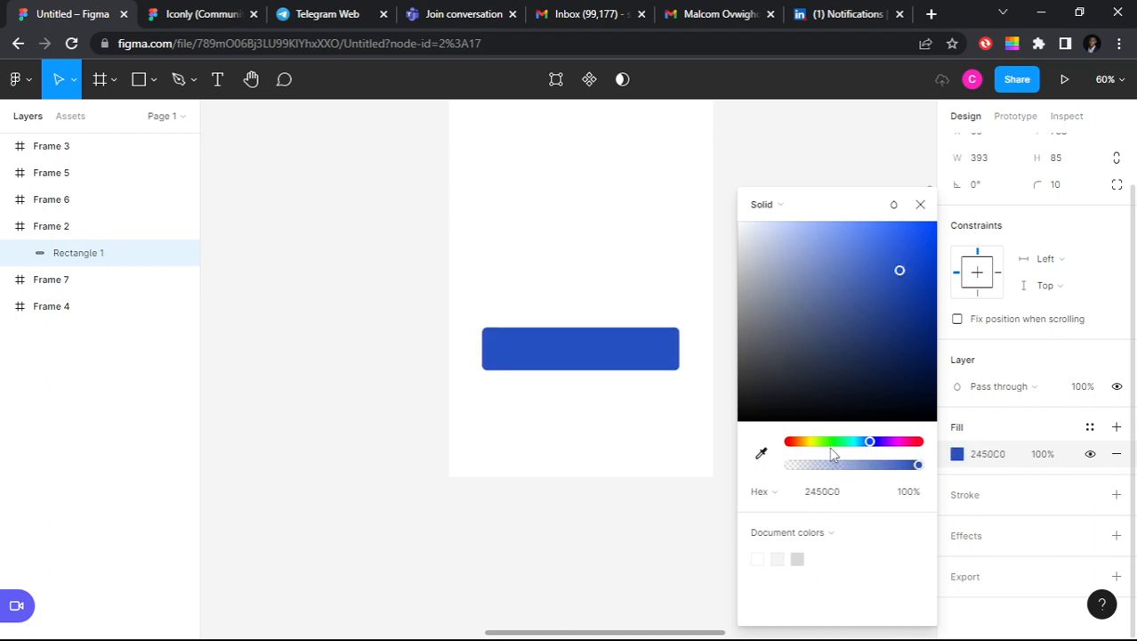
pyautogui.click(830, 441)
pyautogui.click(916, 291)
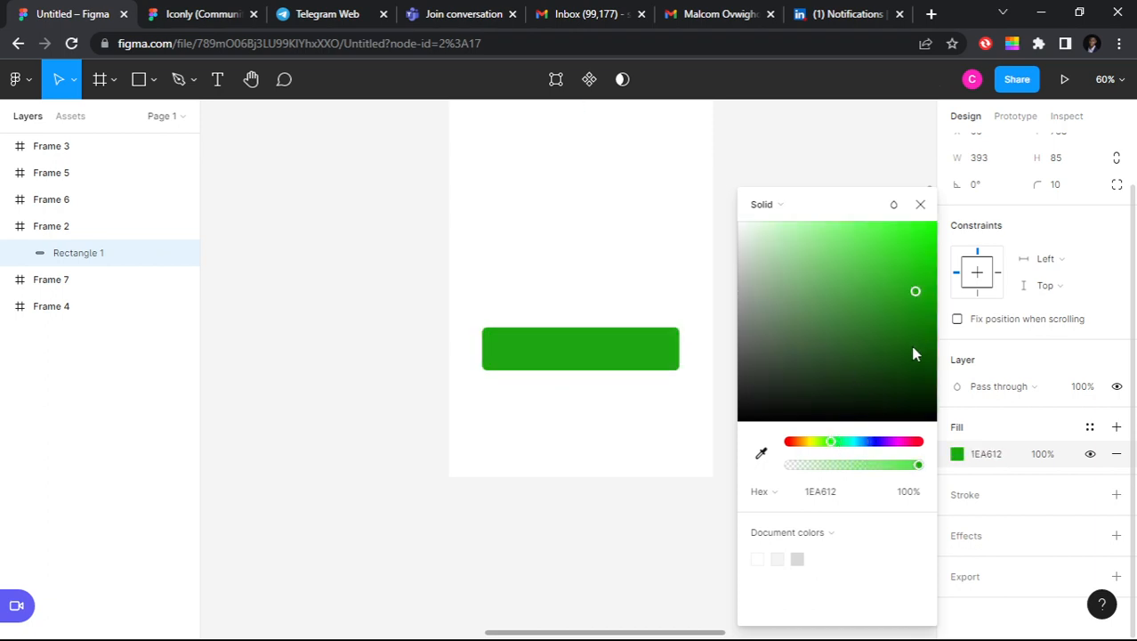
pyautogui.moveTo(912, 348); pyautogui.dragTo(893, 256)
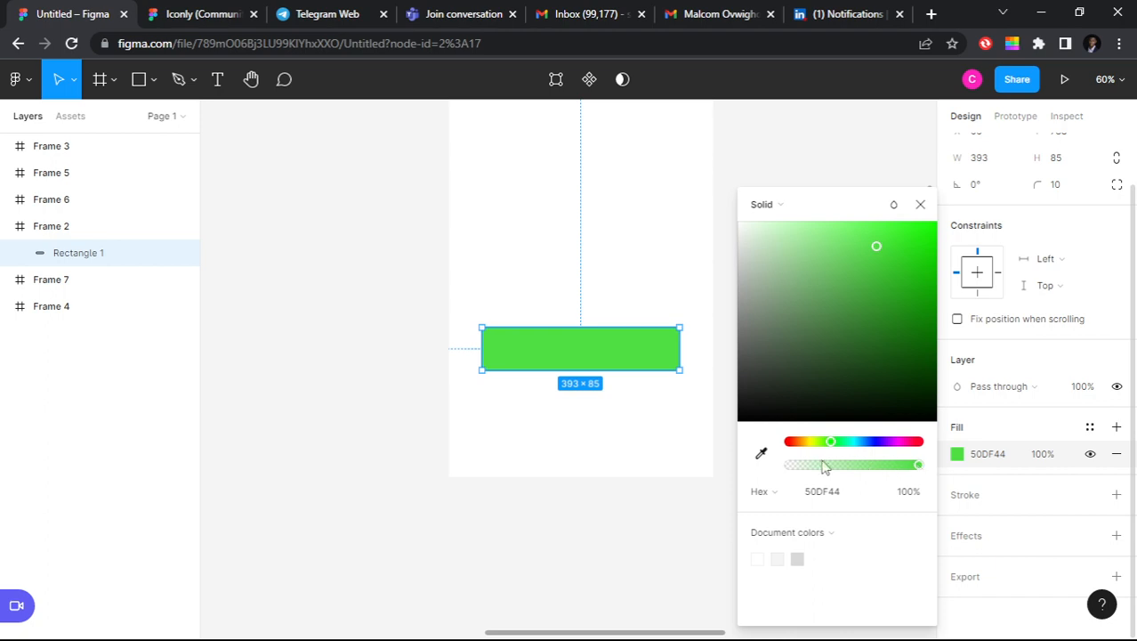
# Step: Set the opacity of the rectangle's green fill to 30%
pyautogui.moveTo(920, 467)
pyautogui.mouseDown()
pyautogui.moveTo(794, 466)
pyautogui.moveTo(923, 467)
pyautogui.mouseUp()
pyautogui.click(909, 490)
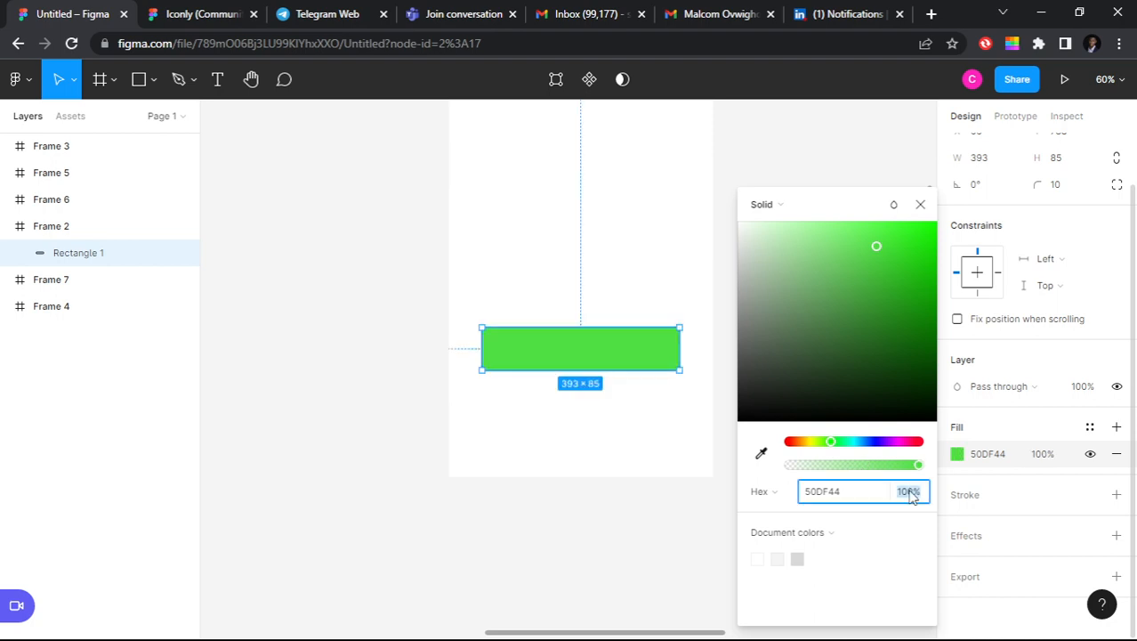
pyautogui.write('30')
pyautogui.press('Return')
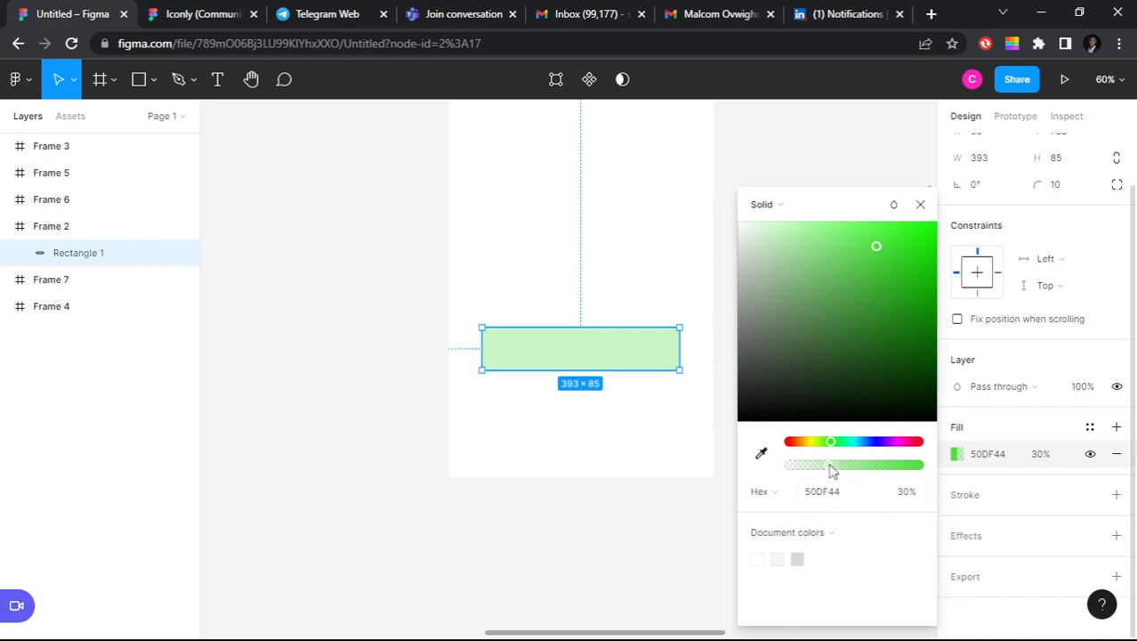
# Step: Fill the rectangle with the blue-violet colour 4A47CD at 100% opacity and deselect it
pyautogui.moveTo(828, 464); pyautogui.dragTo(945, 472)
pyautogui.moveTo(860, 439); pyautogui.dragTo(877, 444)
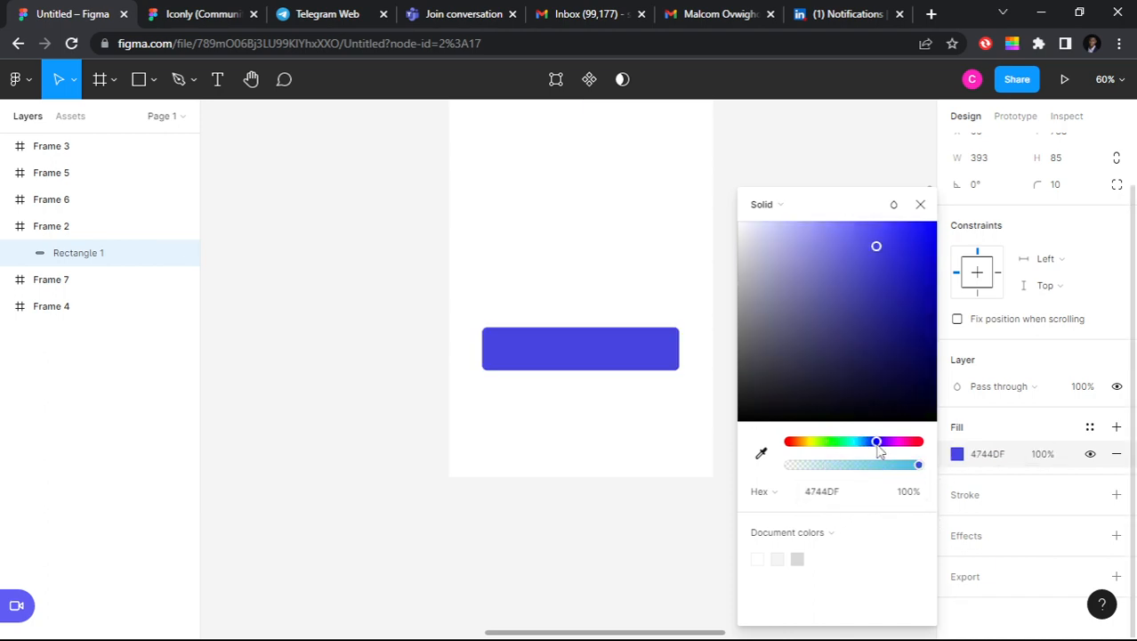
pyautogui.moveTo(901, 285); pyautogui.dragTo(870, 269)
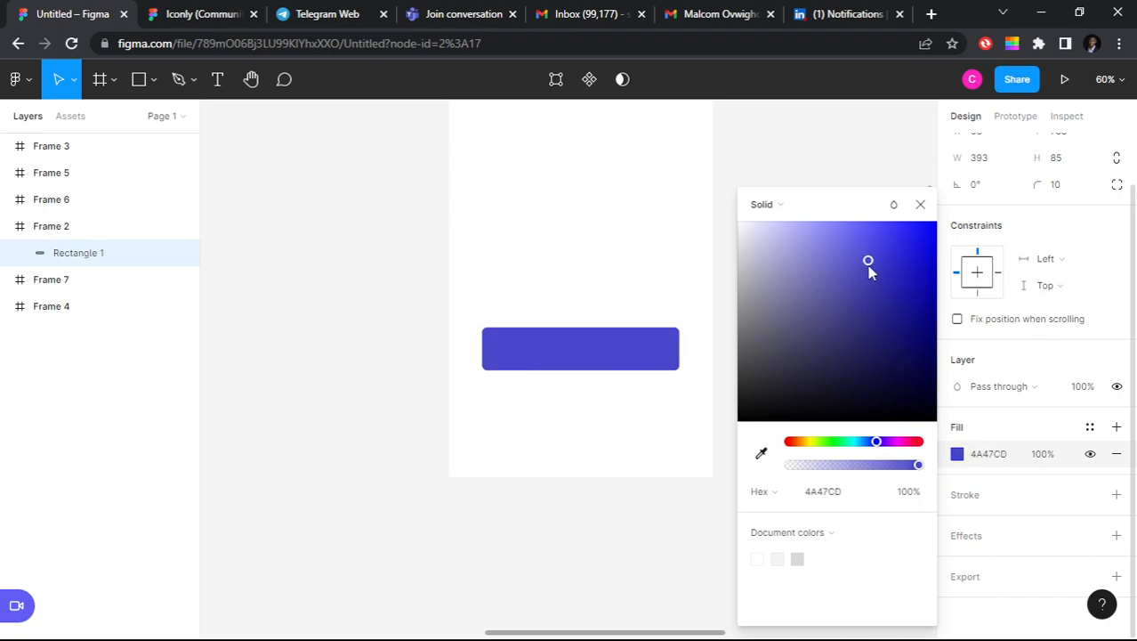
pyautogui.click(920, 204)
pyautogui.click(666, 294)
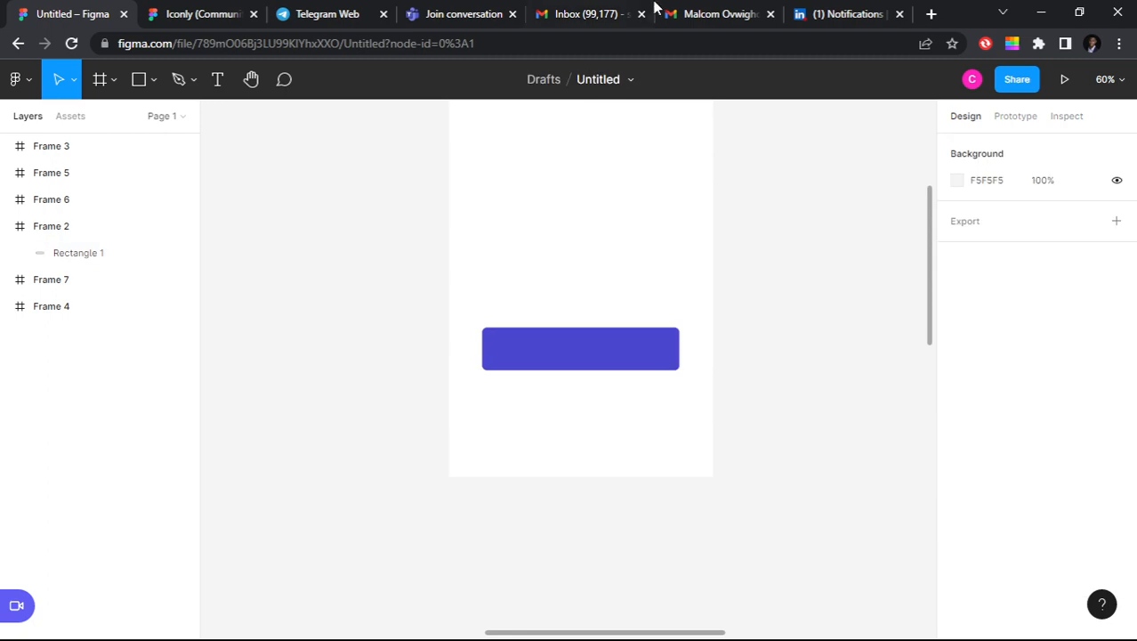
# Step: Add the text "Sign in" to Frame 2, above the purple rectangle
pyautogui.click(218, 79)
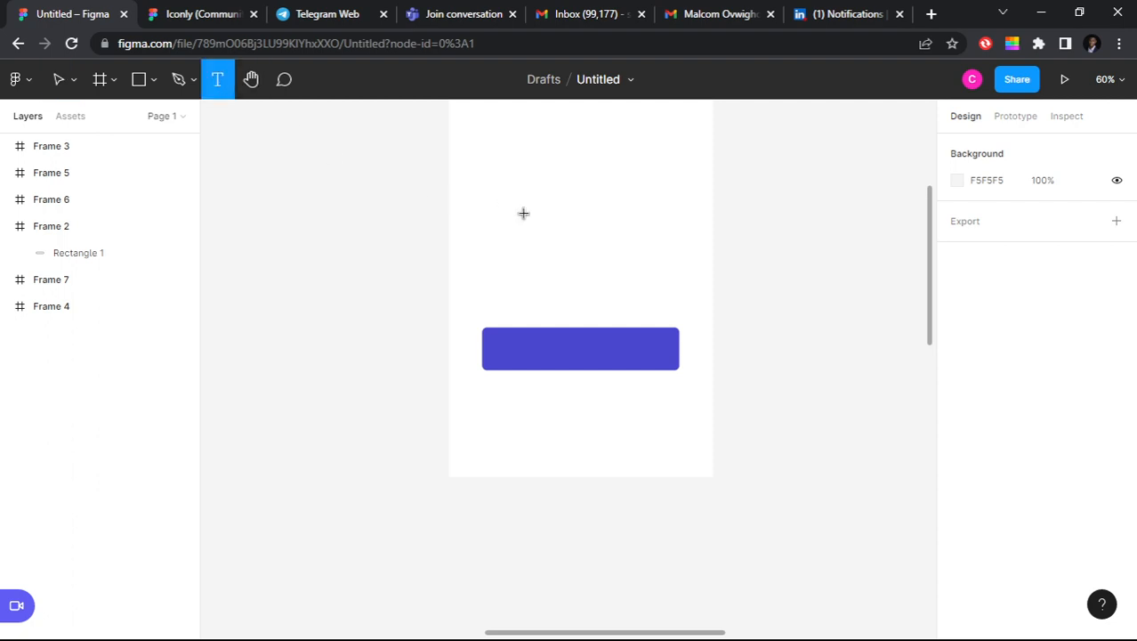
pyautogui.click(604, 114)
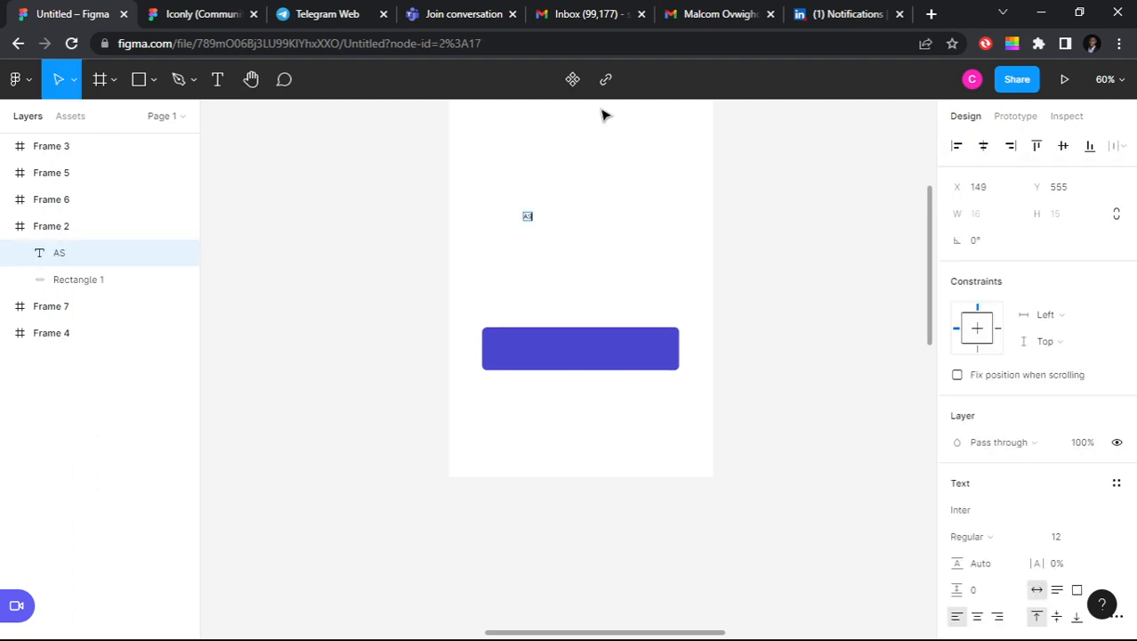
pyautogui.write('Si')
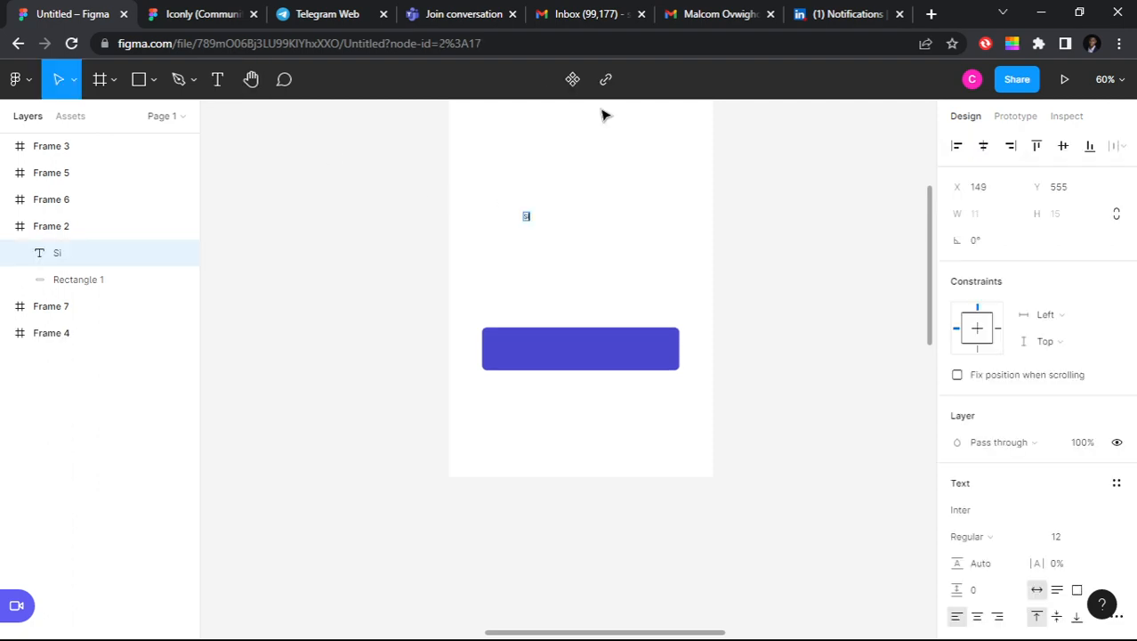
pyautogui.write('gn In')
pyautogui.press('BackSpace')
pyautogui.press('BackSpace')
pyautogui.write('in')
pyautogui.press('Escape')
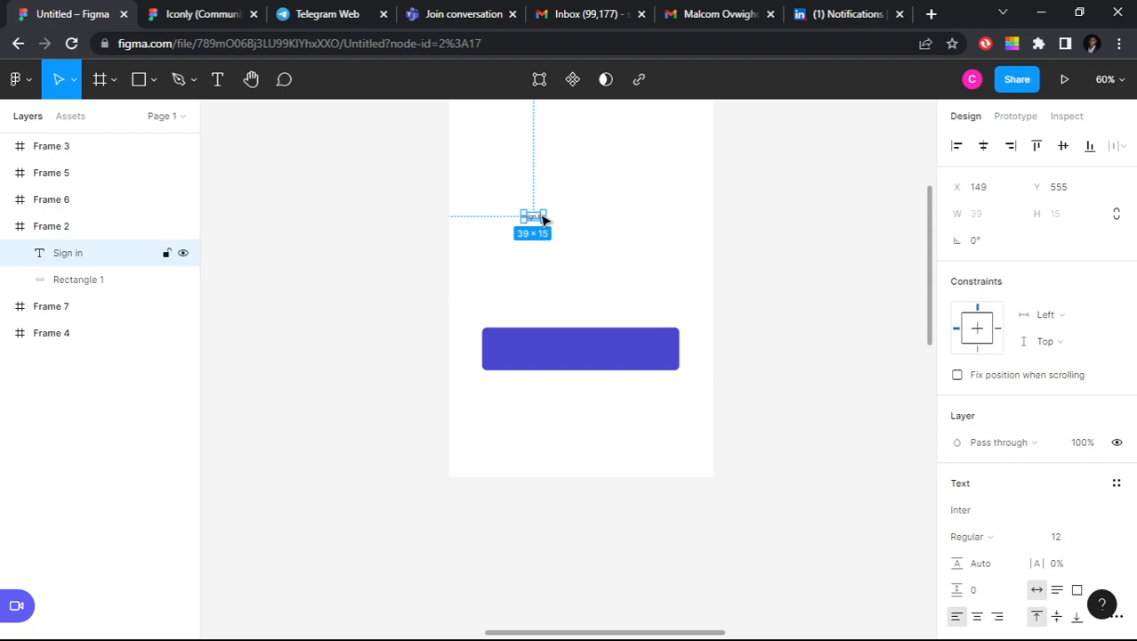
# Step: Browse the available font families for the Sign in text without changing the font
pyautogui.scroll(-2, 1079, 351)
pyautogui.scroll(-2, 1050, 392)
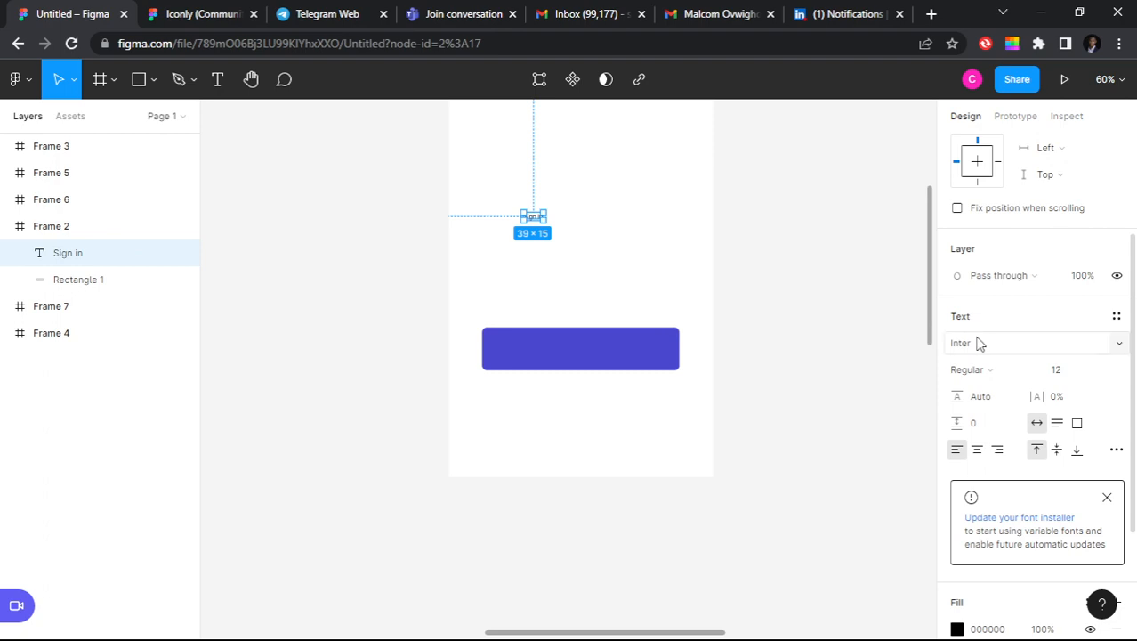
pyautogui.click(1117, 343)
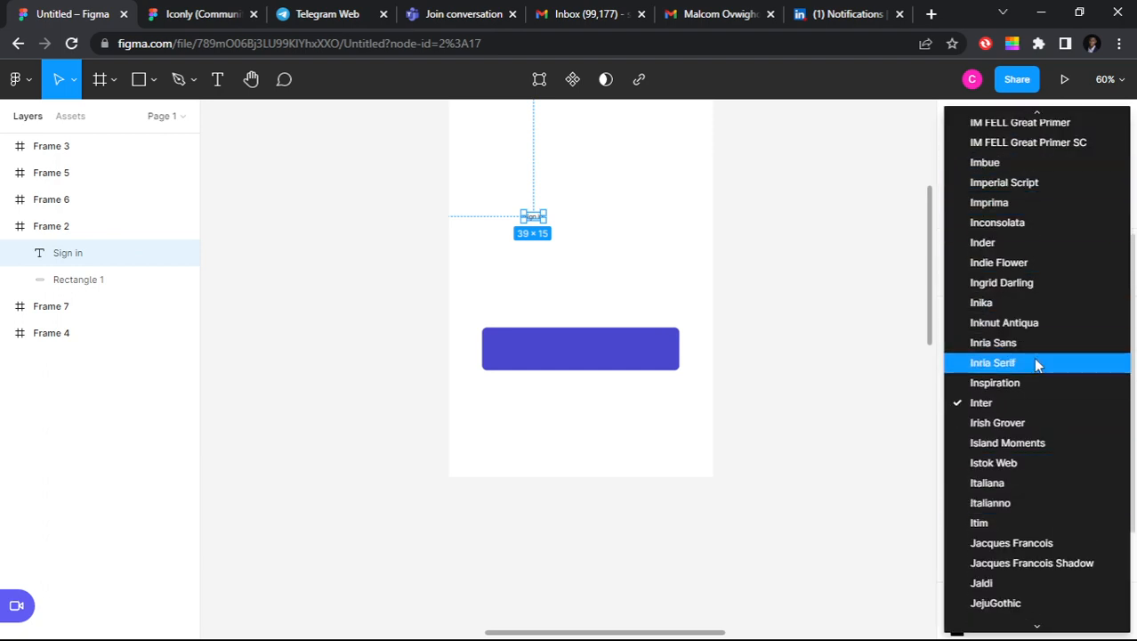
pyautogui.scroll(5, 1032, 360)
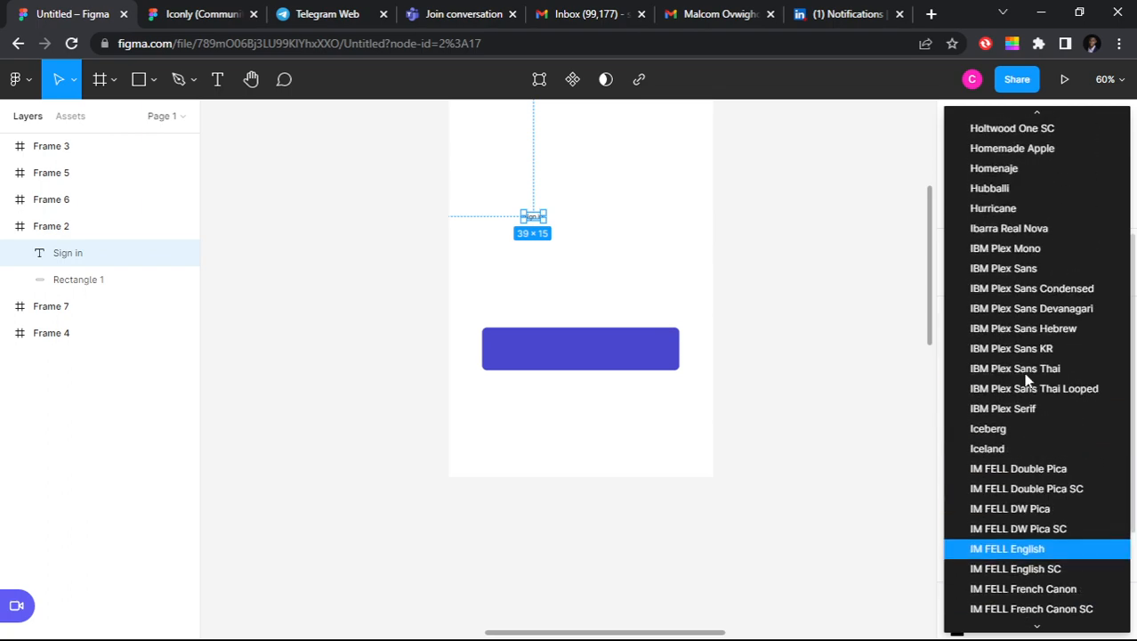
pyautogui.scroll(8, 1028, 380)
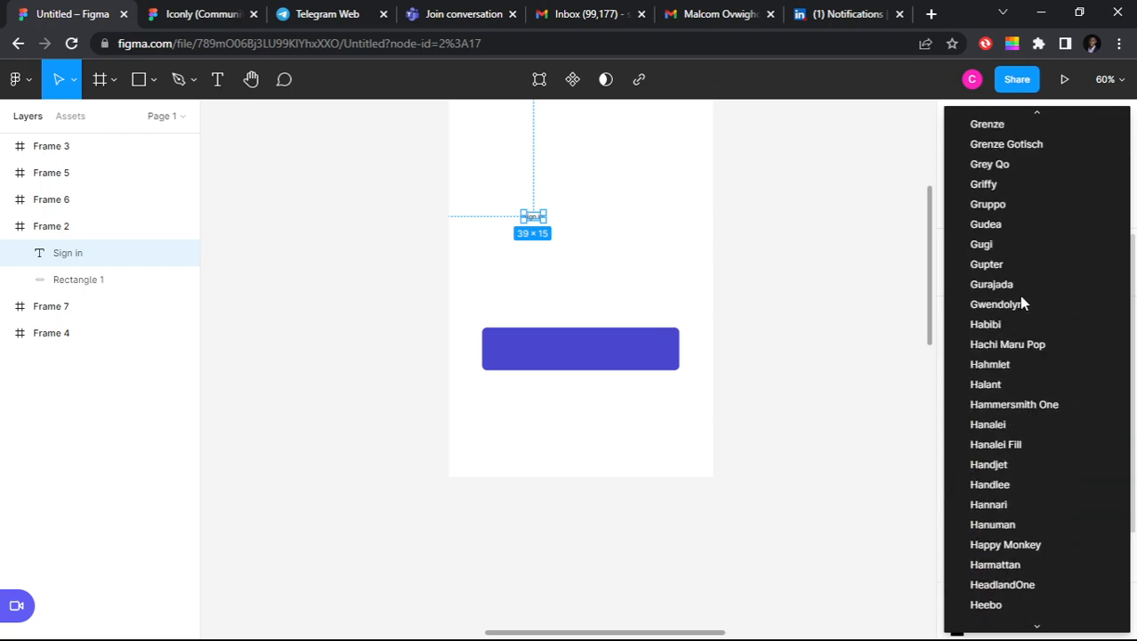
pyautogui.scroll(12, 1021, 300)
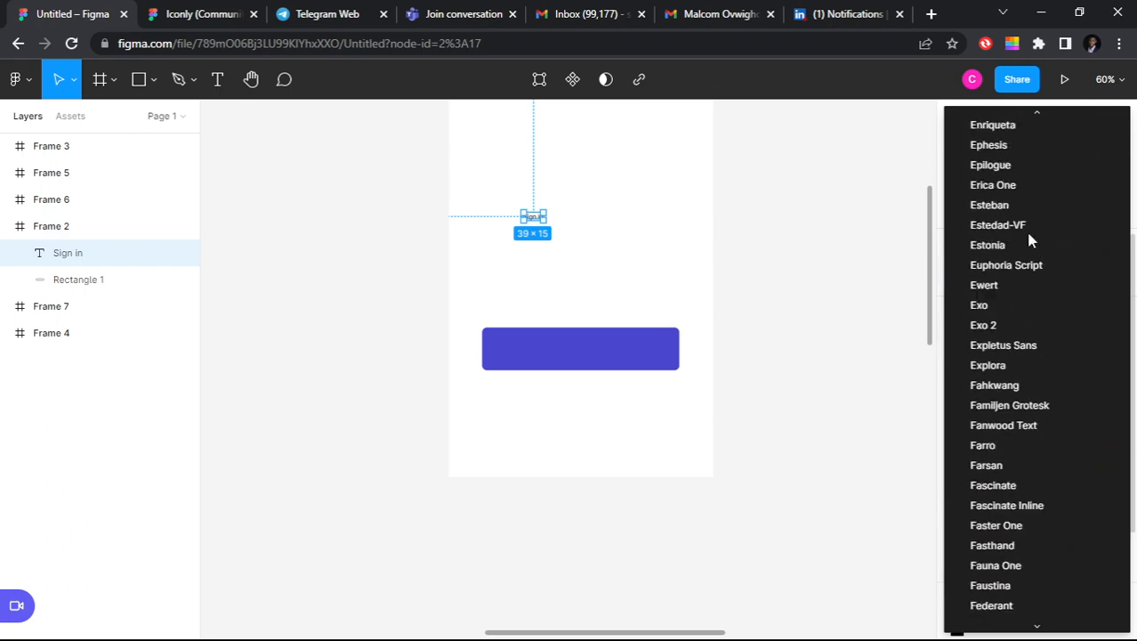
pyautogui.scroll(6, 1030, 234)
pyautogui.scroll(-6, 1040, 192)
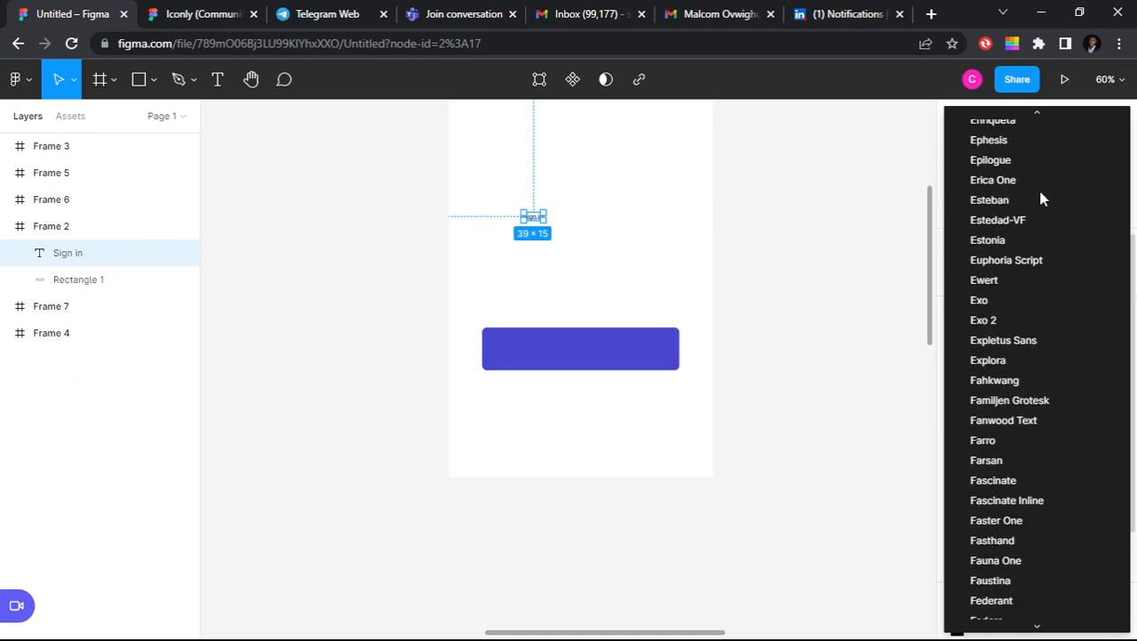
pyautogui.scroll(-7, 1041, 196)
pyautogui.scroll(-6, 1043, 218)
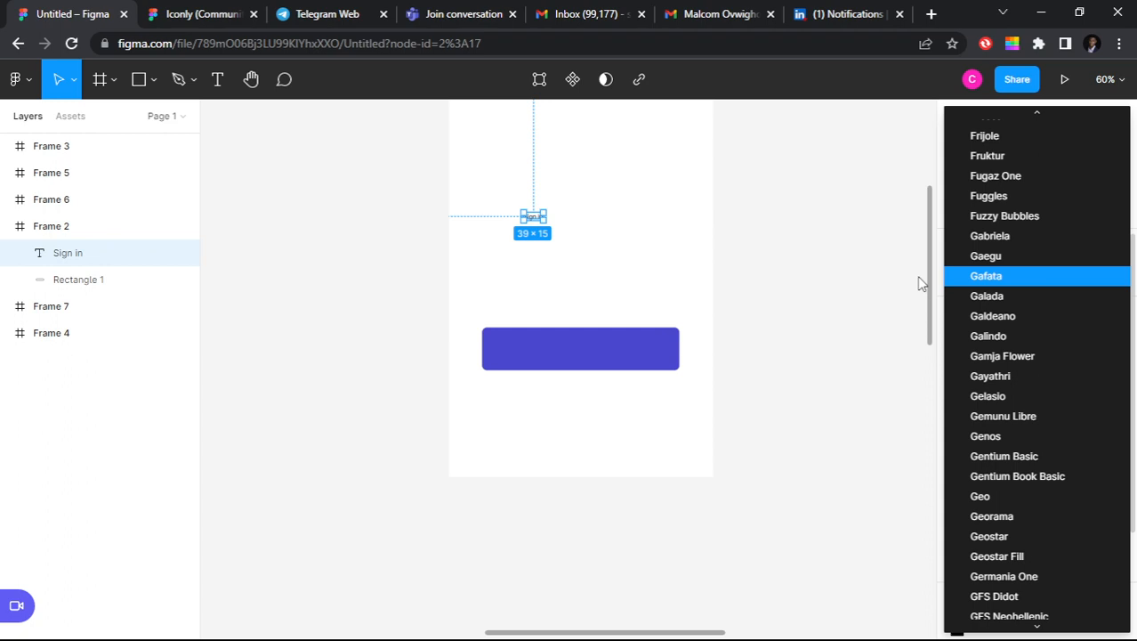
pyautogui.press('Escape')
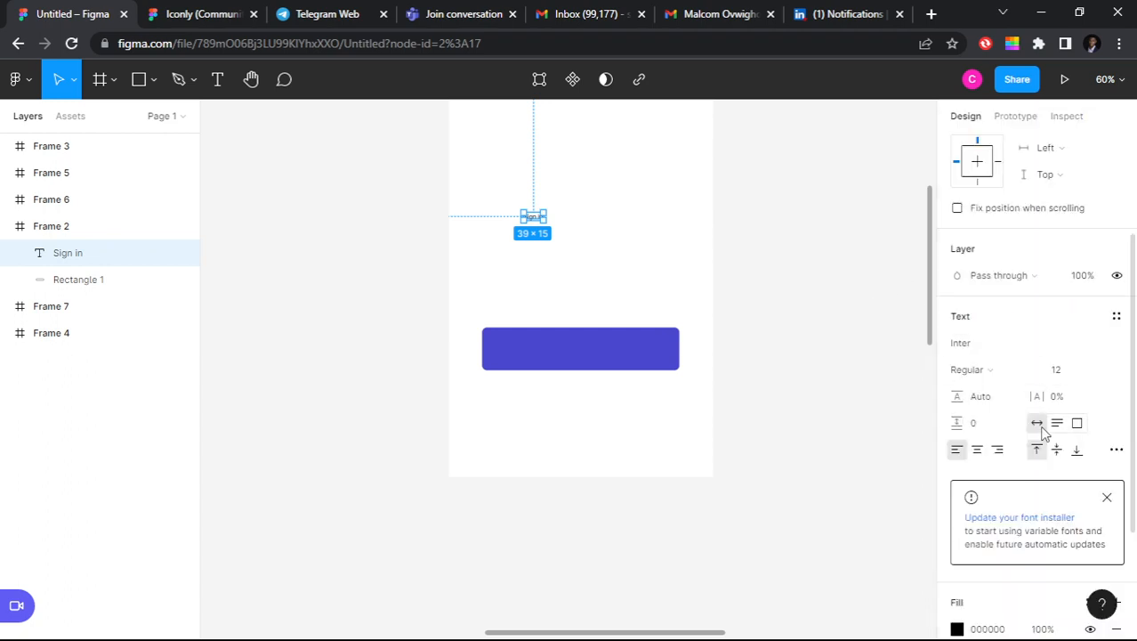
# Step: Set the Sign in text to Semi Bold weight and font size 24
pyautogui.click(1002, 350)
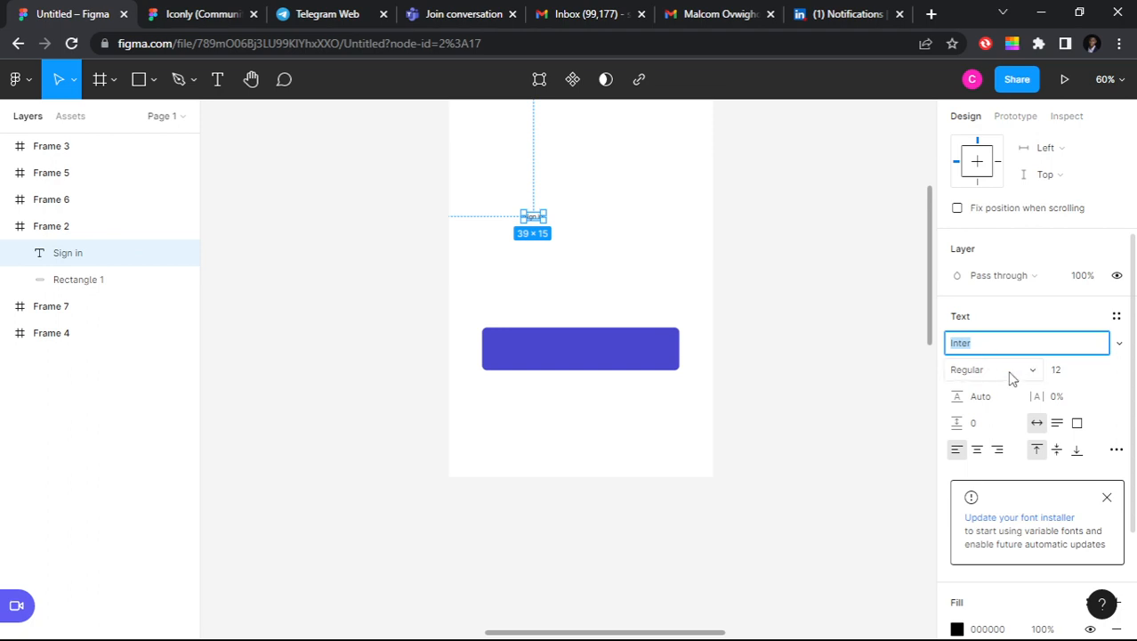
pyautogui.click(1008, 377)
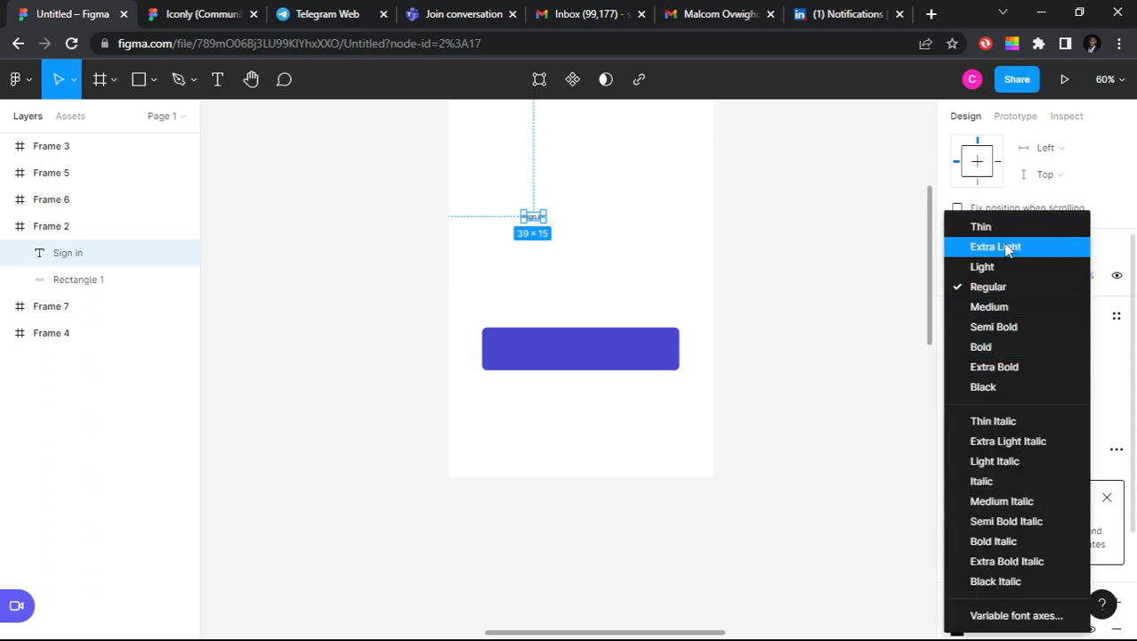
pyautogui.click(1008, 328)
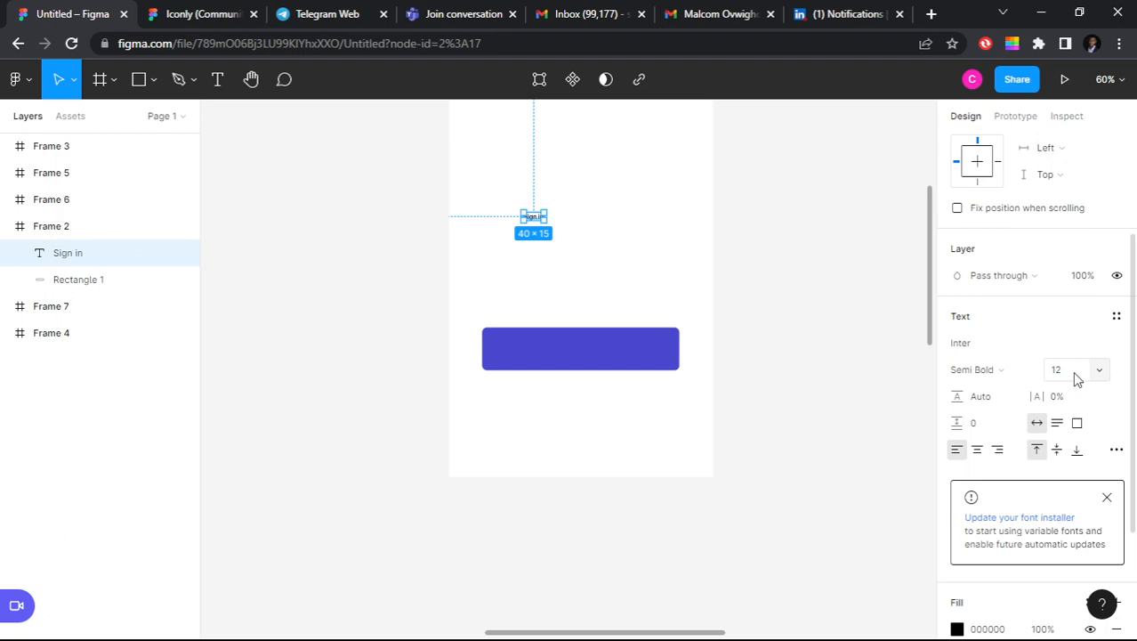
pyautogui.click(1078, 377)
pyautogui.write('24')
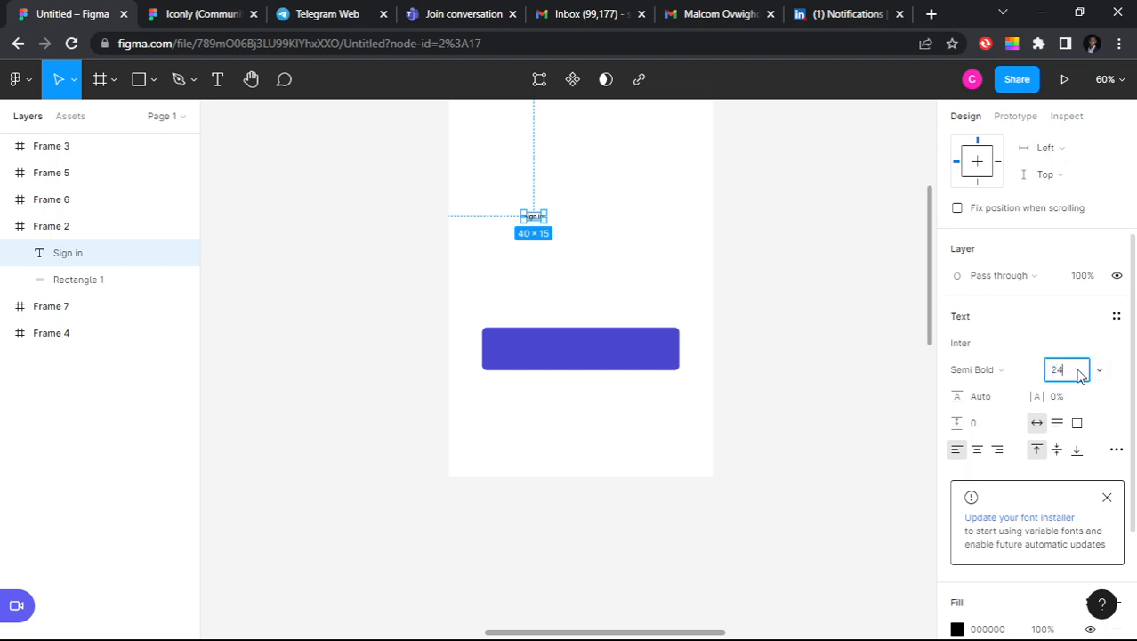
pyautogui.press('Return')
pyautogui.click(739, 216)
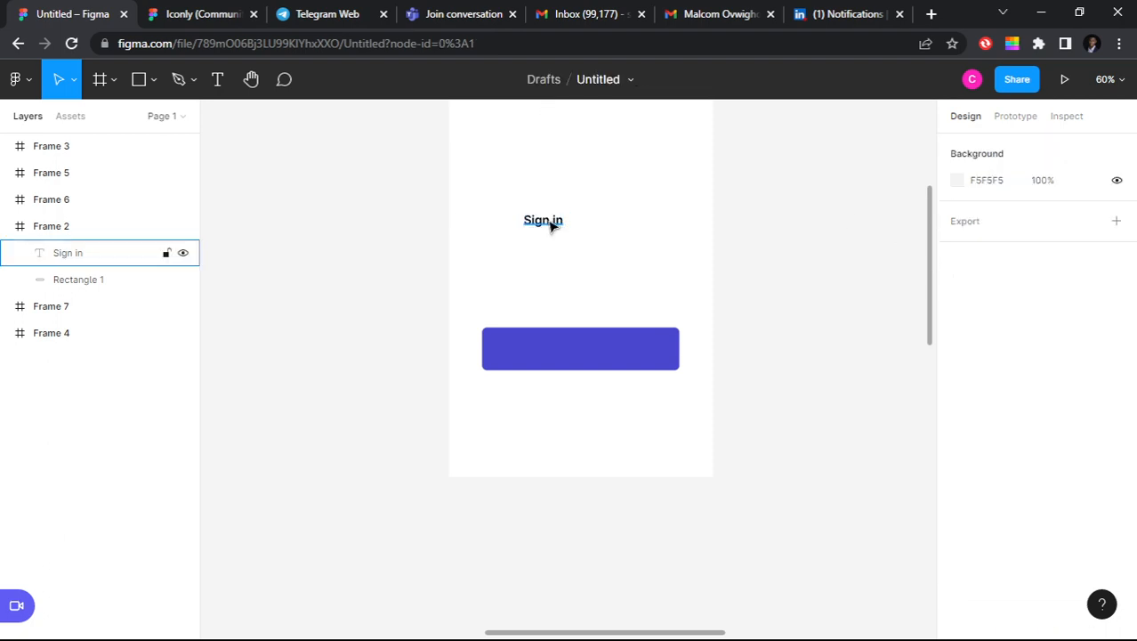
# Step: Move the Sign in text onto the middle of the purple rectangle and set its font size to 26
pyautogui.moveTo(552, 226); pyautogui.dragTo(590, 355)
pyautogui.click(1067, 541)
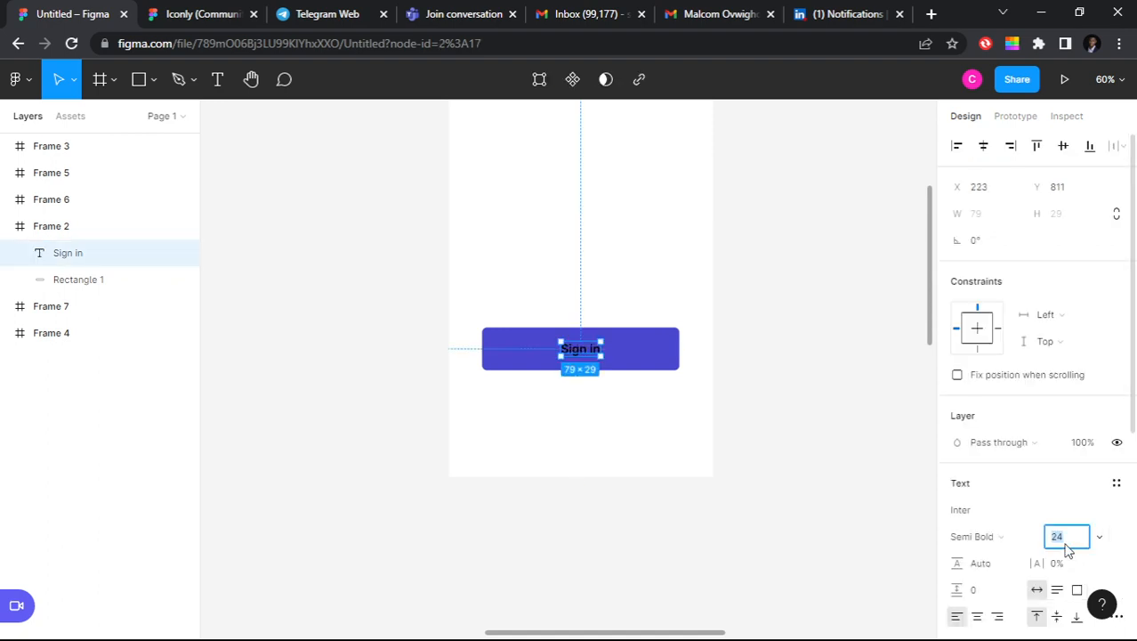
pyautogui.write('6')
pyautogui.press('BackSpace')
pyautogui.write('26')
pyautogui.press('Return')
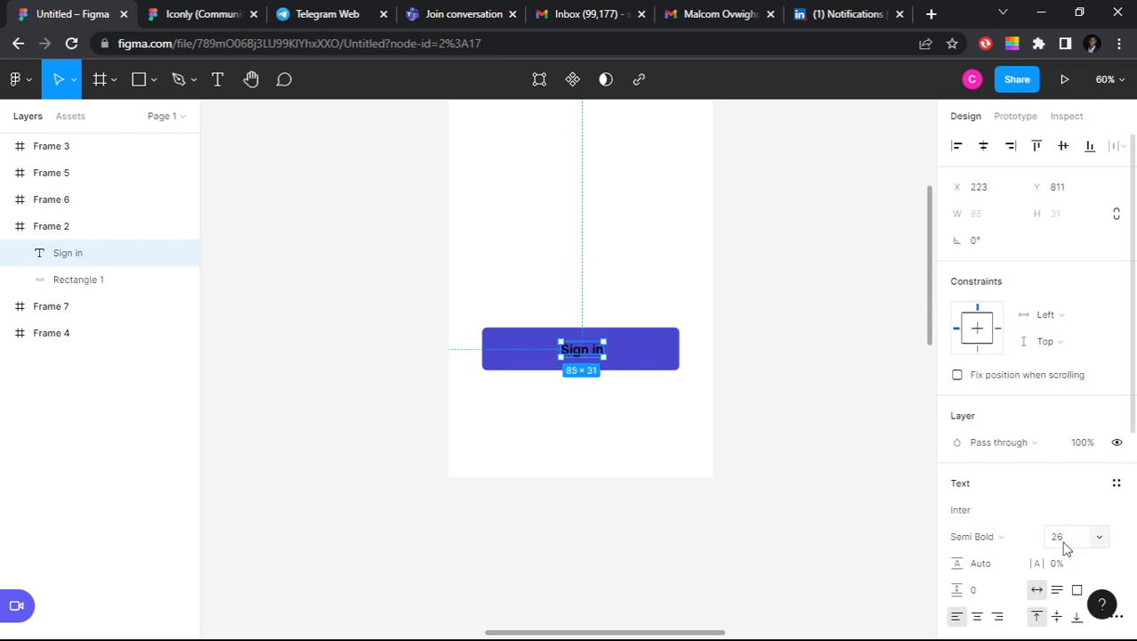
pyautogui.press('Escape')
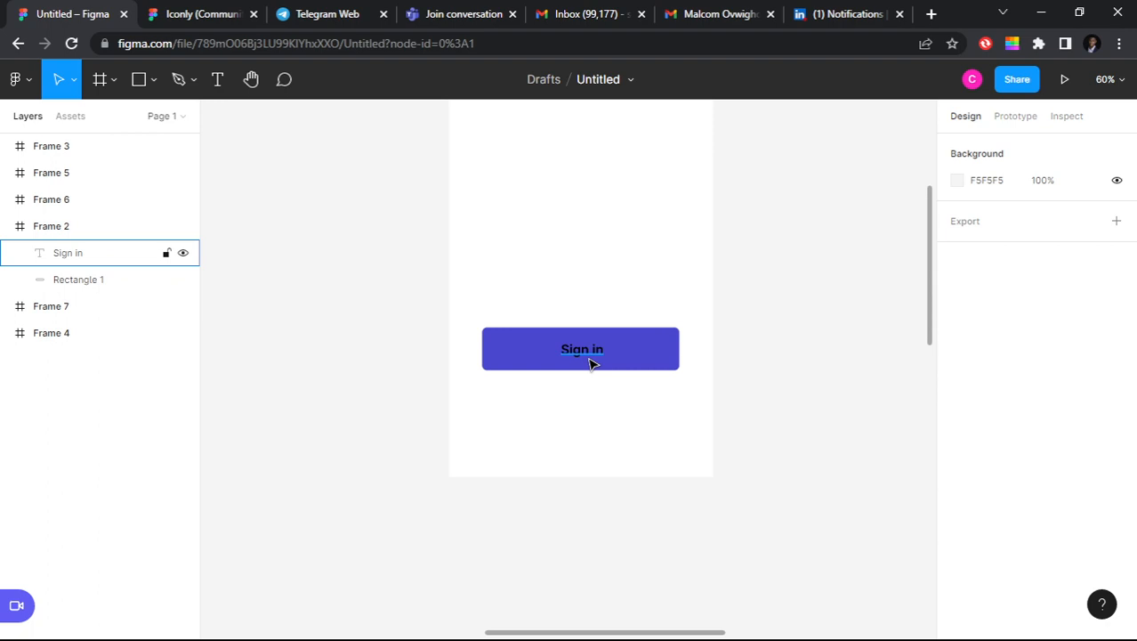
# Step: Change the fill colour of the Sign in text to white, FFFFFF
pyautogui.scroll(3, 587, 355)
pyautogui.click(584, 351)
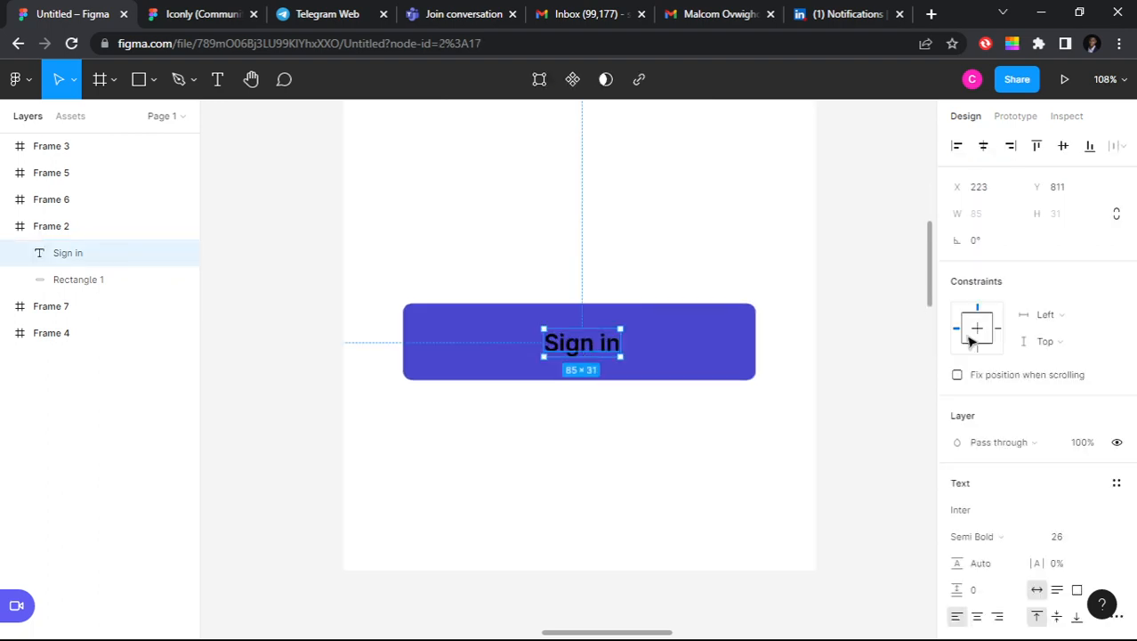
pyautogui.scroll(-4, 956, 399)
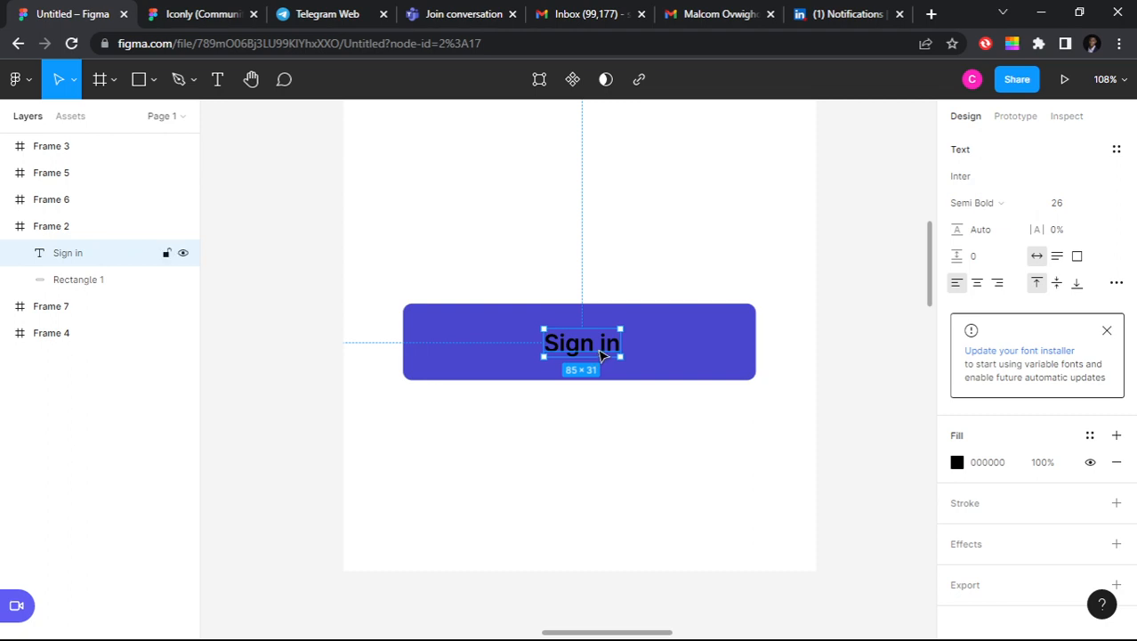
pyautogui.click(961, 470)
pyautogui.write('ffffff')
pyautogui.press('Return')
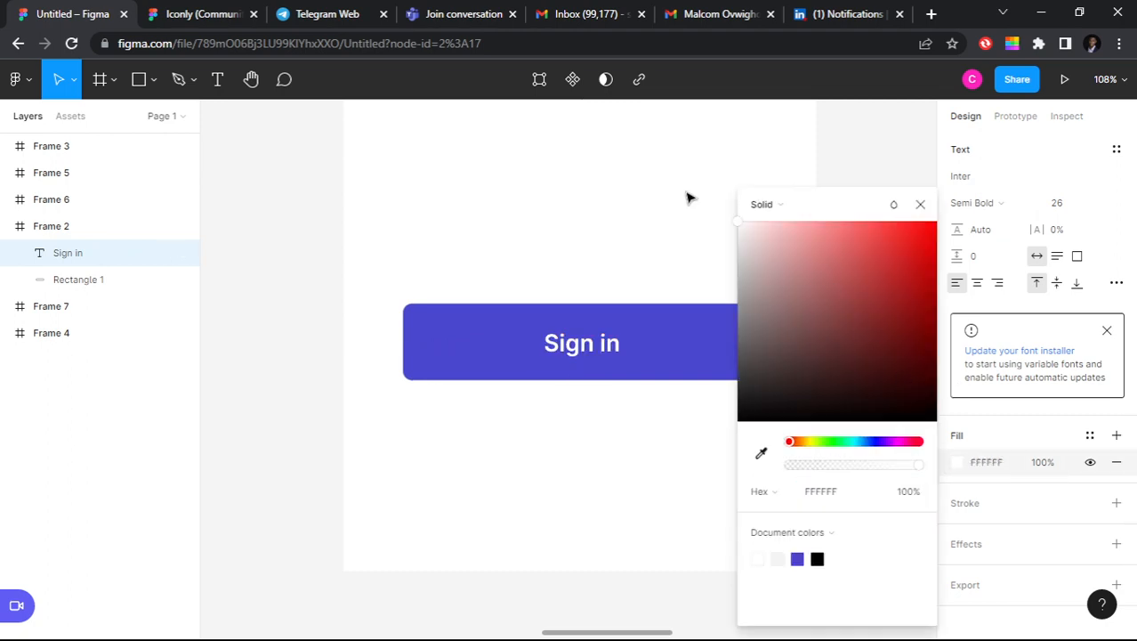
pyautogui.click(577, 459)
pyautogui.click(582, 345)
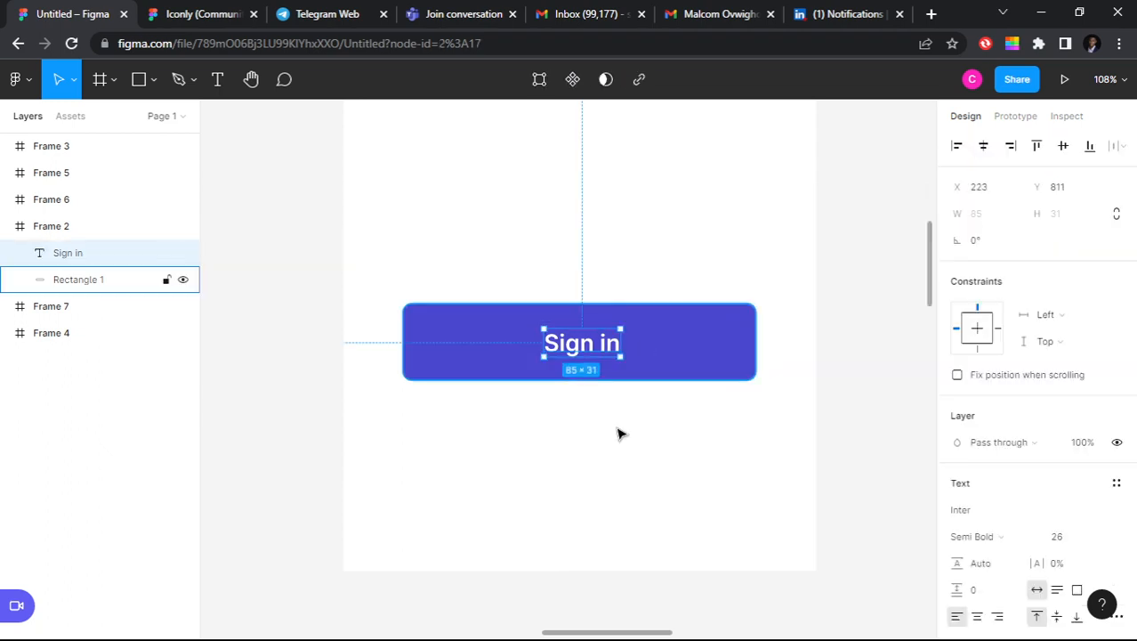
pyautogui.scroll(-3, 999, 363)
pyautogui.scroll(-5, 999, 363)
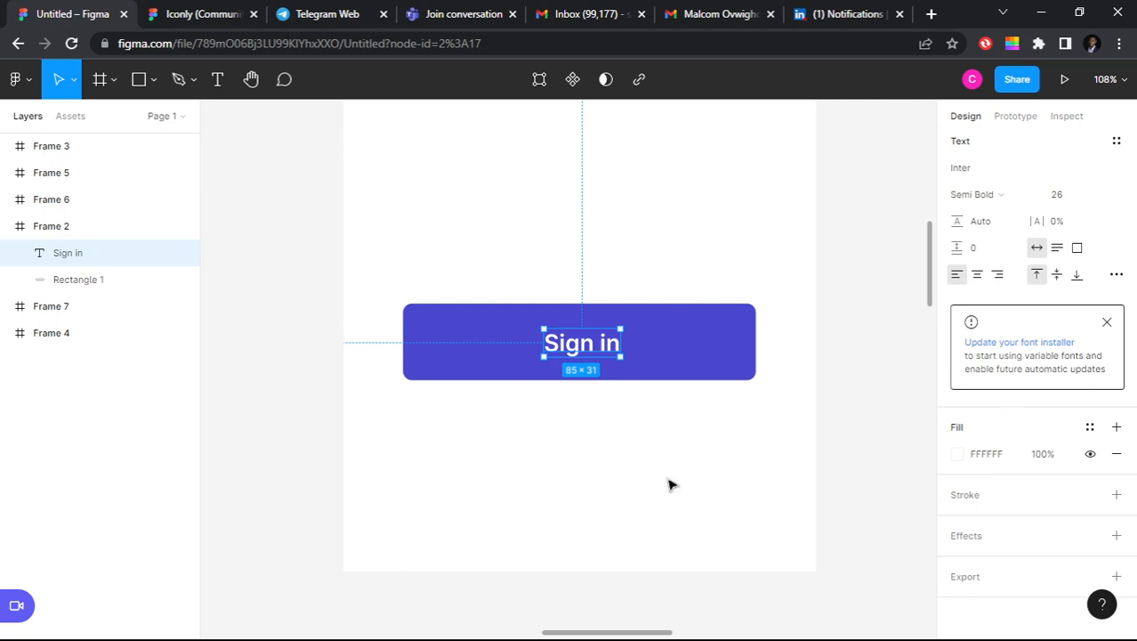
# Step: Duplicate the Sign in button with its label to form a stacked pair, and change the lower label to "Sign up"
pyautogui.moveTo(344, 264); pyautogui.dragTo(805, 445)
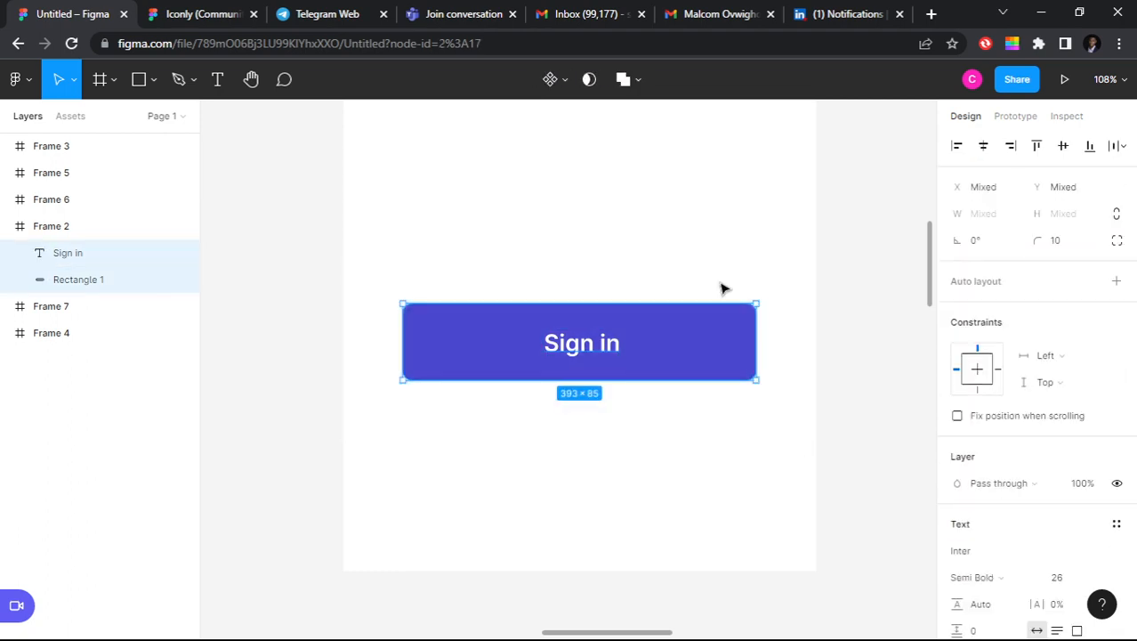
pyautogui.moveTo(722, 353); pyautogui.dragTo(708, 331)
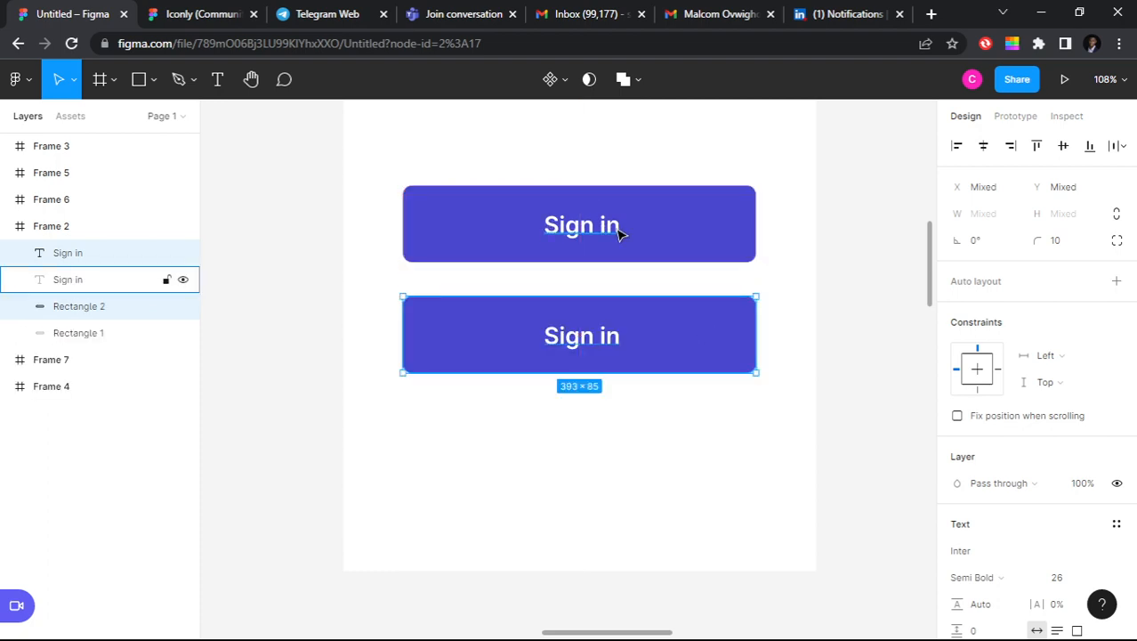
pyautogui.doubleClick(605, 337)
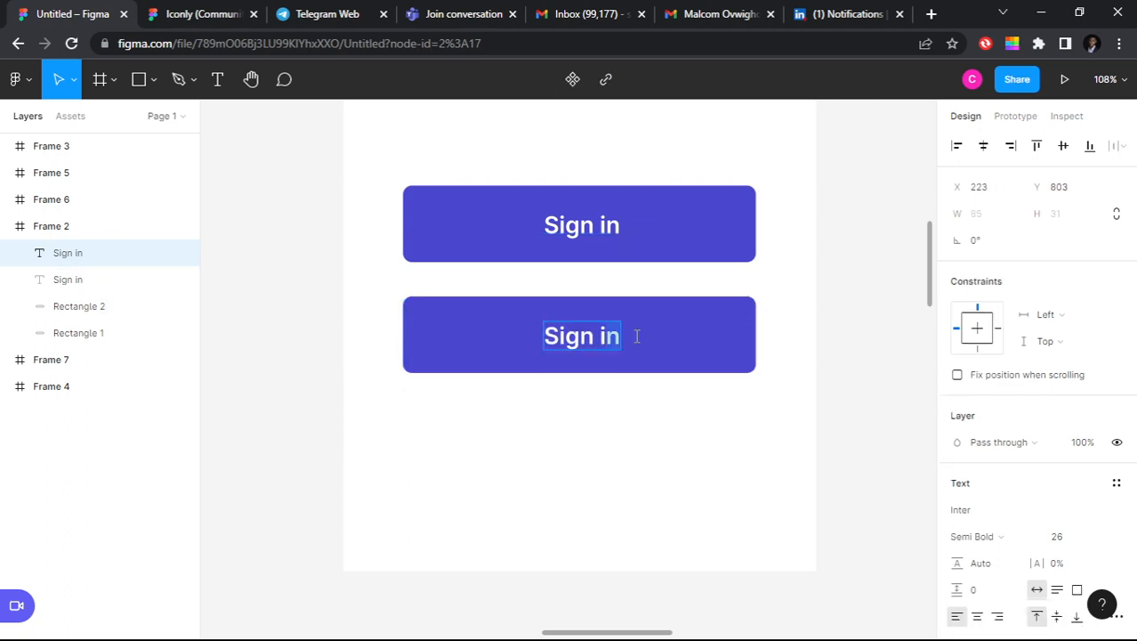
pyautogui.write('Sign up')
pyautogui.press('Escape')
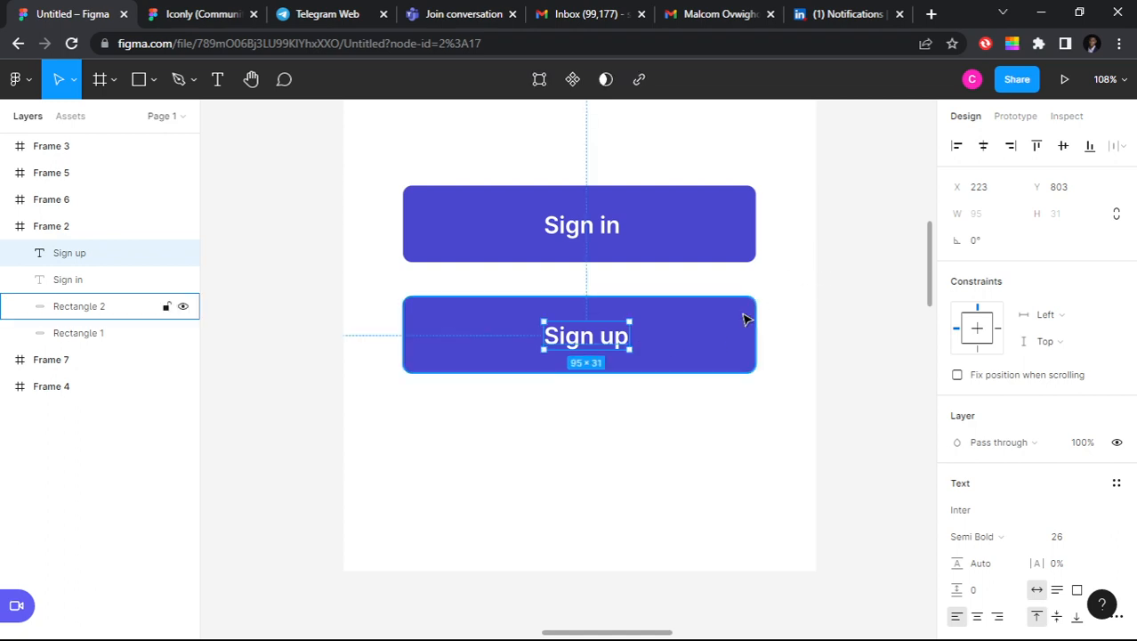
# Step: Remove the fill from the Sign up button's rectangle
pyautogui.click(745, 319)
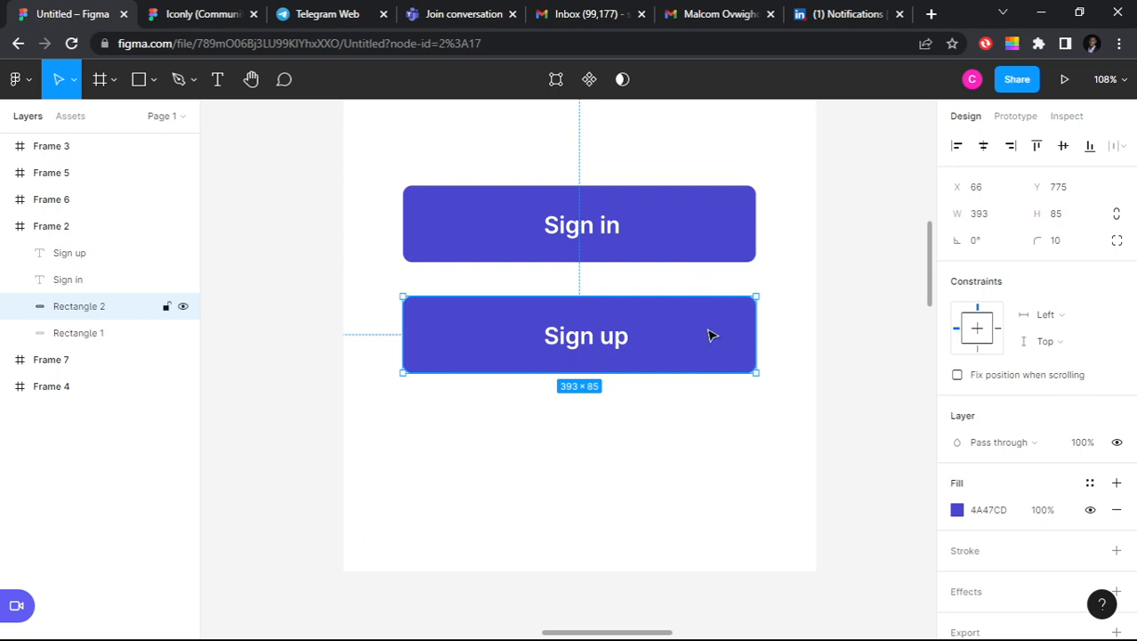
pyautogui.scroll(-1, 1055, 414)
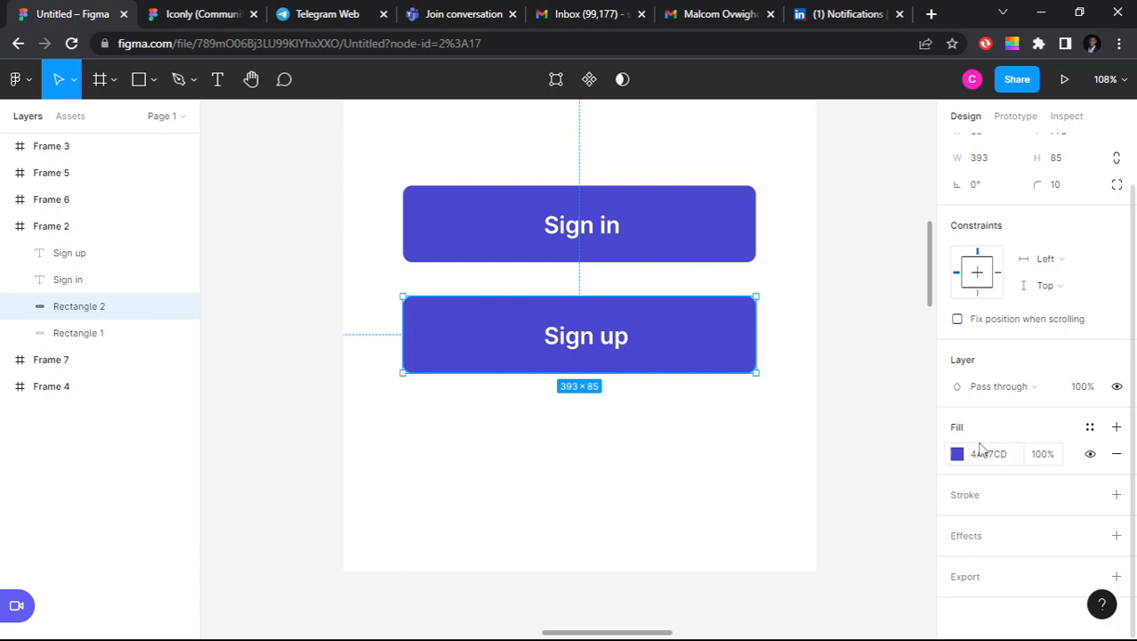
pyautogui.click(1117, 454)
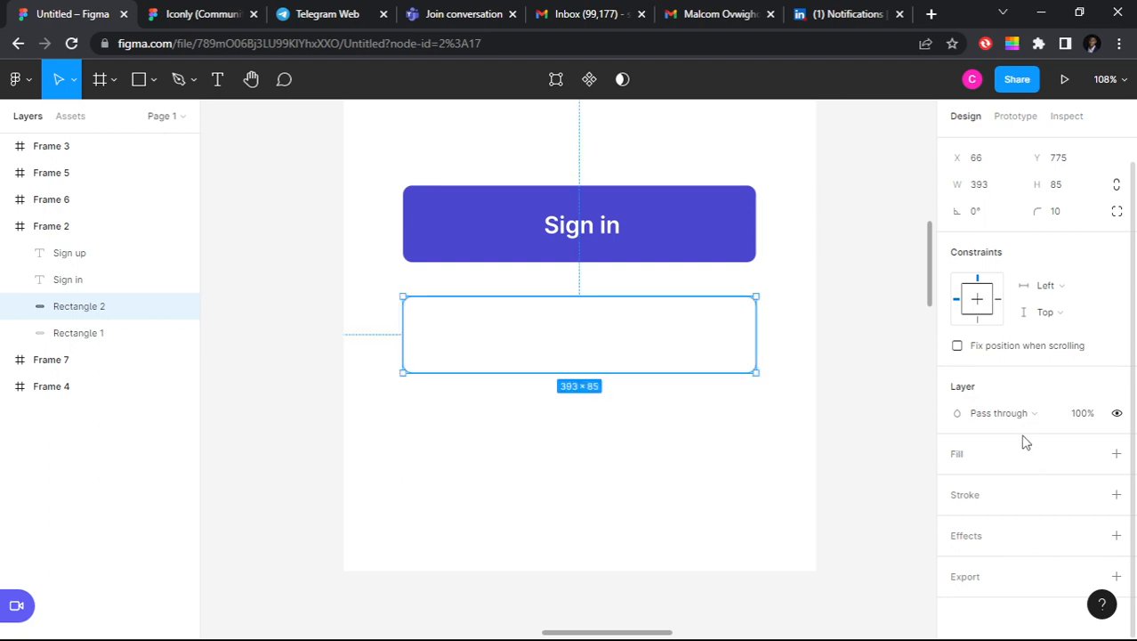
# Step: Add a stroke to the Sign up button's rectangle and sample its colour, 4A47CD, from the Sign in button
pyautogui.click(973, 503)
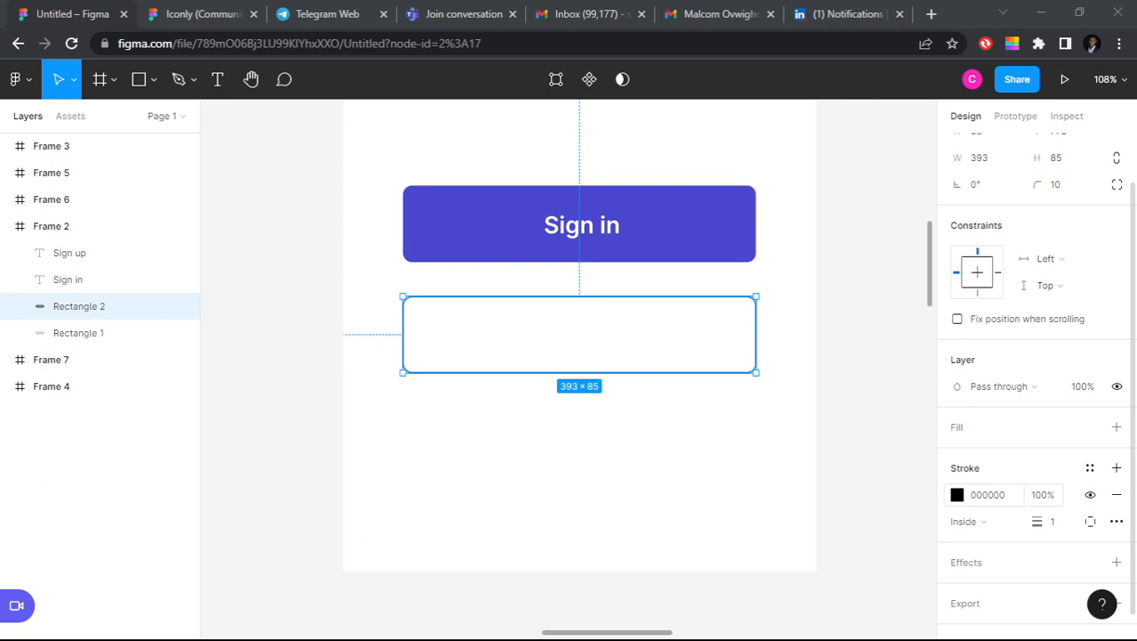
pyautogui.click(958, 495)
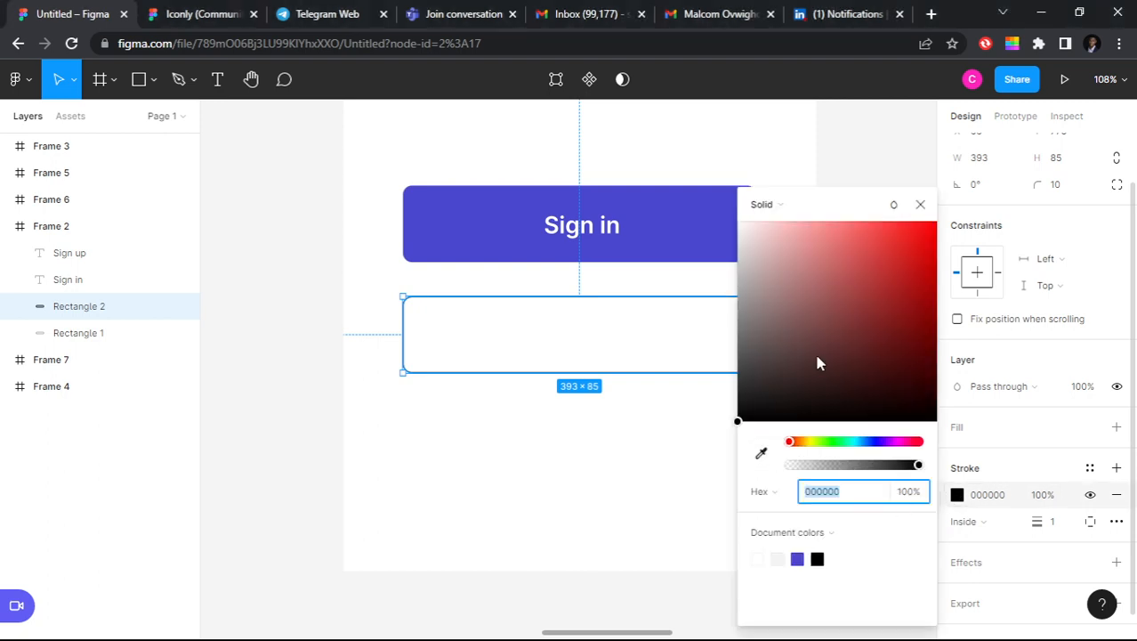
pyautogui.click(762, 455)
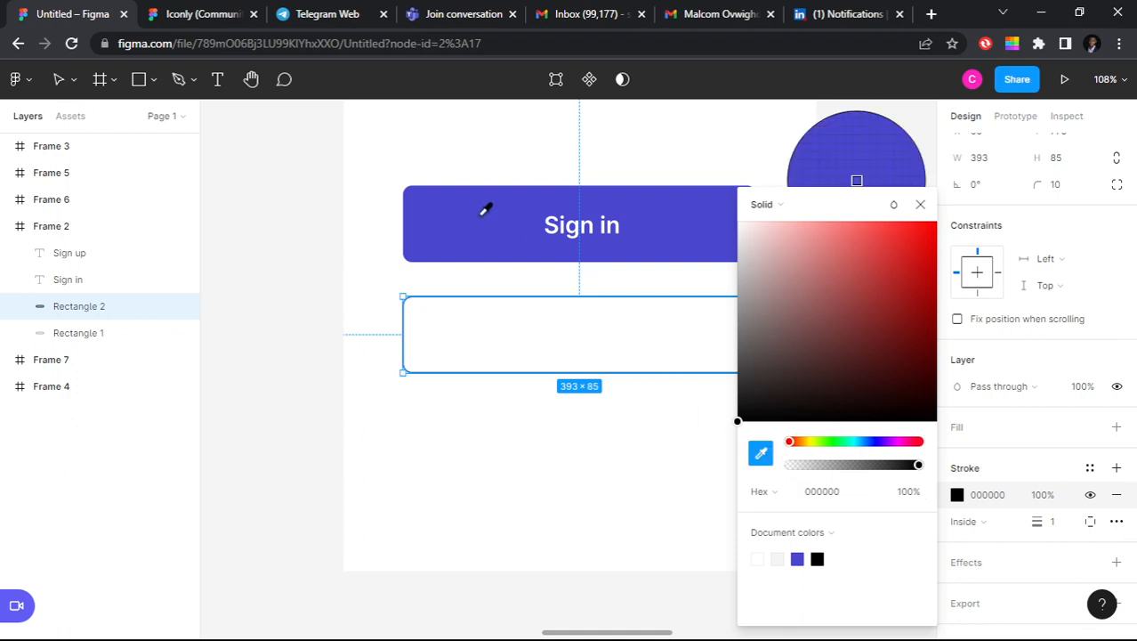
pyautogui.click(484, 246)
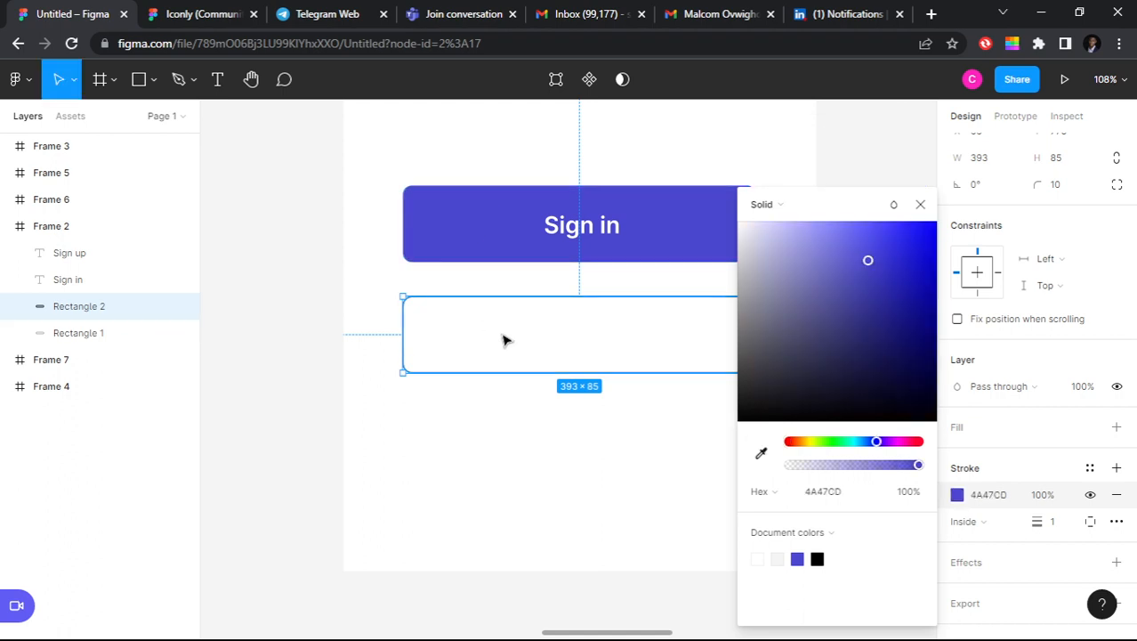
pyautogui.click(506, 491)
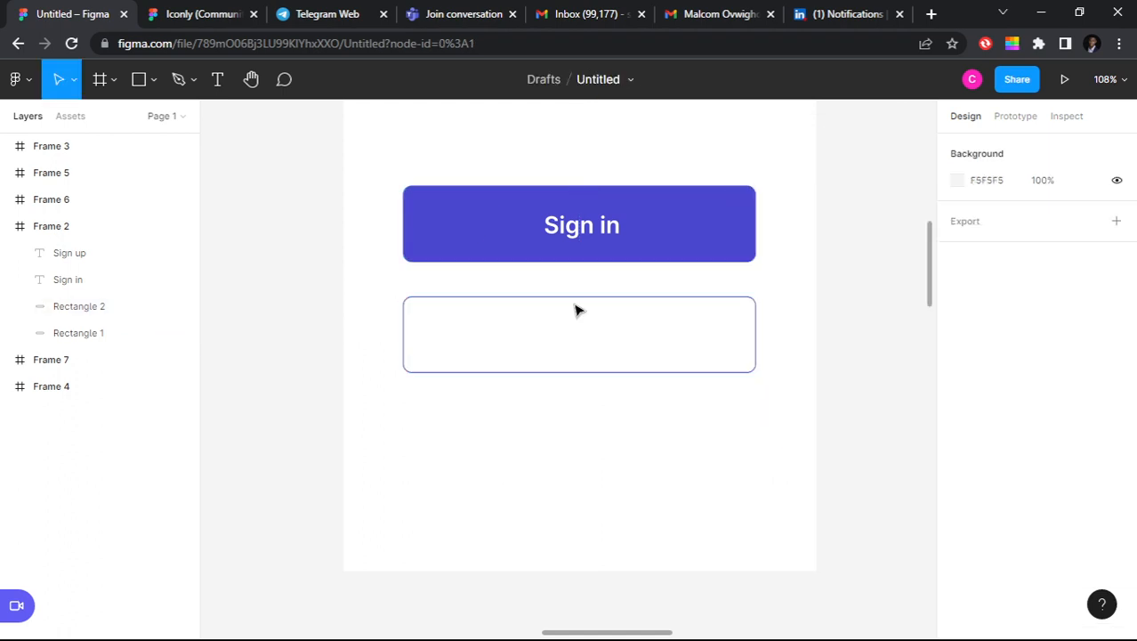
# Step: Set the stroke thickness of the Sign up button's rectangle to 5
pyautogui.click(633, 307)
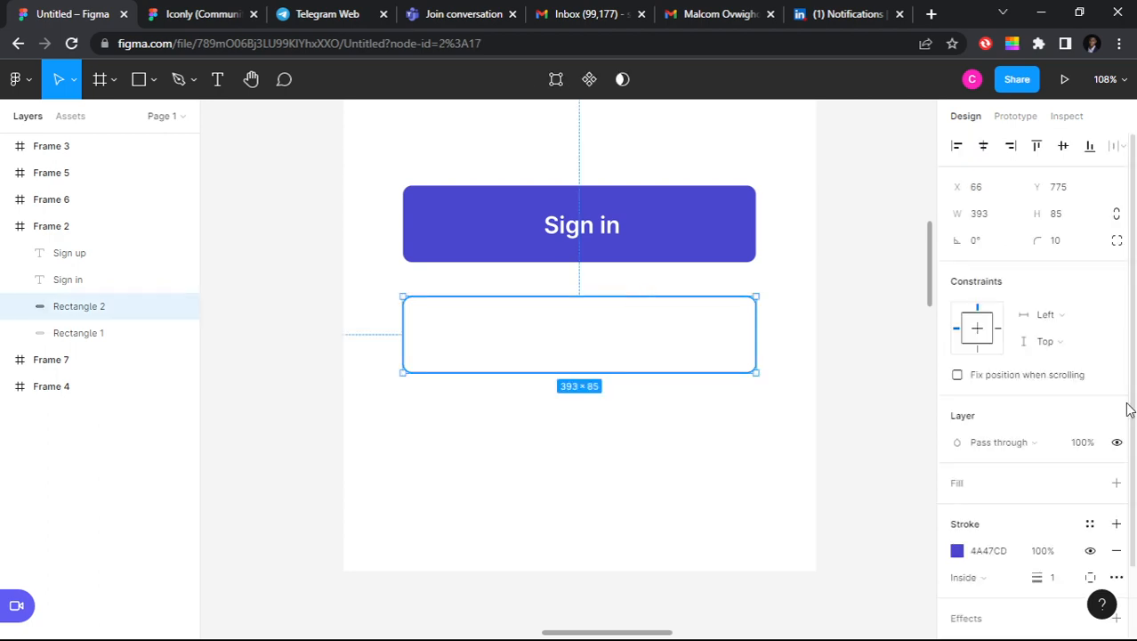
pyautogui.scroll(-2, 1032, 445)
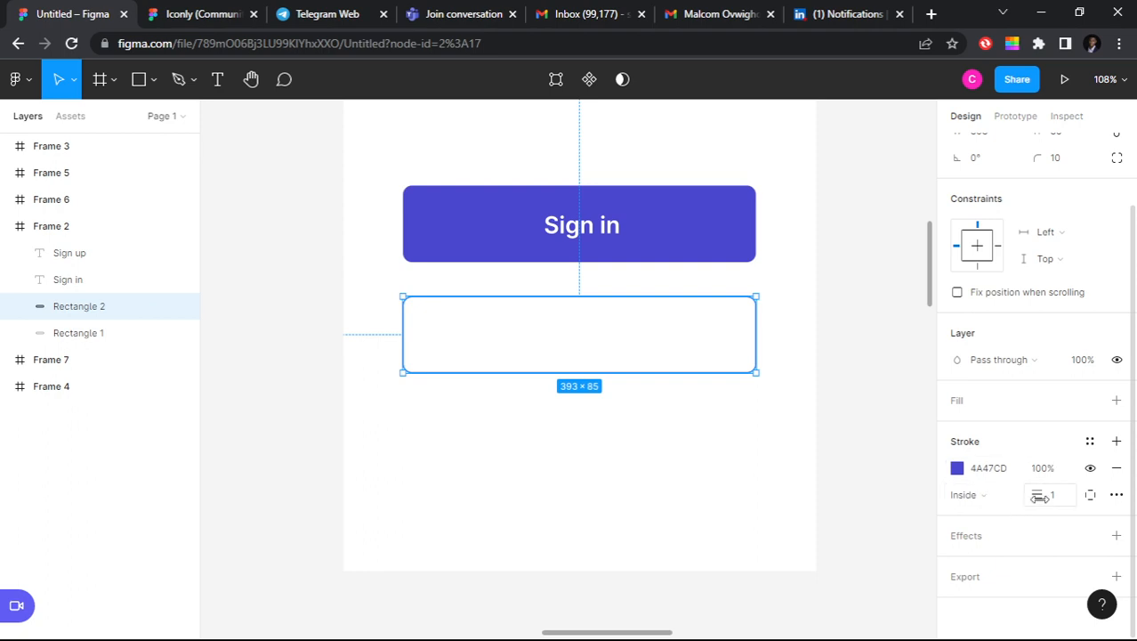
pyautogui.click(994, 499)
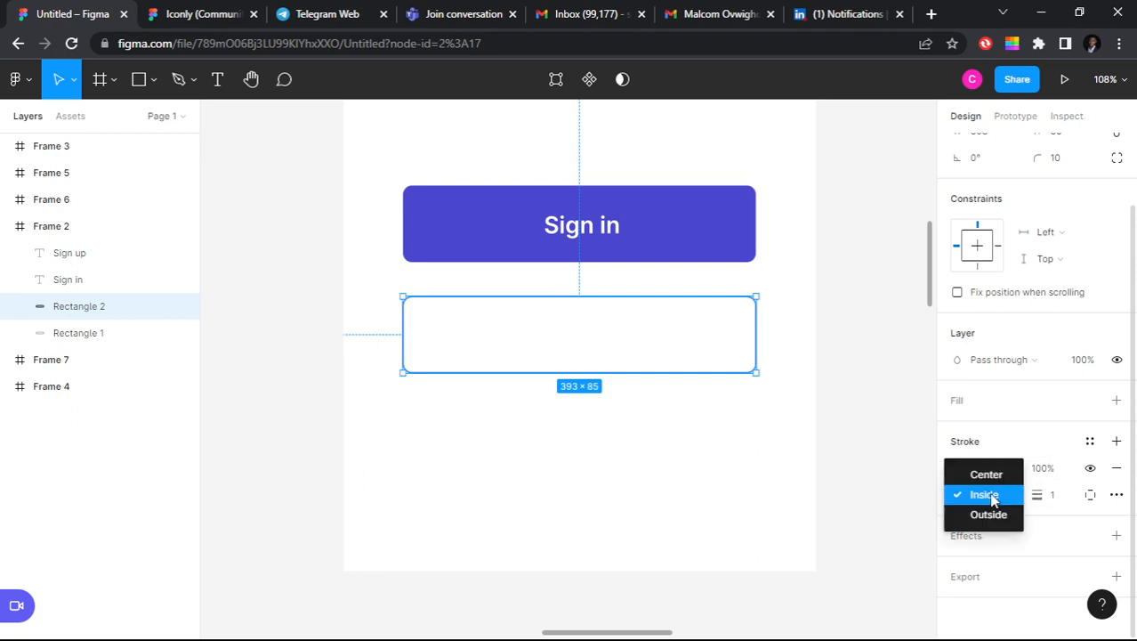
pyautogui.click(993, 500)
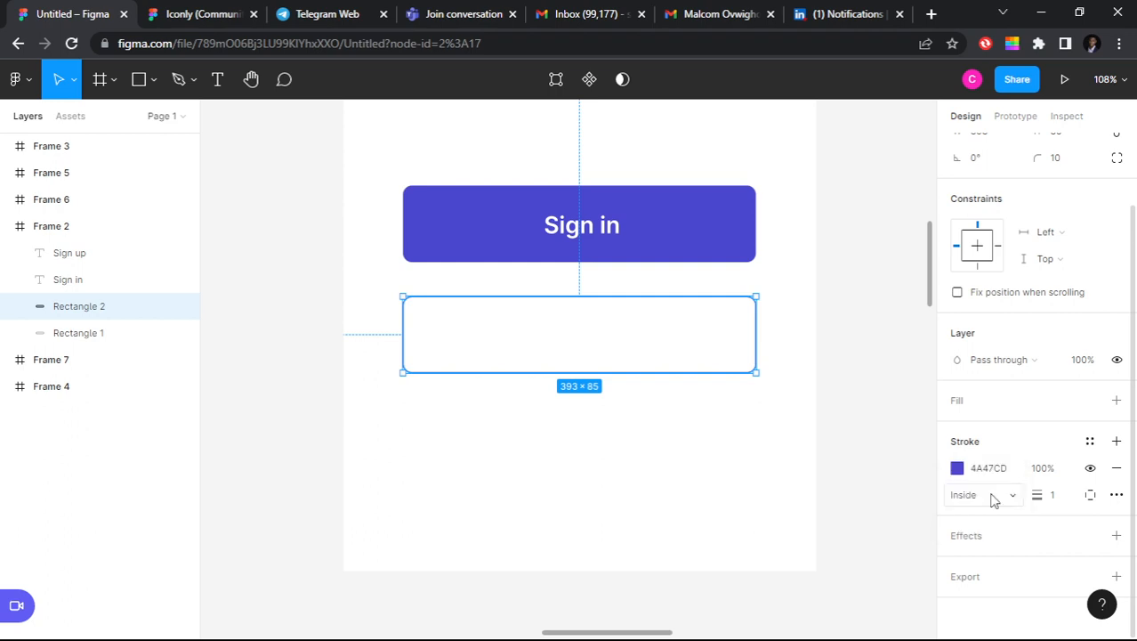
pyautogui.click(993, 498)
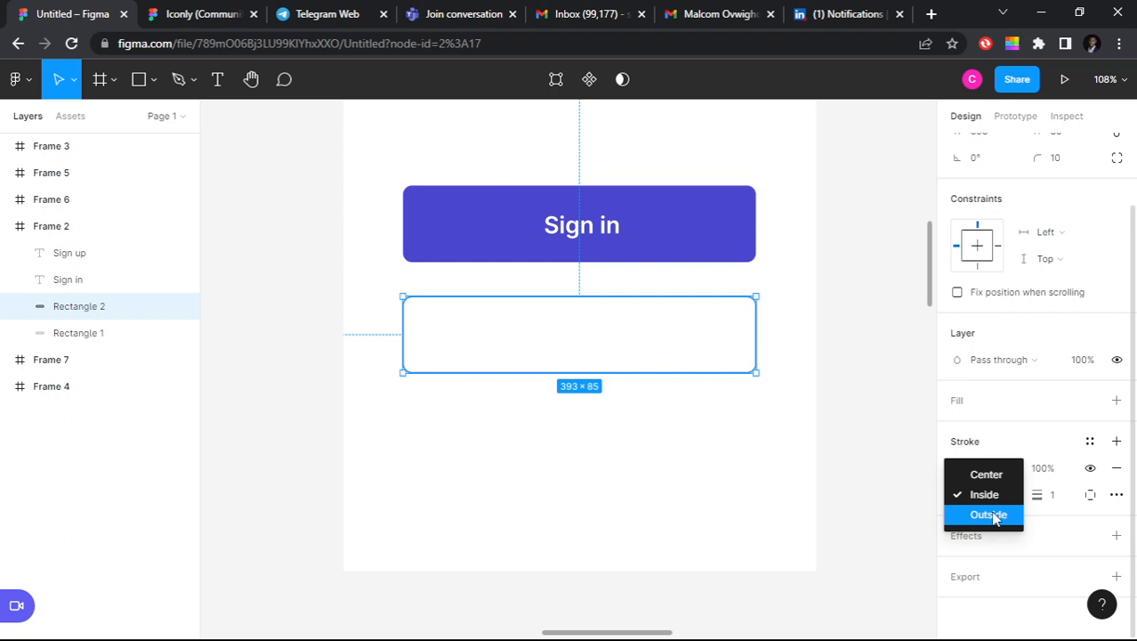
pyautogui.click(1058, 505)
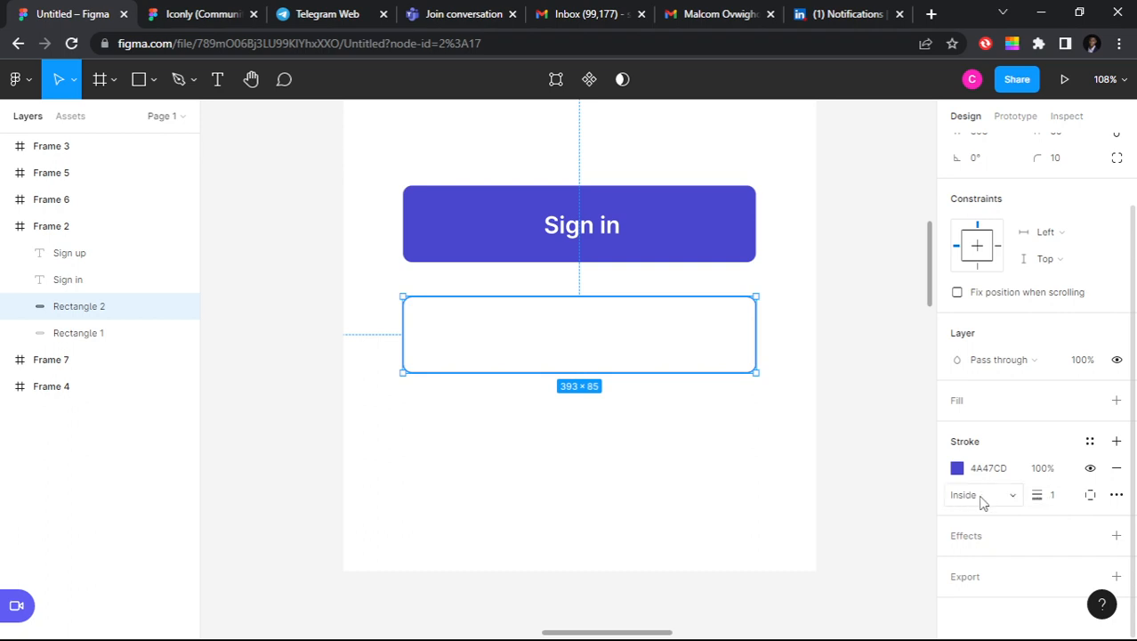
pyautogui.click(1057, 497)
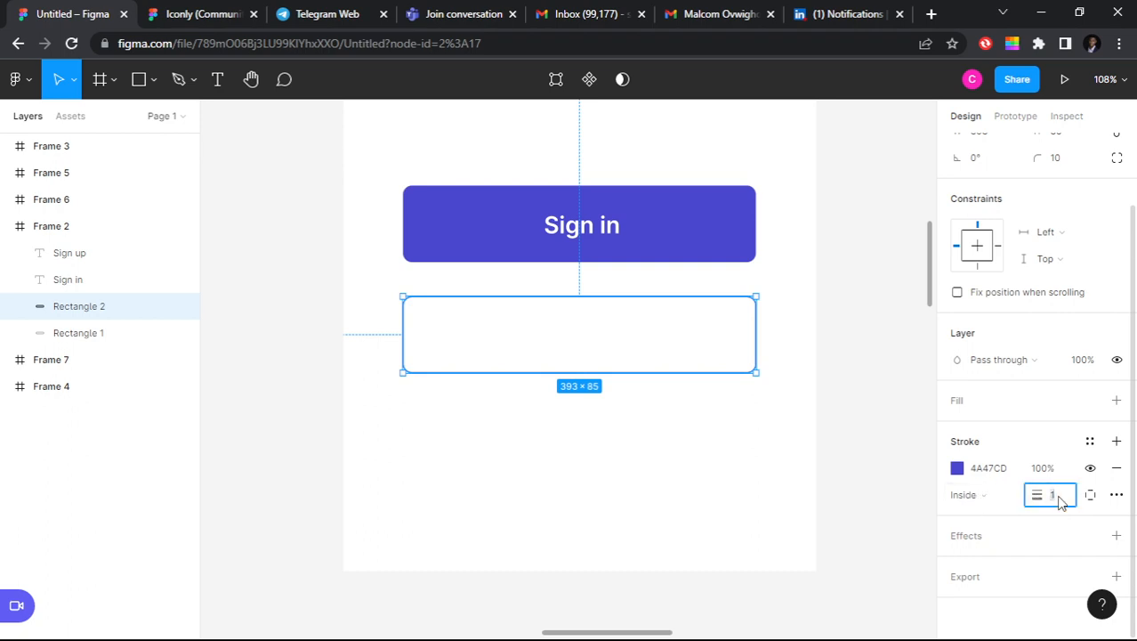
pyautogui.write('5')
pyautogui.press('Return')
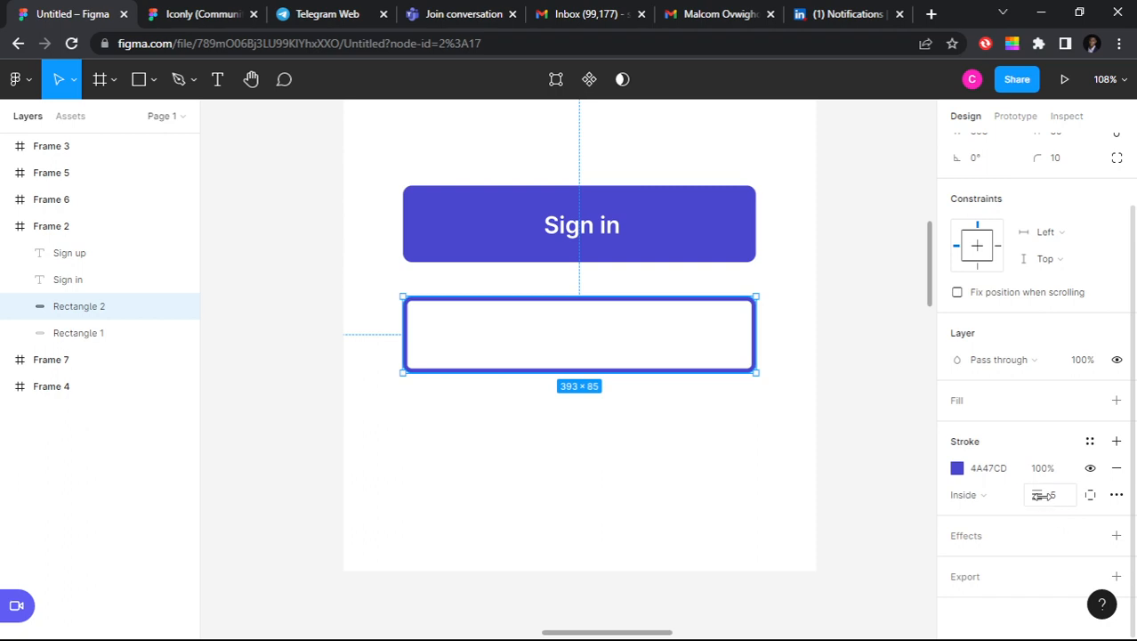
# Step: Try the Center stroke alignment on the Sign up rectangle with the stroke thickness increased to 26
pyautogui.moveTo(1041, 495); pyautogui.dragTo(1050, 496)
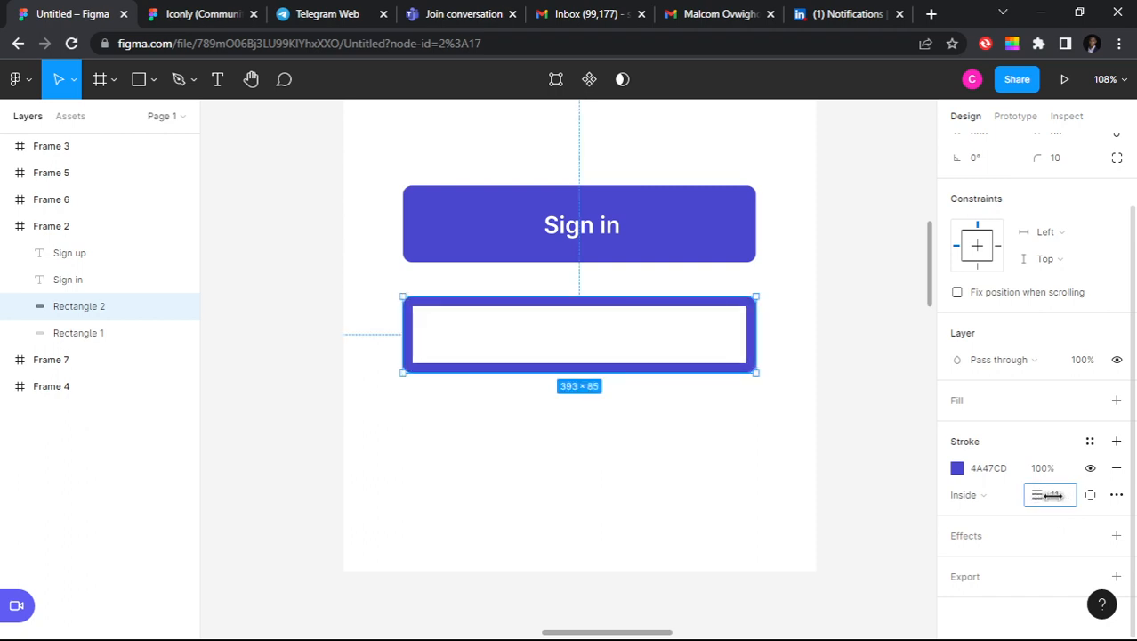
pyautogui.click(995, 496)
pyautogui.click(986, 475)
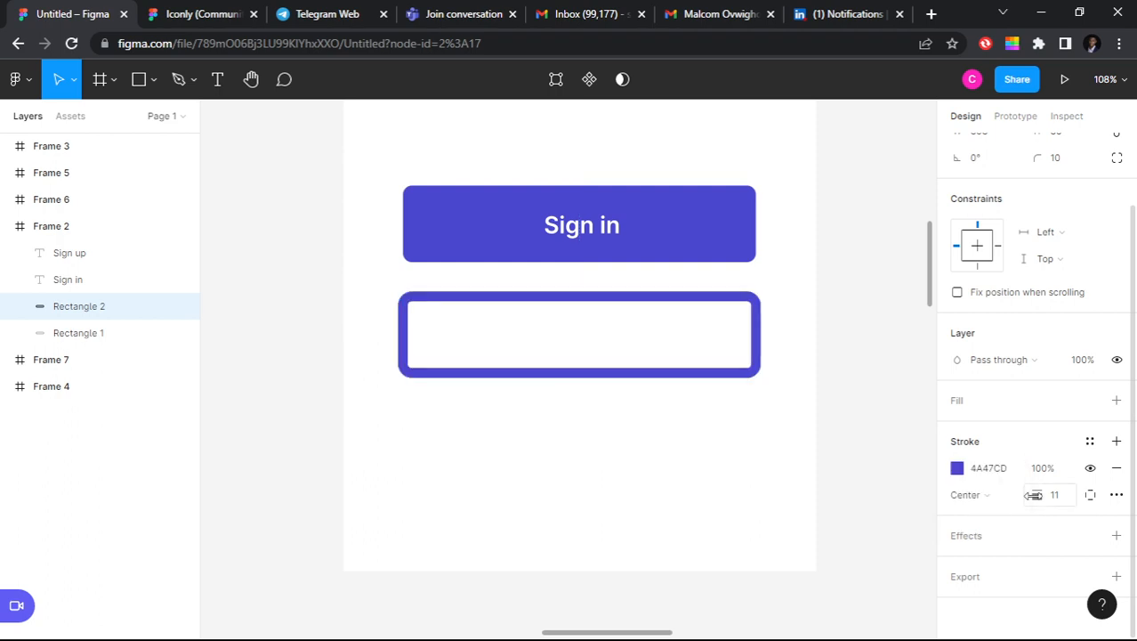
pyautogui.moveTo(1038, 496); pyautogui.dragTo(1051, 495)
# Step: Align the Sign up rectangle's stroke to Outside and reduce its thickness to 4
pyautogui.click(986, 497)
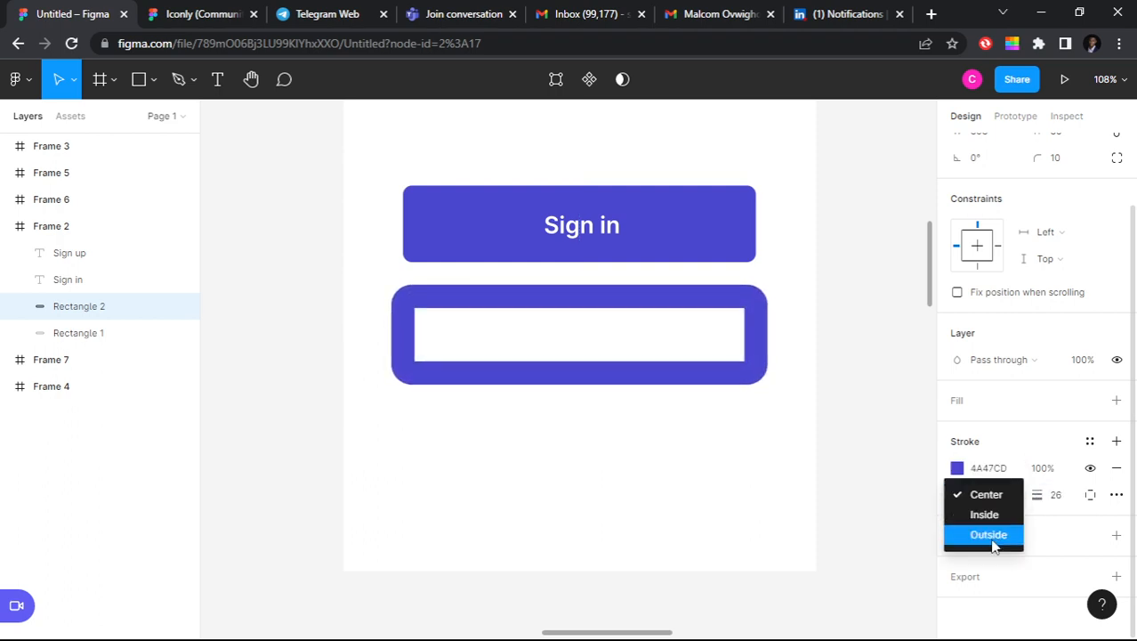
pyautogui.click(989, 535)
pyautogui.click(1055, 495)
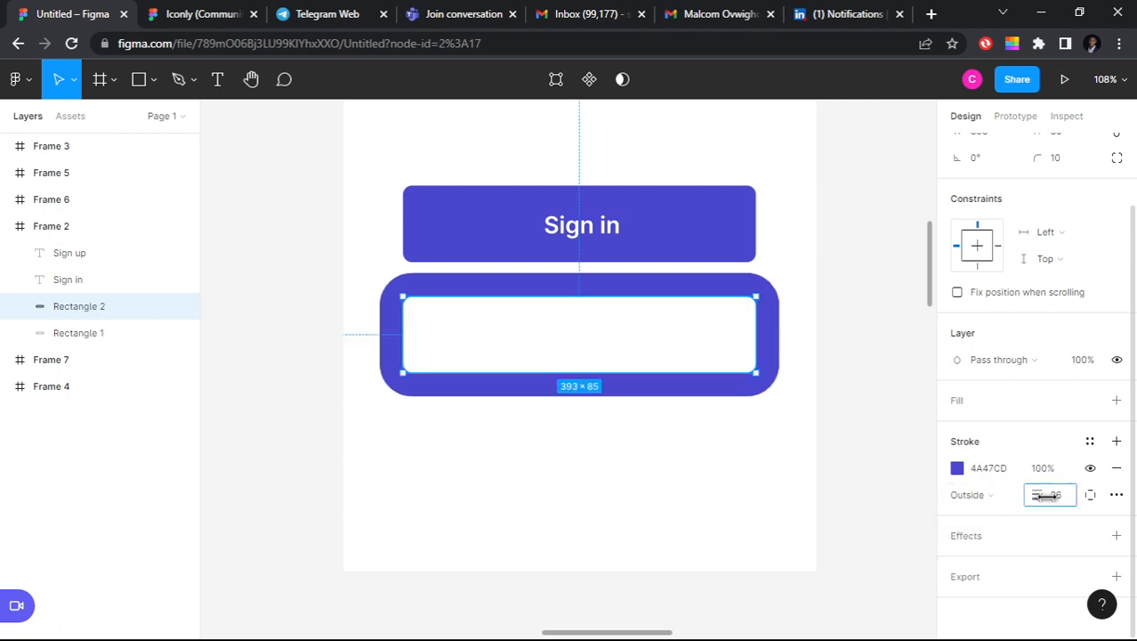
pyautogui.write('16')
pyautogui.moveTo(1030, 495)
pyautogui.mouseDown()
pyautogui.moveTo(1046, 496)
pyautogui.moveTo(1010, 499)
pyautogui.mouseUp()
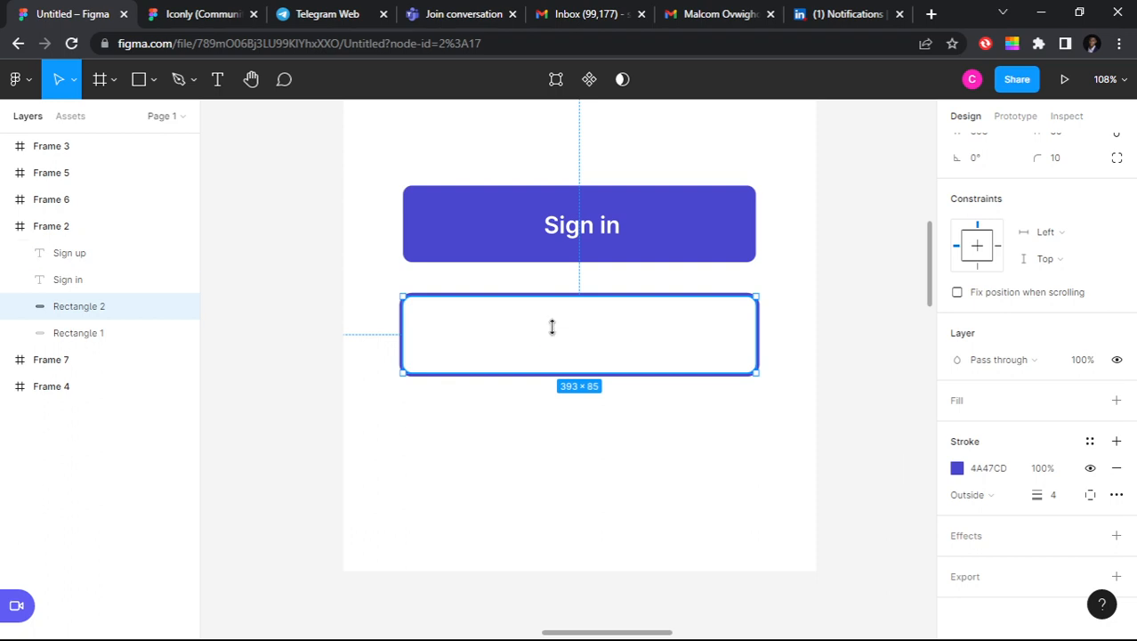
# Step: Change the fill of the Sign up text to the purple sampled from the Sign in button
pyautogui.click(609, 345)
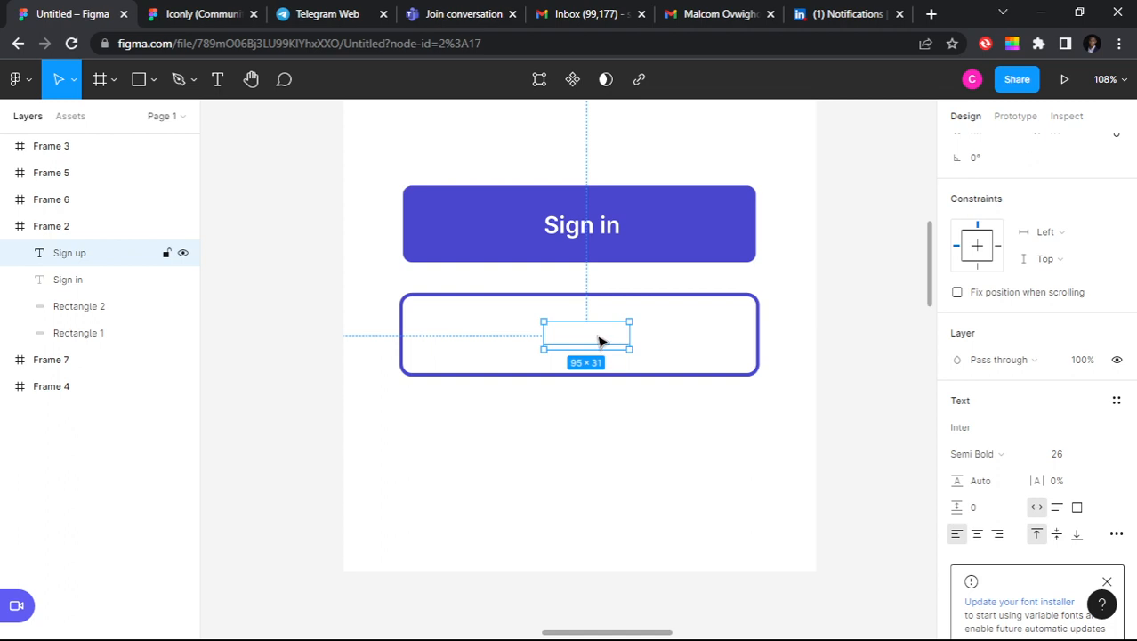
pyautogui.scroll(-5, 1030, 381)
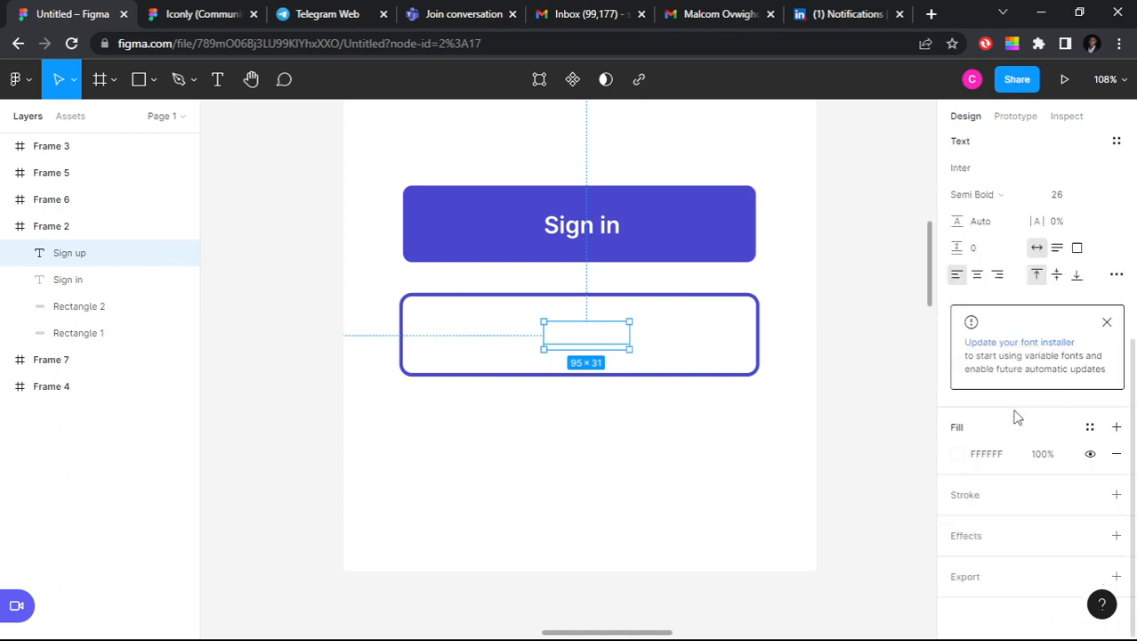
pyautogui.click(958, 456)
pyautogui.click(760, 454)
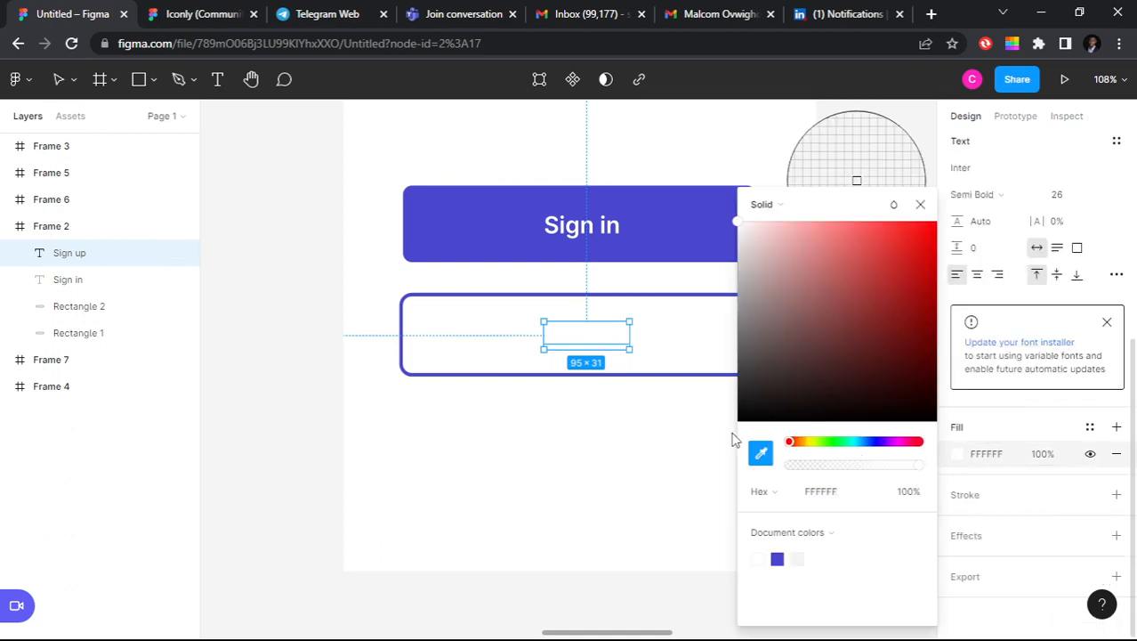
pyautogui.click(497, 217)
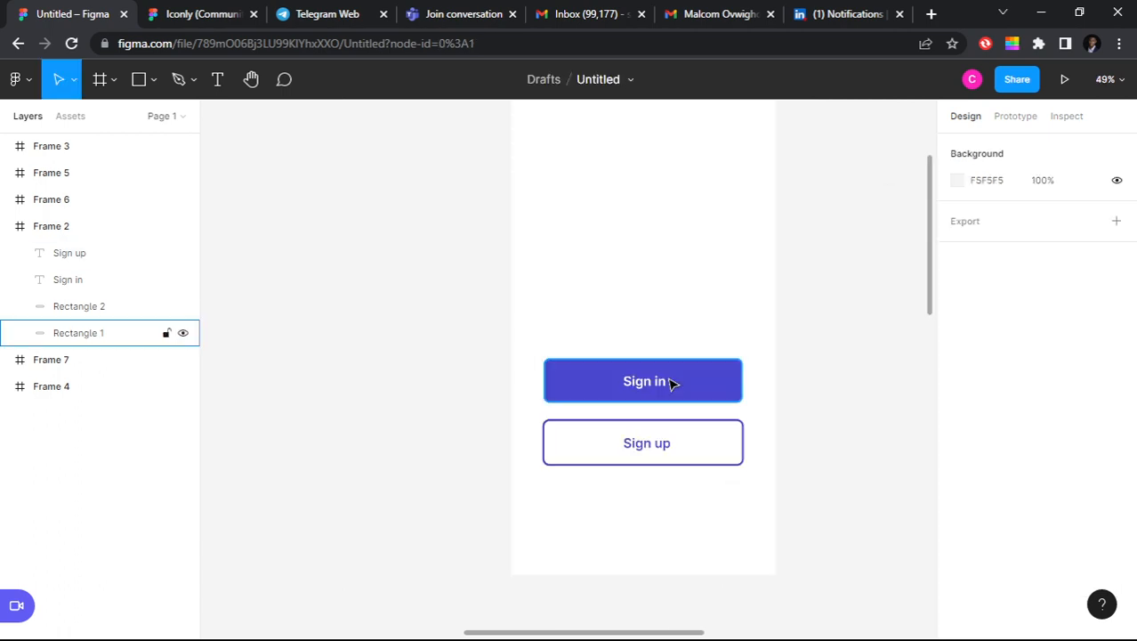
# Step: Add a drop shadow effect to the Sign in button's rectangle
pyautogui.scroll(3, 672, 382)
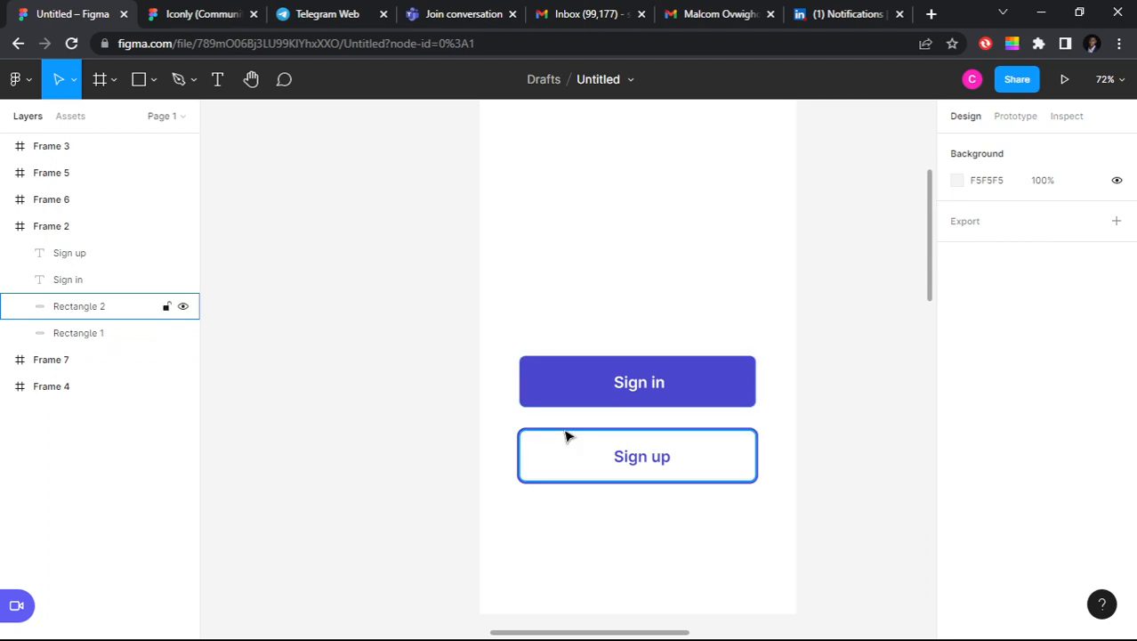
pyautogui.scroll(-2, 566, 436)
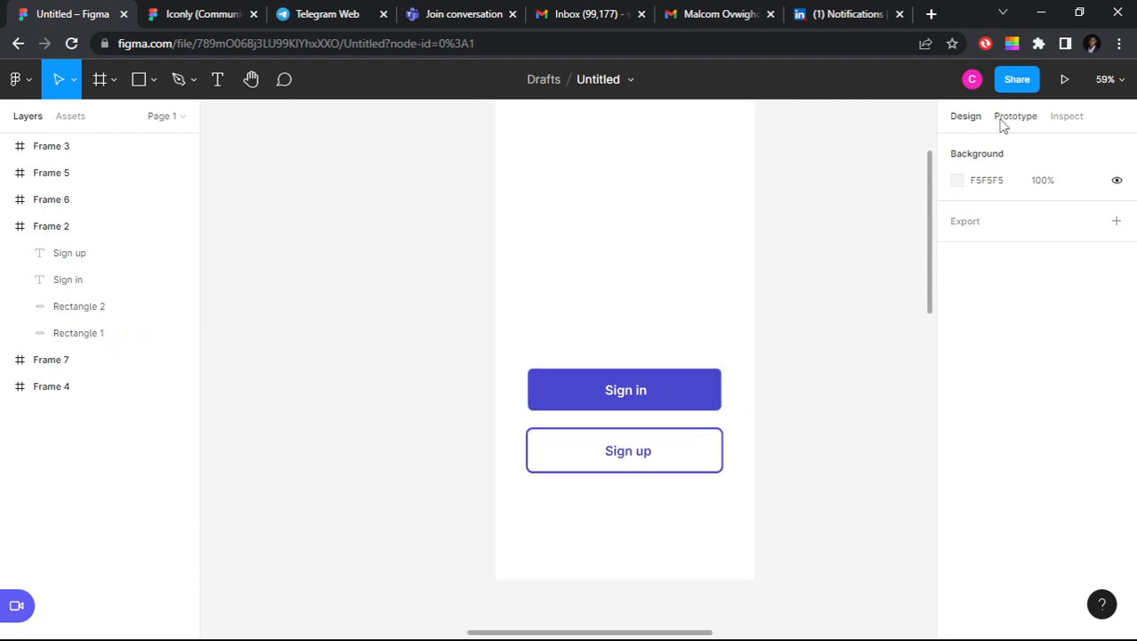
pyautogui.click(647, 374)
pyautogui.scroll(-2, 1051, 437)
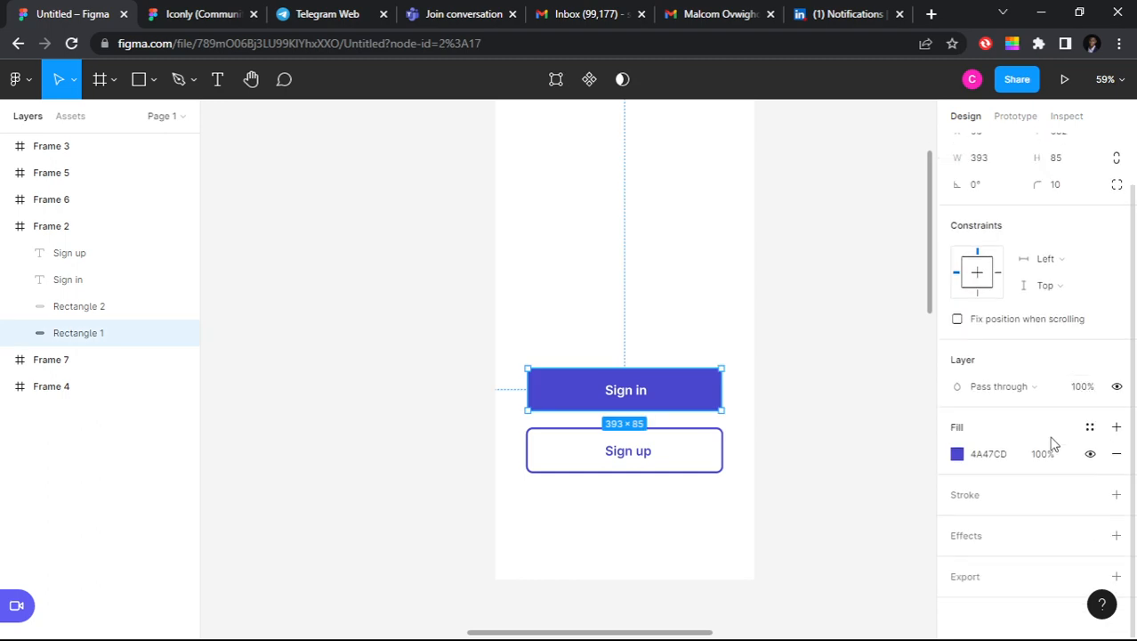
pyautogui.scroll(2, 748, 449)
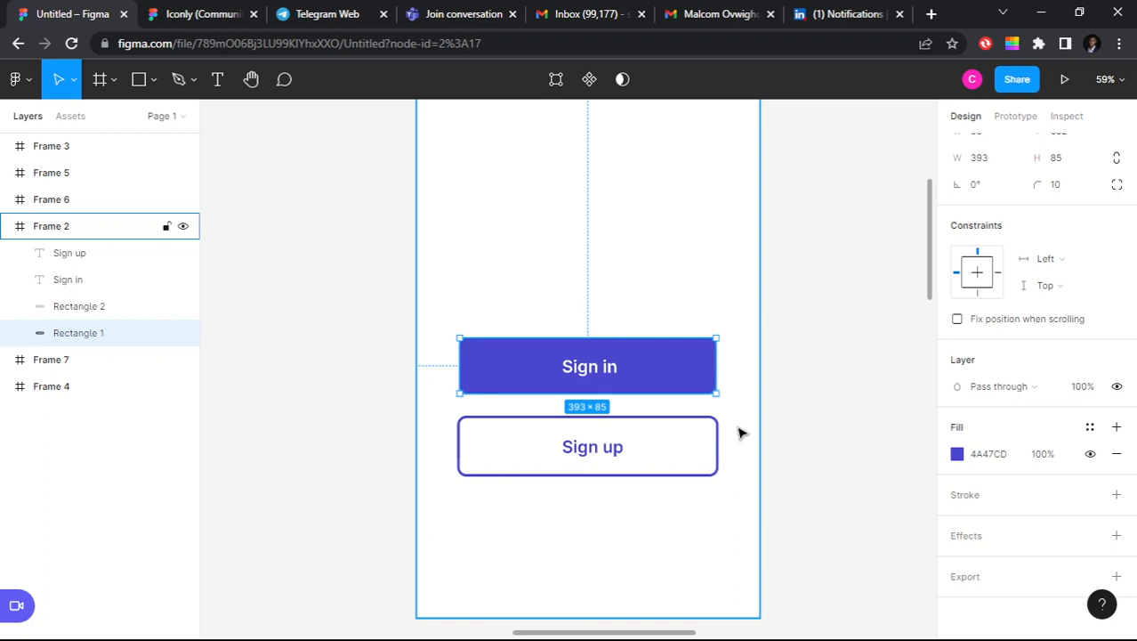
pyautogui.scroll(3, 740, 433)
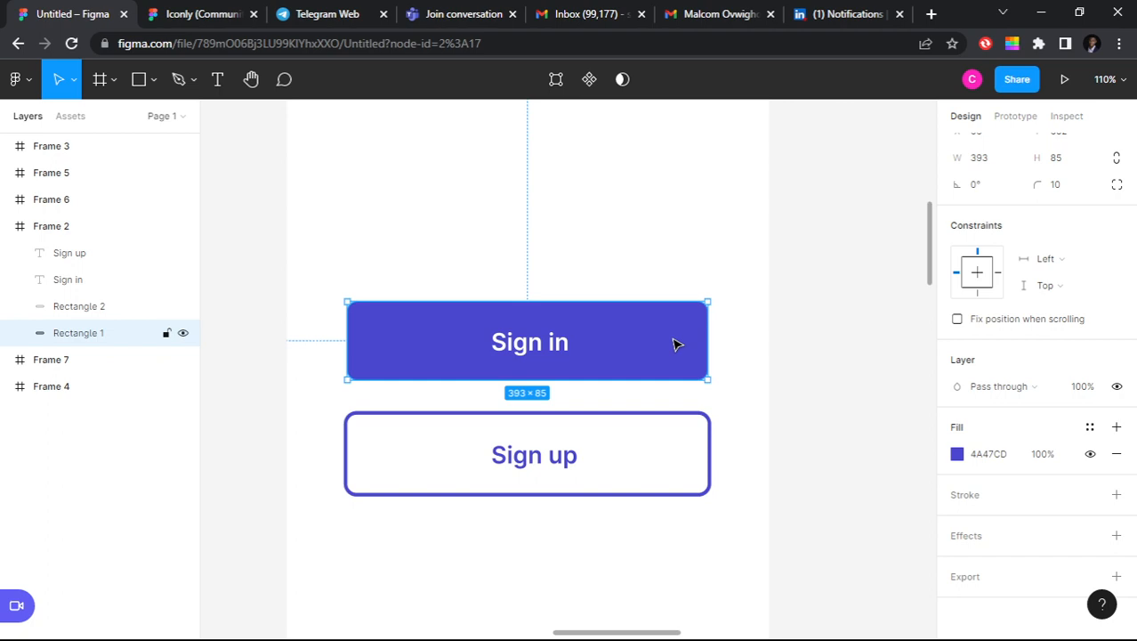
pyautogui.click(975, 535)
pyautogui.scroll(-1, 1001, 459)
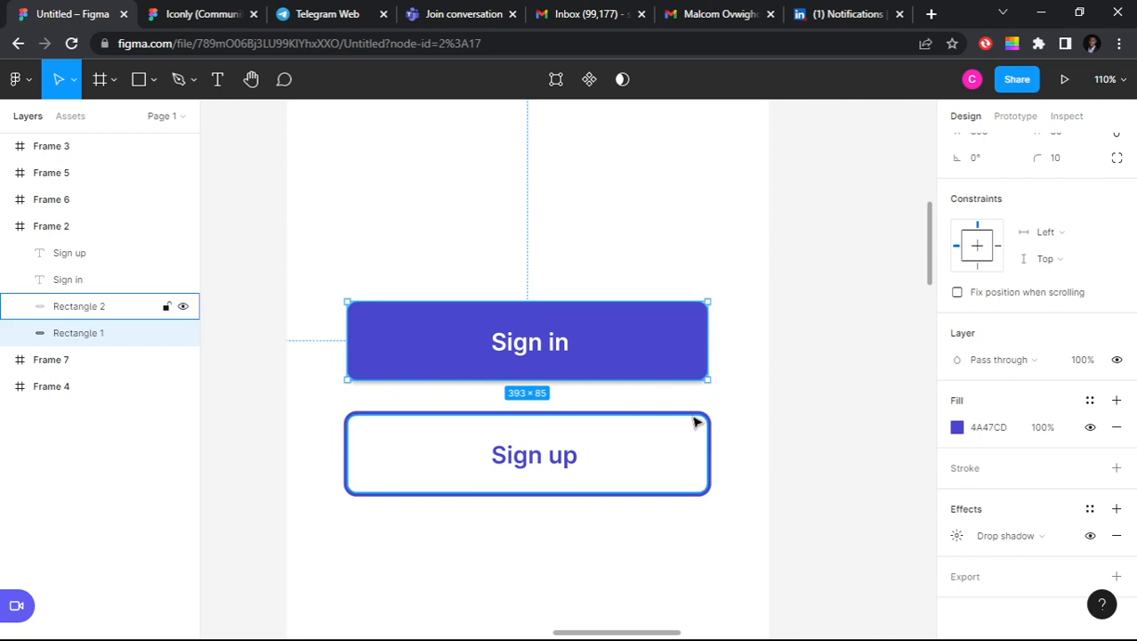
pyautogui.scroll(5, 696, 422)
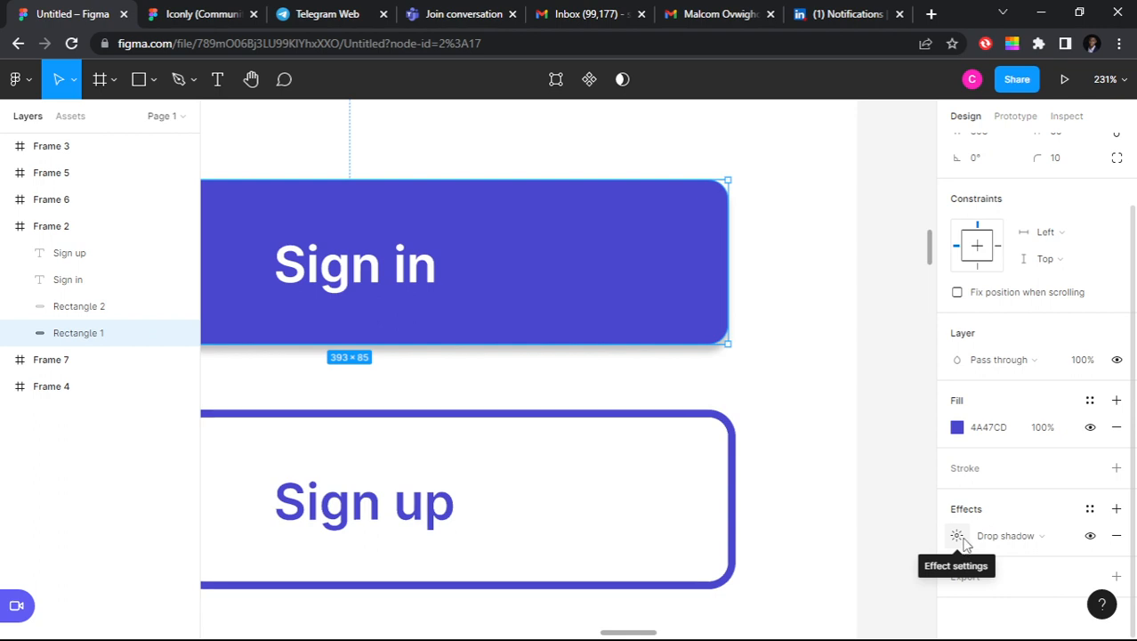
# Step: Raise the opacity of the Sign in button's black drop shadow to 94%
pyautogui.click(959, 537)
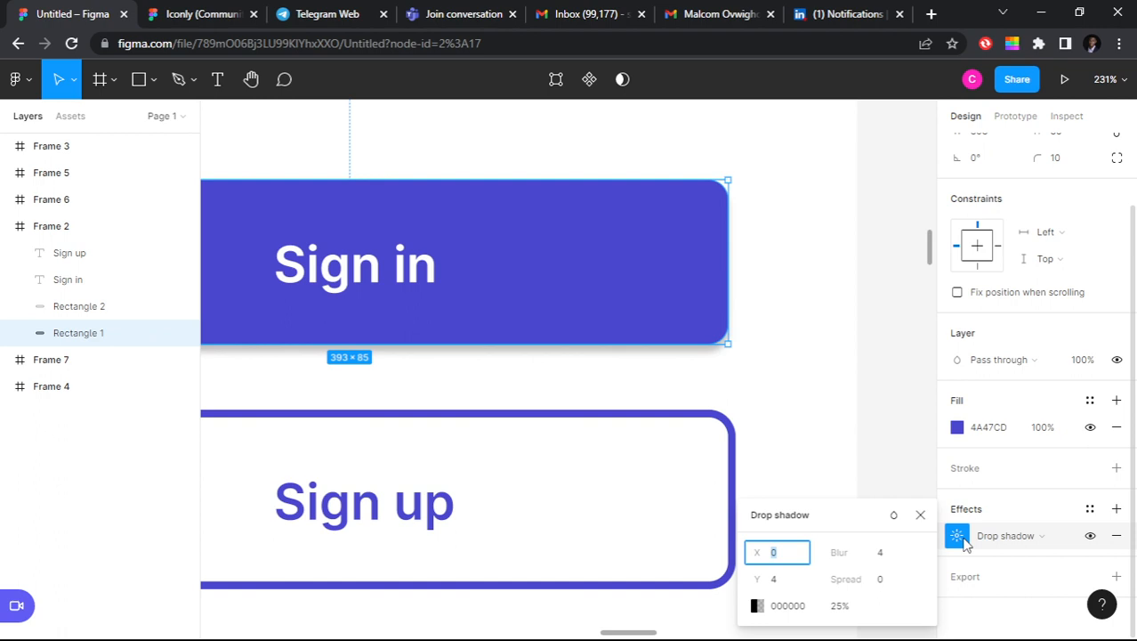
pyautogui.scroll(-3, 717, 239)
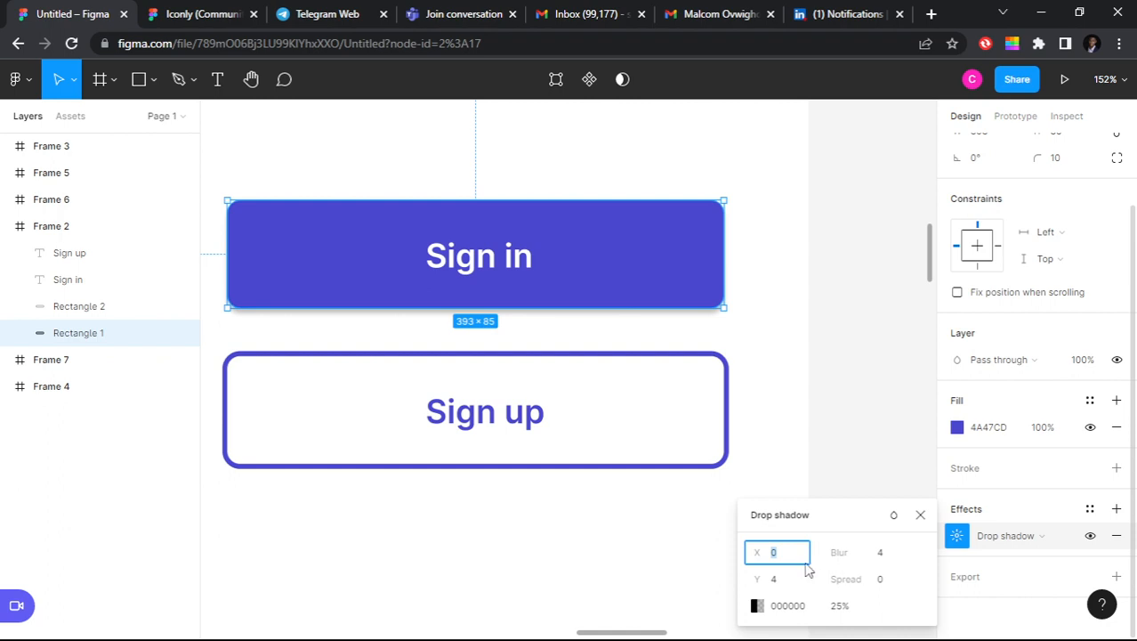
pyautogui.click(774, 603)
pyautogui.click(758, 605)
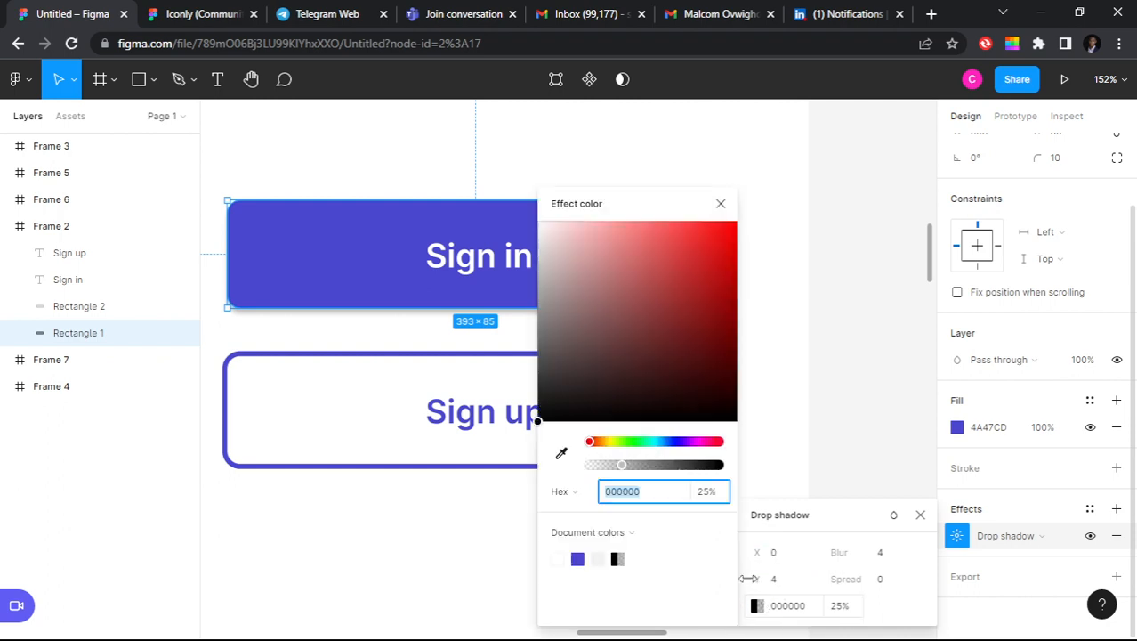
pyautogui.moveTo(623, 465); pyautogui.dragTo(712, 465)
pyautogui.click(721, 204)
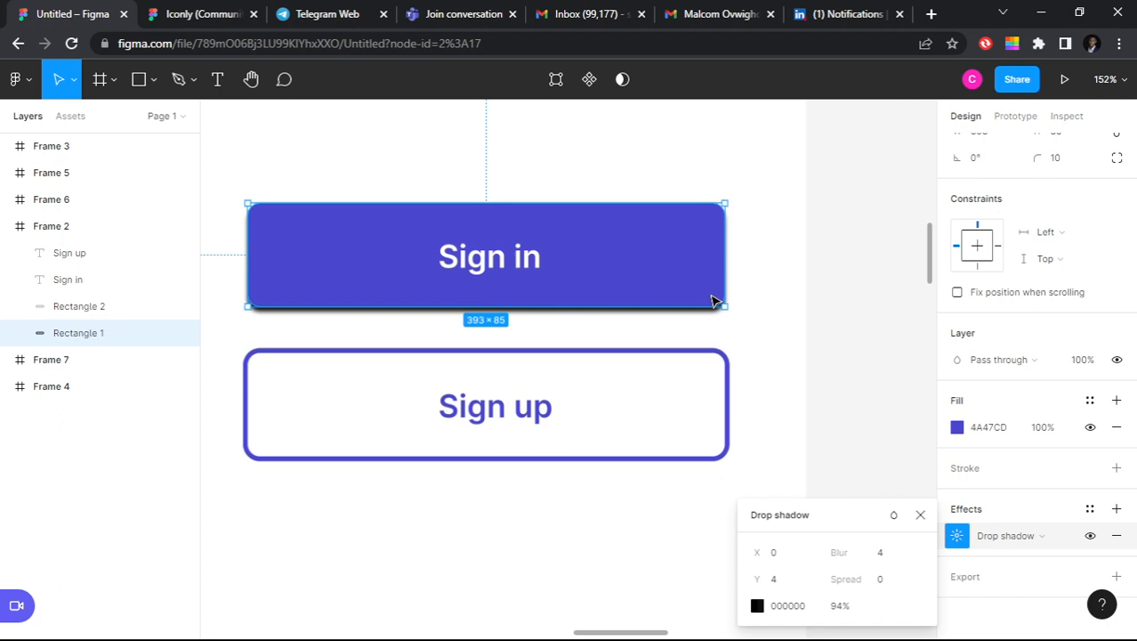
pyautogui.click(724, 327)
pyautogui.scroll(-2, 725, 329)
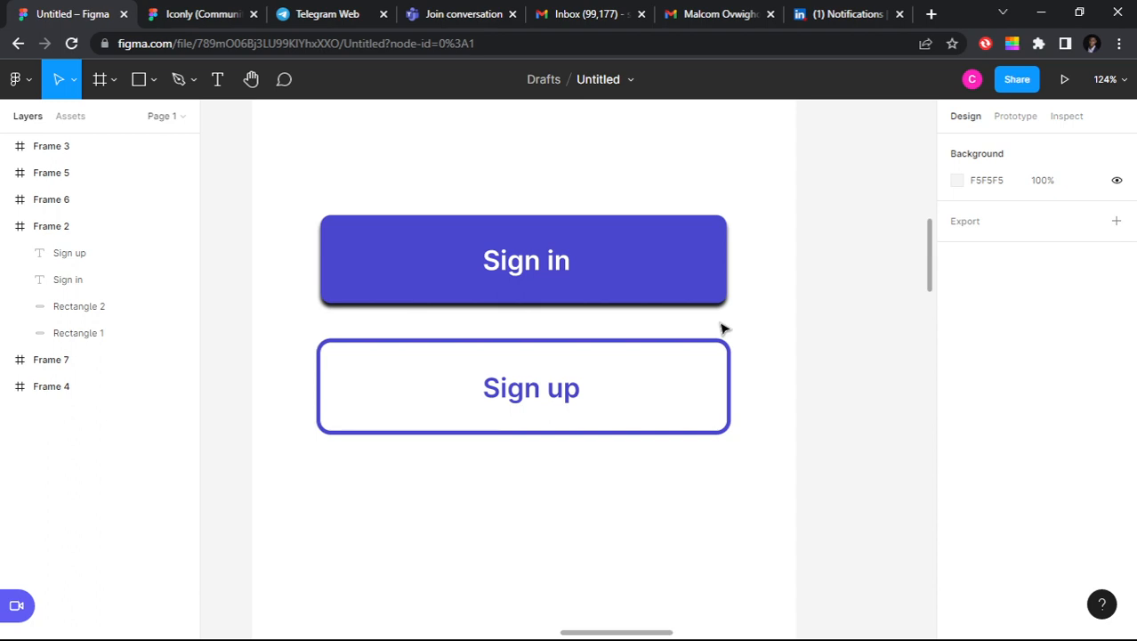
pyautogui.scroll(-5, 654, 436)
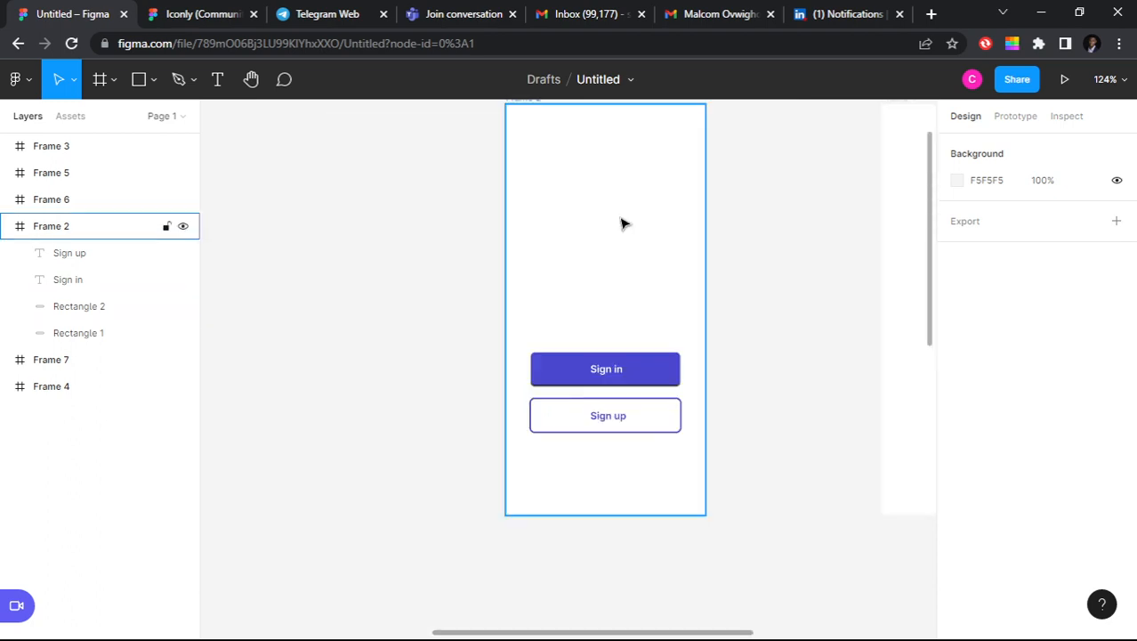
# Step: Change the fill of Frame 2 from white to the light green 8AFFA4
pyautogui.scroll(-3, 621, 223)
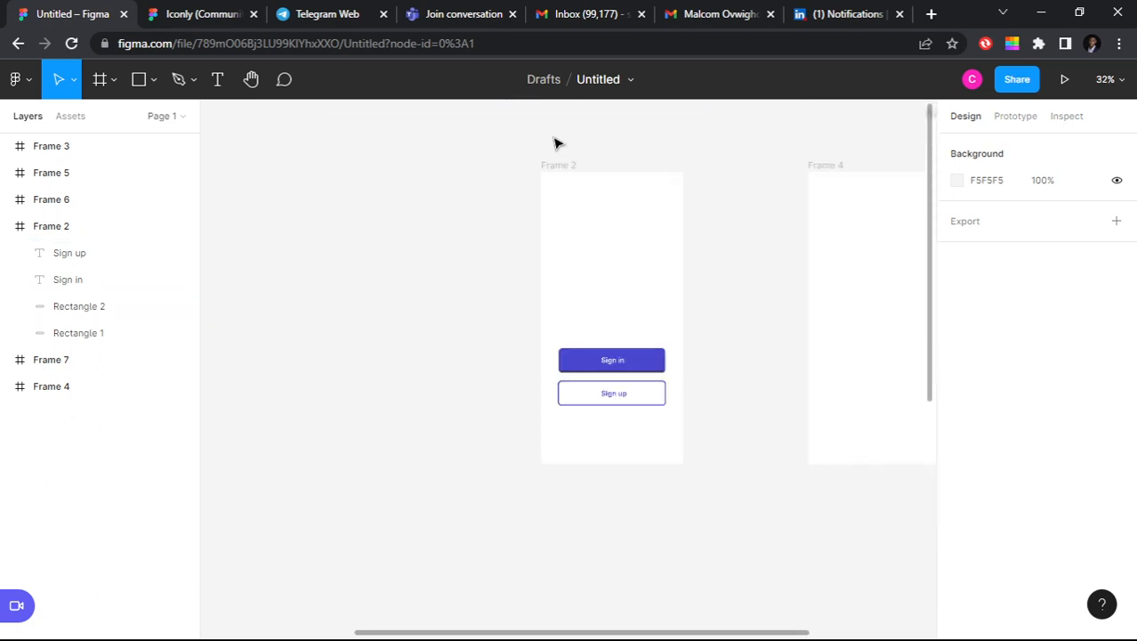
pyautogui.click(557, 164)
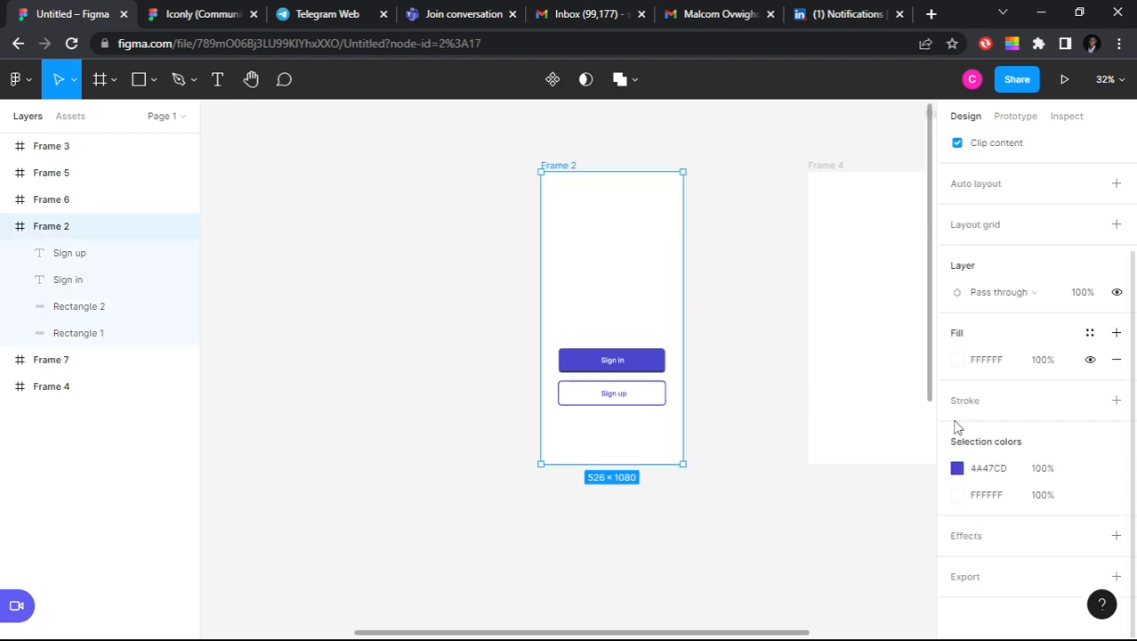
pyautogui.click(956, 360)
pyautogui.click(898, 283)
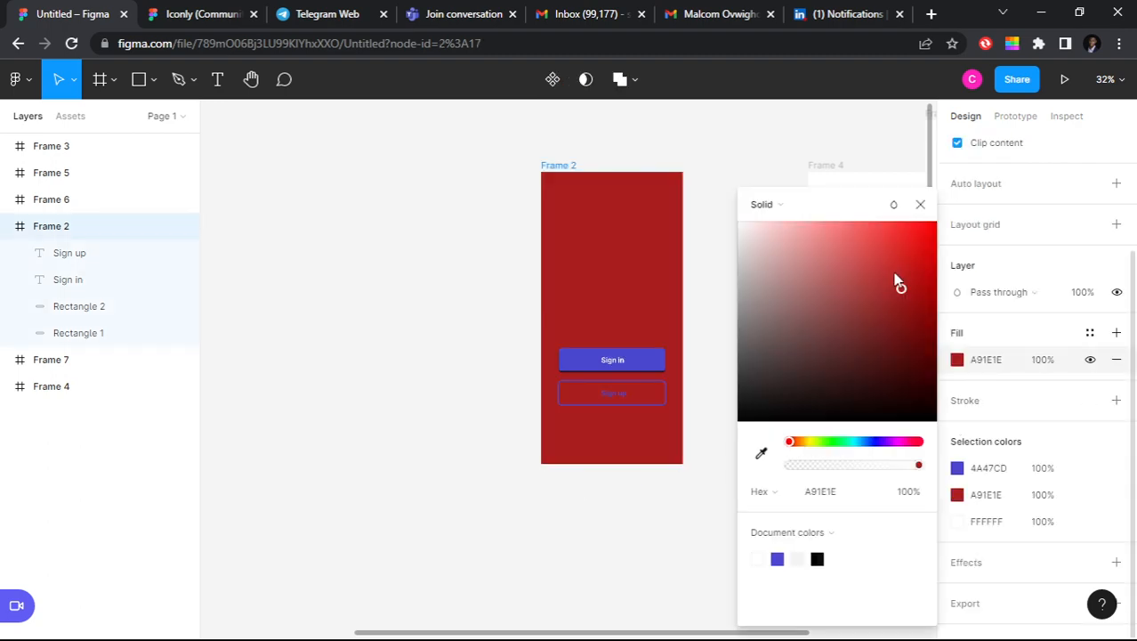
pyautogui.moveTo(898, 283); pyautogui.dragTo(901, 288)
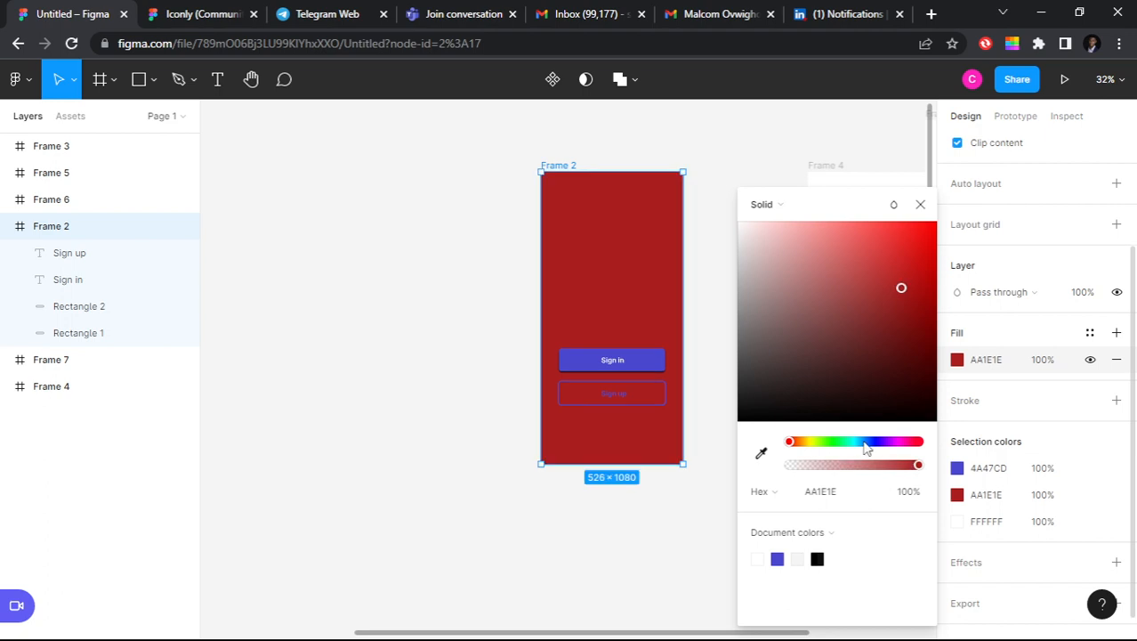
pyautogui.moveTo(866, 443); pyautogui.dragTo(838, 442)
pyautogui.click(830, 222)
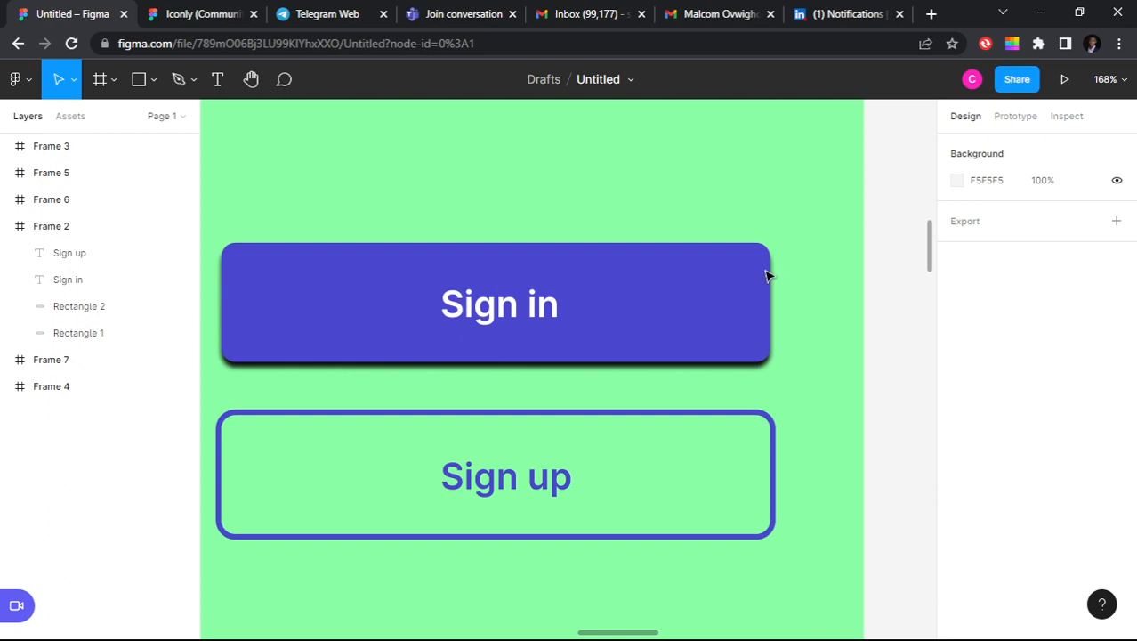
# Step: Recolour the Sign in button's drop shadow with the light green sampled from the frame background
pyautogui.click(745, 292)
pyautogui.scroll(-2, 980, 413)
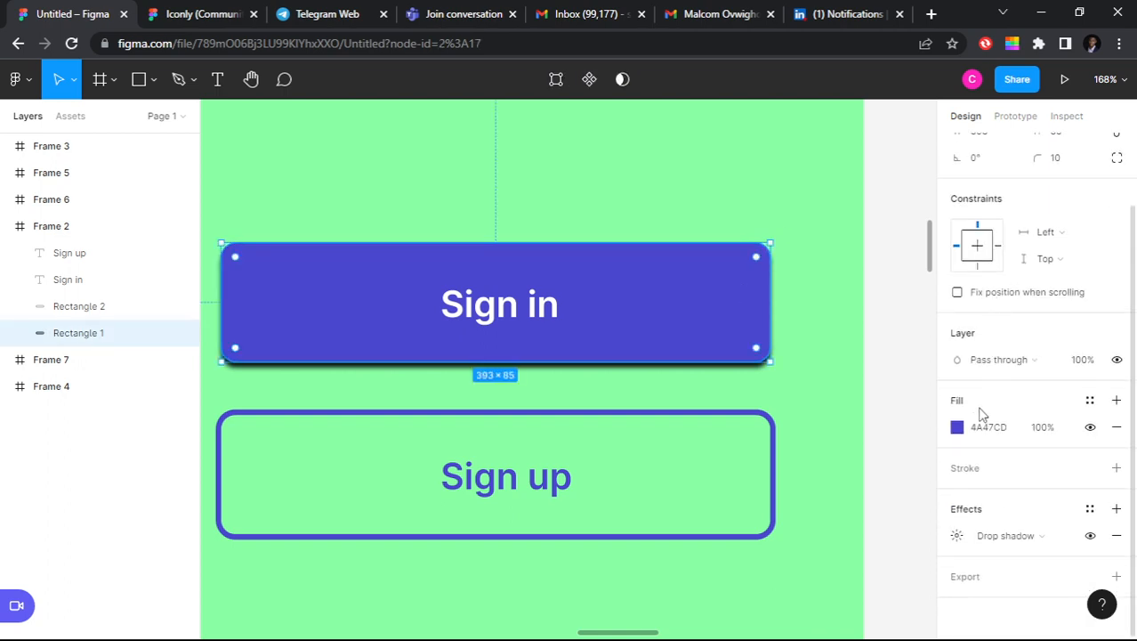
pyautogui.click(957, 536)
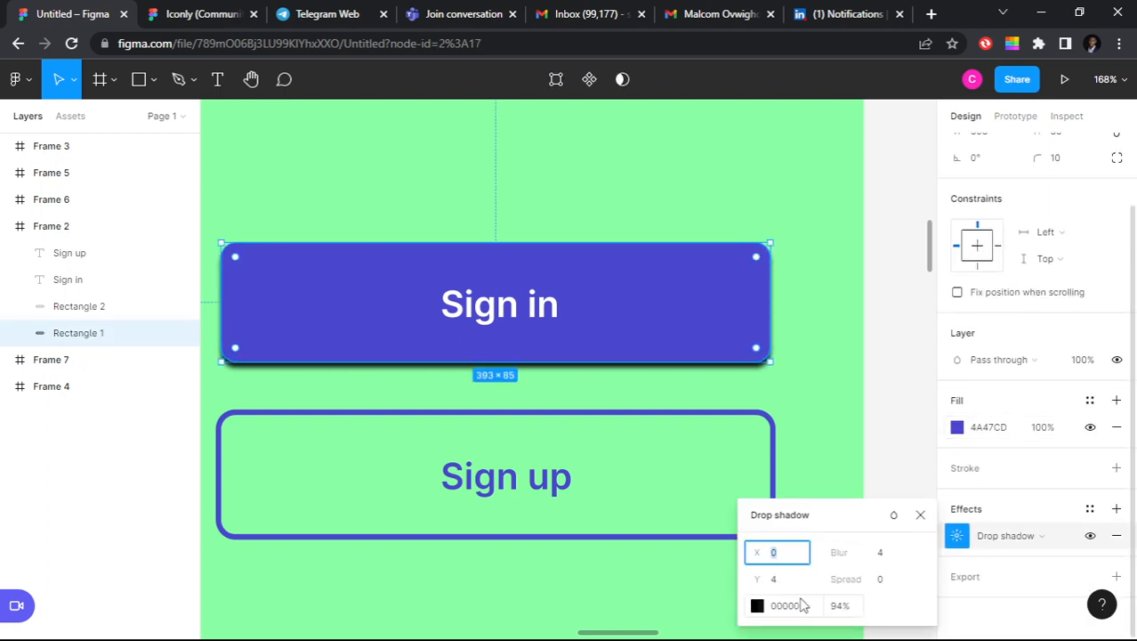
pyautogui.click(757, 606)
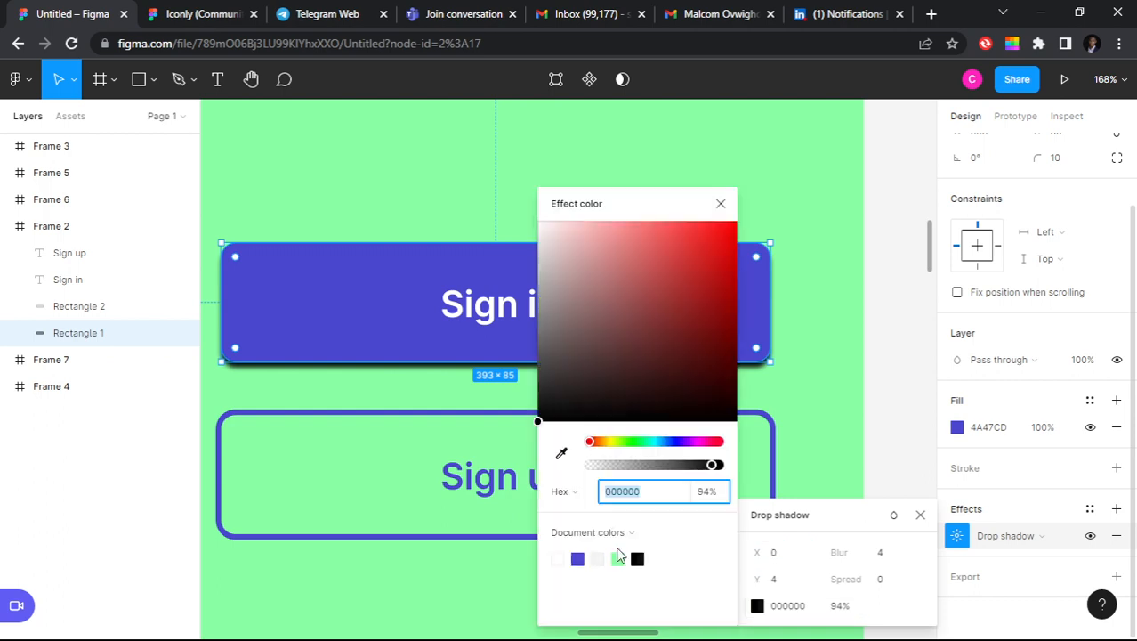
pyautogui.click(561, 455)
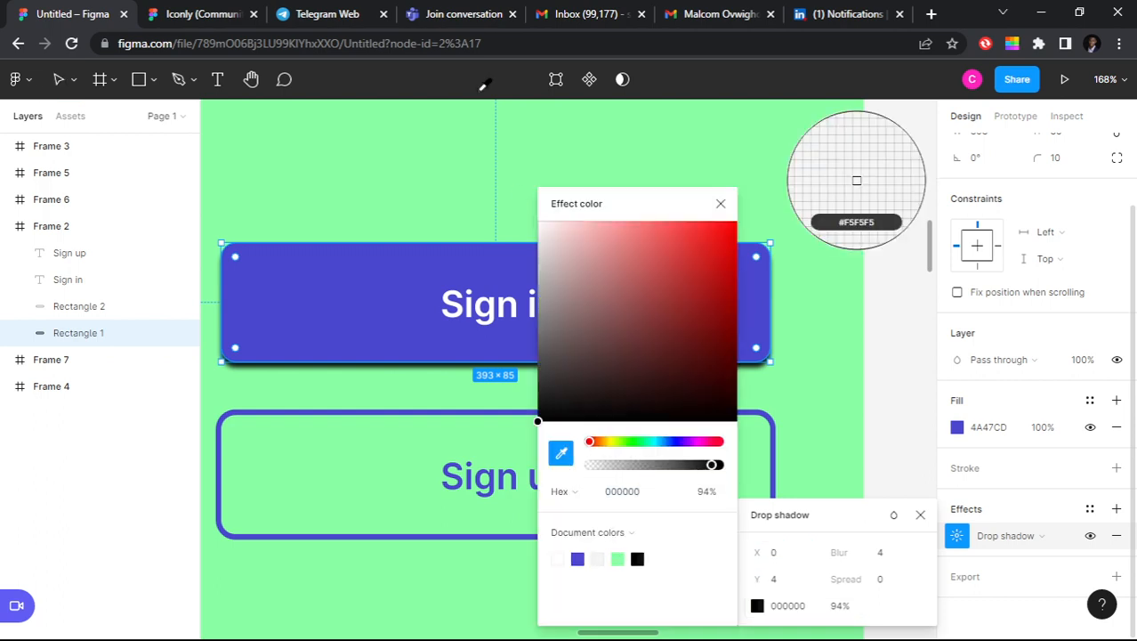
pyautogui.click(470, 238)
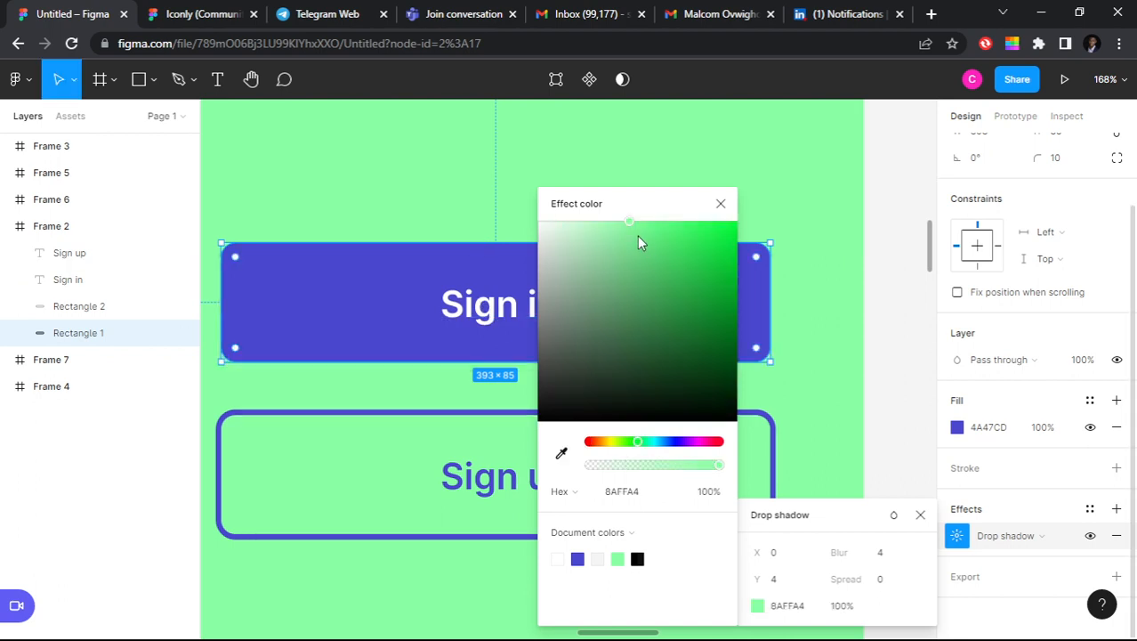
# Step: Darken the Sign in button's green drop shadow to 53A866
pyautogui.click(630, 223)
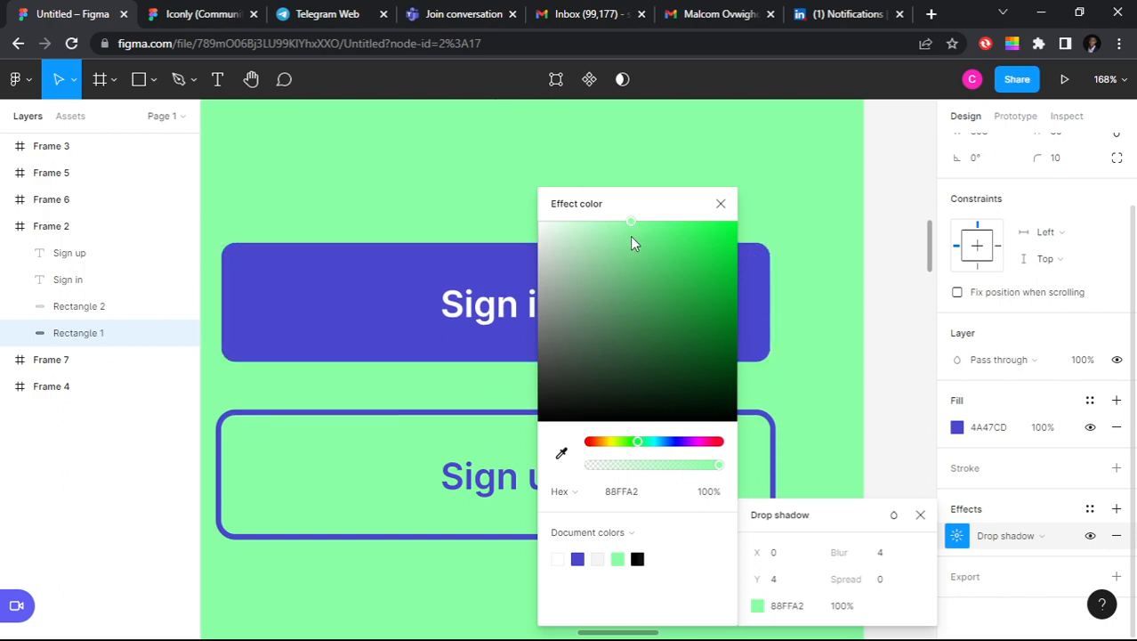
pyautogui.moveTo(631, 238); pyautogui.dragTo(633, 264)
pyautogui.click(635, 276)
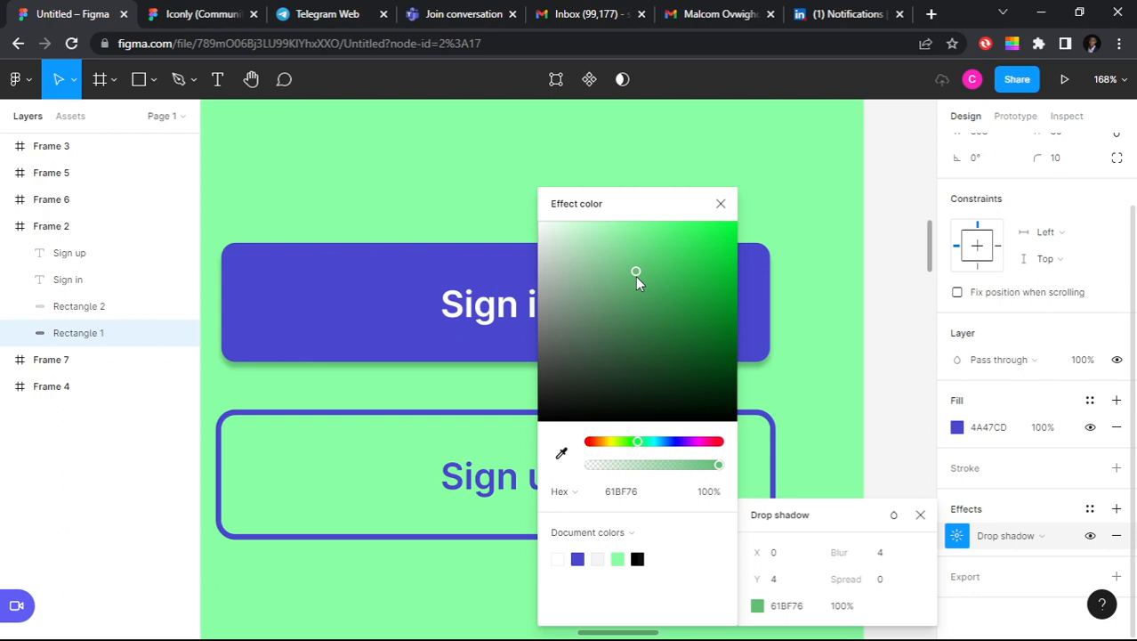
pyautogui.click(639, 290)
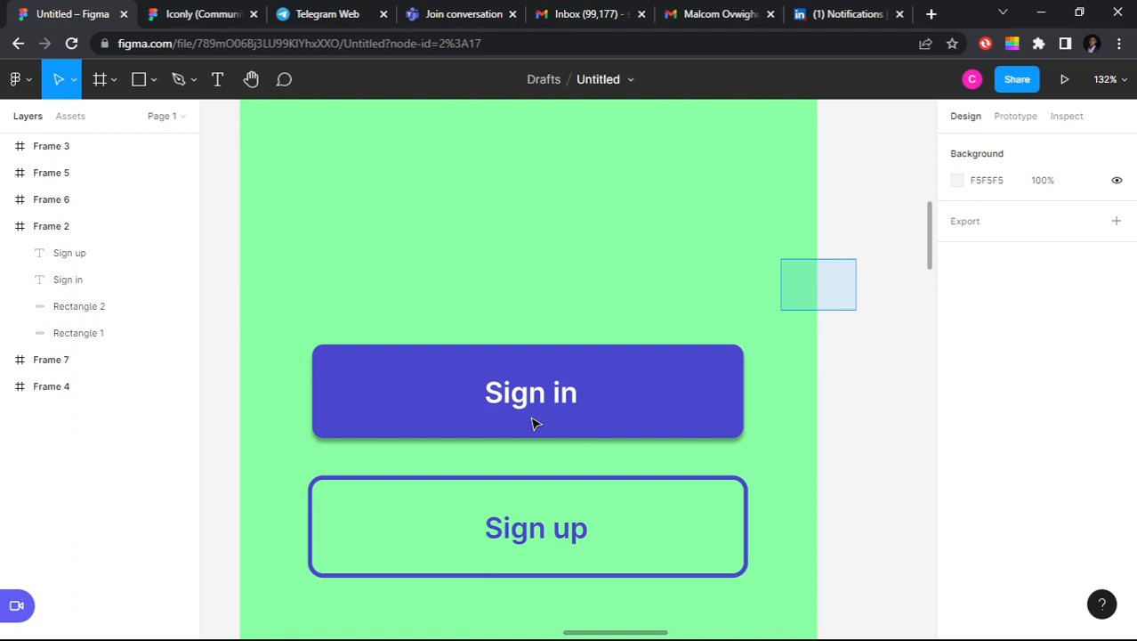
# Step: Duplicate the Sign in button above the original and change the copy's drop shadow to black 000000
pyautogui.moveTo(534, 424); pyautogui.dragTo(518, 257)
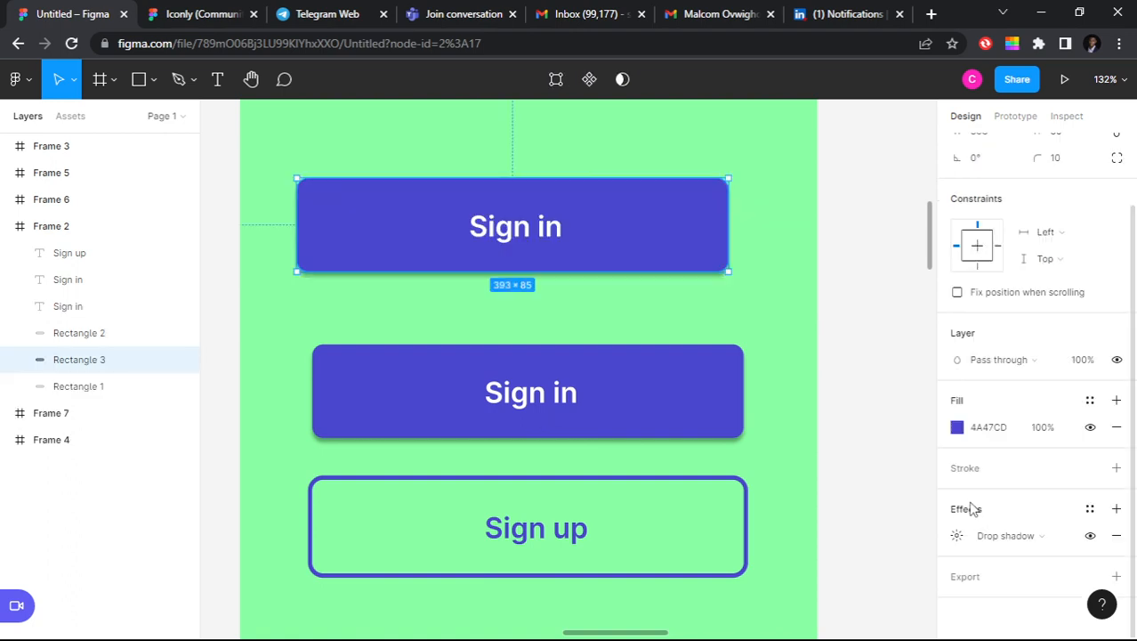
pyautogui.click(956, 535)
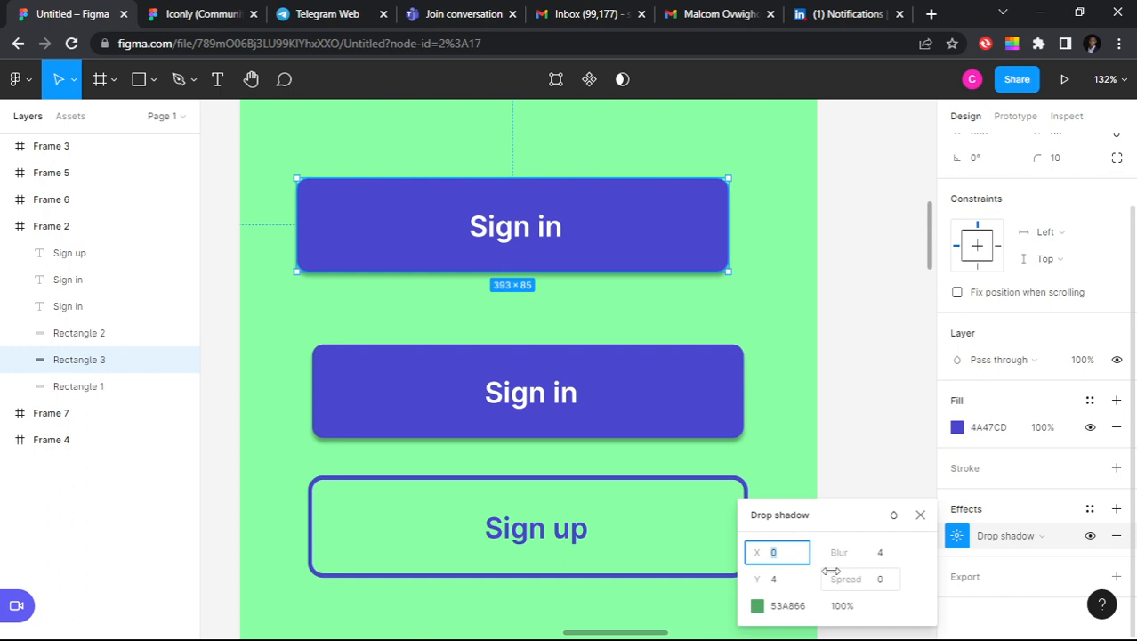
pyautogui.click(877, 258)
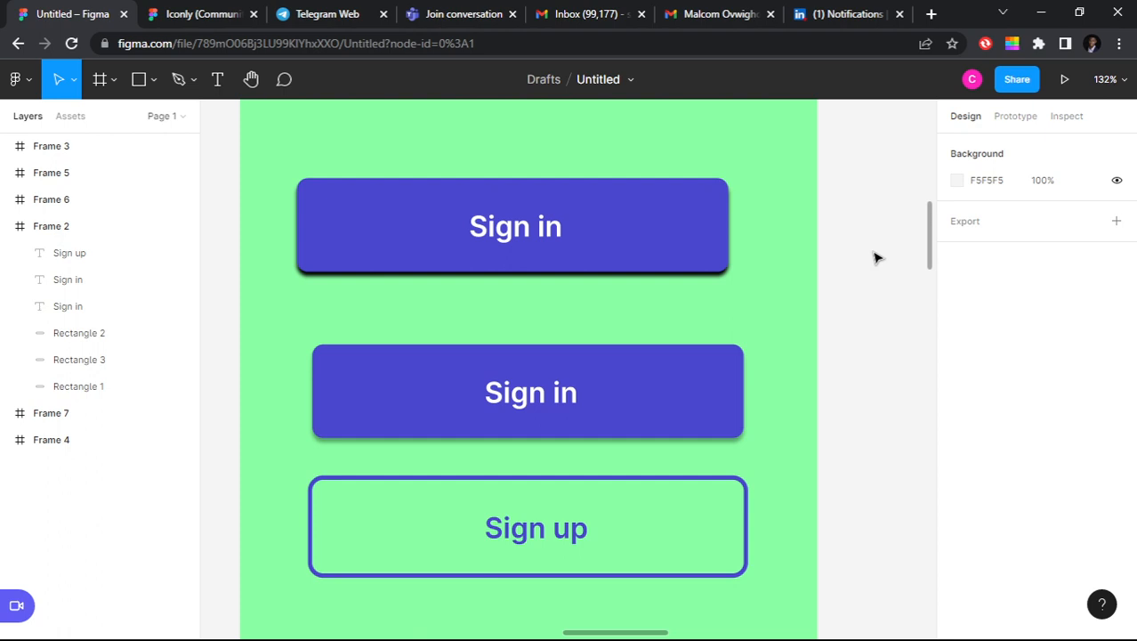
# Step: Remove the upper Sign in button's black drop shadow and give its rectangle an Inner shadow effect instead
pyautogui.scroll(-4, 845, 258)
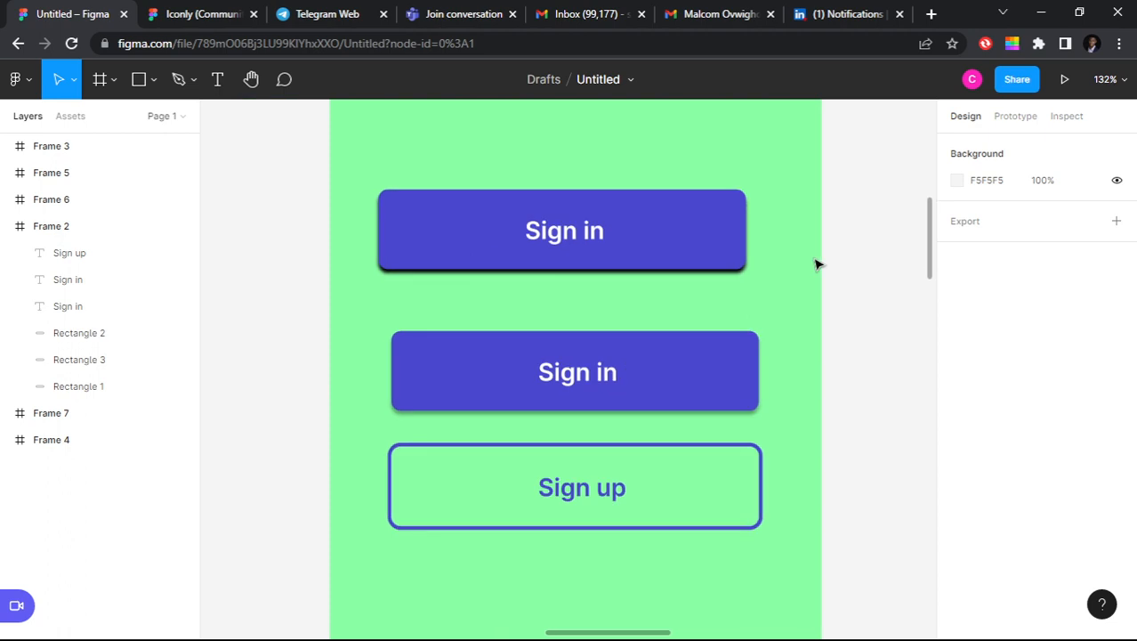
pyautogui.click(730, 261)
pyautogui.click(956, 535)
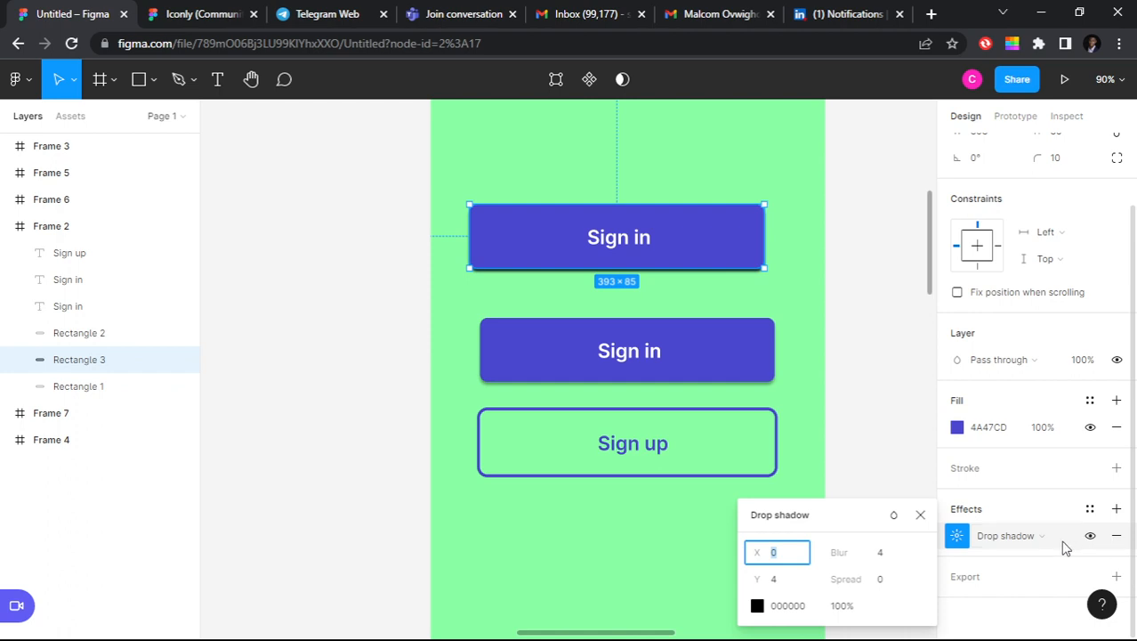
pyautogui.click(1116, 534)
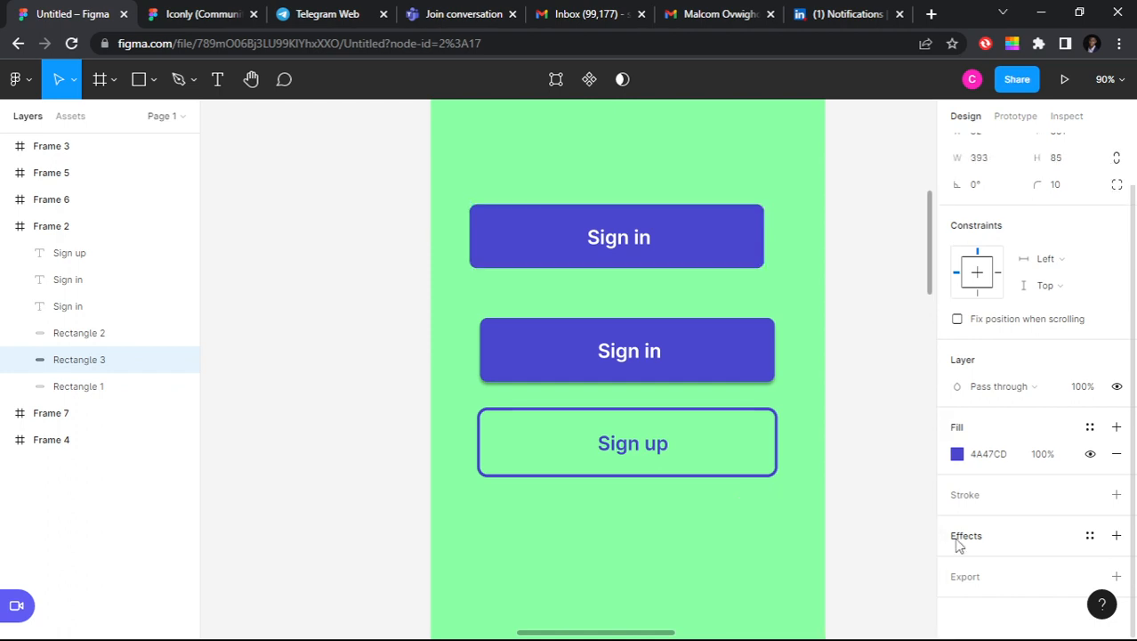
pyautogui.click(956, 539)
pyautogui.click(1048, 538)
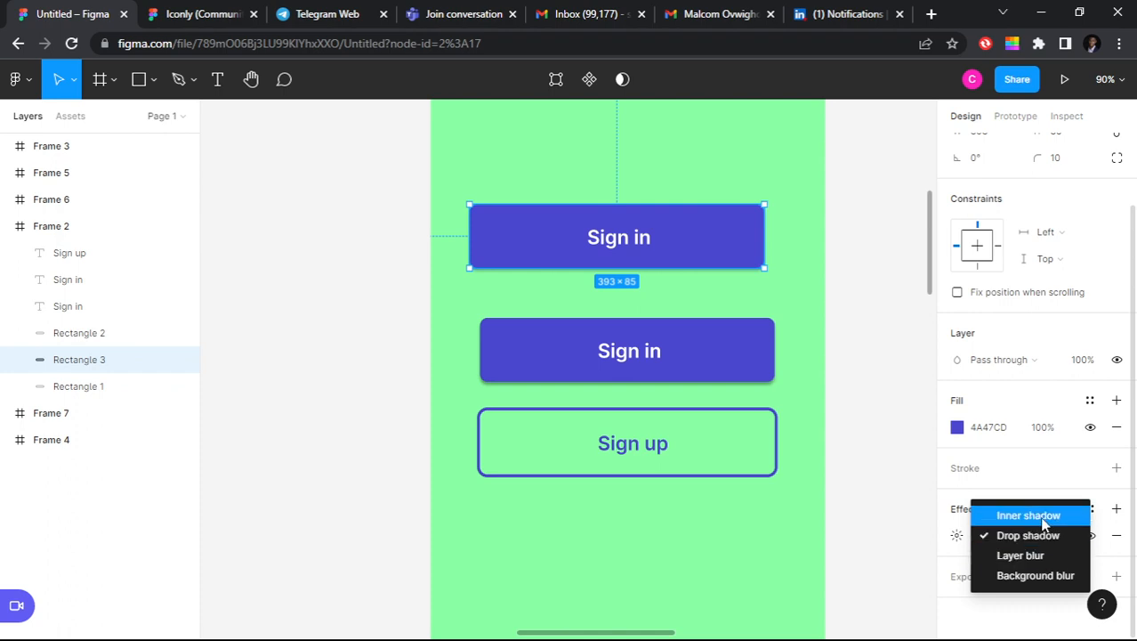
pyautogui.click(1040, 517)
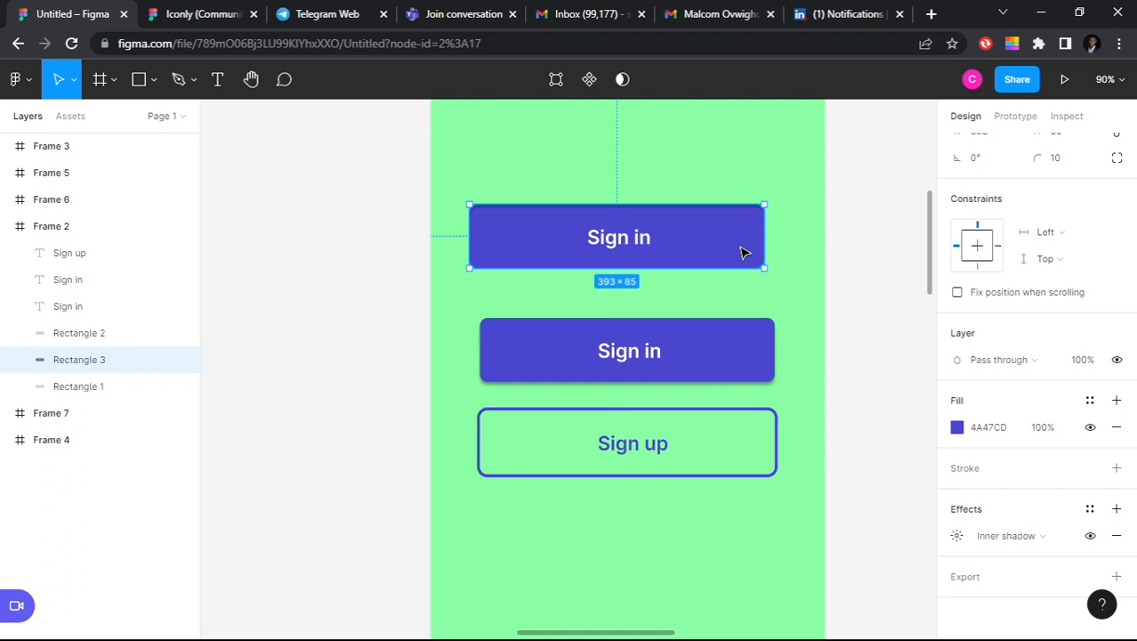
pyautogui.click(698, 195)
# Step: Set the upper Sign in button's inner shadow to a blur of 12 and an opacity of 100%
pyautogui.scroll(2, 698, 196)
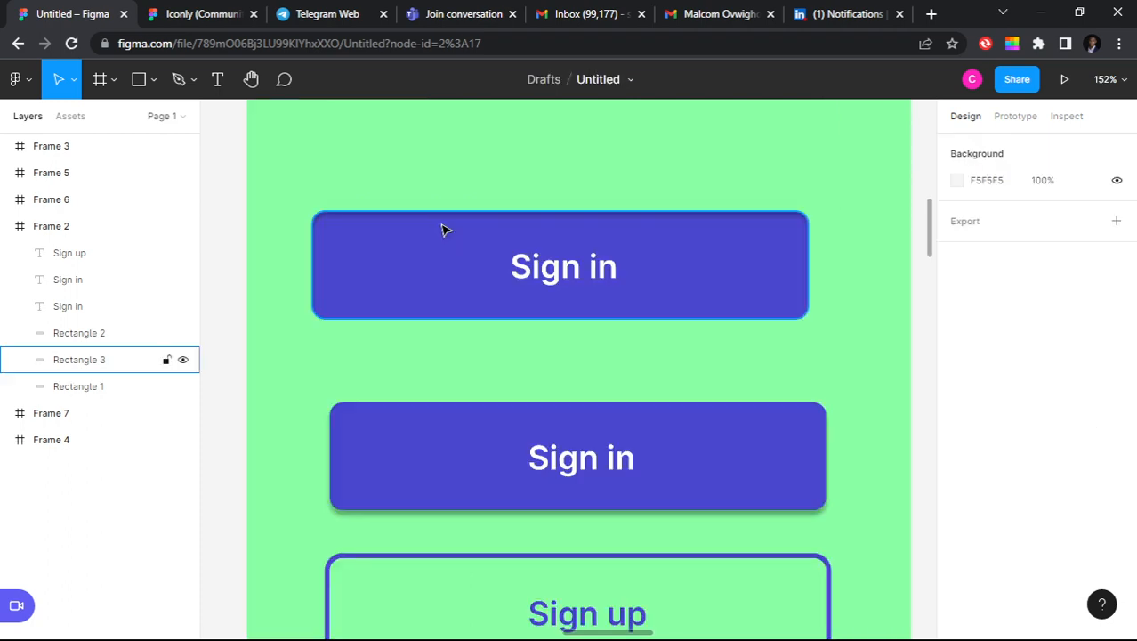
pyautogui.click(445, 229)
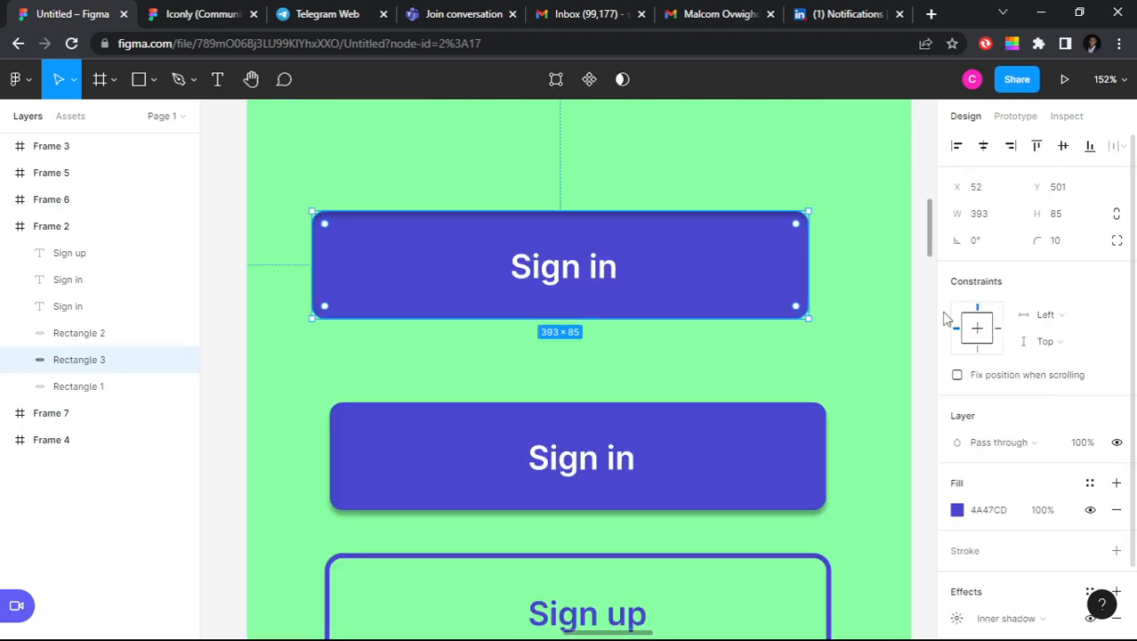
pyautogui.scroll(-1, 961, 418)
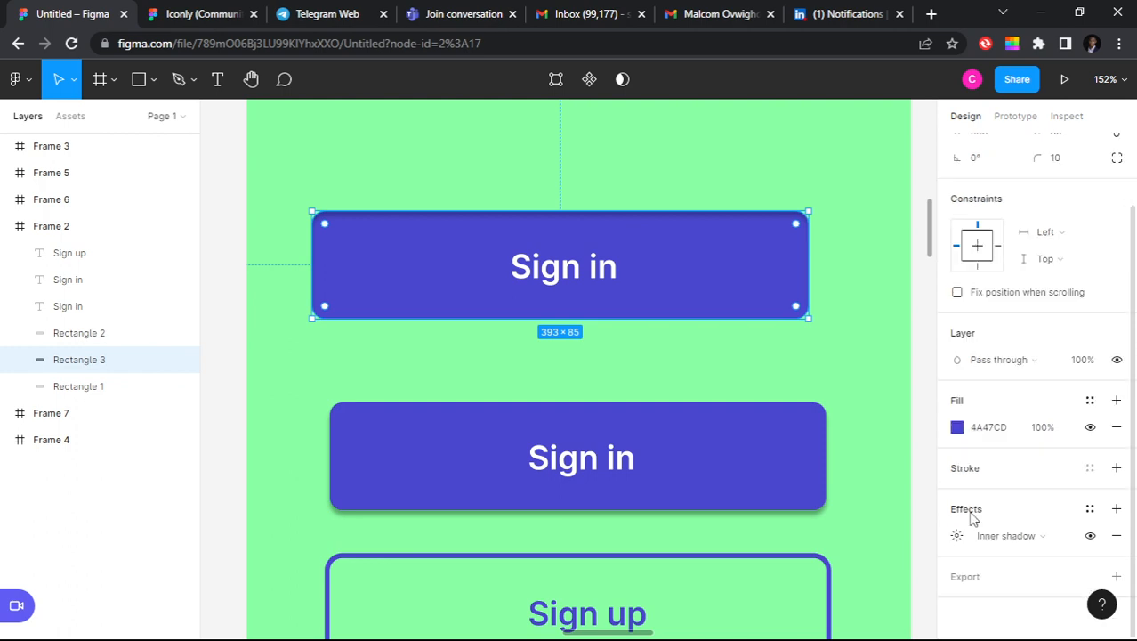
pyautogui.click(956, 534)
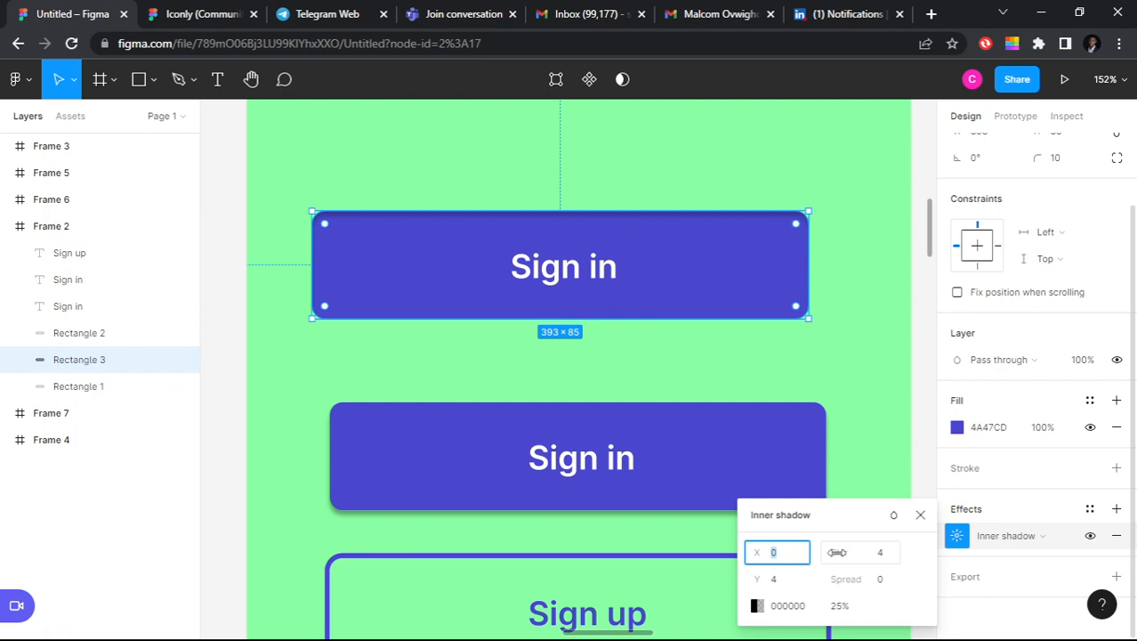
pyautogui.moveTo(836, 551); pyautogui.dragTo(847, 552)
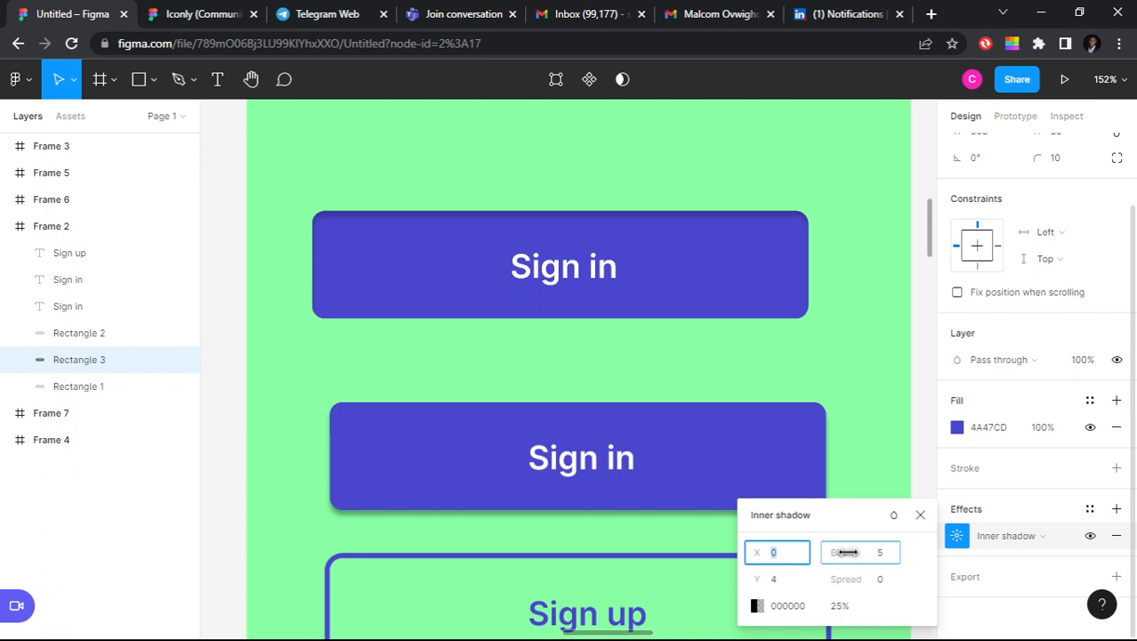
pyautogui.moveTo(847, 551); pyautogui.dragTo(859, 552)
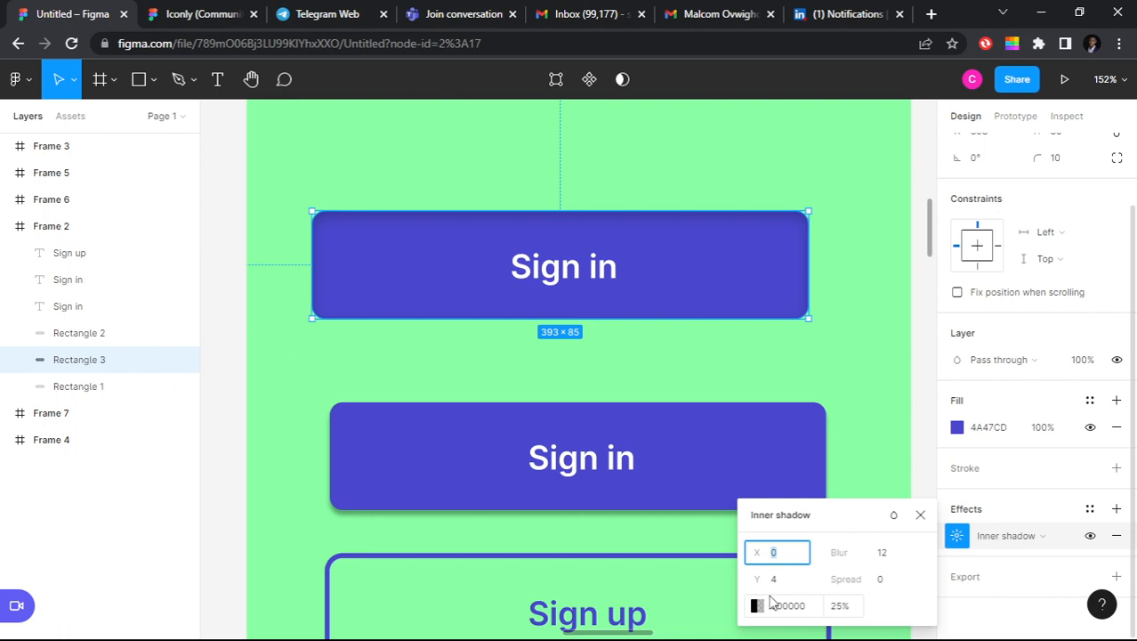
pyautogui.click(852, 605)
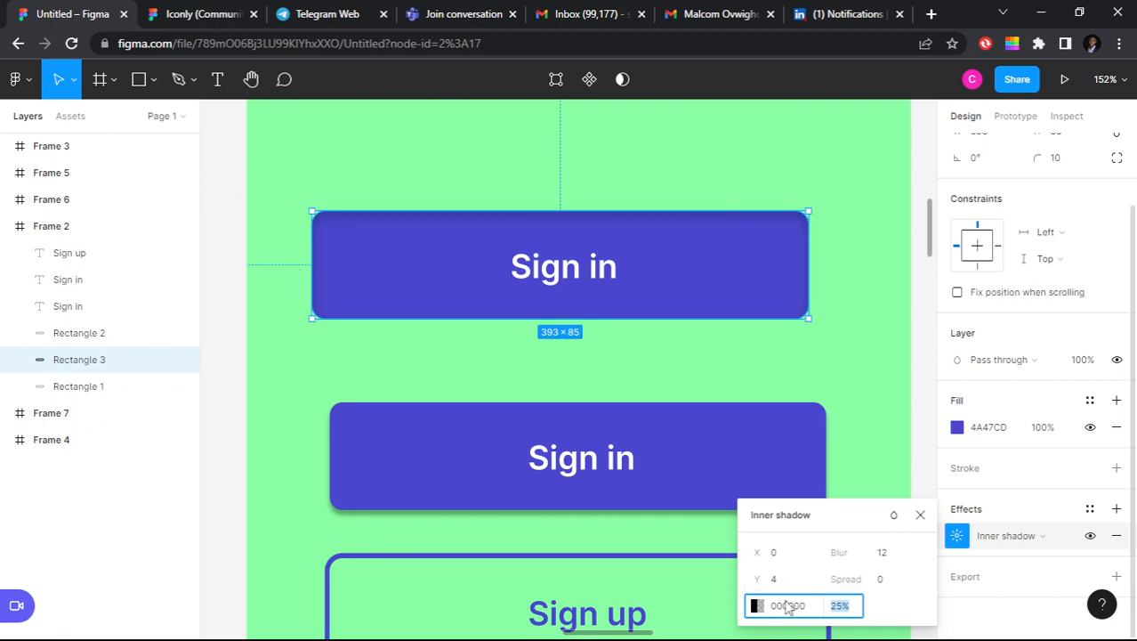
pyautogui.write('100')
pyautogui.press('Return')
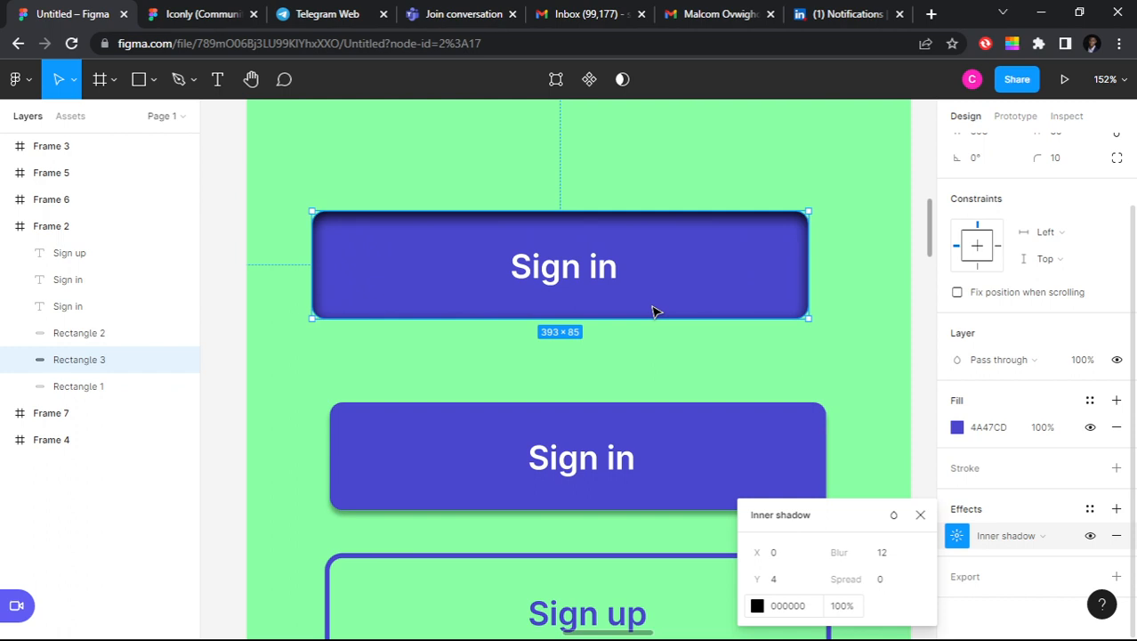
pyautogui.press('Escape')
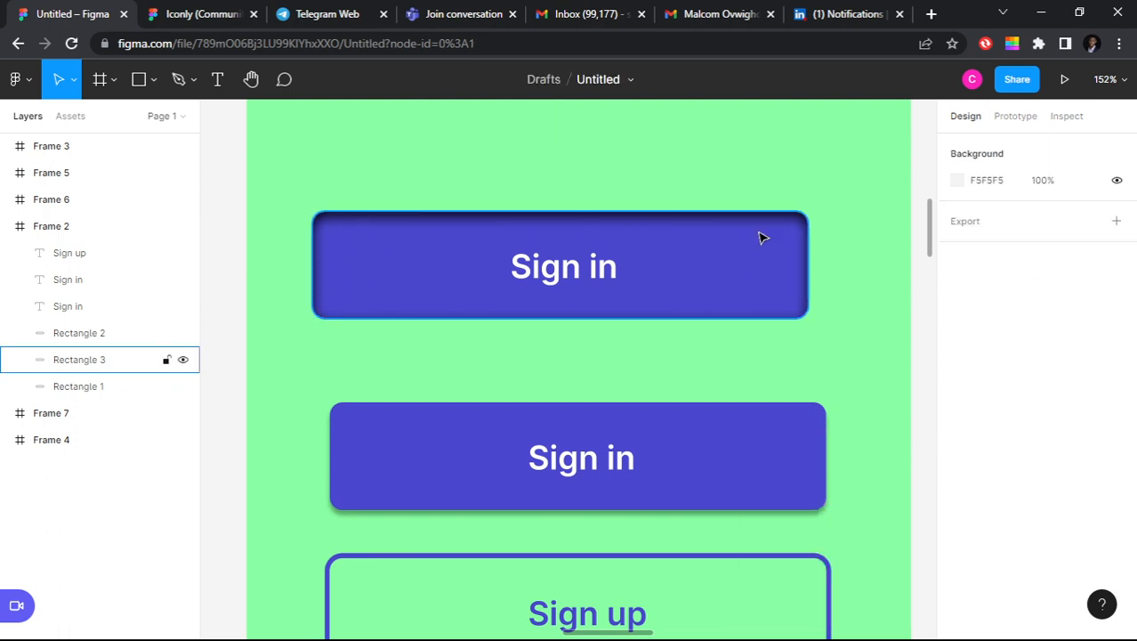
# Step: Change the effect on the upper Sign in button's rectangle from Inner shadow to Layer blur
pyautogui.click(760, 237)
pyautogui.scroll(-3, 974, 498)
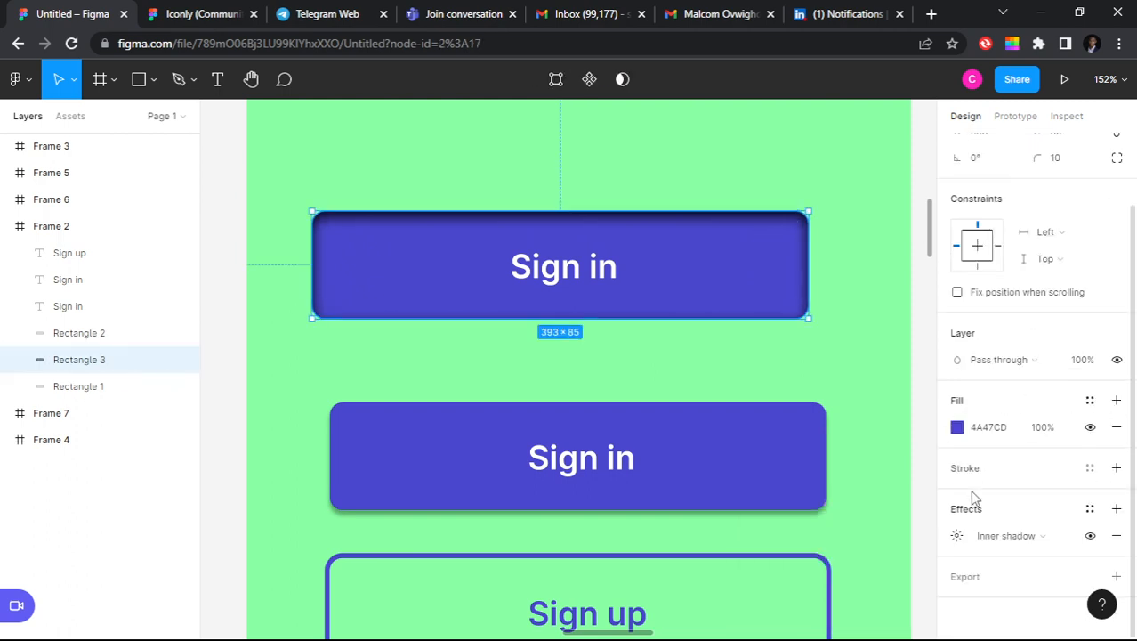
pyautogui.click(1038, 538)
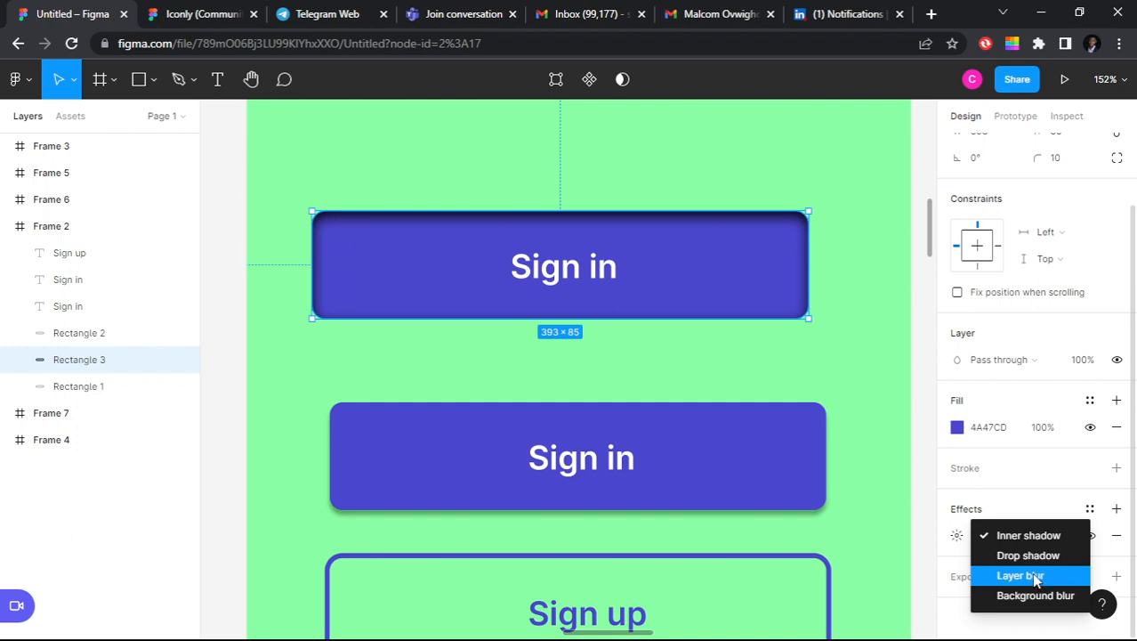
pyautogui.click(1032, 578)
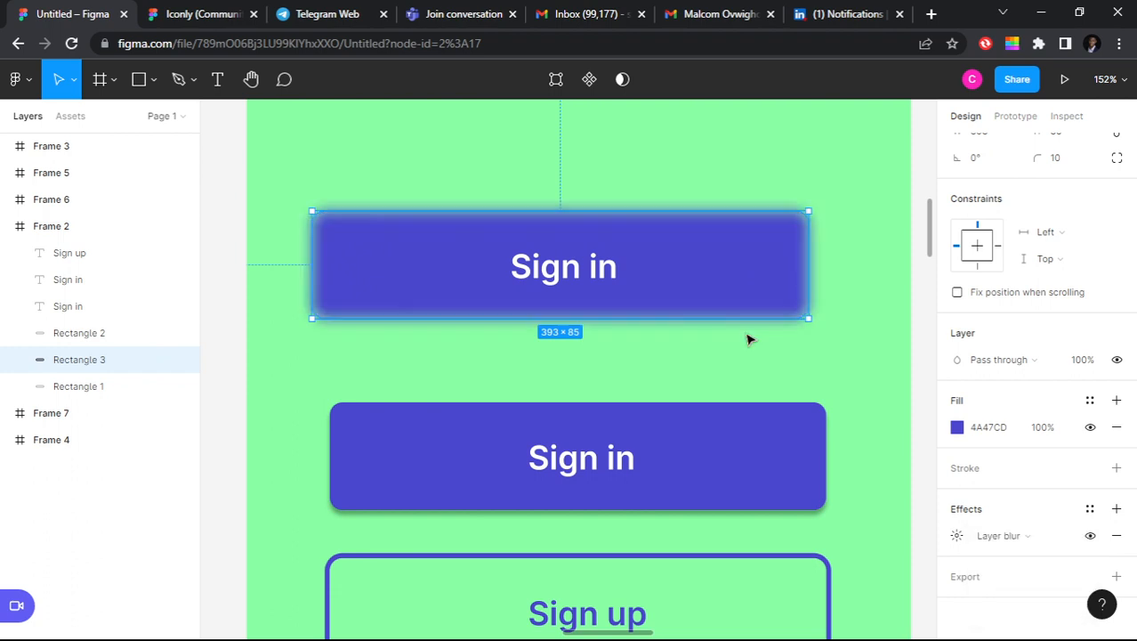
# Step: Duplicate the lower Sign in button's rectangle and place the copy over the blurred rectangle above it
pyautogui.click(712, 460)
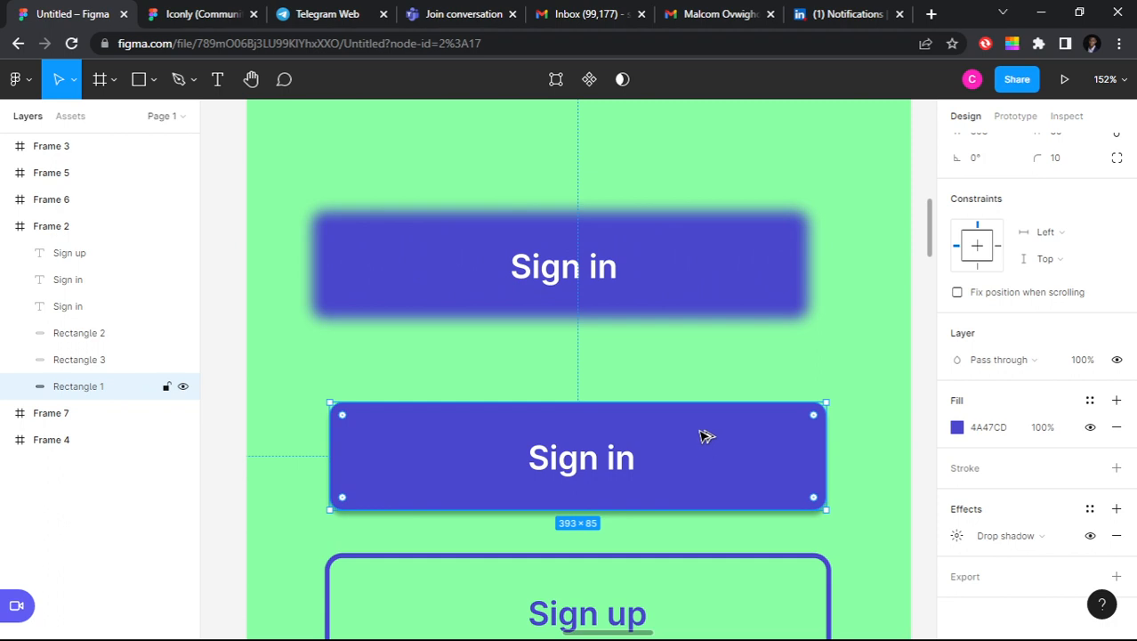
pyautogui.keyDown('alt'); pyautogui.moveTo(705, 435); pyautogui.dragTo(690, 241); pyautogui.keyUp('alt')
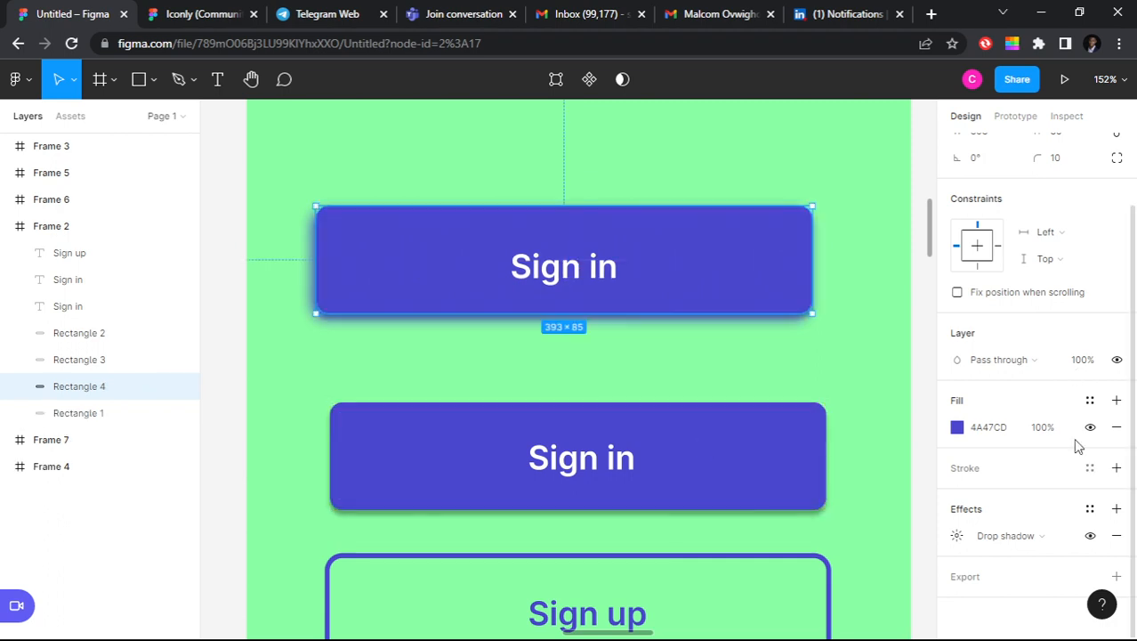
# Step: Try a 30% fill opacity on the rectangle copy covering the blurred upper Sign in button, and undo it
pyautogui.click(1048, 428)
pyautogui.write('3')
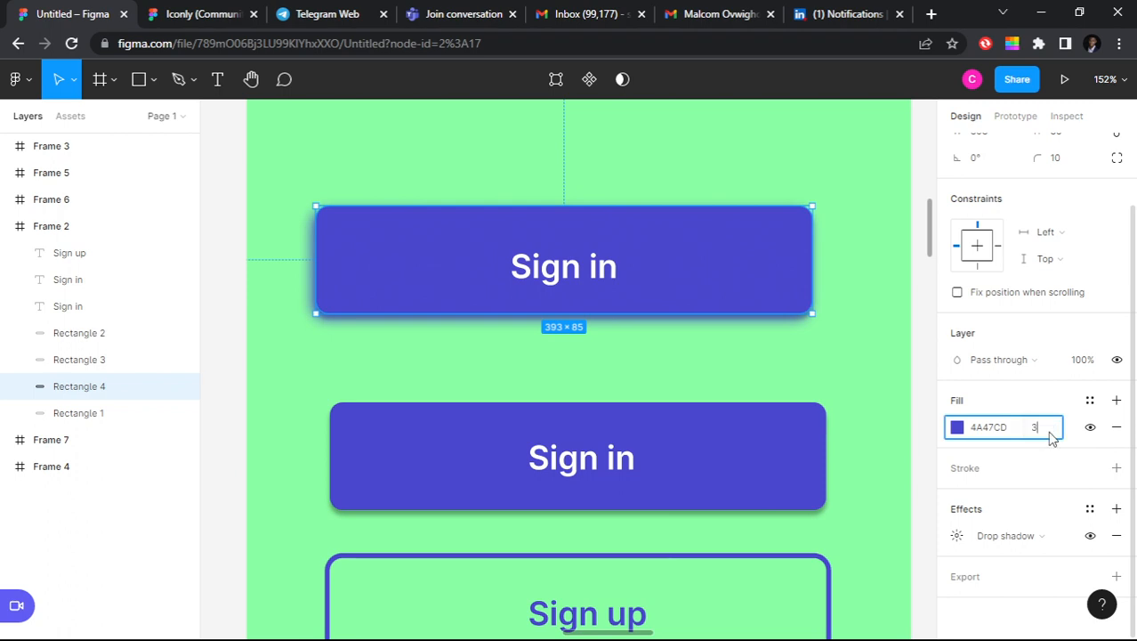
pyautogui.write('0')
pyautogui.press('Return')
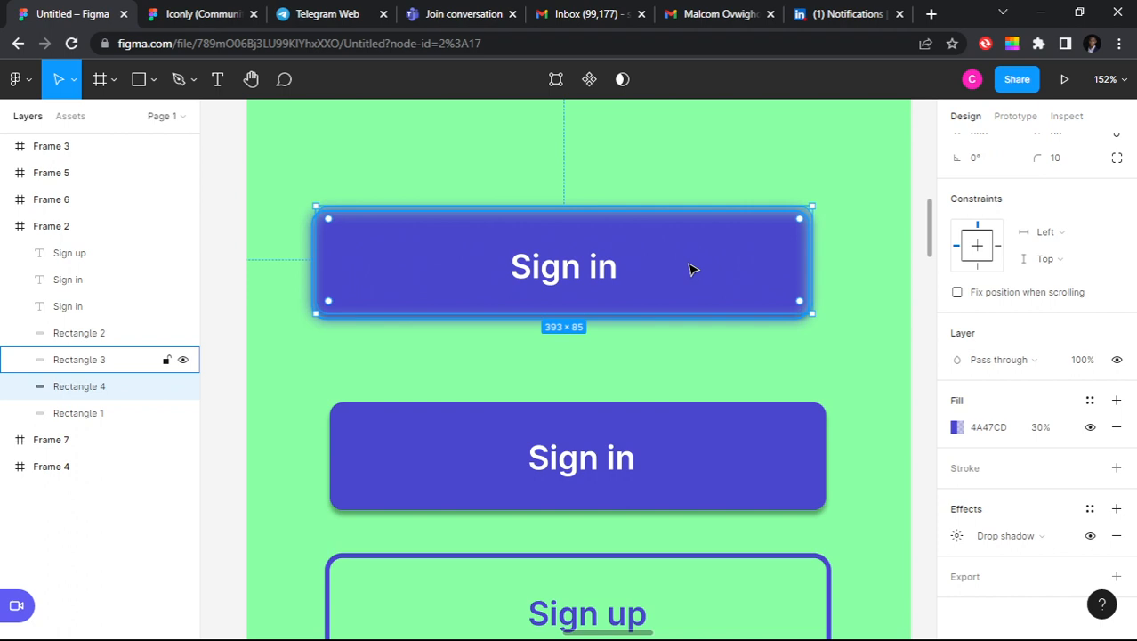
pyautogui.hotkey('ctrl', 'z')
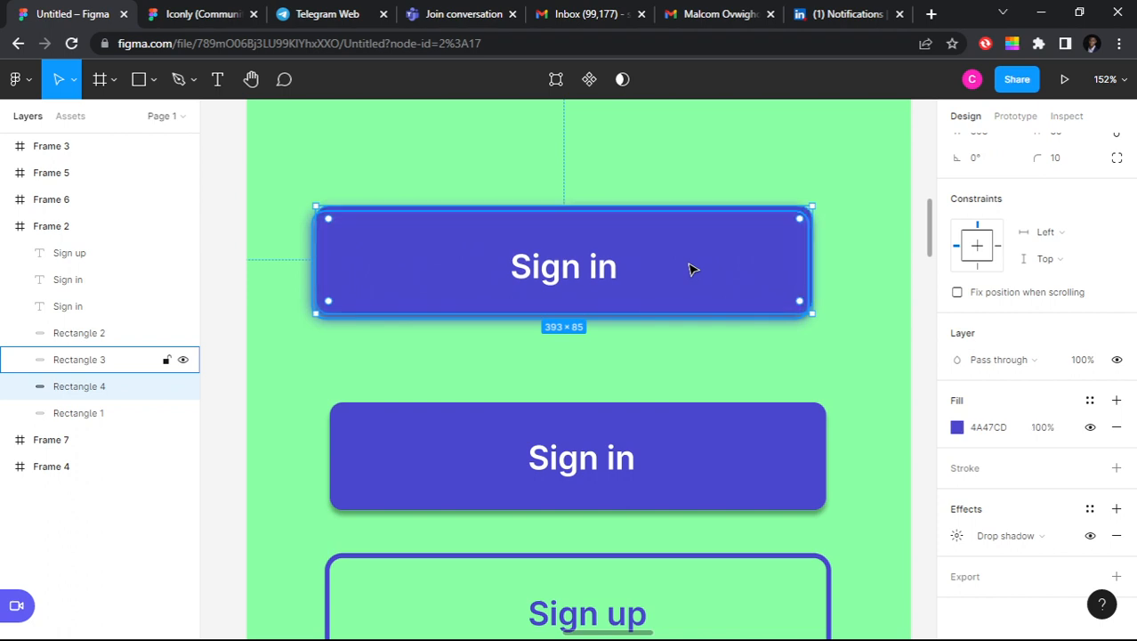
# Step: Delete the whole upper Sign in button from Frame 2, including its text and both stacked rectangles
pyautogui.scroll(-2, 676, 282)
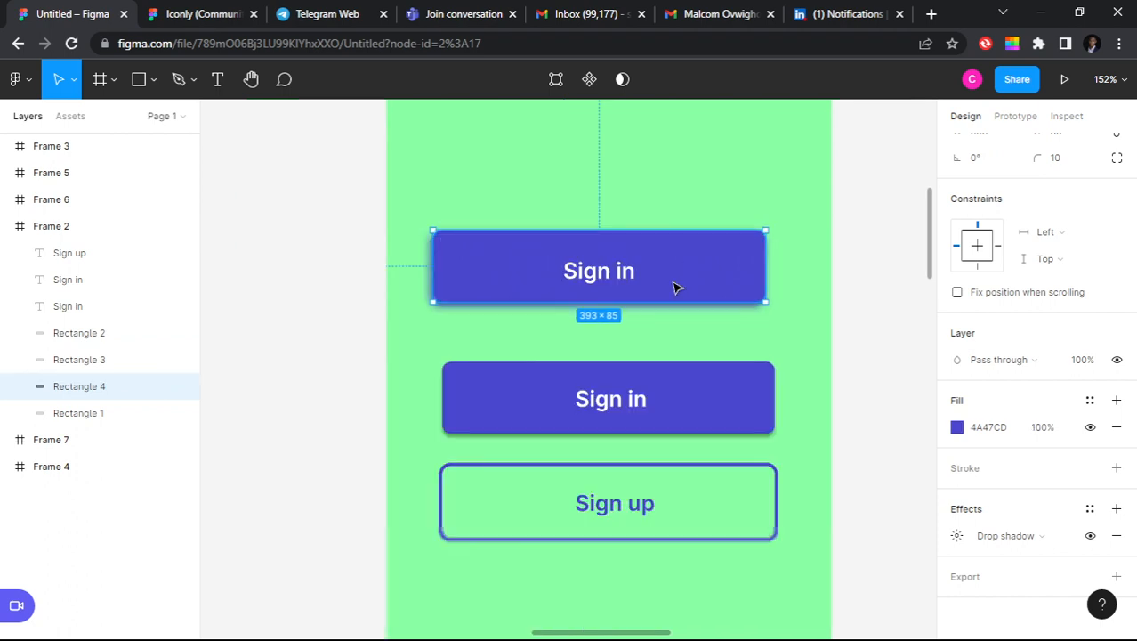
pyautogui.scroll(-2, 675, 287)
pyautogui.scroll(-1, 675, 296)
pyautogui.click(650, 337)
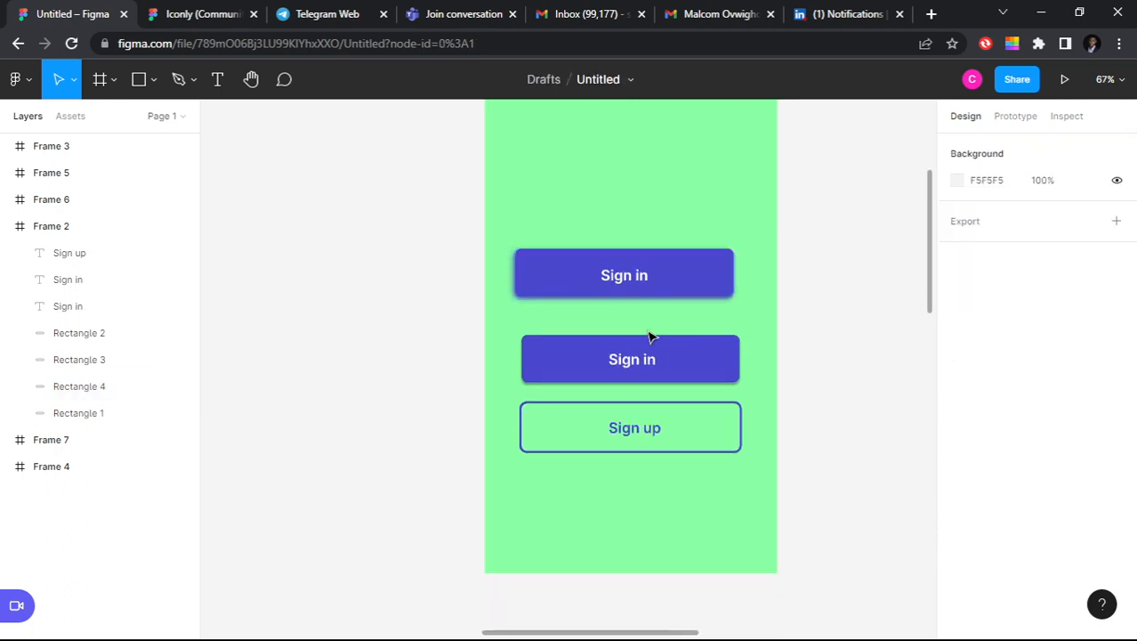
pyautogui.moveTo(498, 230); pyautogui.dragTo(766, 320)
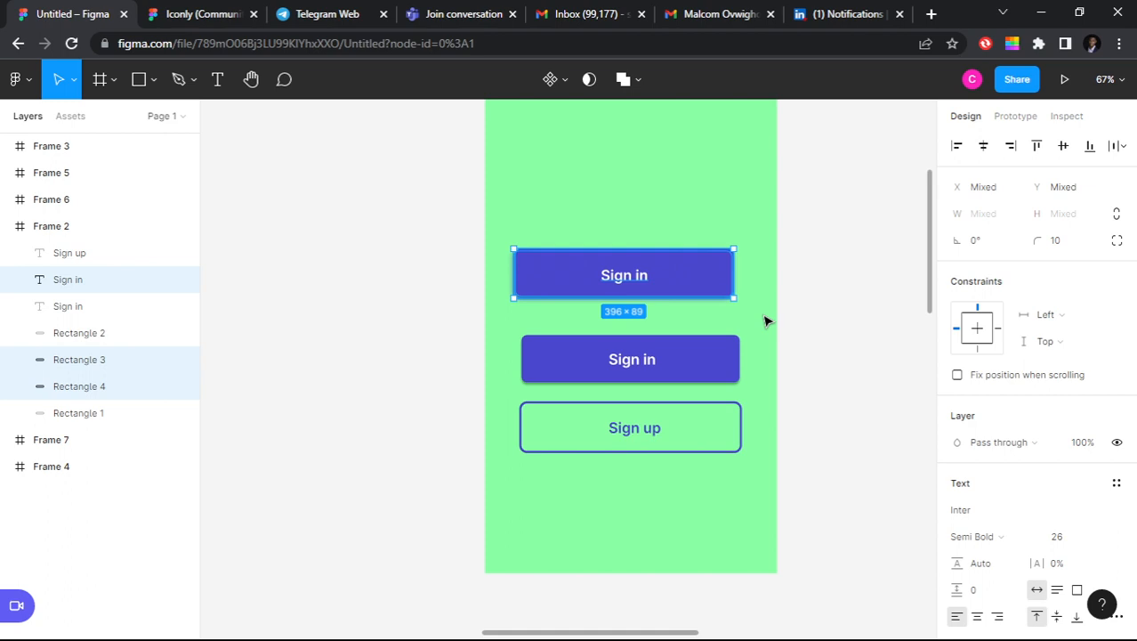
pyautogui.press('Delete')
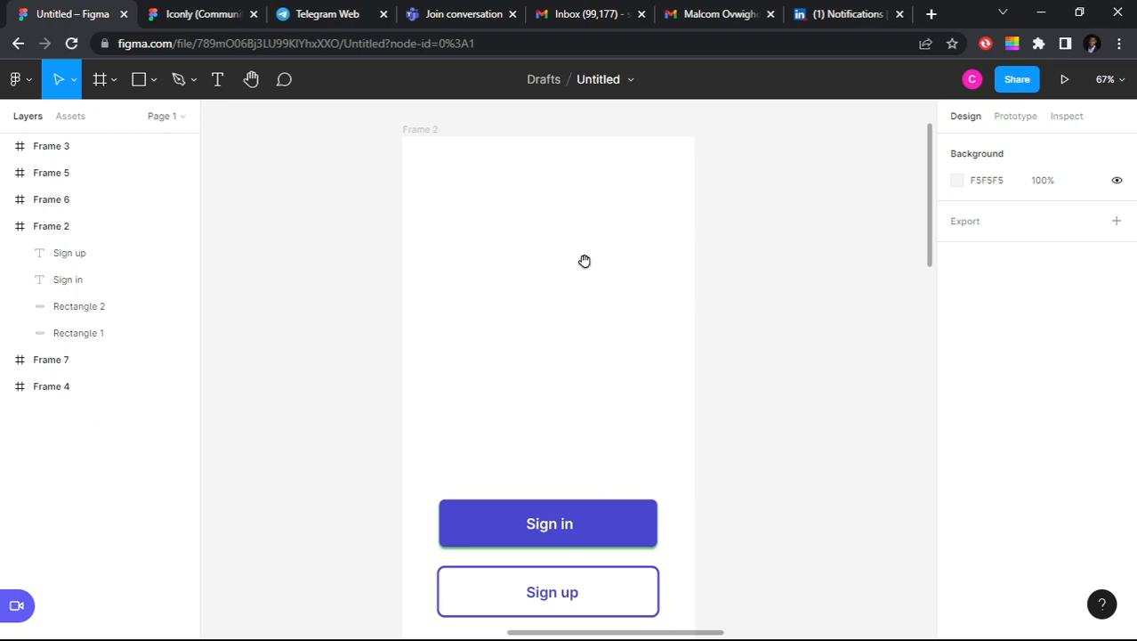
# Step: Delete the Sign up button's text and outlined rectangle from Frame 2
pyautogui.scroll(-2, 577, 285)
pyautogui.click(622, 259)
pyautogui.scroll(-2, 622, 258)
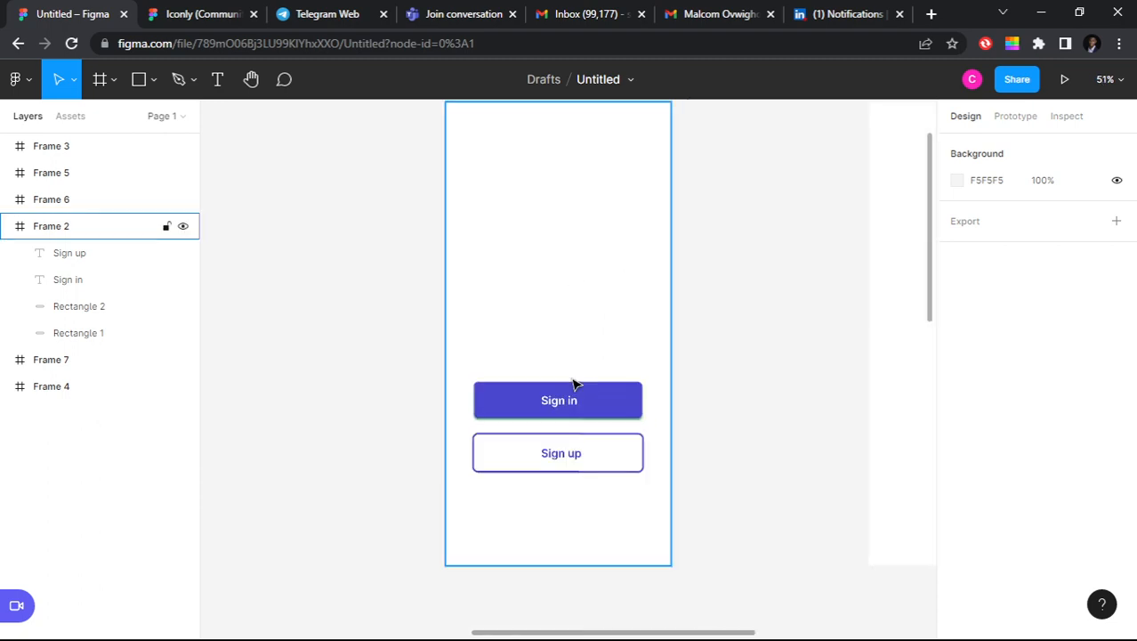
pyautogui.scroll(-2, 574, 383)
pyautogui.press('Escape')
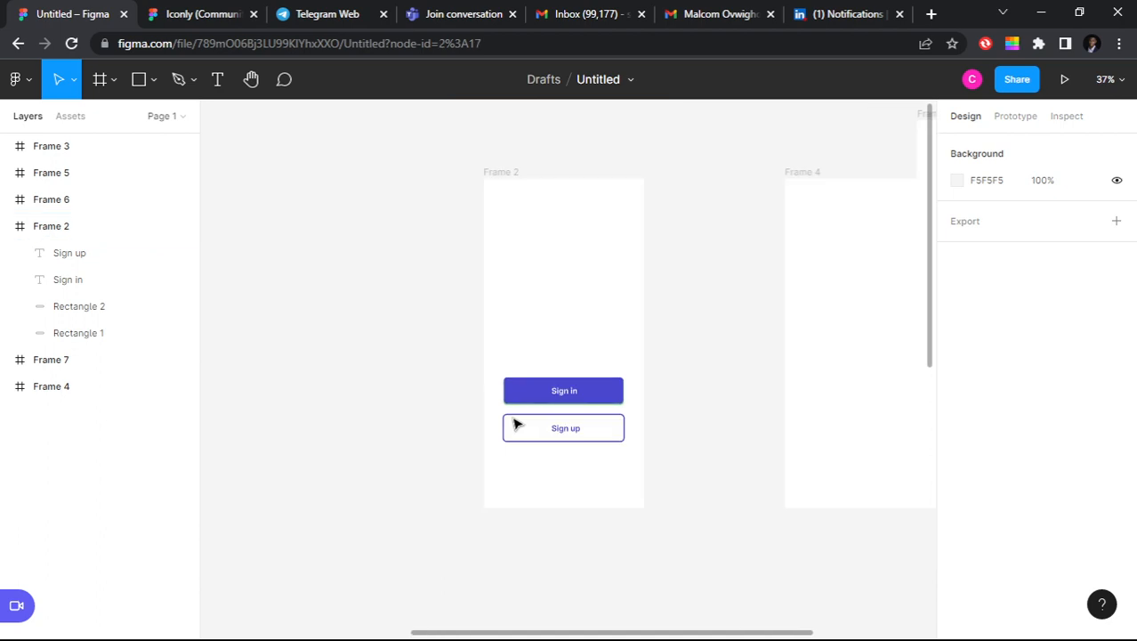
pyautogui.moveTo(513, 420); pyautogui.dragTo(559, 429)
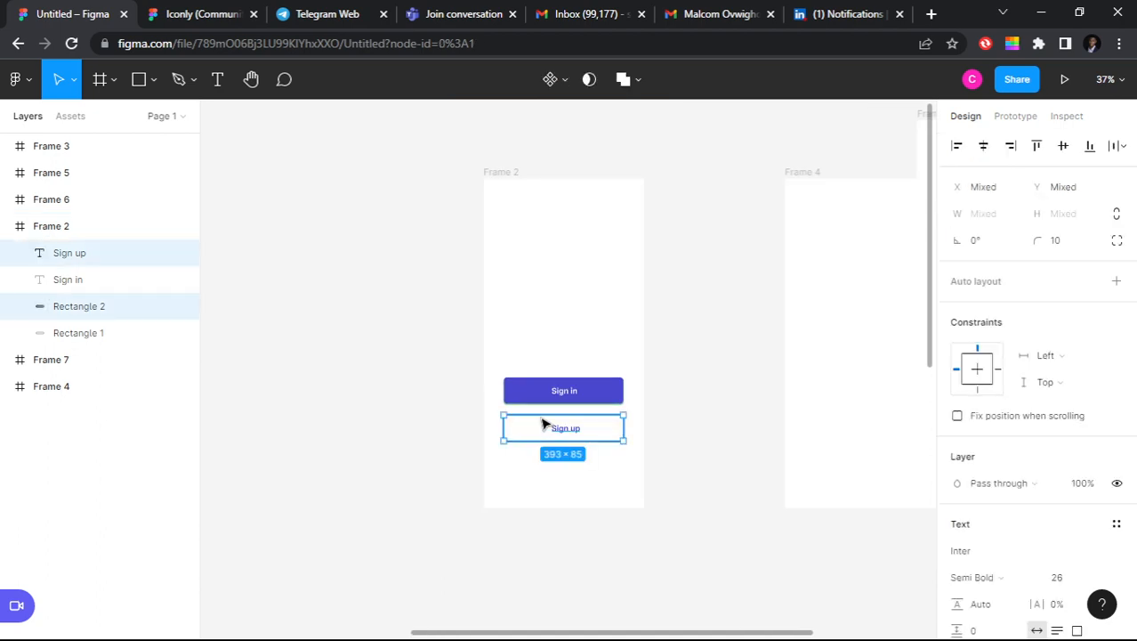
# Step: Duplicate the Sign in button's text and rectangle in place and select the copied rectangle
pyautogui.moveTo(395, 313); pyautogui.dragTo(673, 463)
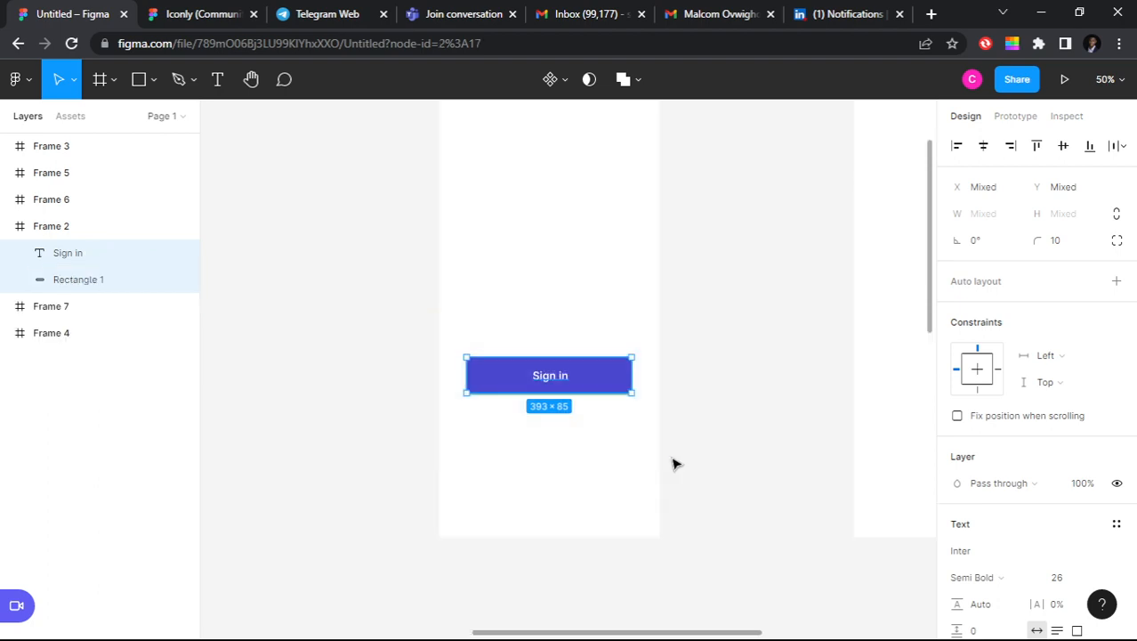
pyautogui.hotkey('ctrl', 'd')
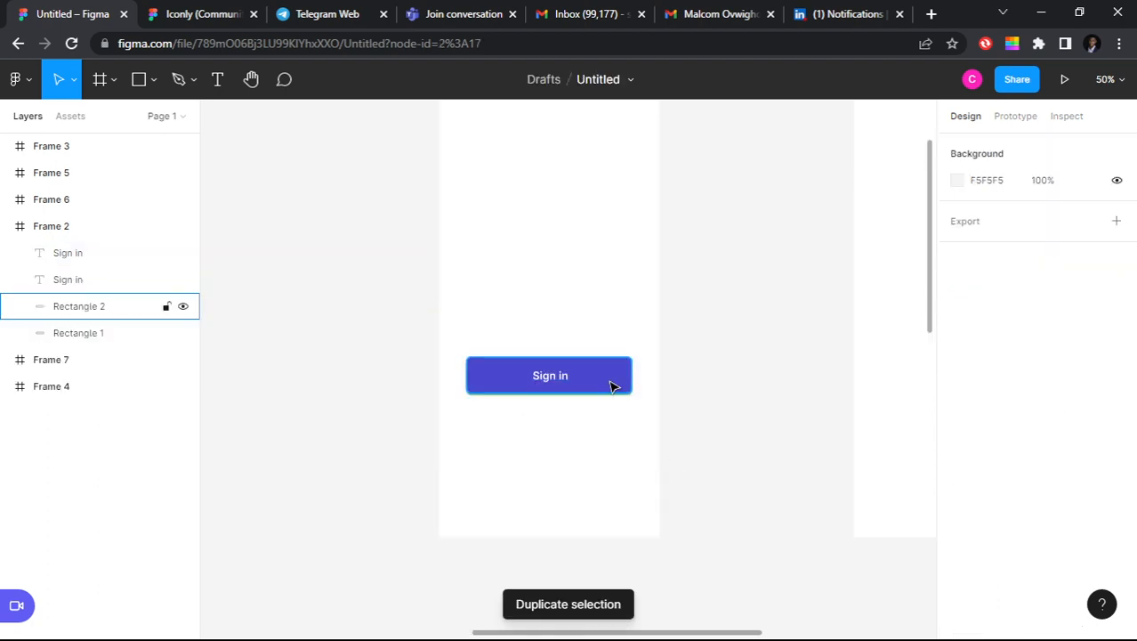
pyautogui.click(612, 386)
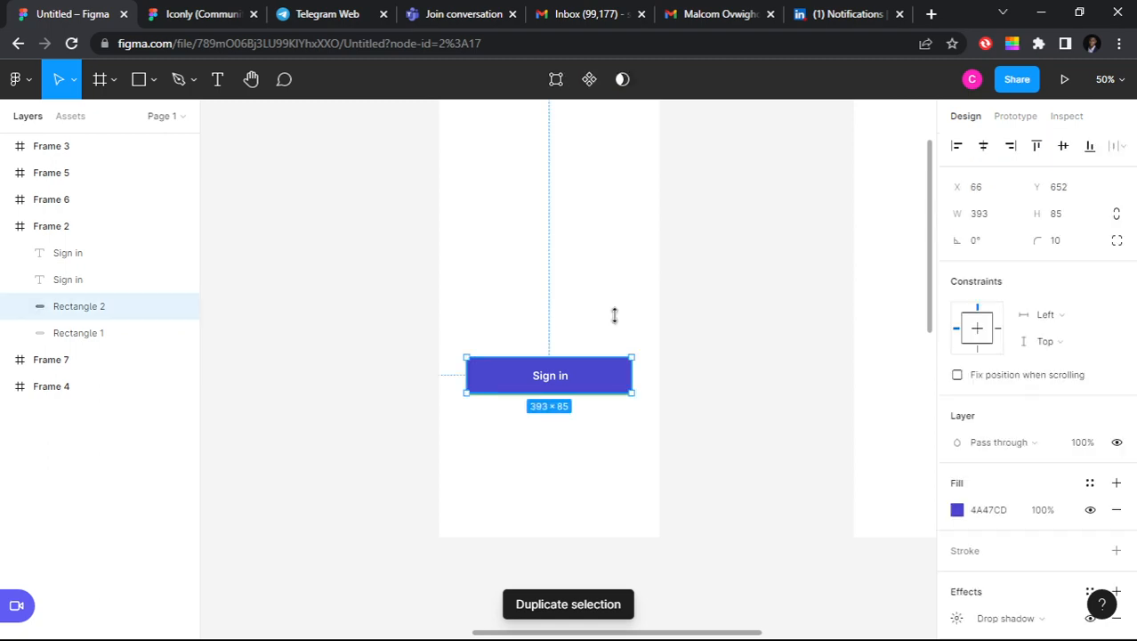
pyautogui.scroll(2, 553, 503)
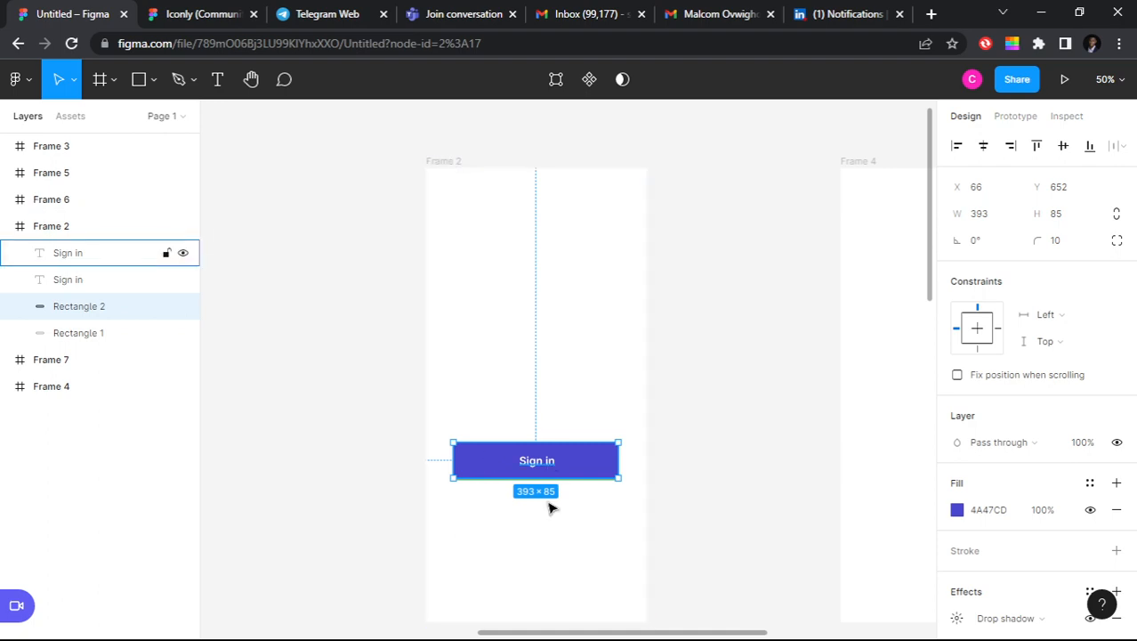
pyautogui.scroll(3, 549, 507)
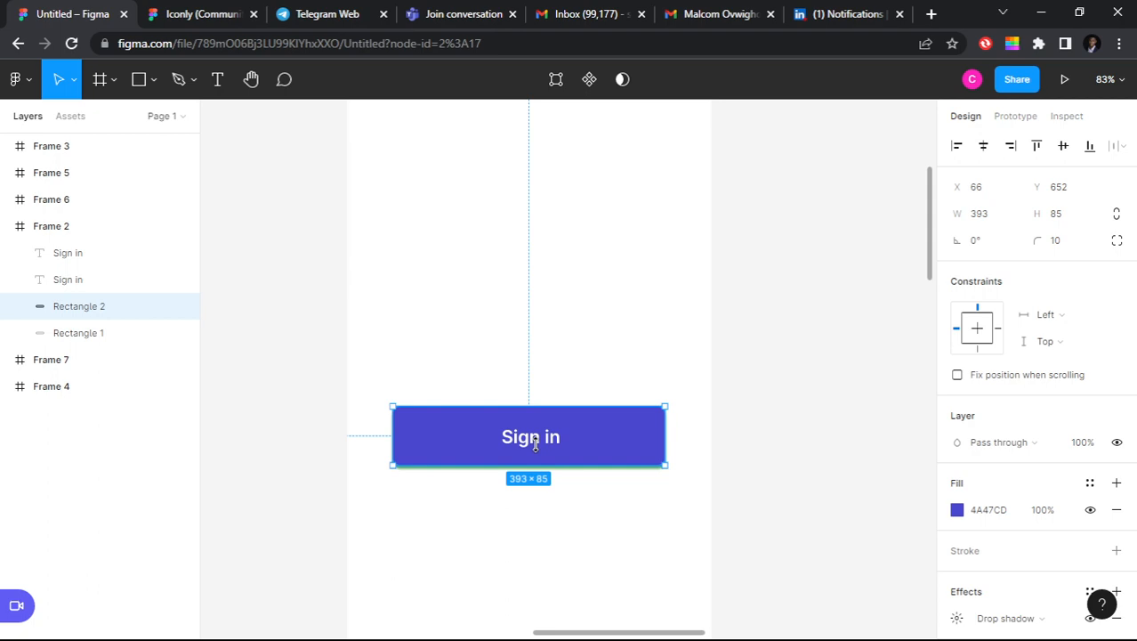
pyautogui.click(535, 445)
pyautogui.click(651, 433)
pyautogui.hotkey('ctrl', 'f')
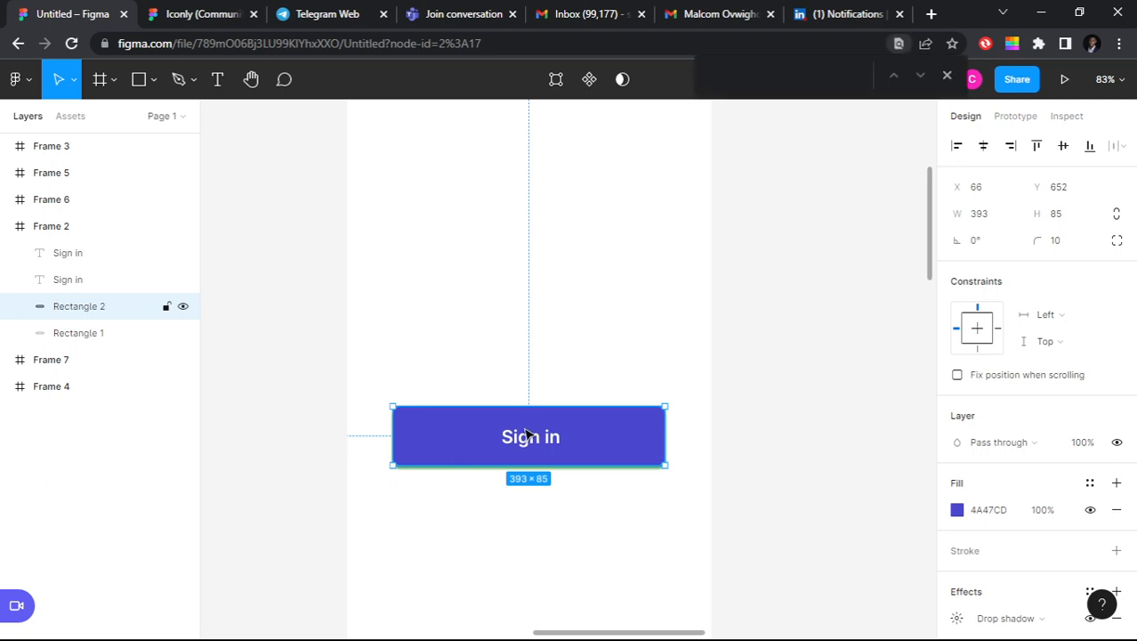
pyautogui.rightClick(594, 430)
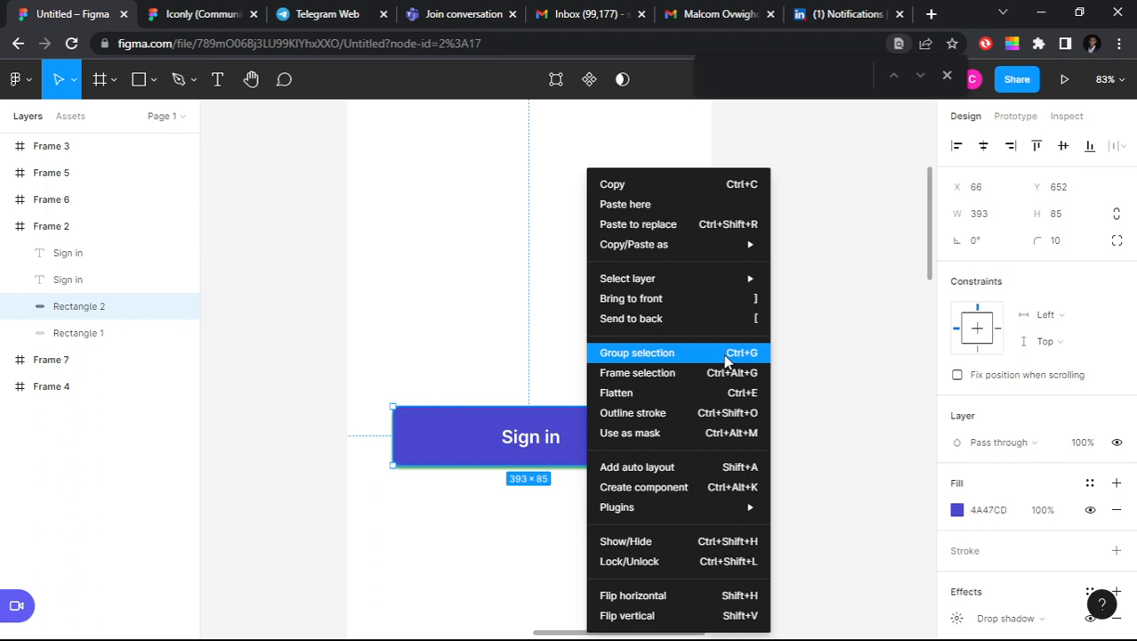
pyautogui.click(423, 343)
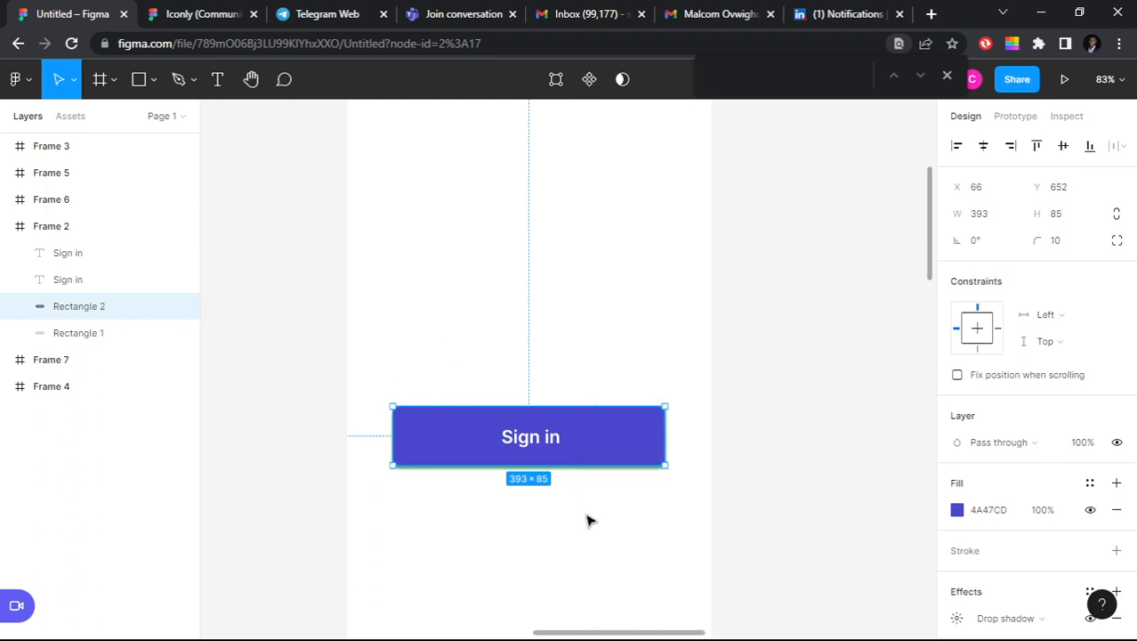
pyautogui.scroll(1, 587, 516)
pyautogui.scroll(-2, 589, 426)
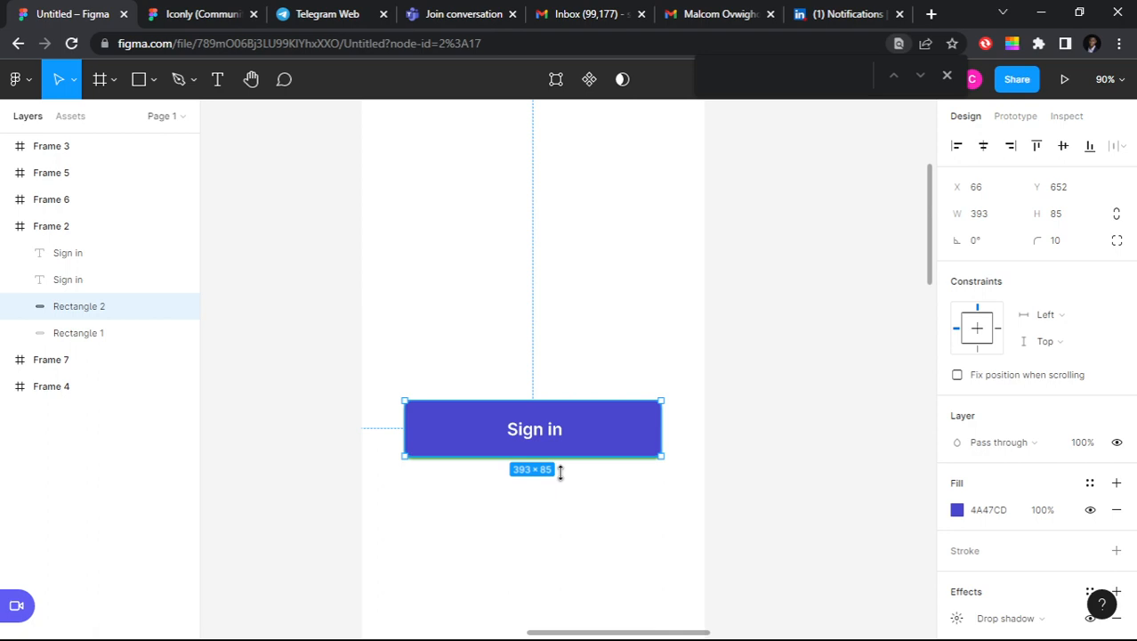
# Step: Try widening Frame 2 from its left edge beyond 1083 px to test the button's Left constraint, and reselect the button rectangle
pyautogui.keyDown('ctrl'); pyautogui.scroll(-2, 560, 472); pyautogui.keyUp('ctrl')
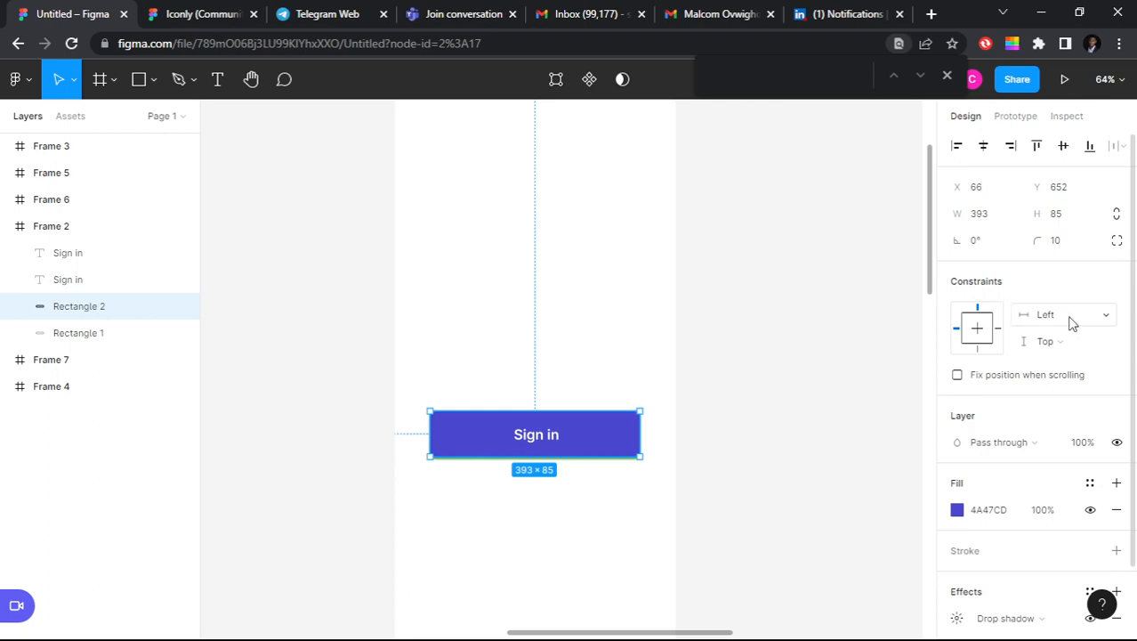
pyautogui.keyDown('ctrl'); pyautogui.scroll(-3, 794, 362); pyautogui.keyUp('ctrl')
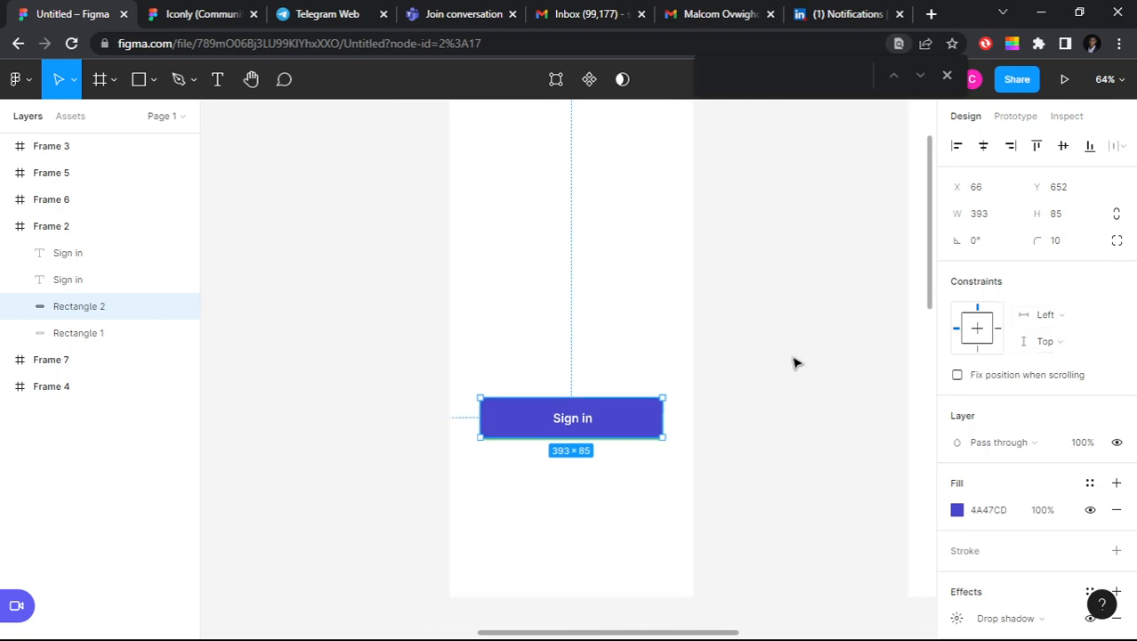
pyautogui.keyDown('ctrl'); pyautogui.scroll(-1, 750, 386); pyautogui.keyUp('ctrl')
pyautogui.click(616, 189)
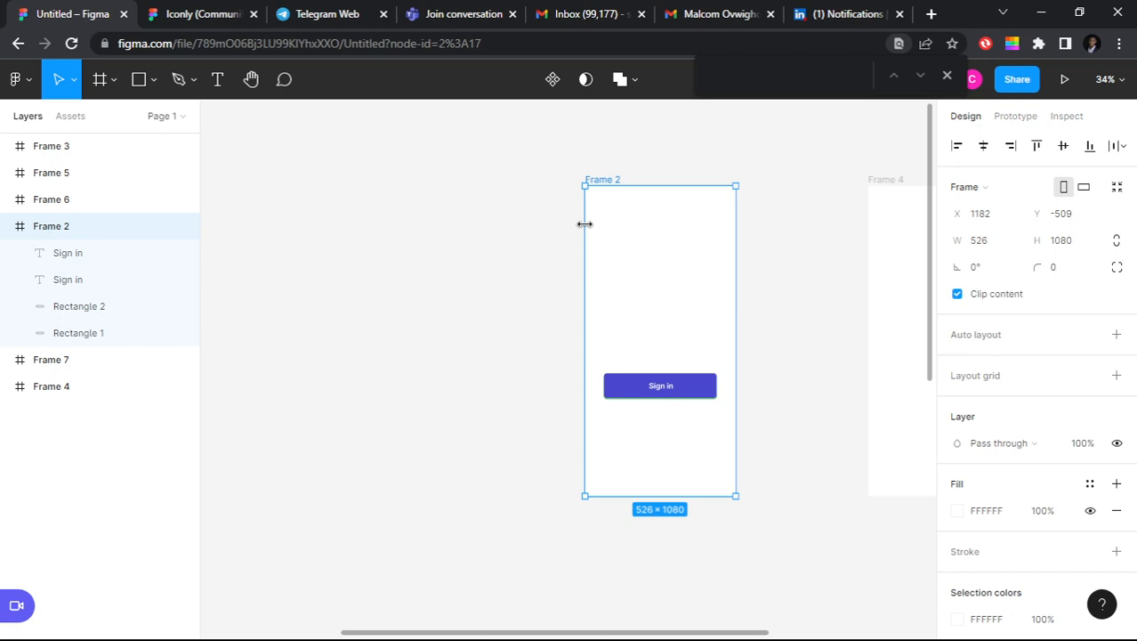
pyautogui.moveTo(585, 224); pyautogui.dragTo(417, 284)
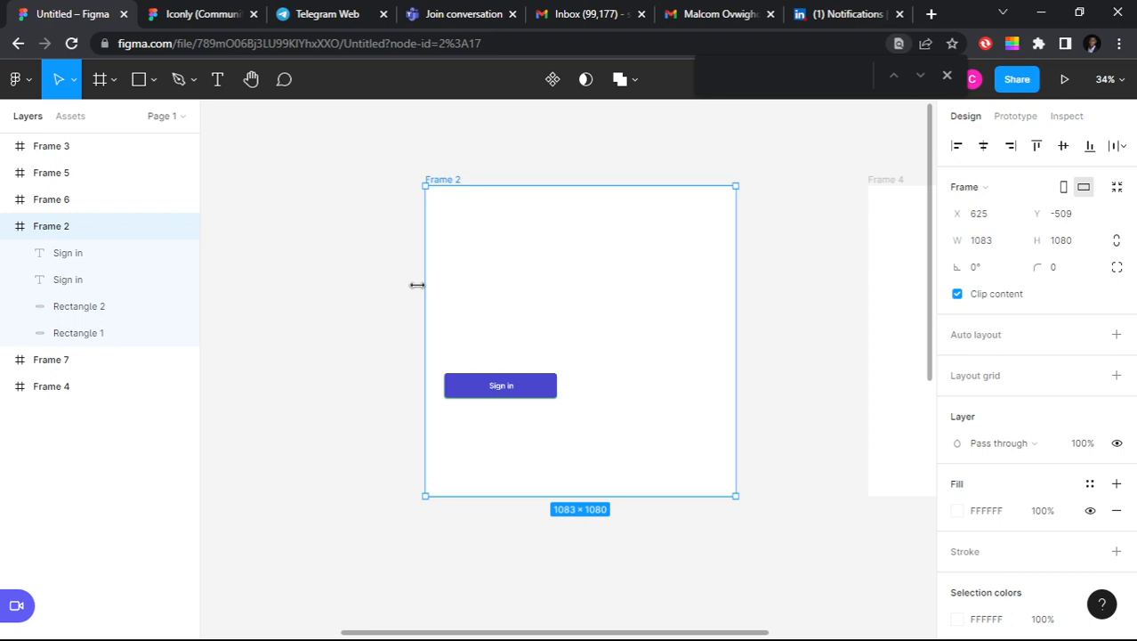
pyautogui.moveTo(417, 284); pyautogui.dragTo(380, 283)
pyautogui.click(476, 346)
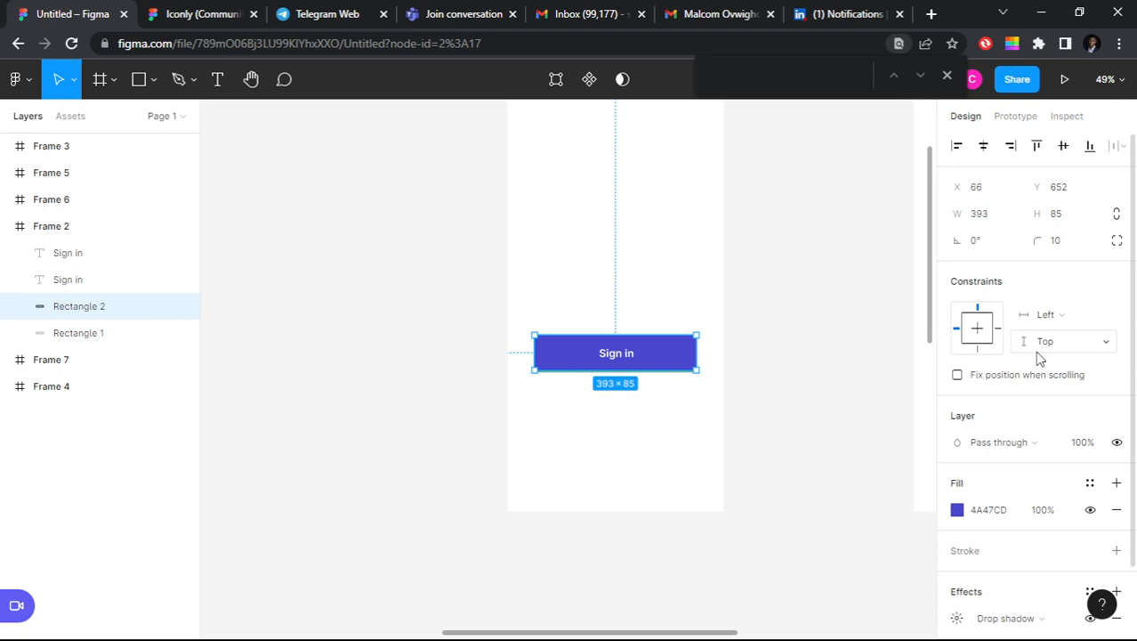
# Step: Try widening Frame 2 from its left edge to about 862 px, and undo the resizing
pyautogui.scroll(-1, 685, 470)
pyautogui.click(535, 246)
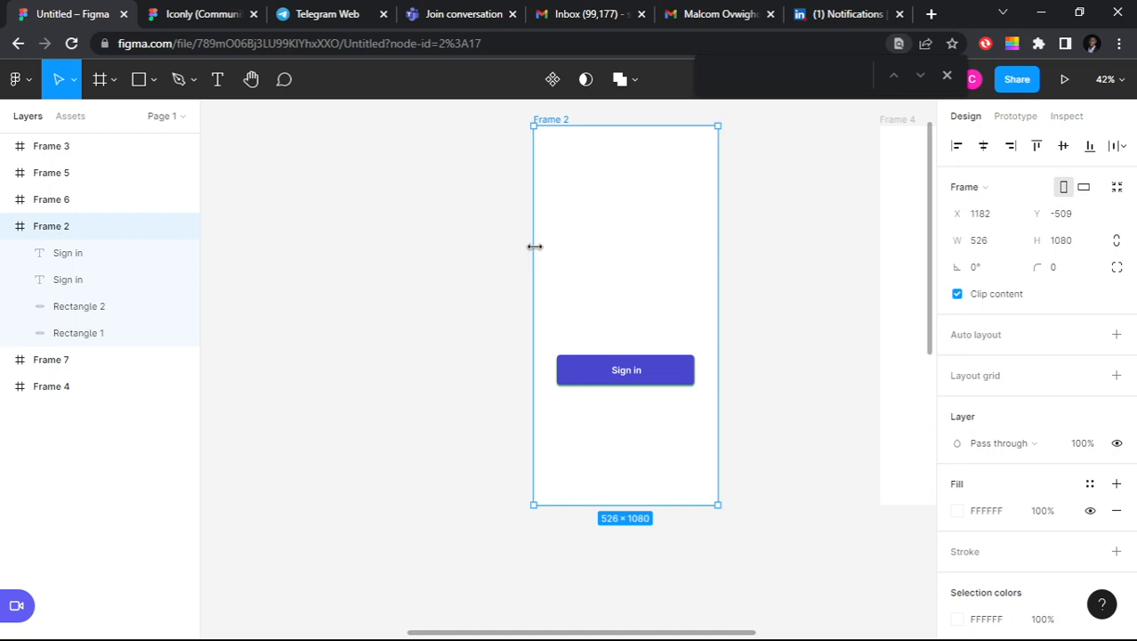
pyautogui.moveTo(535, 247); pyautogui.dragTo(483, 246)
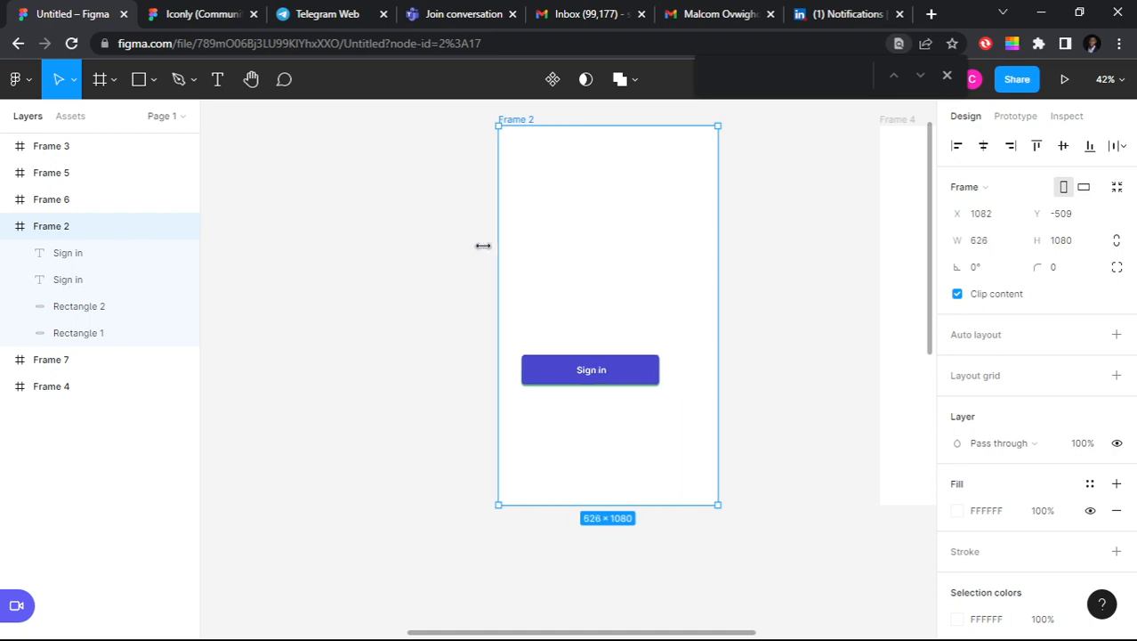
pyautogui.moveTo(483, 246); pyautogui.dragTo(416, 241)
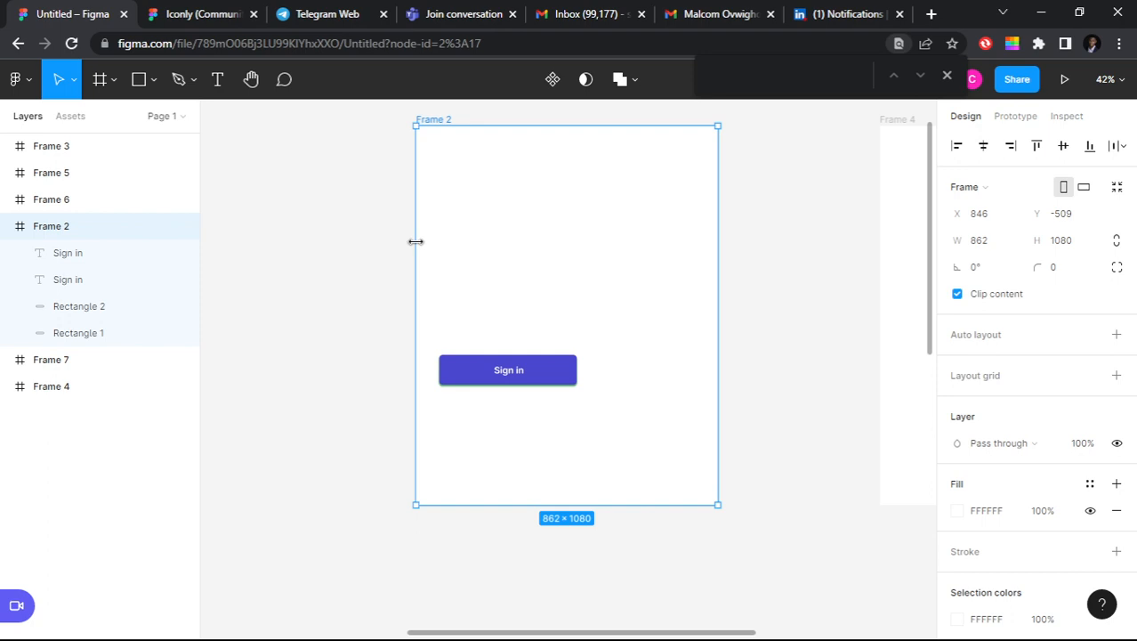
pyautogui.hotkey('ctrl', 'z')
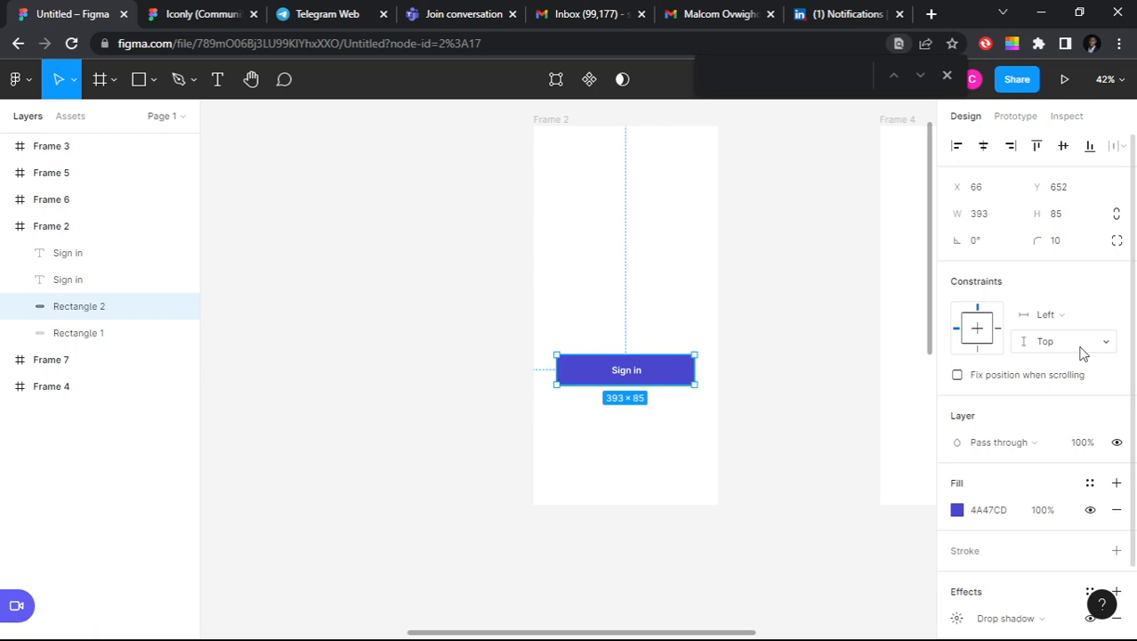
# Step: Stretch the copied Sign in rectangle across the frame to X 0 and width 526, and set its horizontal constraint to Left and right
pyautogui.hotkey('ctrl', 'z')
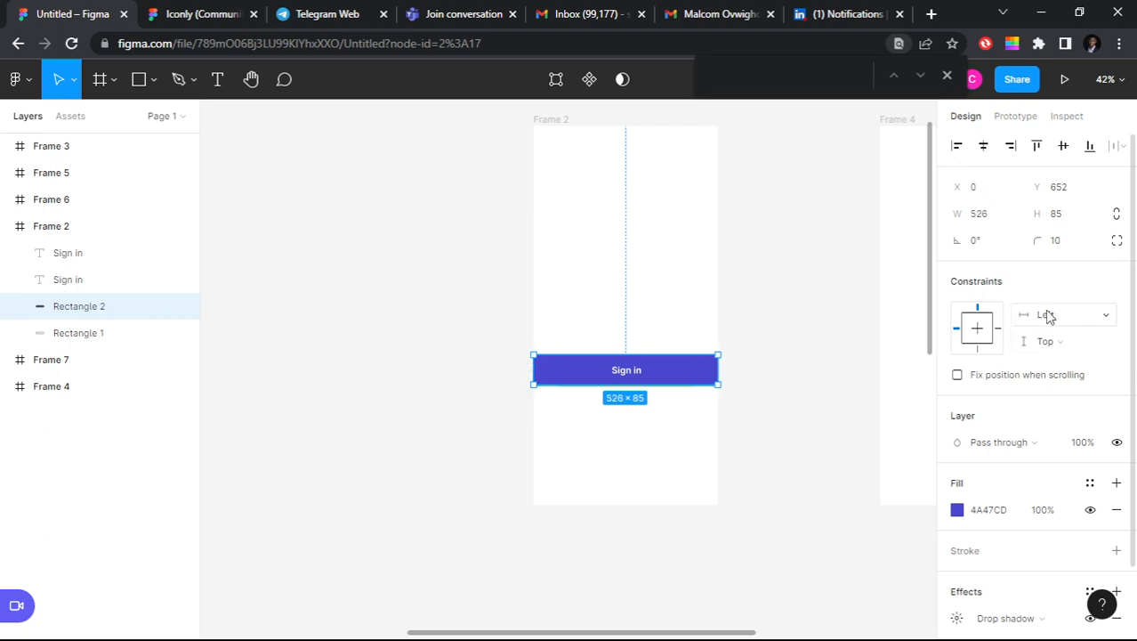
pyautogui.click(1048, 317)
pyautogui.click(1077, 354)
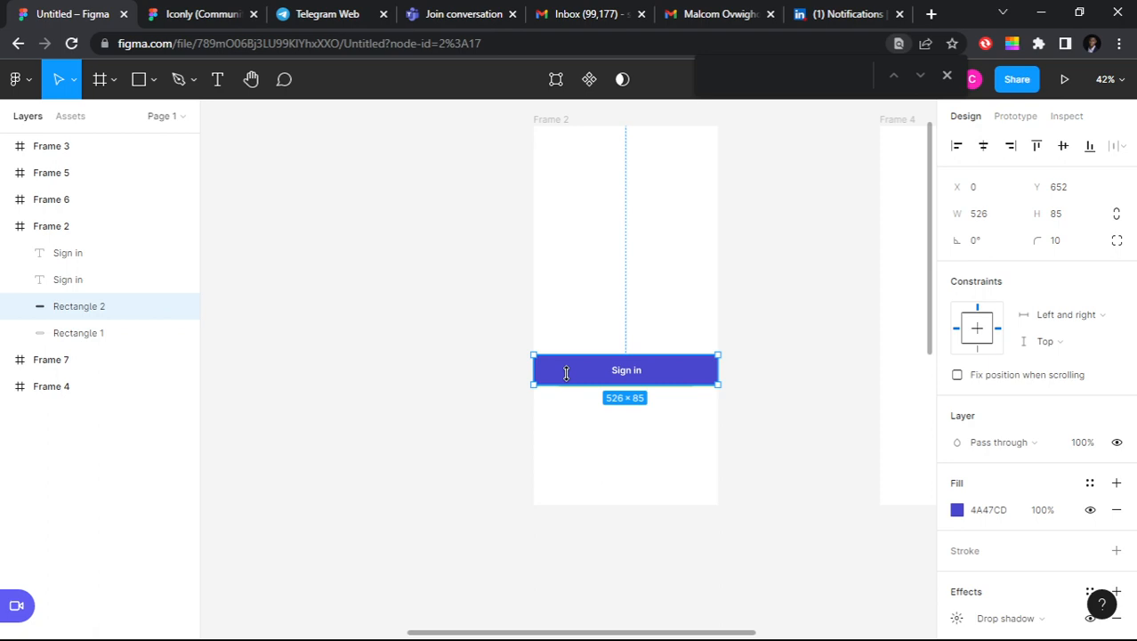
pyautogui.hscroll(2, 566, 373)
pyautogui.scroll(1, 566, 373)
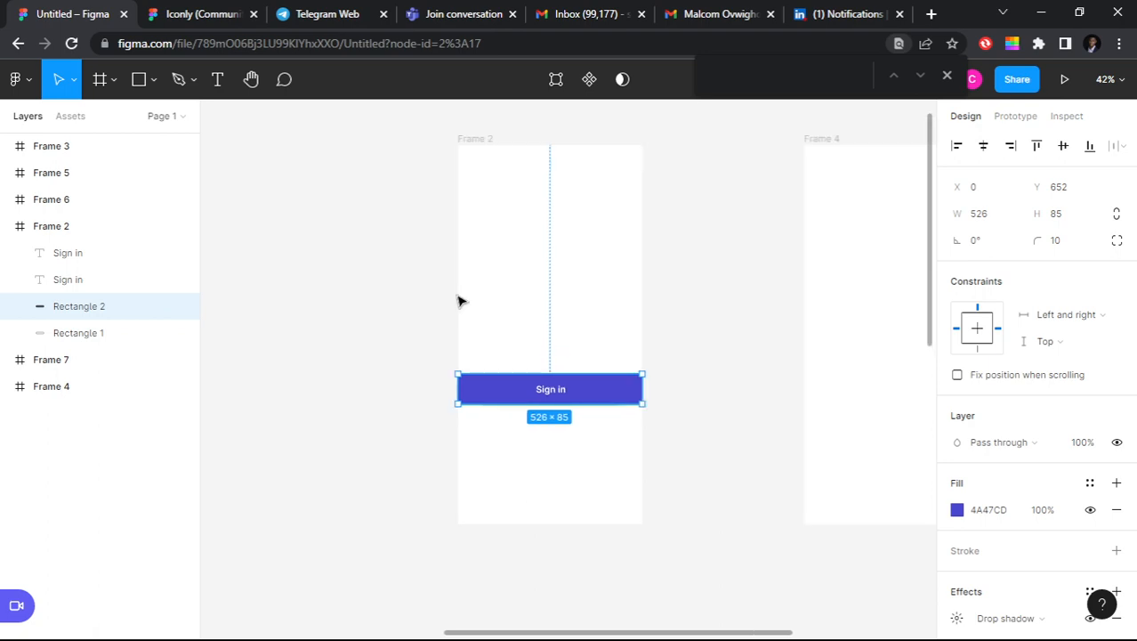
# Step: Widen Frame 2 from both its left and right edges to about 1224 px to test the Left and right constraint
pyautogui.click(460, 301)
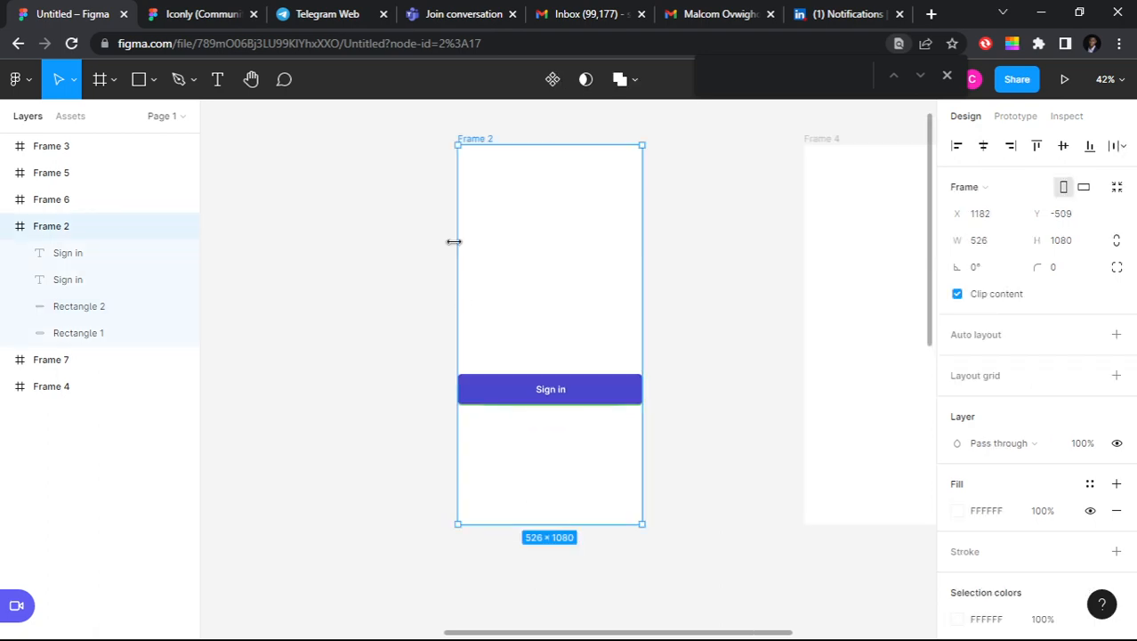
pyautogui.moveTo(454, 241); pyautogui.dragTo(279, 252)
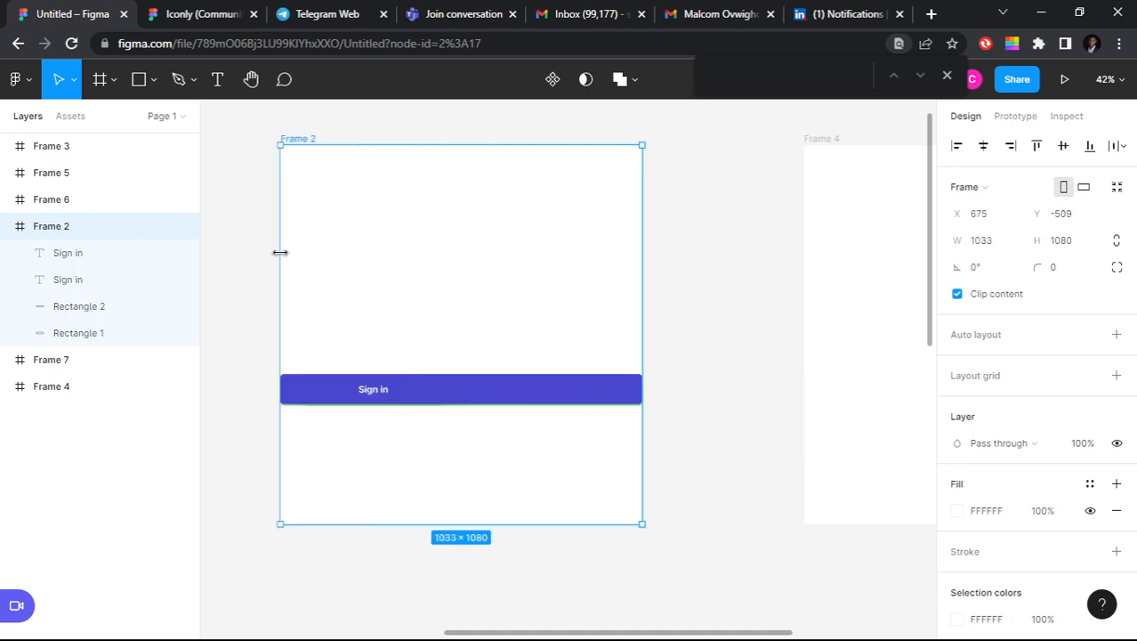
pyautogui.moveTo(280, 252); pyautogui.dragTo(255, 253)
pyautogui.click(237, 213)
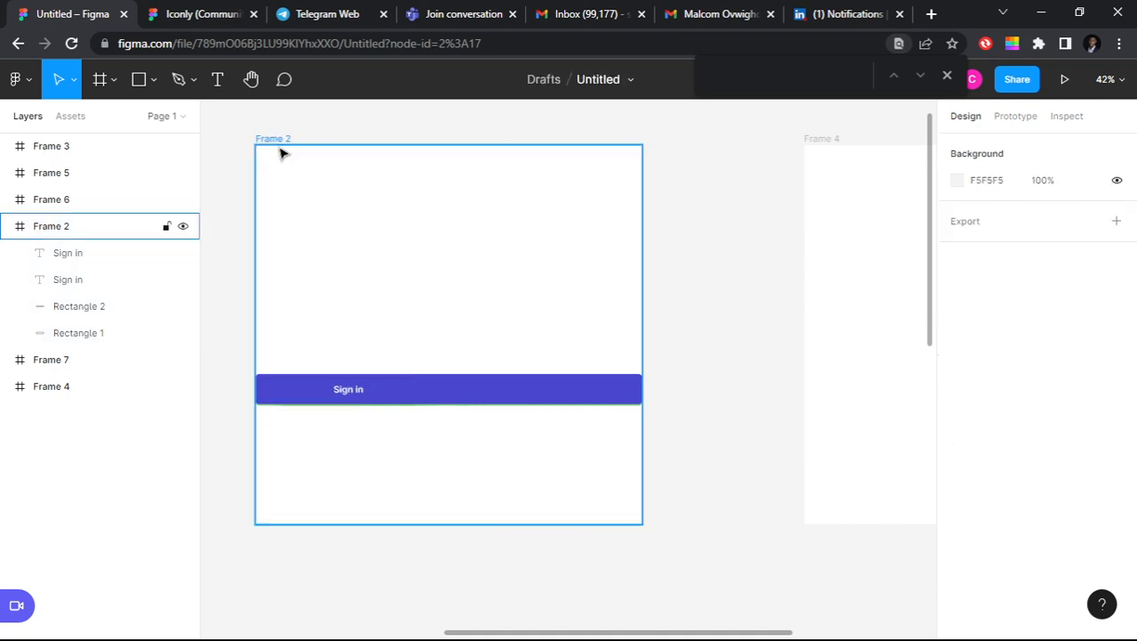
pyautogui.click(510, 212)
pyautogui.moveTo(642, 320); pyautogui.dragTo(662, 322)
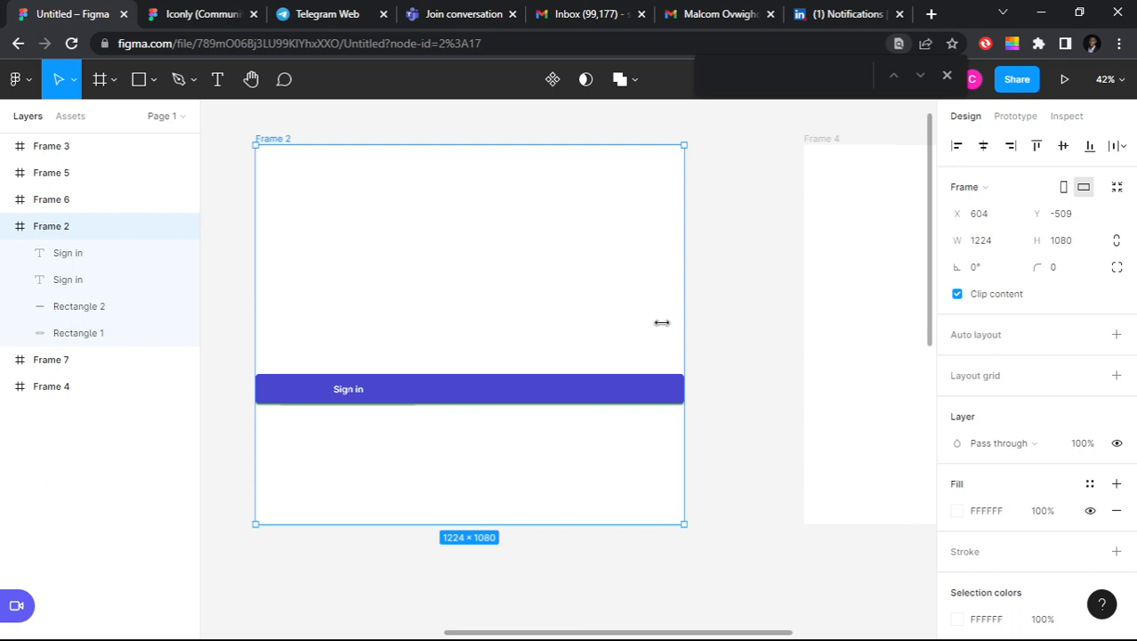
# Step: Try pulling in the left edge of the original Sign in rectangle to line up with the wider copy's left edge
pyautogui.click(300, 393)
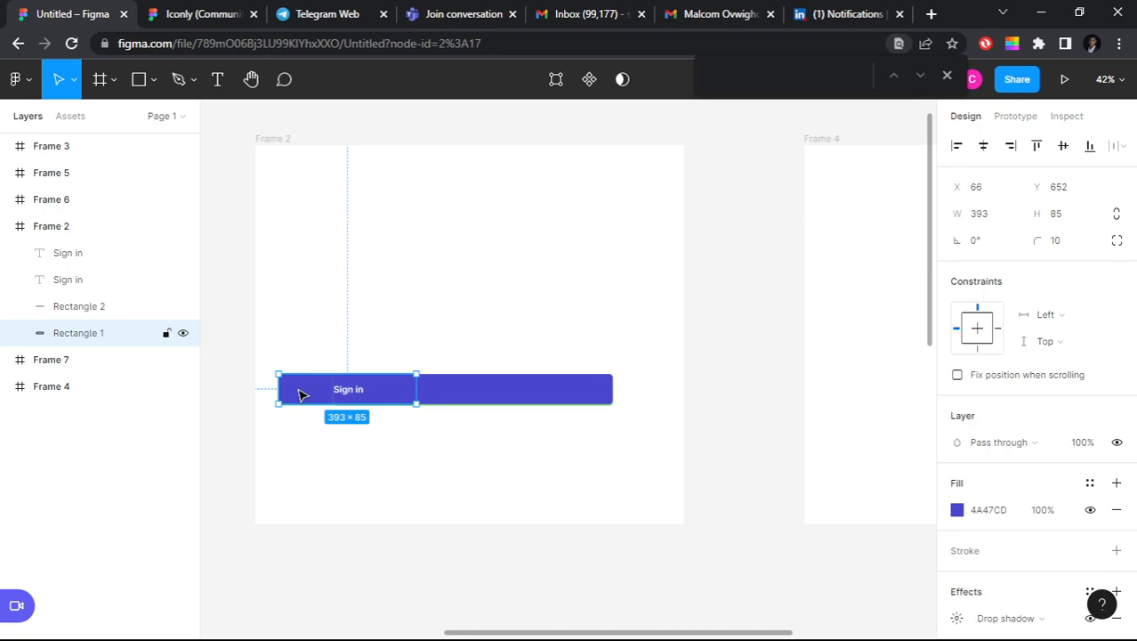
pyautogui.hotkey('ctrl', 'z')
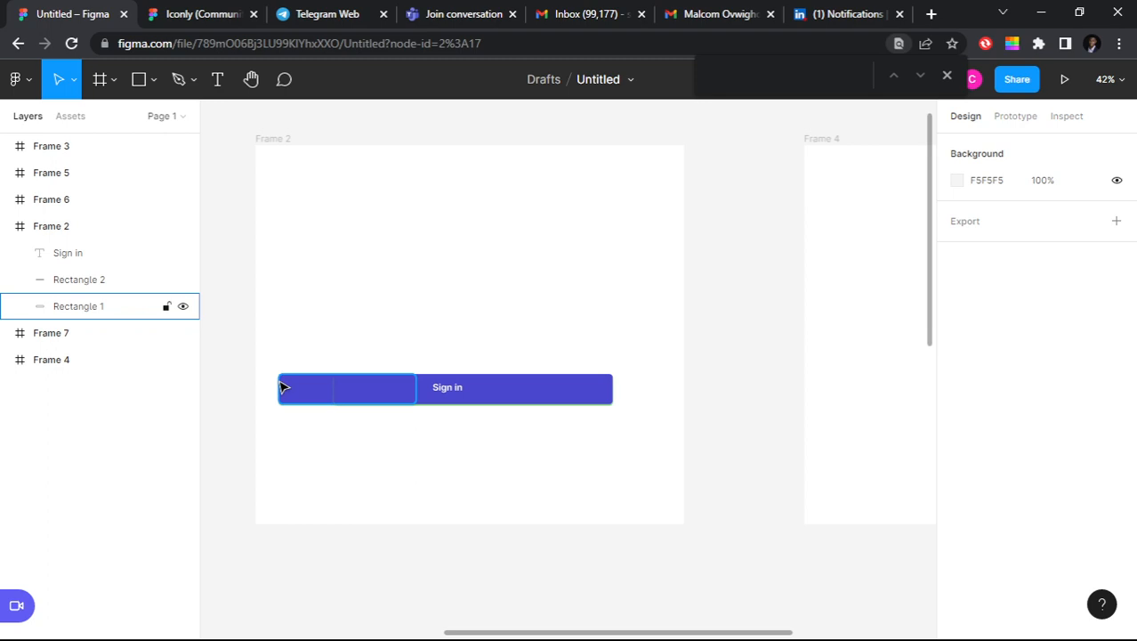
pyautogui.moveTo(283, 387); pyautogui.dragTo(335, 391)
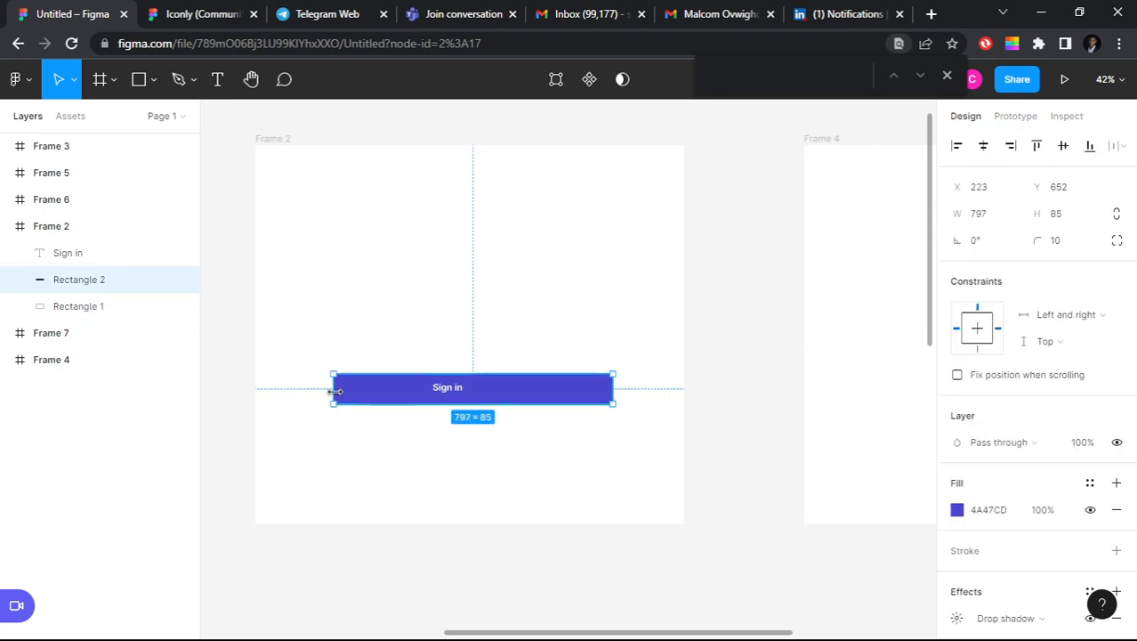
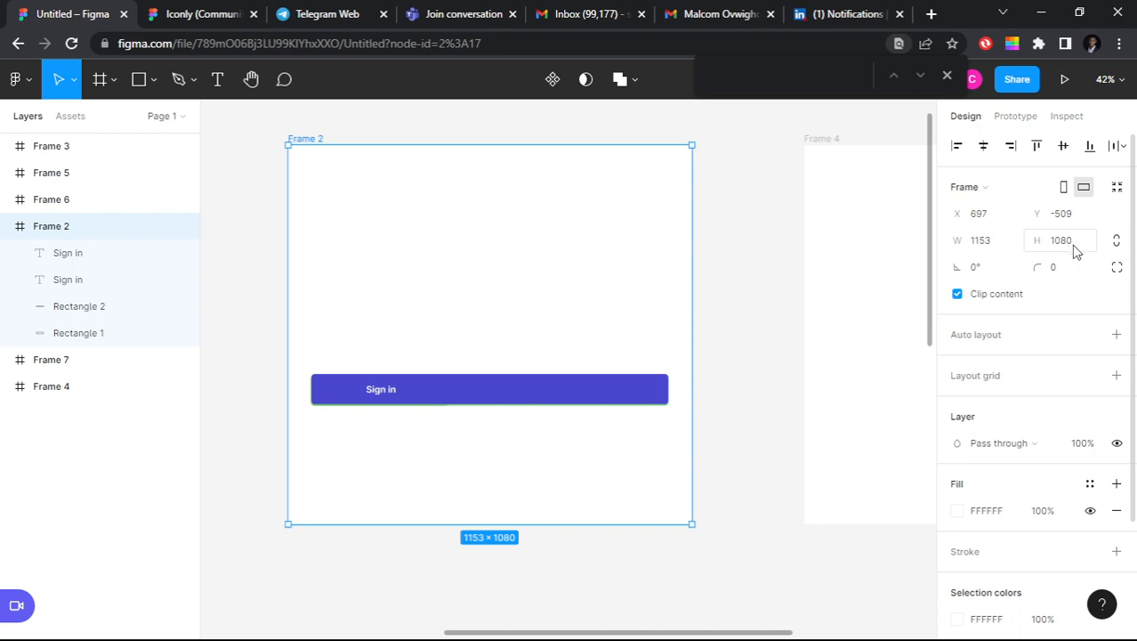
# Step: Undo the rectangle edits and the widening of Frame 2 back to its original narrow width
pyautogui.hotkey('ctrl', 'z')
pyautogui.hotkey('ctrl', 'z')
pyautogui.hotkey('ctrl', 'z')
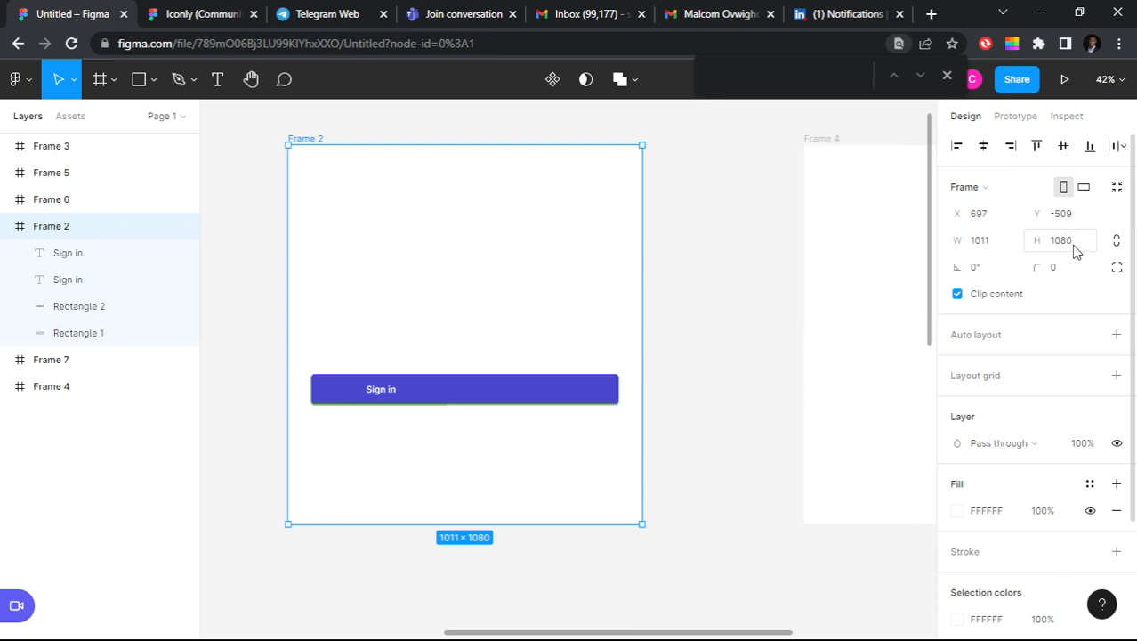
pyautogui.hotkey('ctrl', 'z')
pyautogui.hotkey('ctrl', 'z')
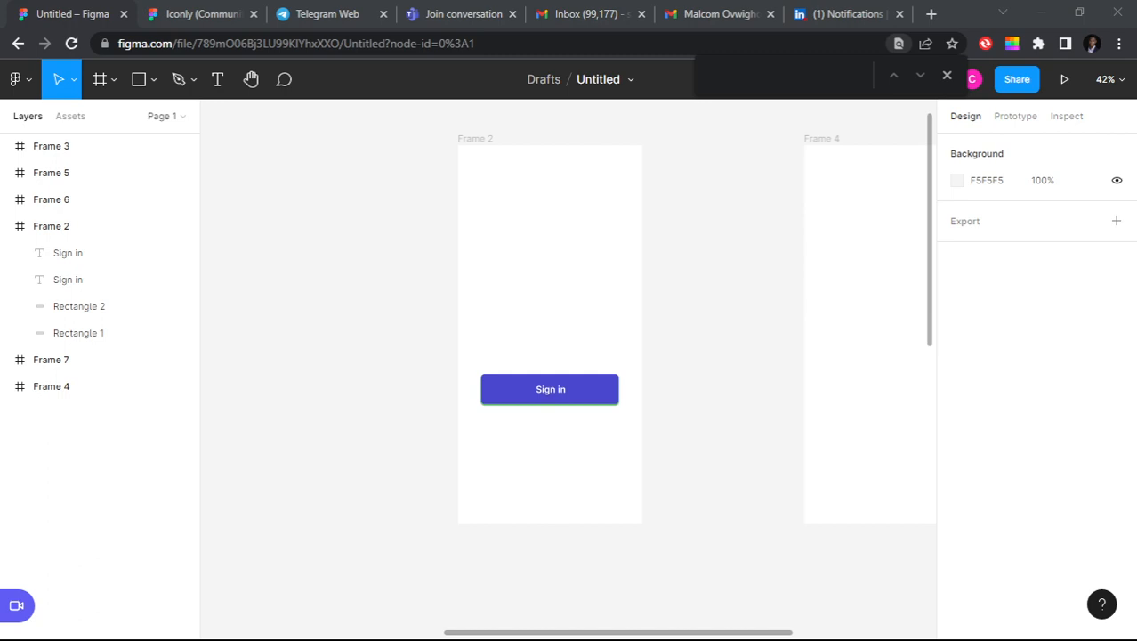
# Step: Remove the copied rectangle from behind the Sign in text in Frame 2, keeping the original button rectangle
pyautogui.click(562, 585)
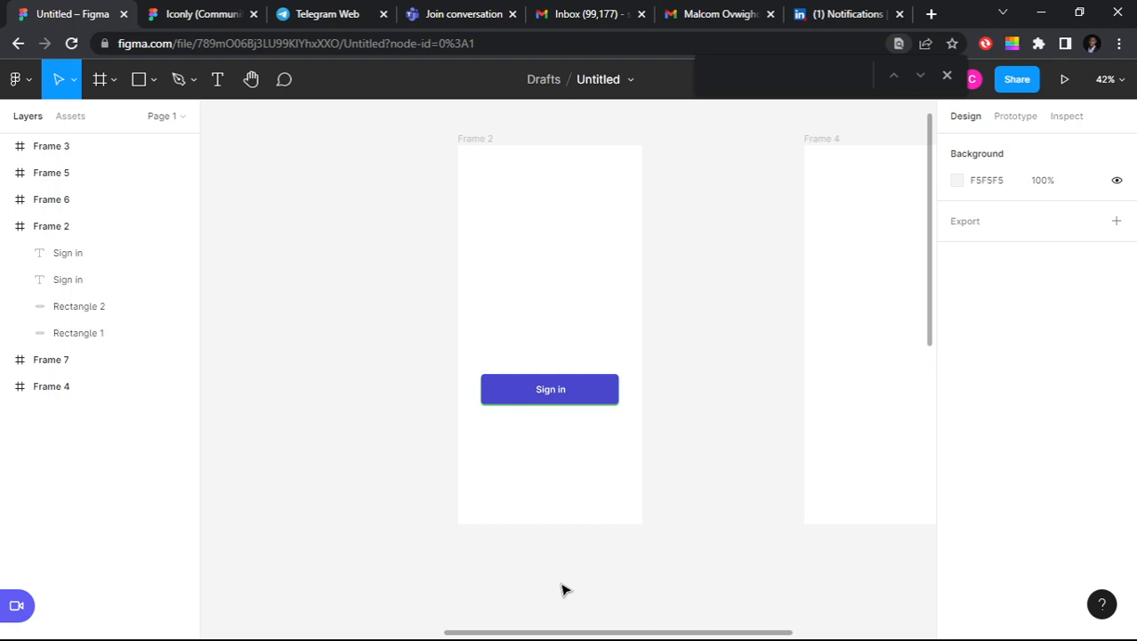
pyautogui.scroll(-1, 562, 441)
pyautogui.click(580, 396)
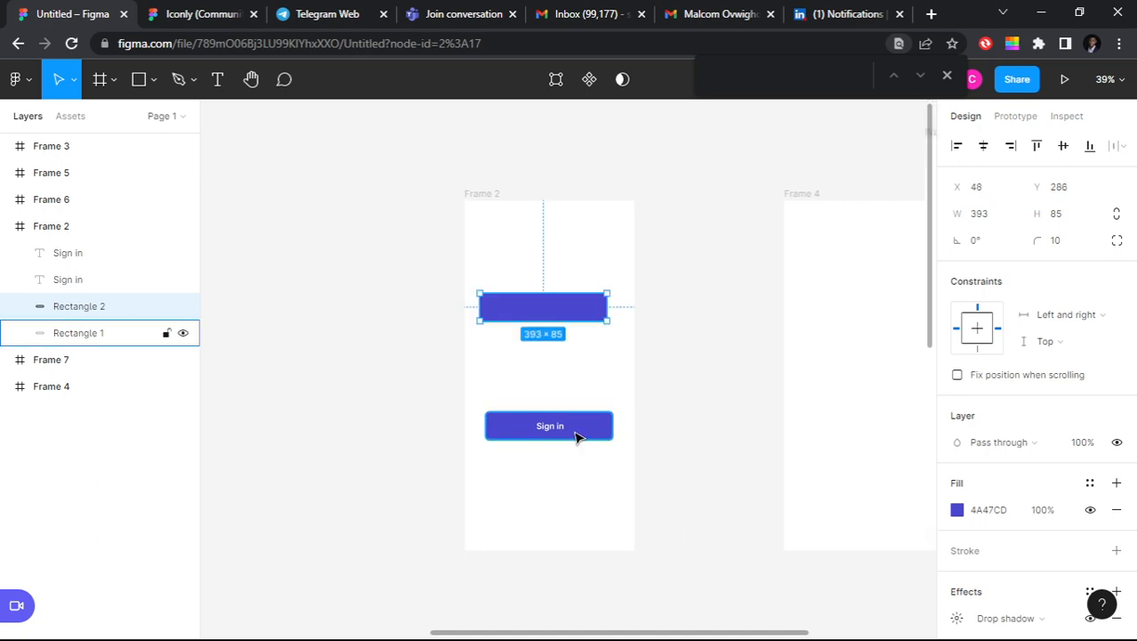
pyautogui.click(577, 434)
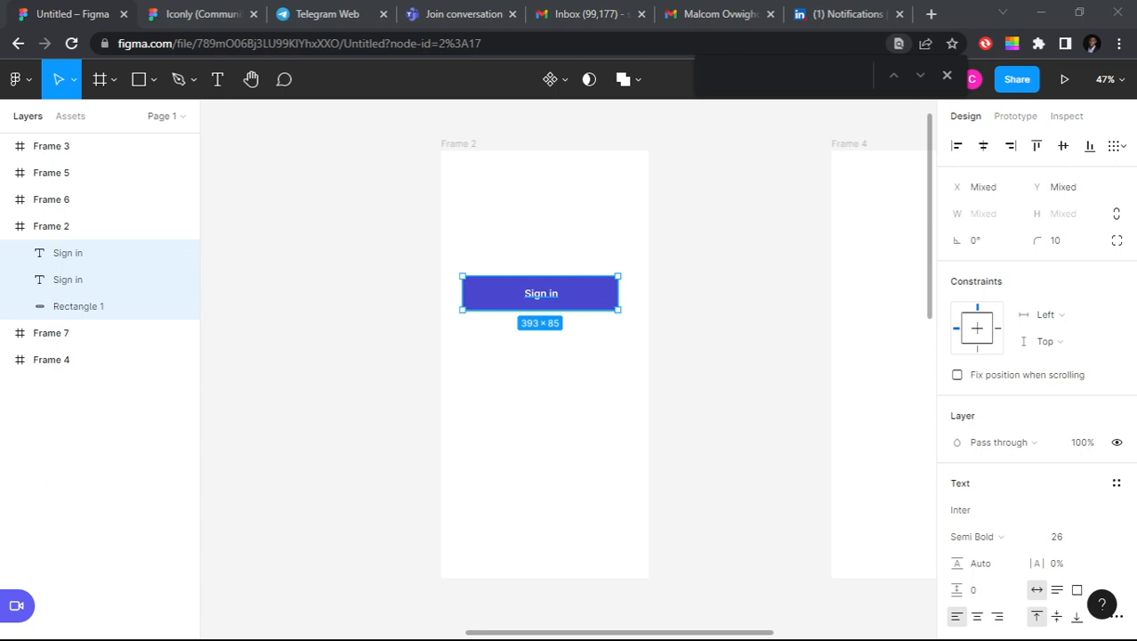
# Step: Position the Sign in button near the top of Frame 2 at X 66, Y 155 and select all its parts
pyautogui.click(591, 373)
pyautogui.scroll(2, 580, 308)
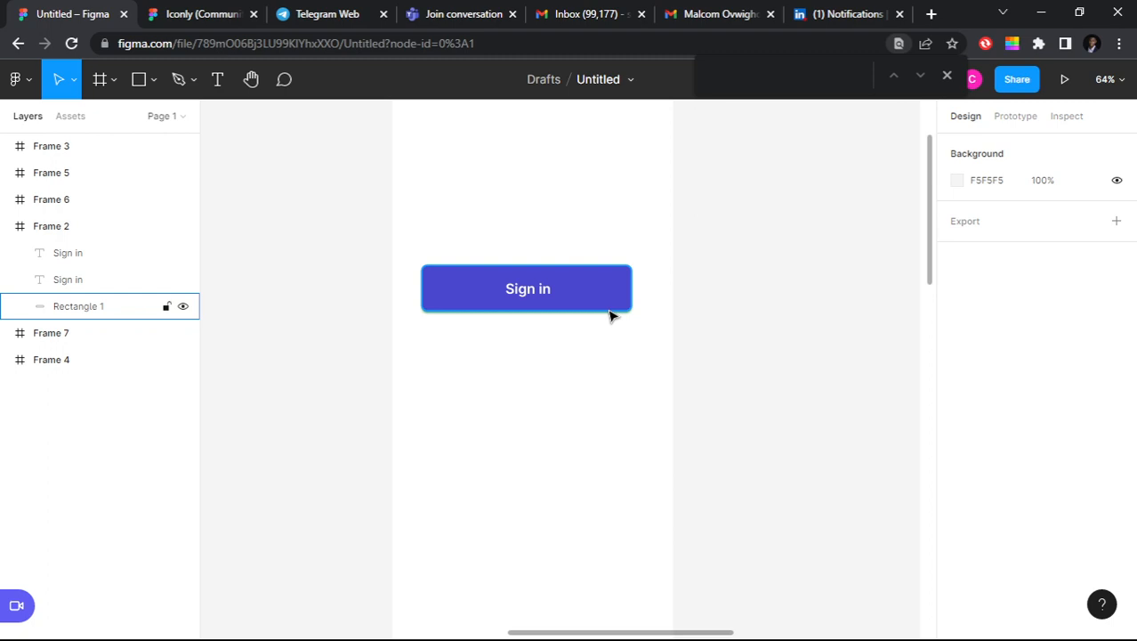
pyautogui.hotkey('ctrl', 'z')
pyautogui.click(358, 155)
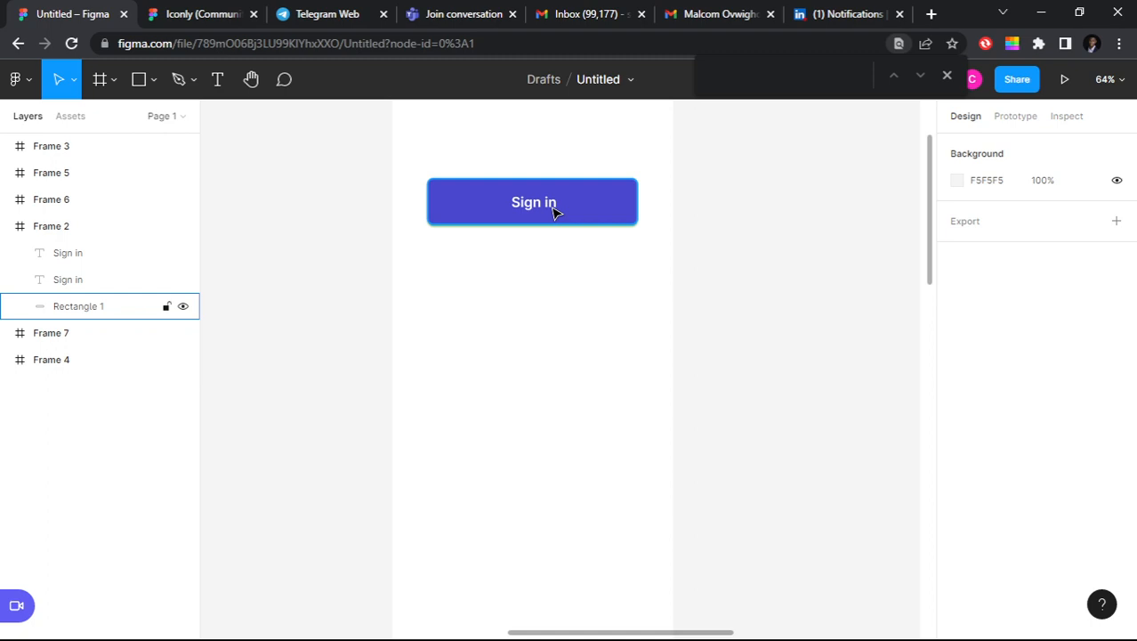
pyautogui.hotkey('ctrl', 'z')
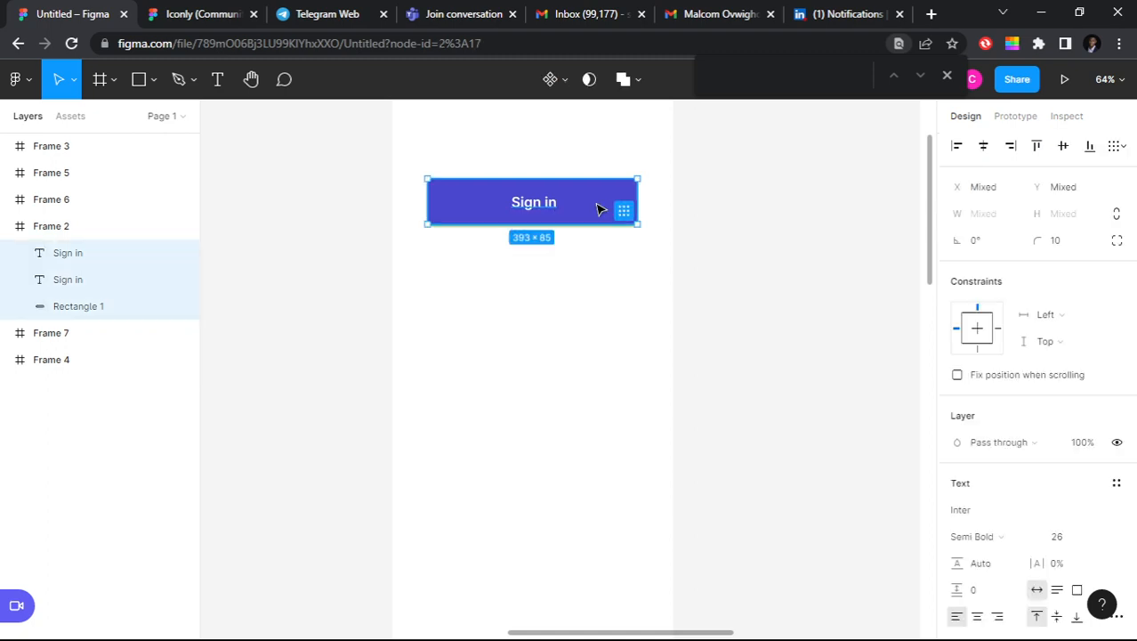
# Step: Create a single component from the selected Sign in texts and button rectangle
pyautogui.rightClick(594, 207)
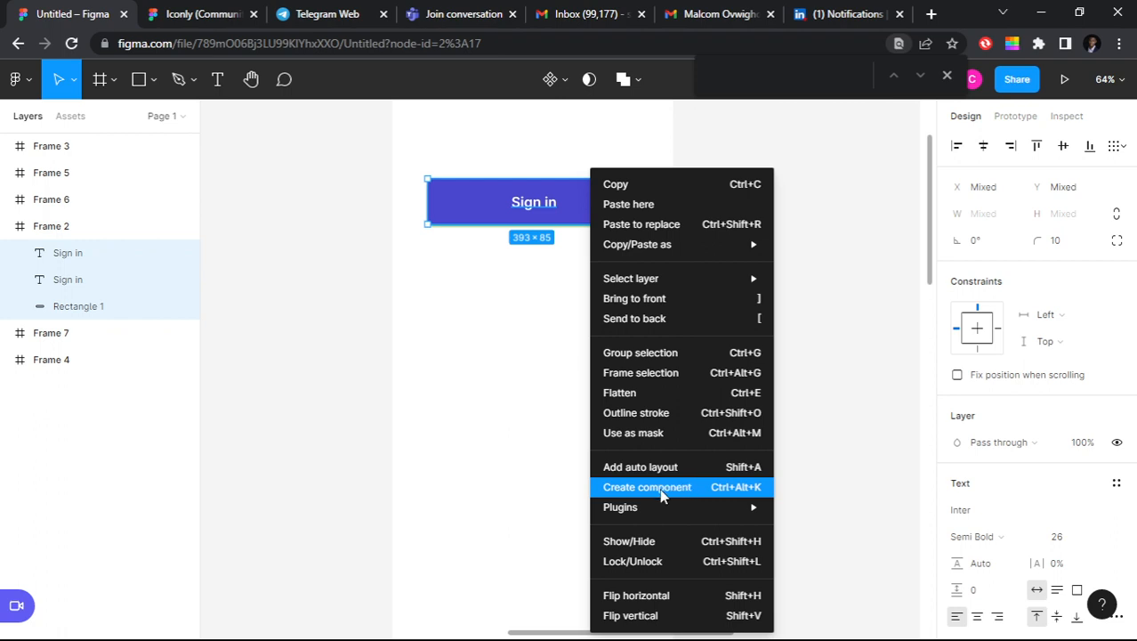
pyautogui.click(551, 82)
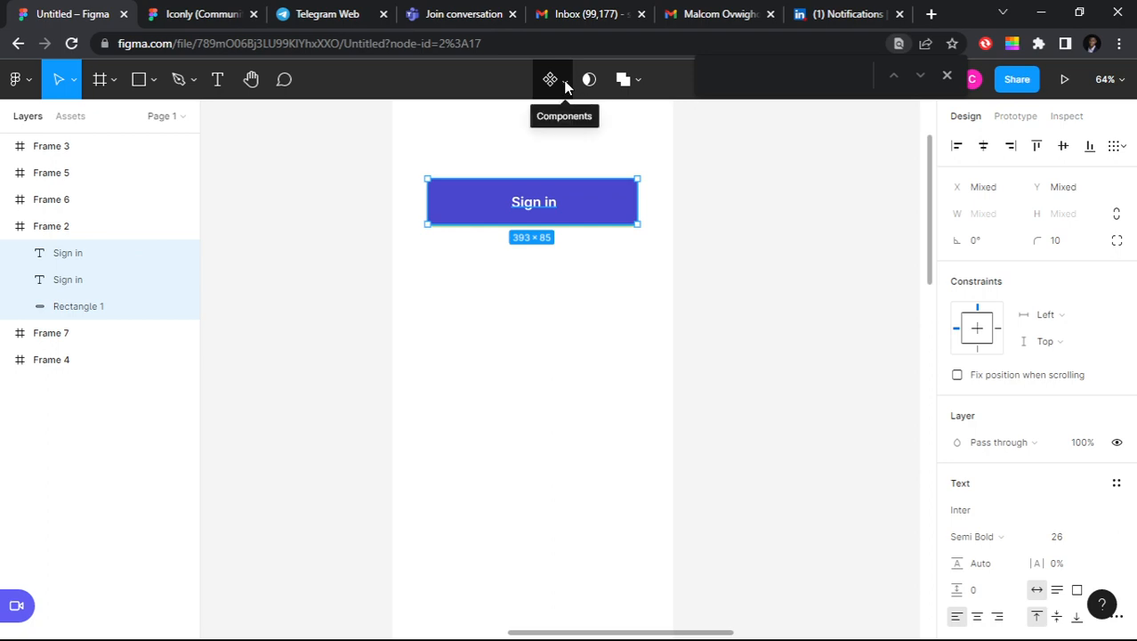
pyautogui.click(564, 82)
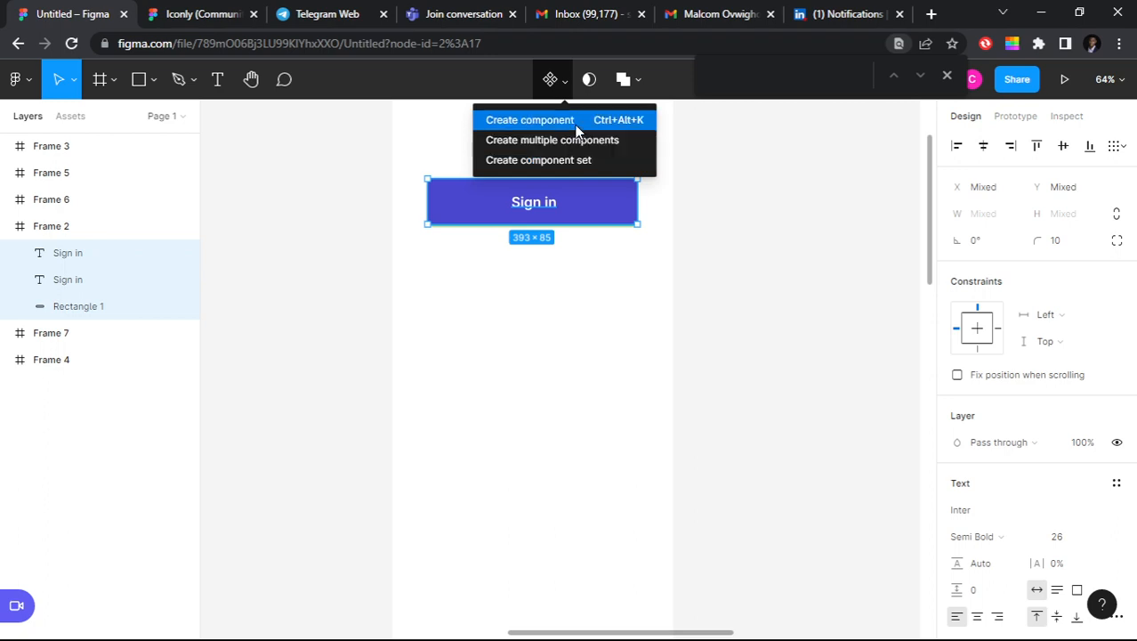
pyautogui.hotkey('ctrl', 'alt', 'k')
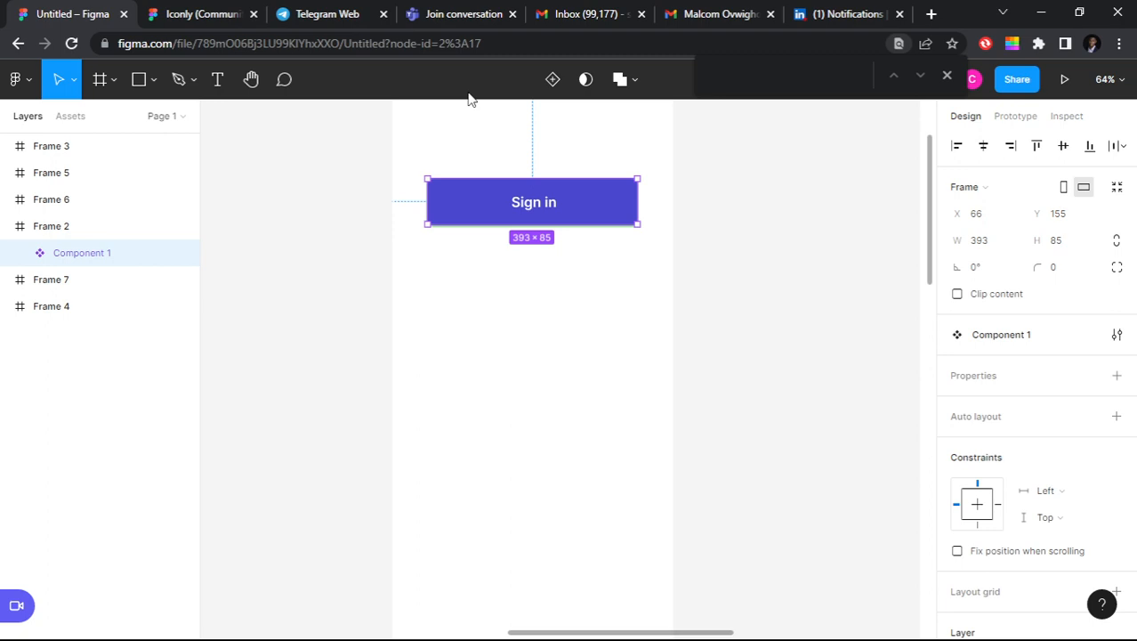
# Step: Try placing a copy of the Sign in component below the original at X 69, Y 357, and undo it
pyautogui.scroll(-3, 480, 231)
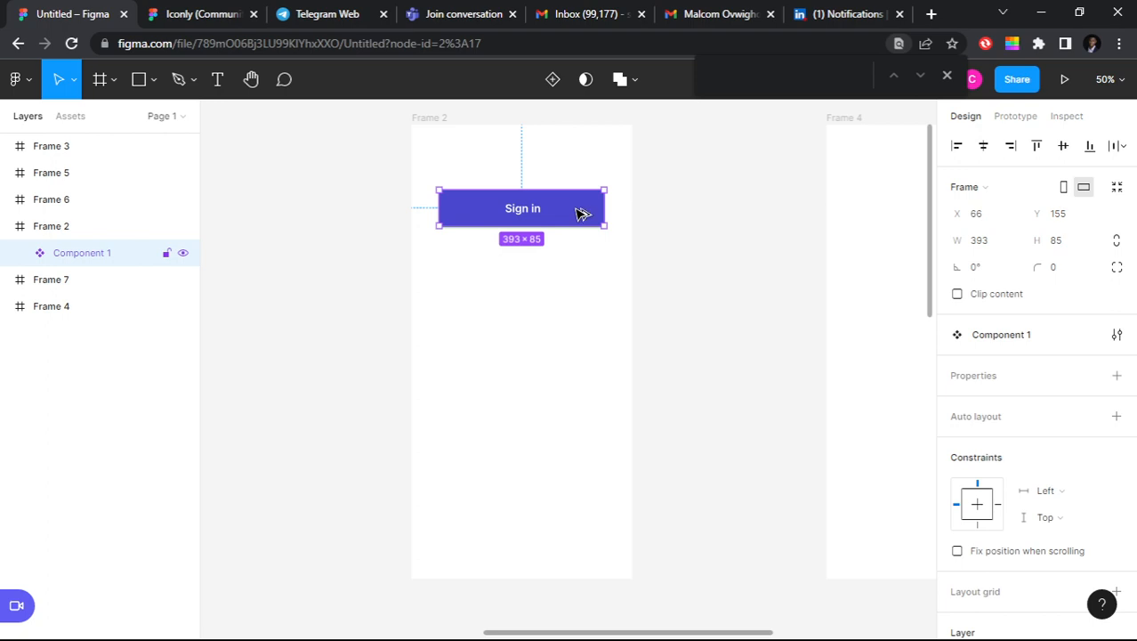
pyautogui.moveTo(579, 213); pyautogui.dragTo(578, 299)
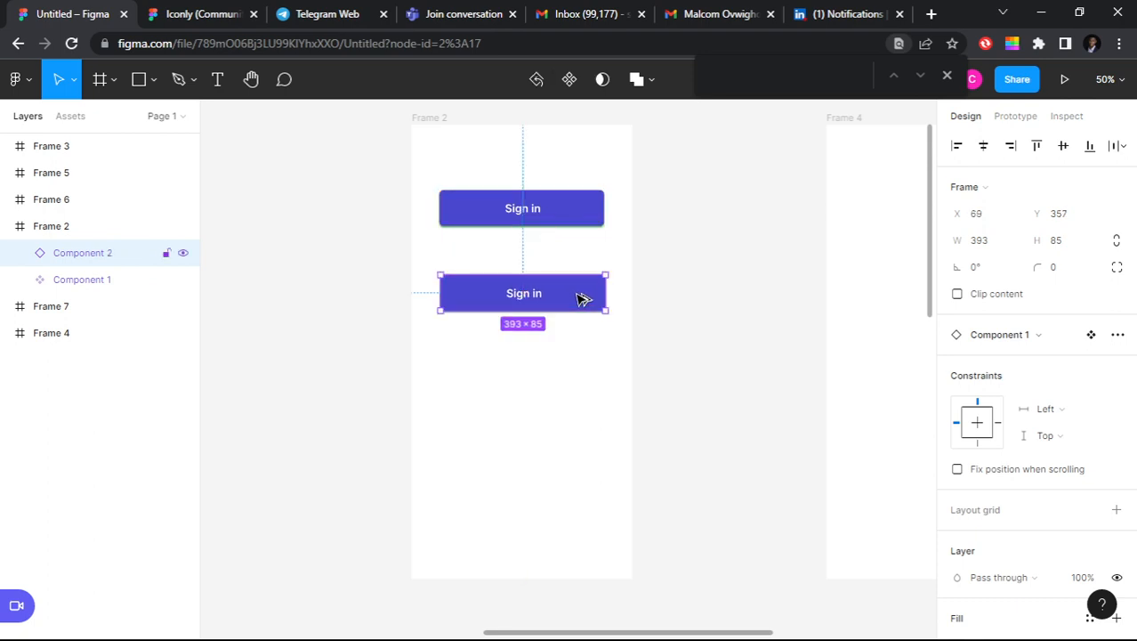
pyautogui.hotkey('ctrl', 'z')
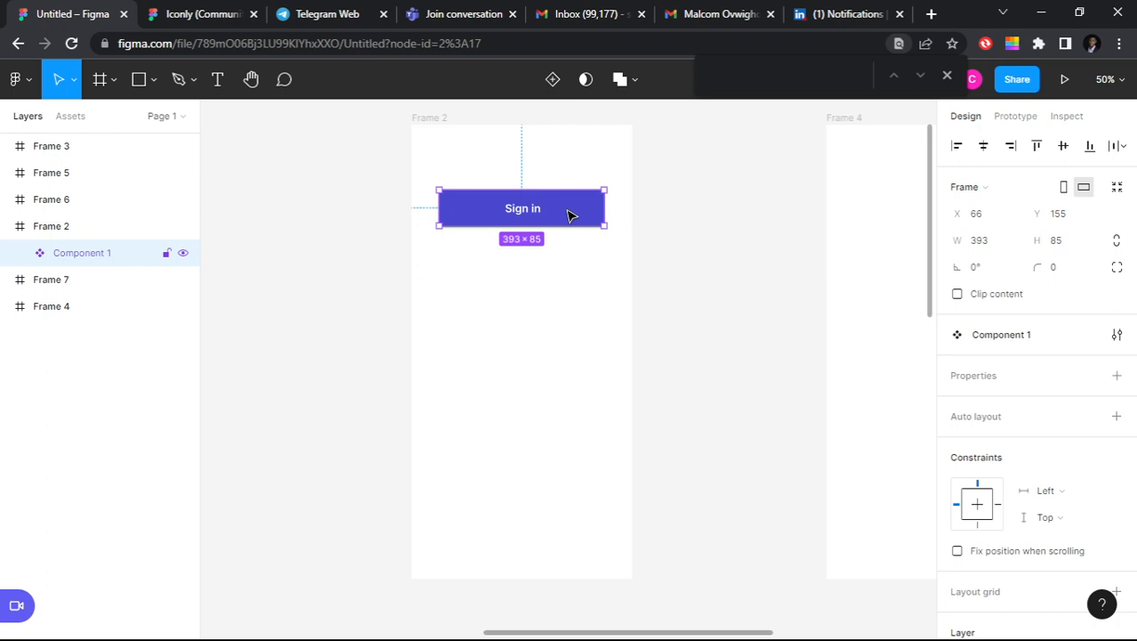
# Step: Try duplicating the Sign in component and moving the duplicate down to Y 455, and delete it
pyautogui.hotkey('ctrl', 'd')
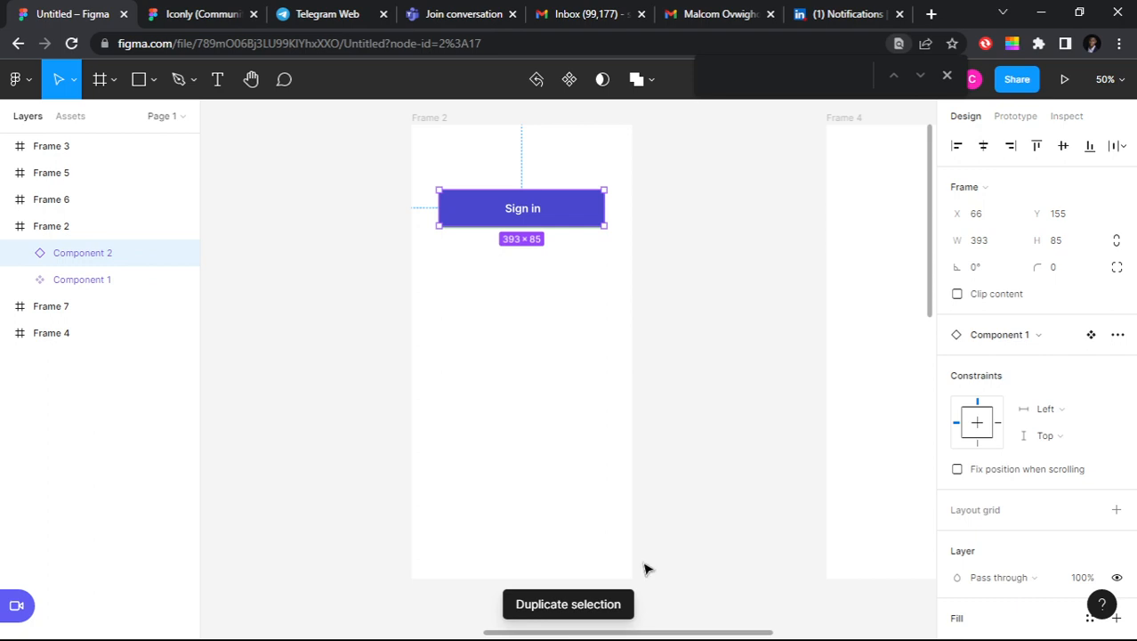
pyautogui.moveTo(574, 213); pyautogui.dragTo(574, 340)
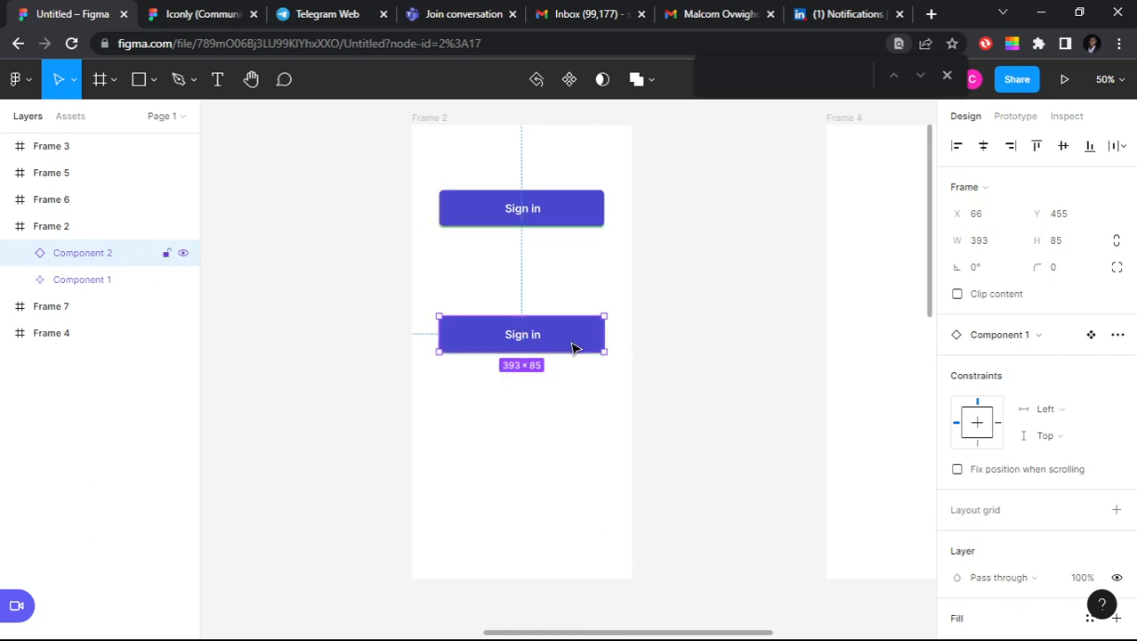
pyautogui.press('Delete')
# Step: Place an instance of the Sign in component directly below the original at X 66, Y 344
pyautogui.click(553, 212)
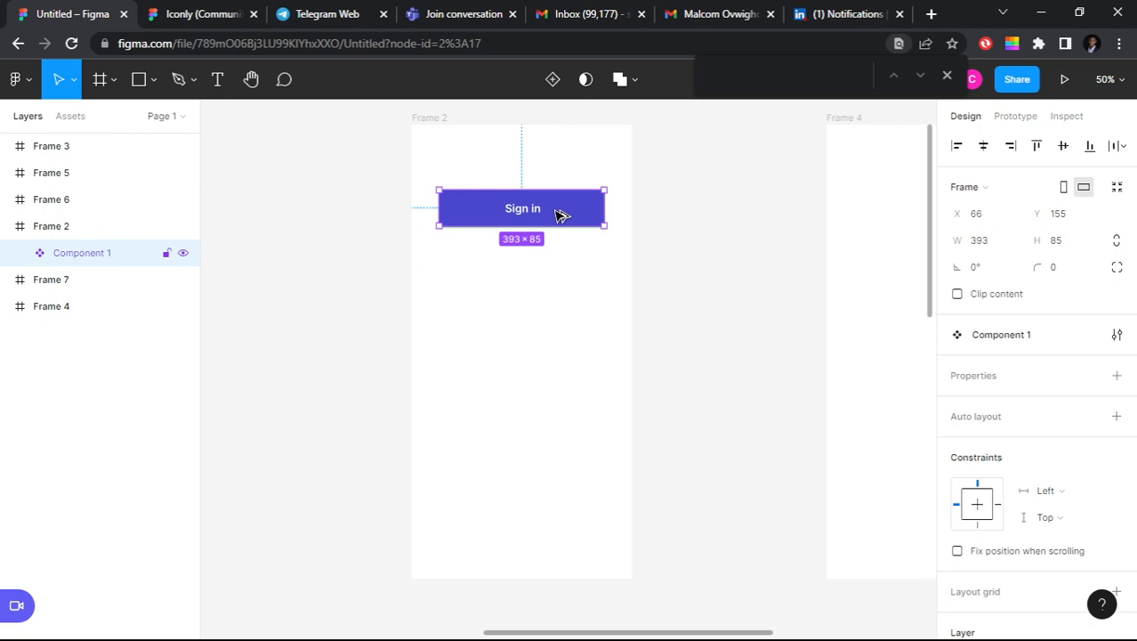
pyautogui.moveTo(562, 214); pyautogui.dragTo(559, 287)
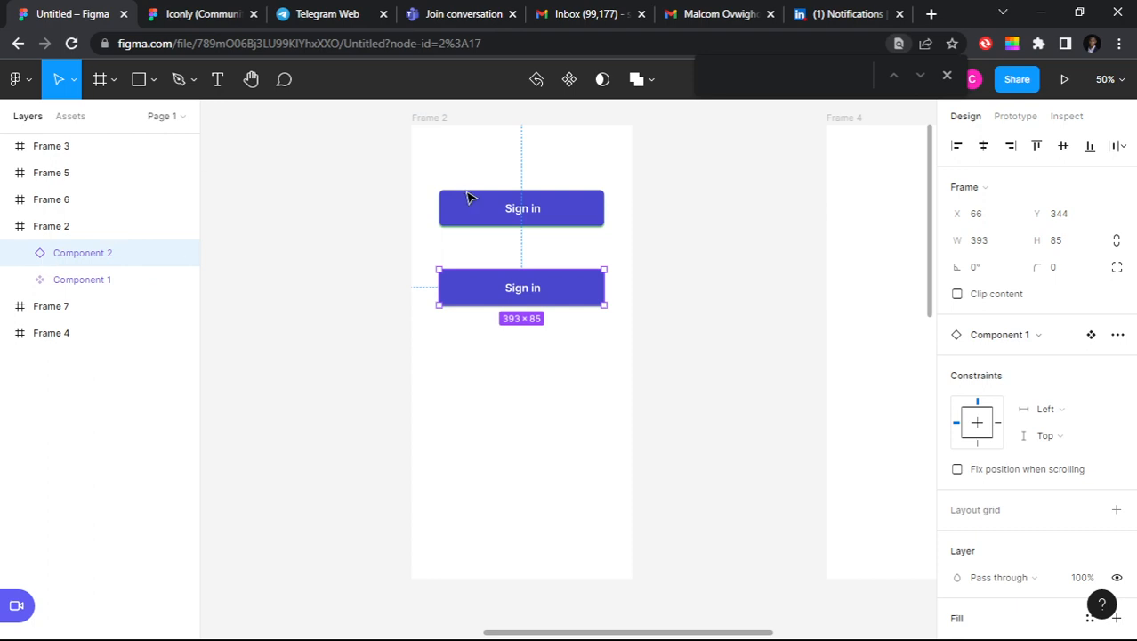
# Step: Change the fill of the rectangle inside the main Sign in component to dark blue 1F1D89
pyautogui.click(561, 219)
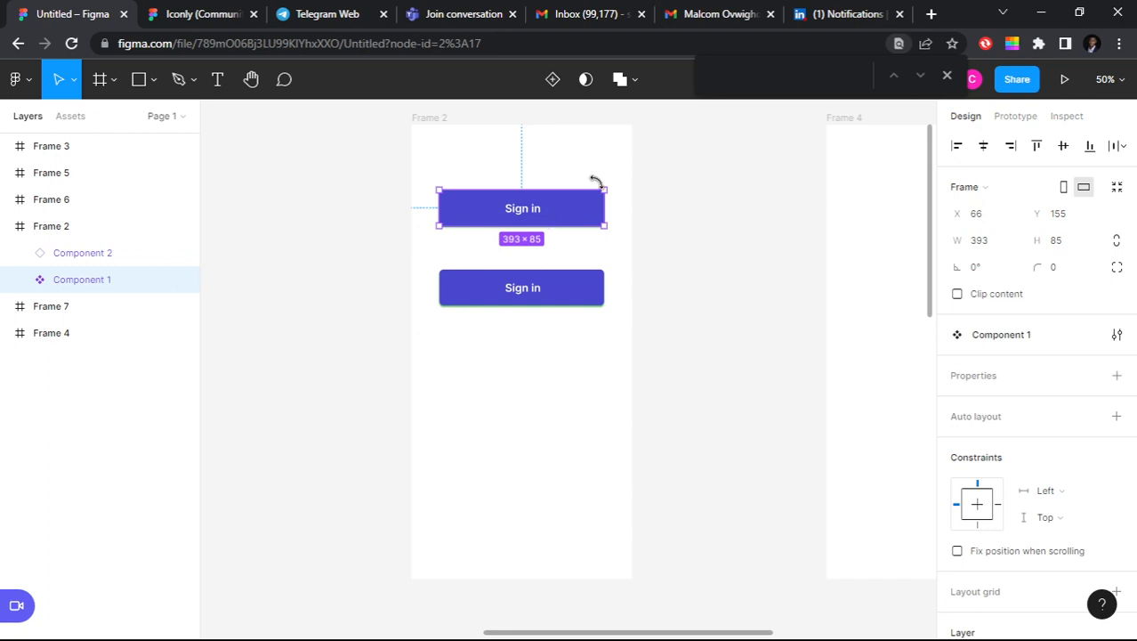
pyautogui.doubleClick(575, 208)
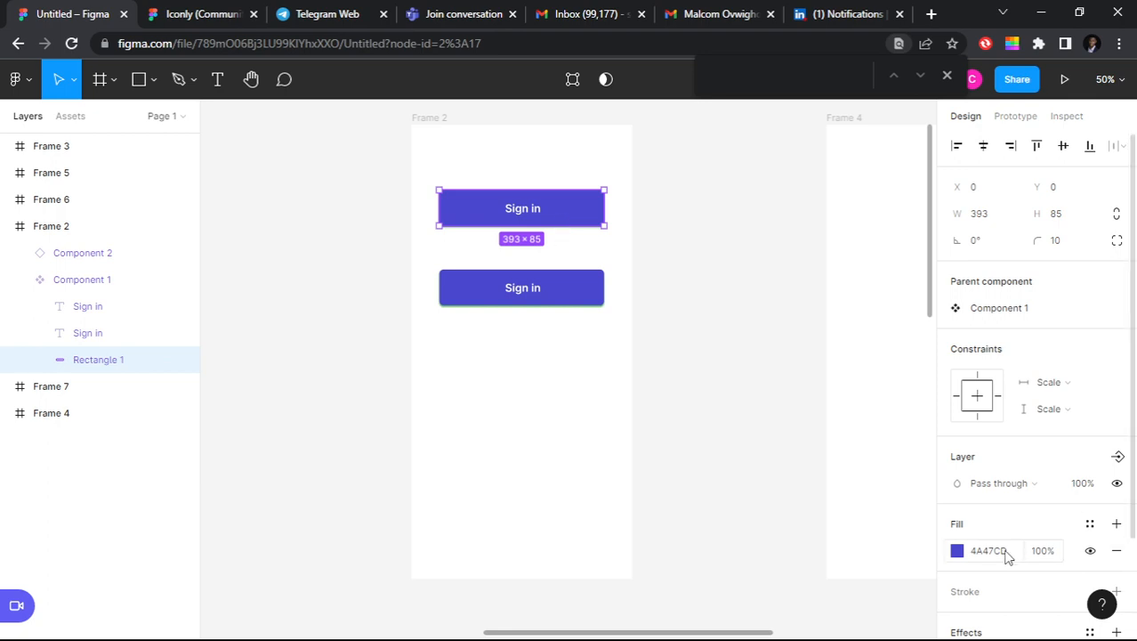
pyautogui.click(958, 551)
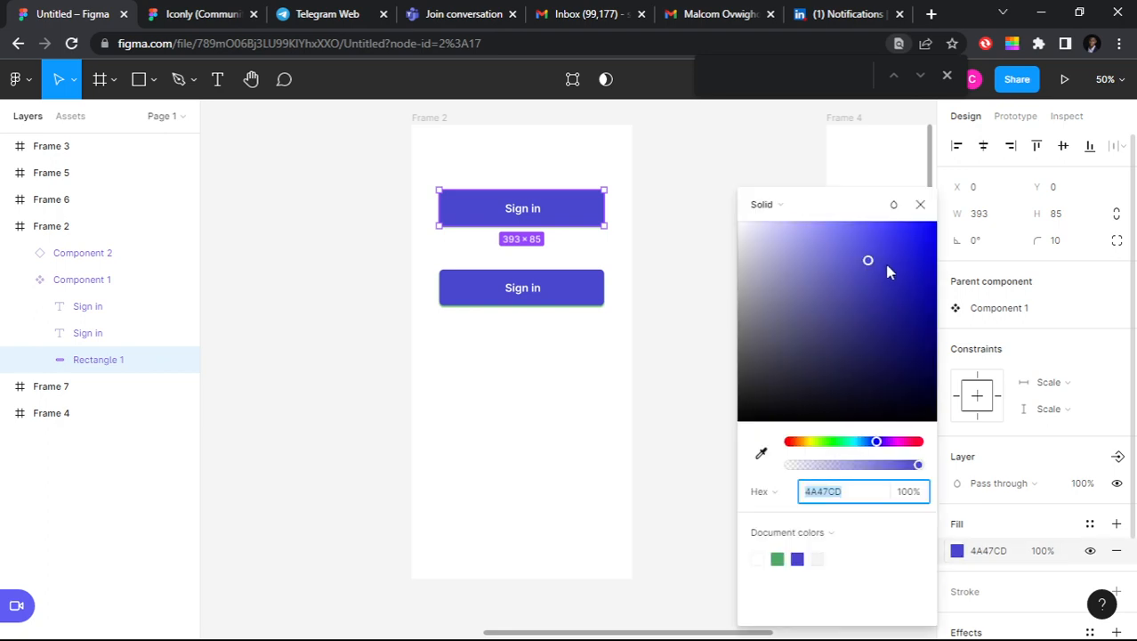
pyautogui.moveTo(887, 266); pyautogui.dragTo(895, 320)
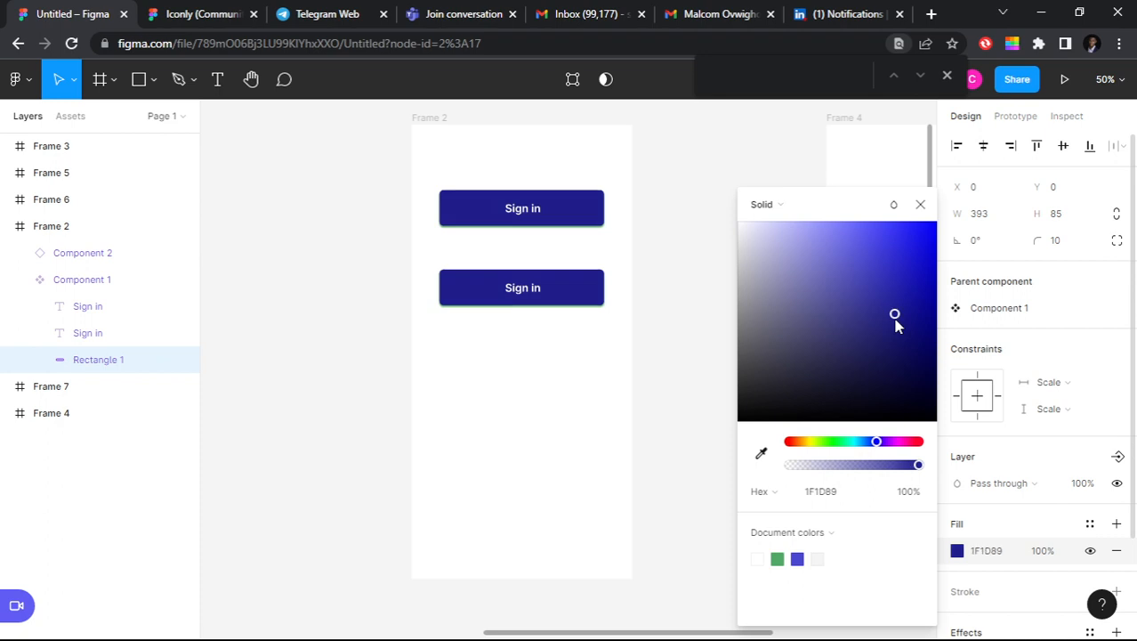
# Step: Try placing a copy of the component's rectangle below both buttons at X 69, Y 498, and select all three items
pyautogui.scroll(-1, 532, 353)
pyautogui.scroll(-3, 402, 378)
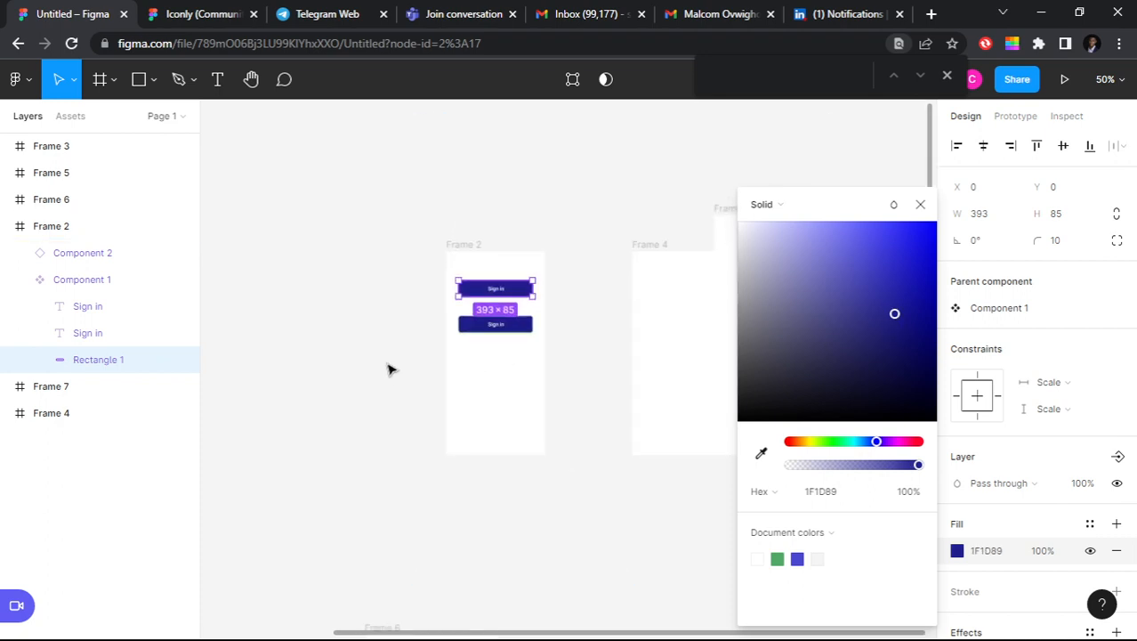
pyautogui.scroll(-3, 396, 366)
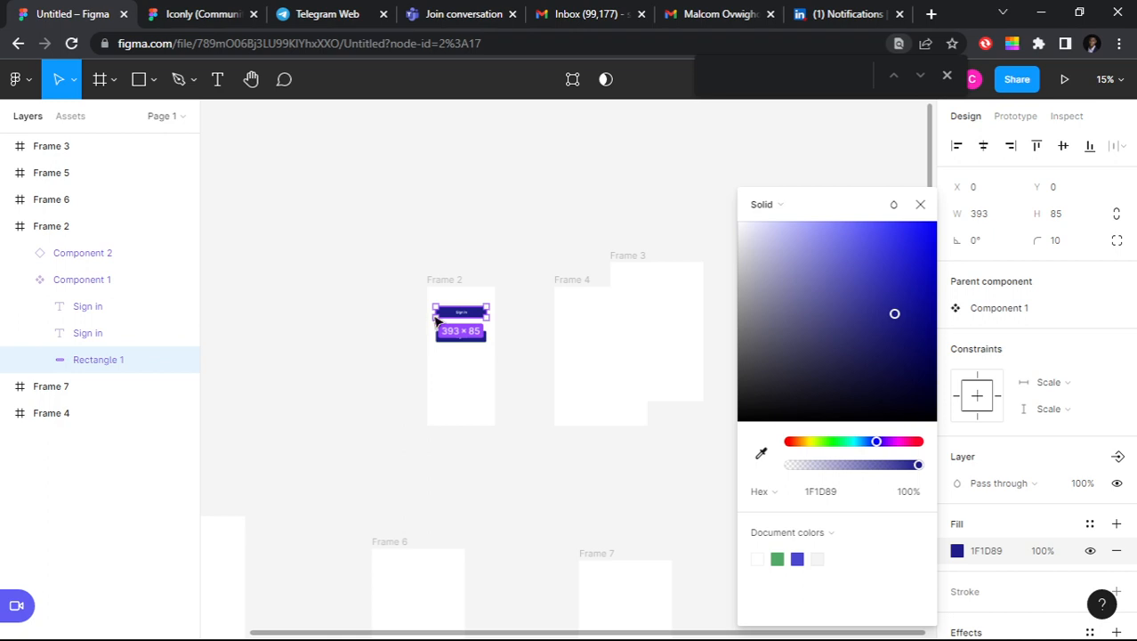
pyautogui.scroll(5, 437, 324)
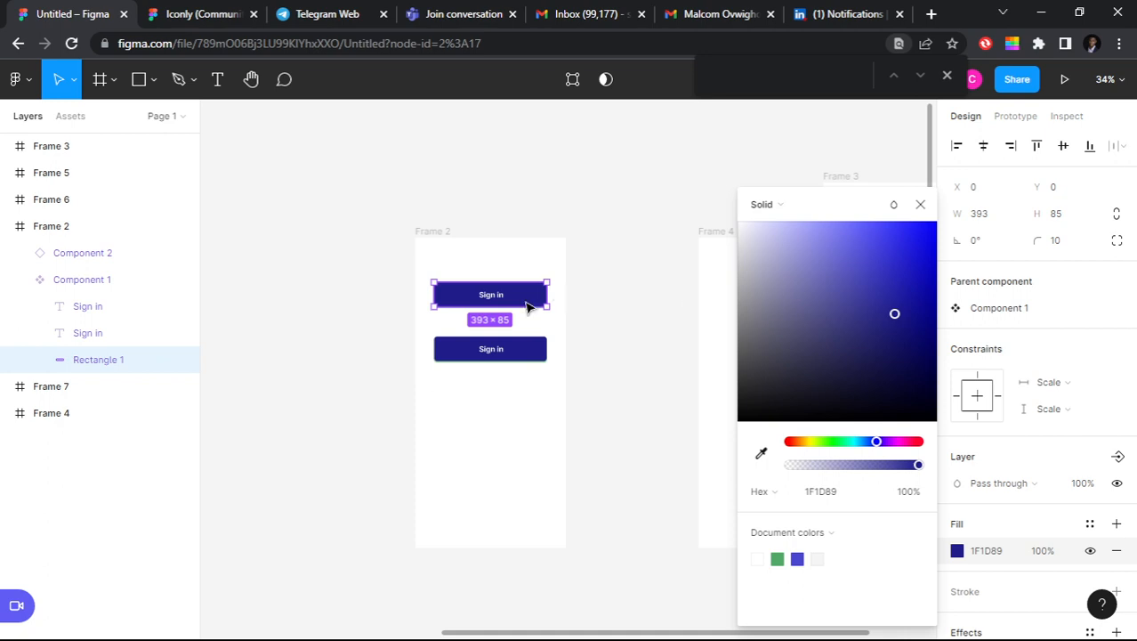
pyautogui.moveTo(526, 307); pyautogui.dragTo(526, 353)
pyautogui.hotkey('ctrl', 'z')
pyautogui.moveTo(536, 296); pyautogui.dragTo(537, 394)
pyautogui.moveTo(571, 356); pyautogui.dragTo(386, 270)
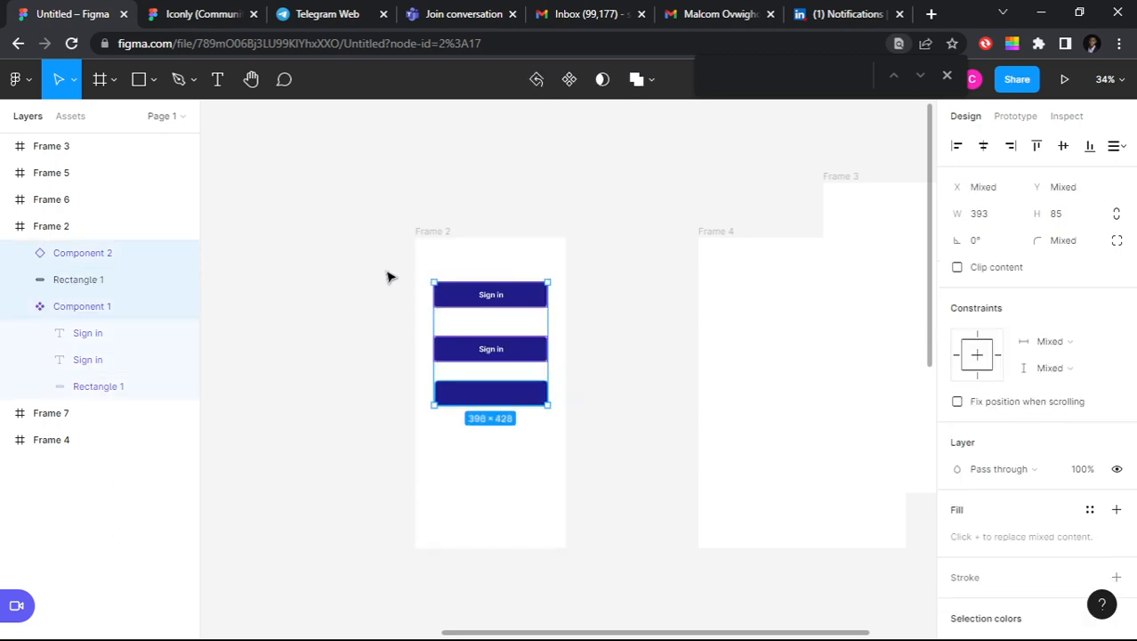
# Step: Undo the rectangle copy and the component's dark blue fill change, and clear the selection
pyautogui.hotkey('ctrl', 'z')
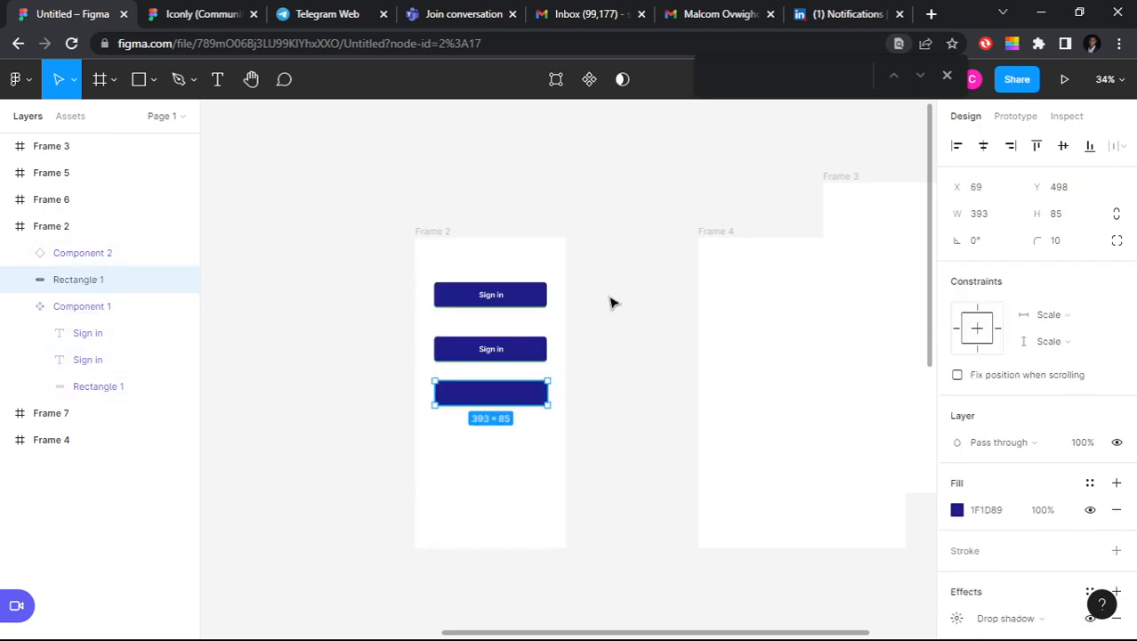
pyautogui.hotkey('ctrl', 'z')
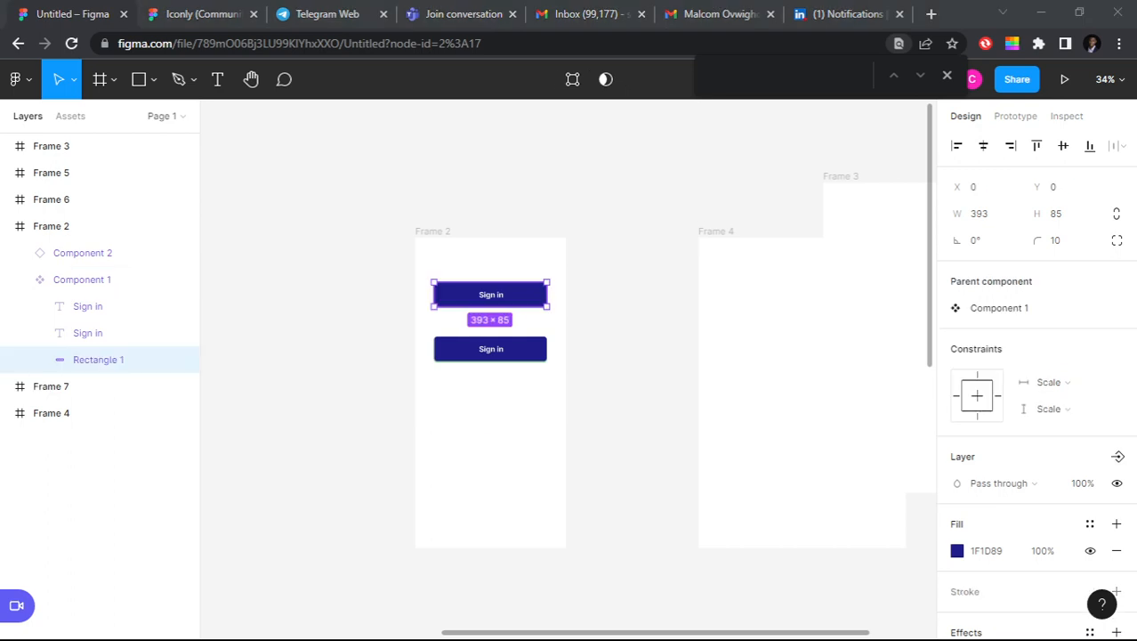
pyautogui.hotkey('ctrl', 'z')
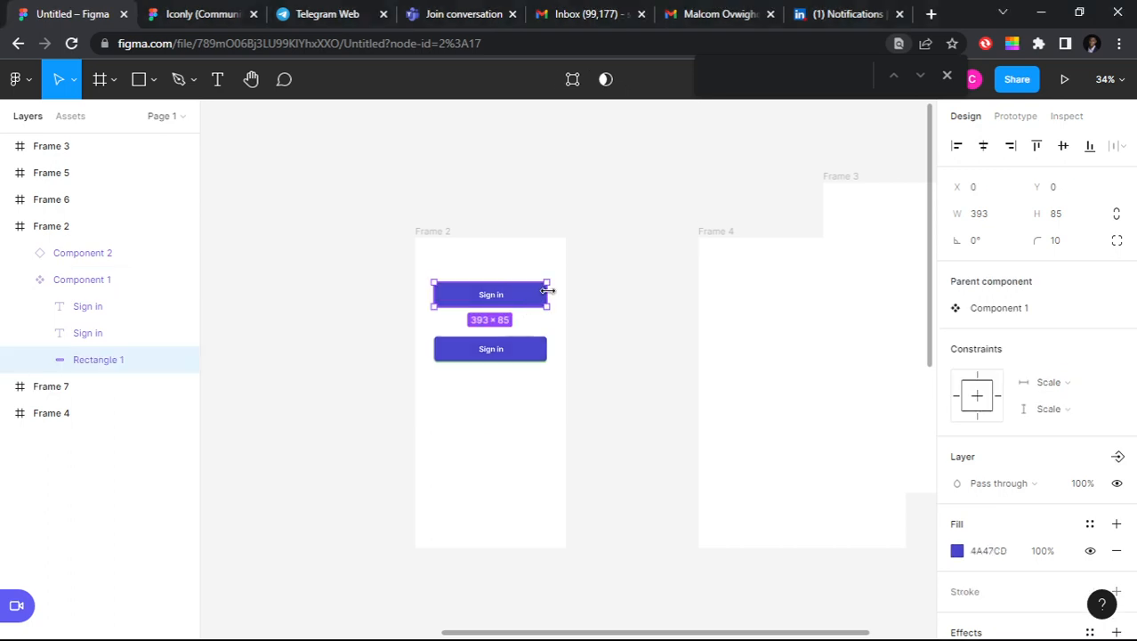
pyautogui.press('Escape')
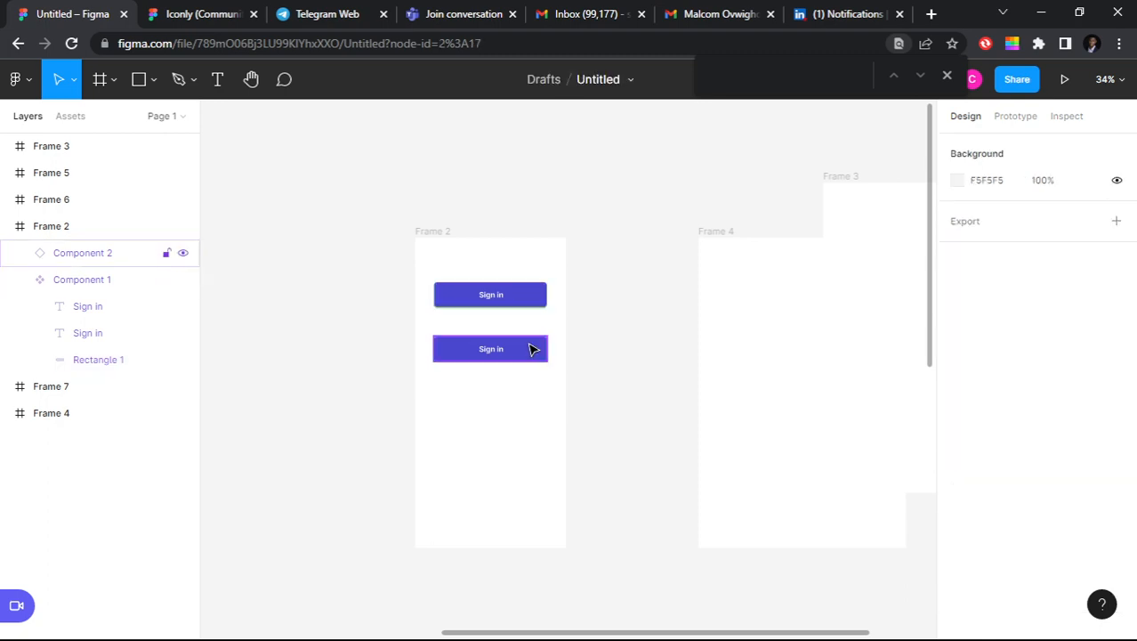
# Step: Add three more Sign in instances in Frame 2 below the existing two, with the lowest at X 72, Y 839 and another at X 69, Y 668
pyautogui.click(533, 348)
pyautogui.click(534, 294)
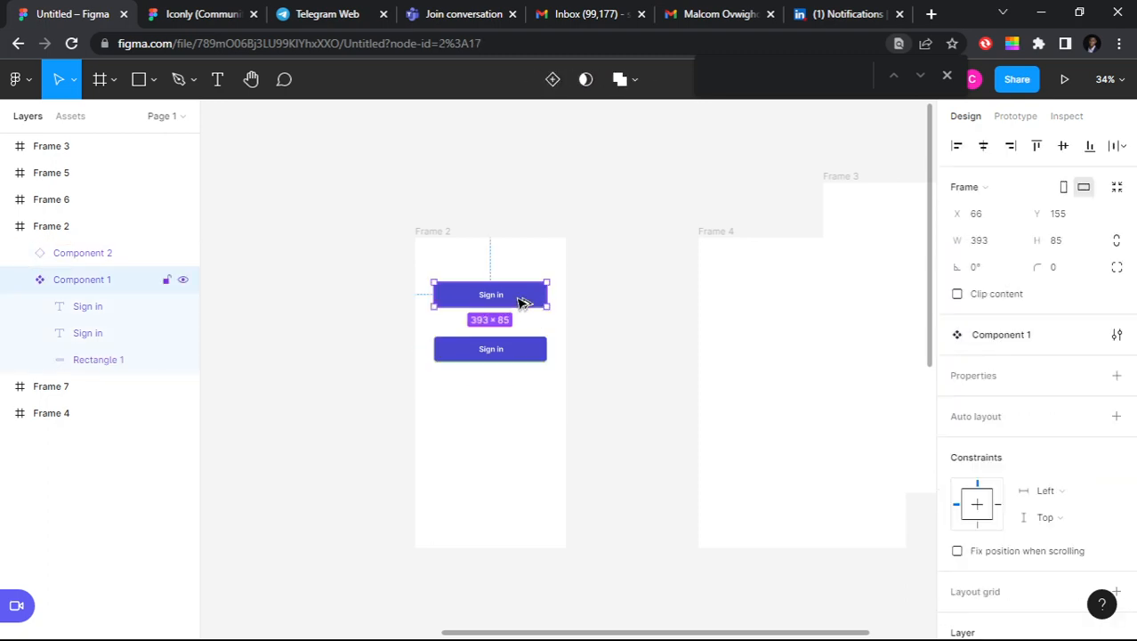
pyautogui.moveTo(408, 271); pyautogui.dragTo(528, 393)
pyautogui.hotkey('ctrl', 'd')
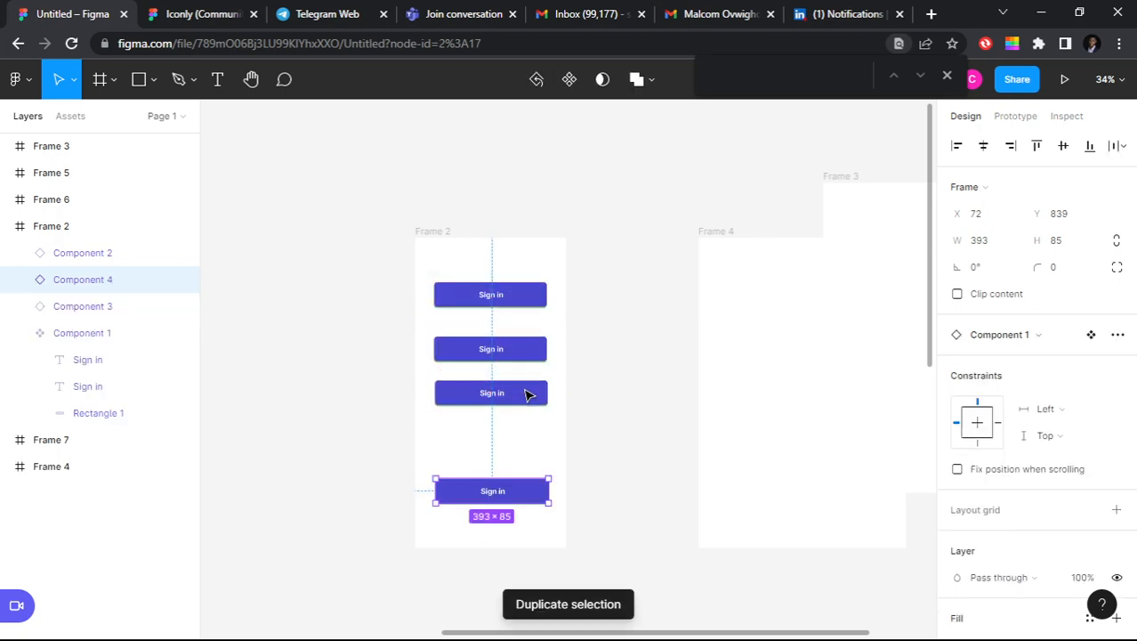
pyautogui.moveTo(538, 496); pyautogui.dragTo(539, 448)
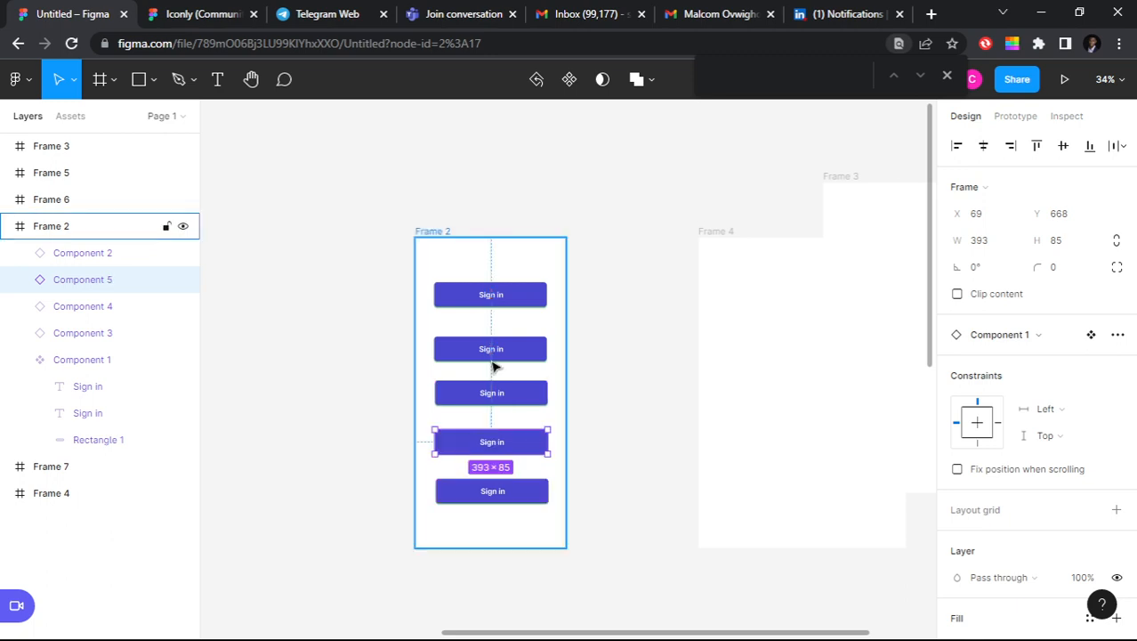
# Step: Move the upper Sign in instance to X 104, Y 779 in Frame 4 and the one below it to X 153, Y 585 in Frame 3
pyautogui.scroll(3, 495, 338)
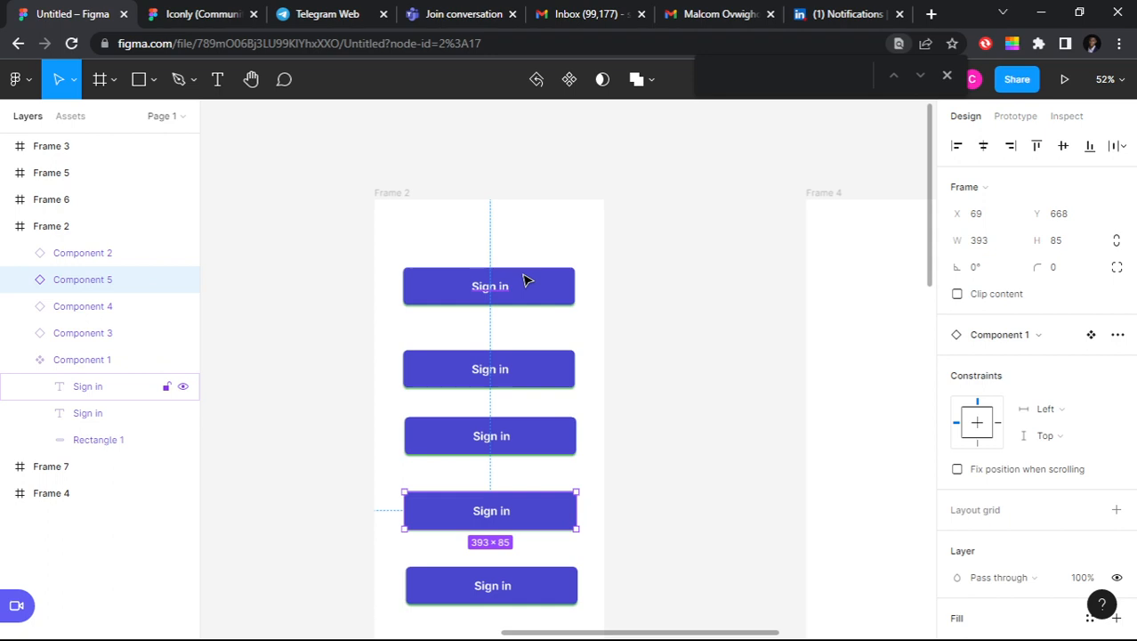
pyautogui.scroll(-1, 526, 282)
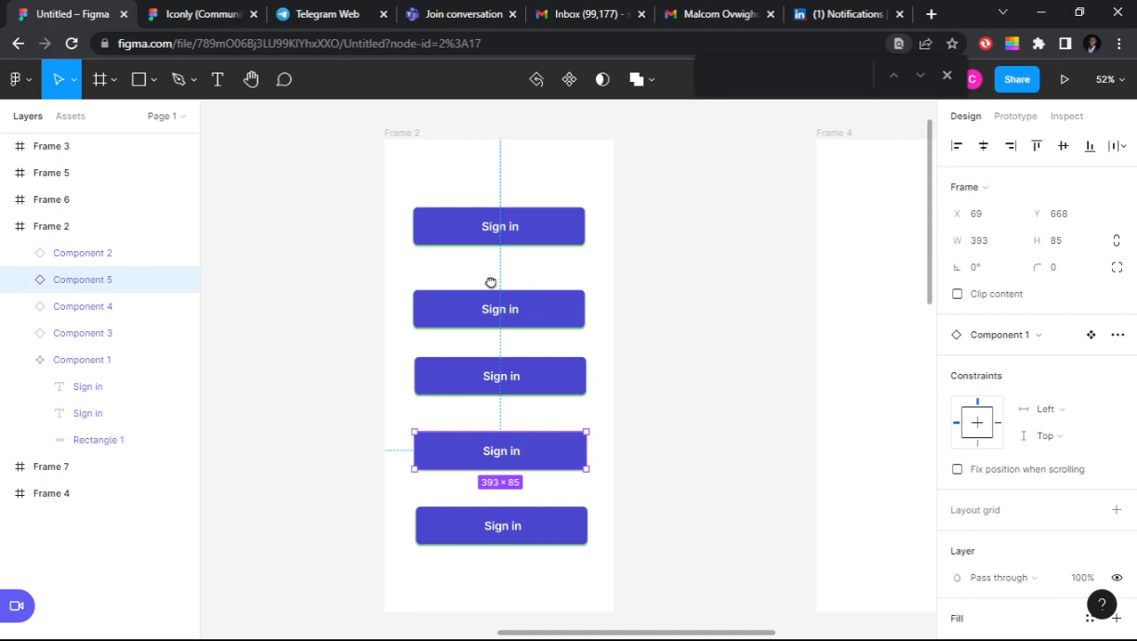
pyautogui.scroll(-5, 490, 282)
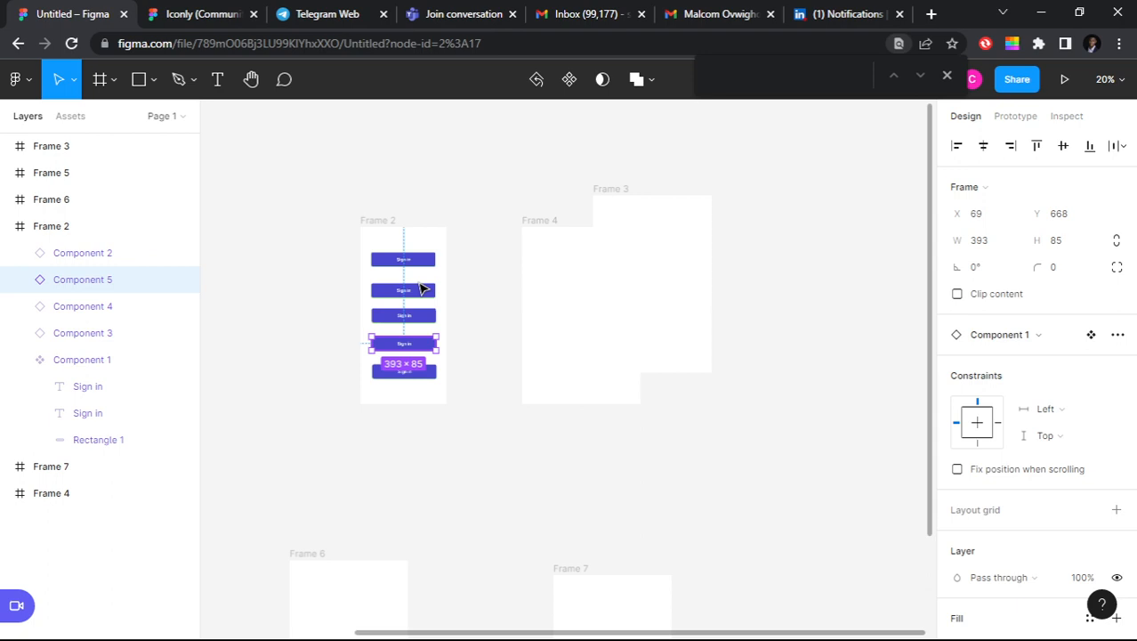
pyautogui.scroll(2, 424, 290)
pyautogui.click(347, 306)
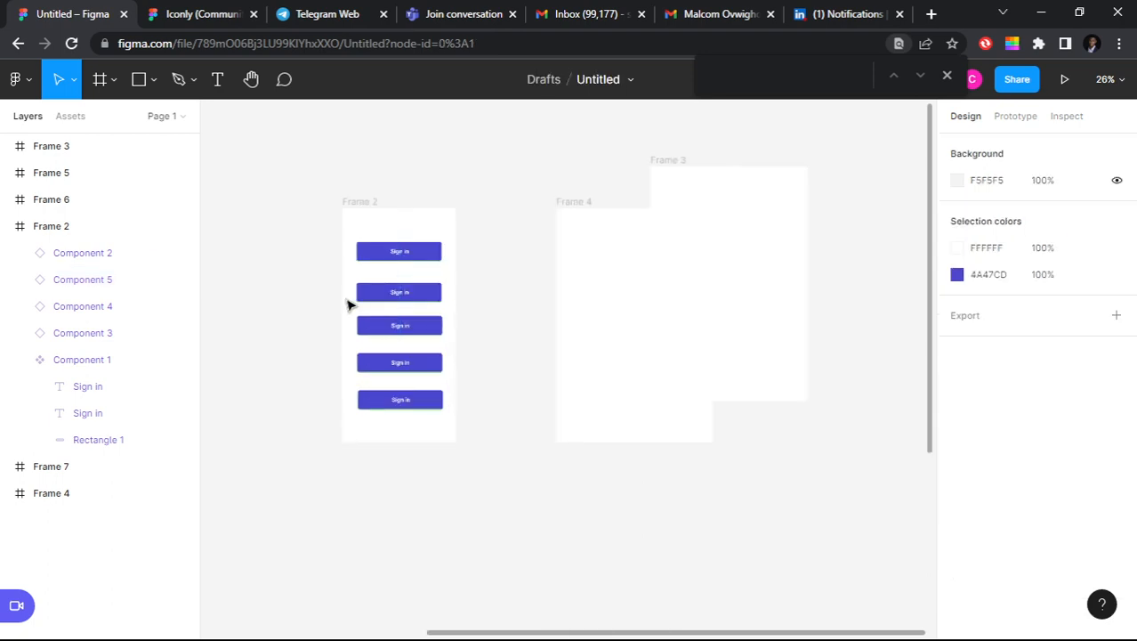
pyautogui.hotkey('ctrl', 'z')
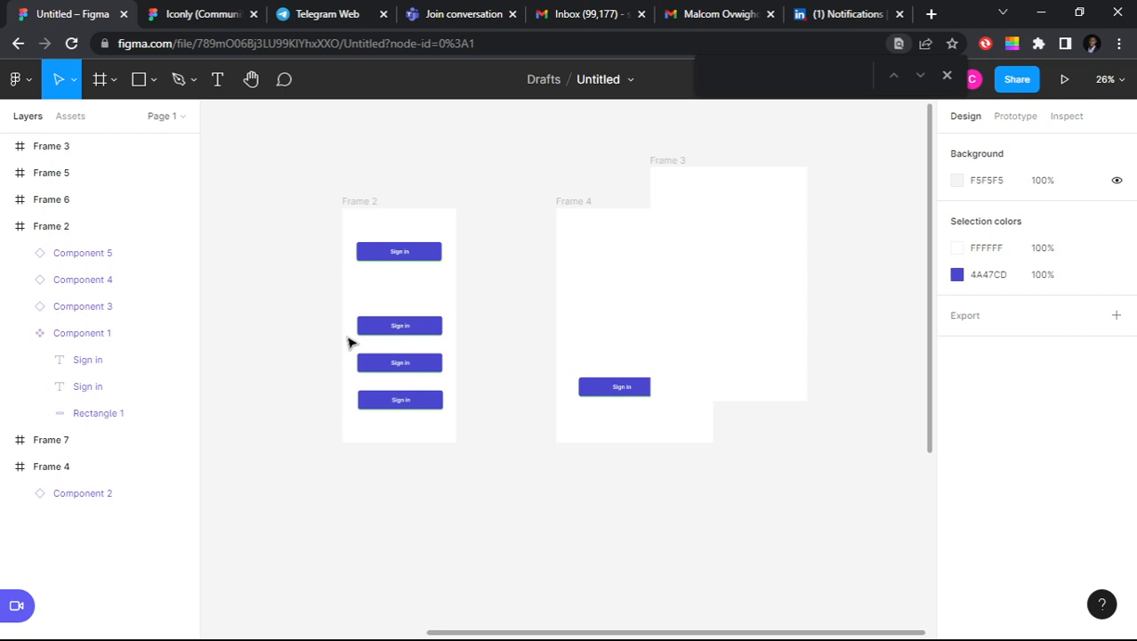
pyautogui.moveTo(391, 326); pyautogui.dragTo(672, 266)
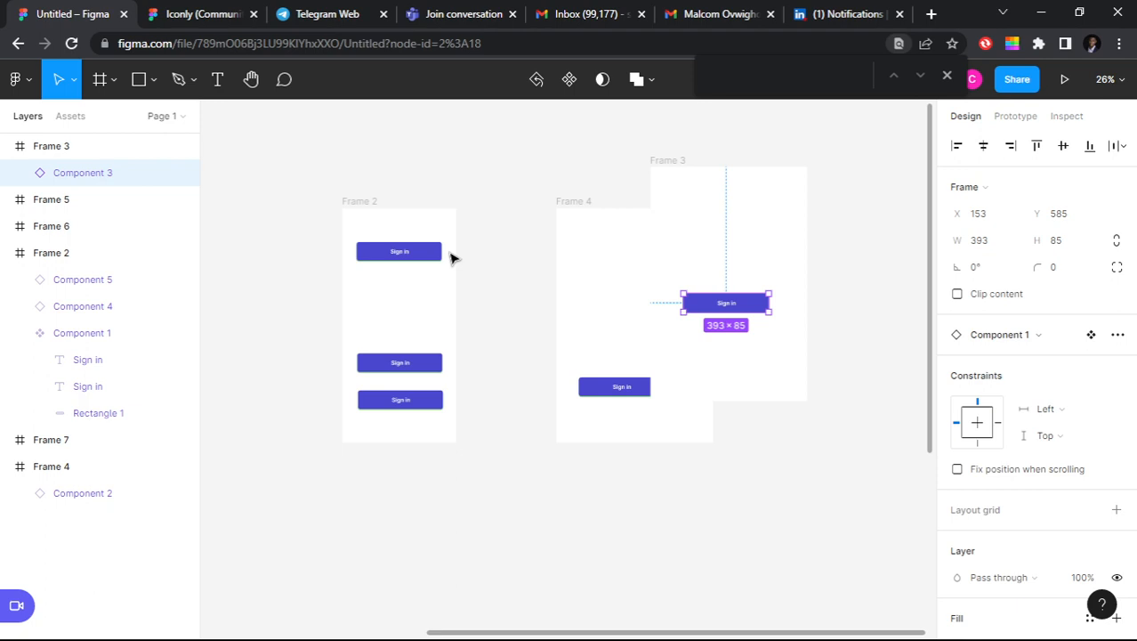
# Step: Change the button colour of the main Sign in component to dark blue 28269F
pyautogui.click(437, 257)
pyautogui.scroll(-4, 983, 459)
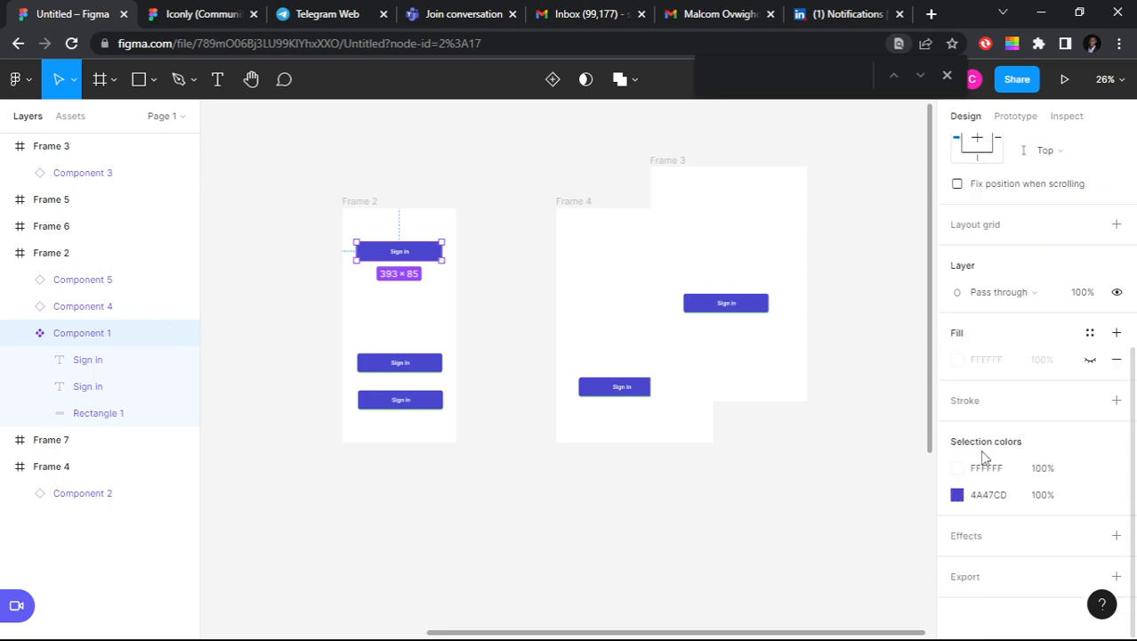
pyautogui.click(956, 494)
pyautogui.click(906, 304)
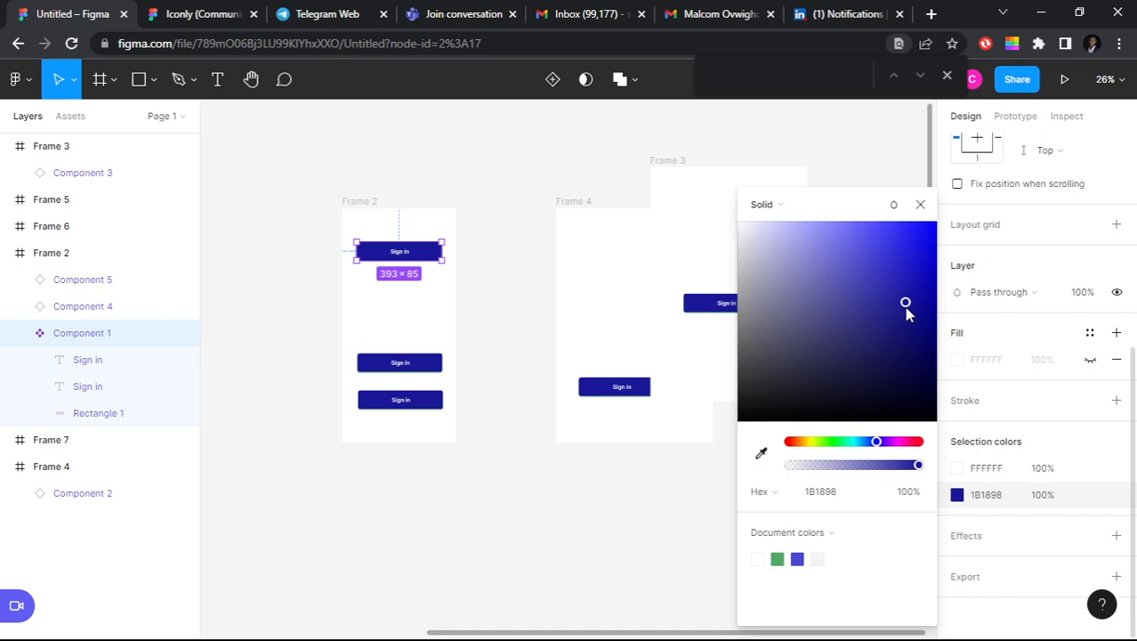
pyautogui.moveTo(906, 308); pyautogui.dragTo(906, 326)
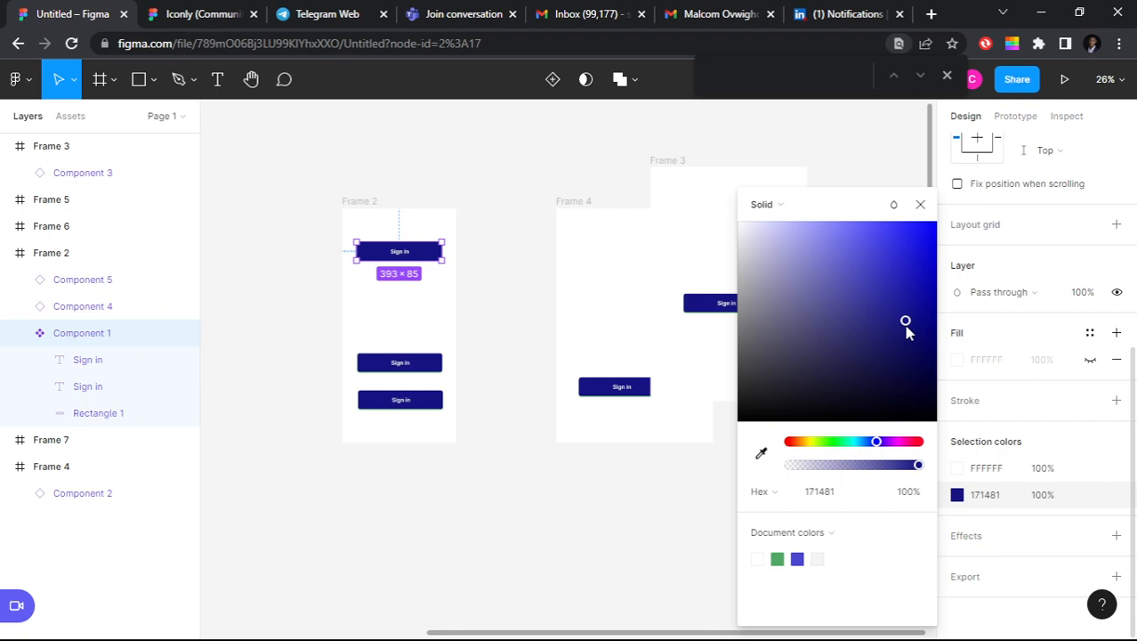
pyautogui.moveTo(906, 326); pyautogui.dragTo(890, 300)
pyautogui.click(921, 204)
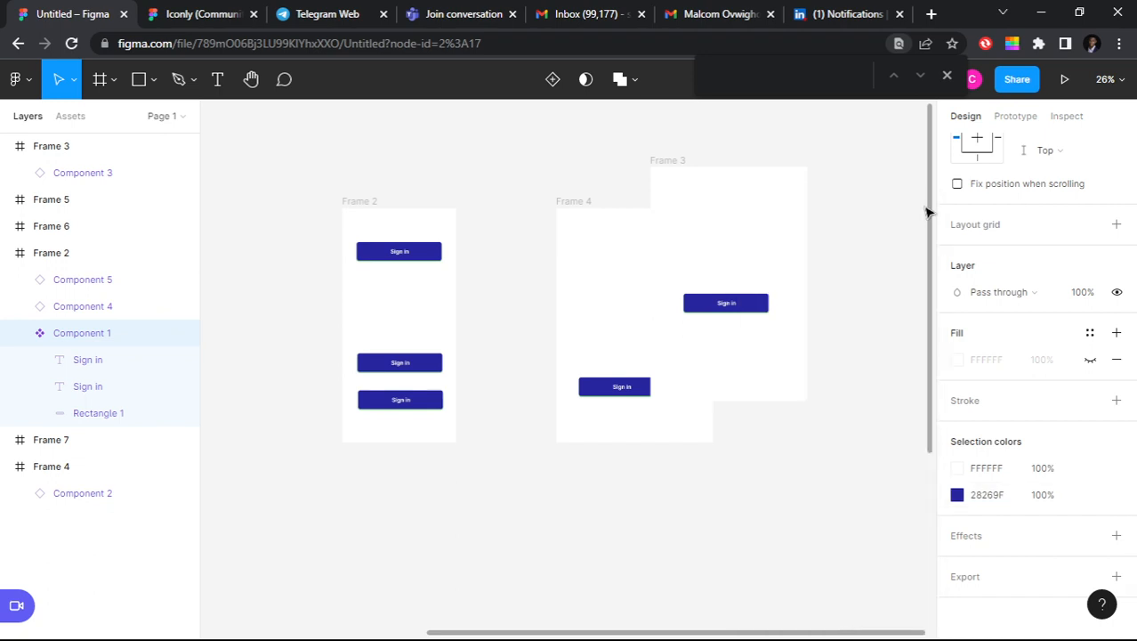
# Step: Override the button colour of the upper of the two Sign in instances in Frame 2 with dark red 860101
pyautogui.scroll(3, 380, 464)
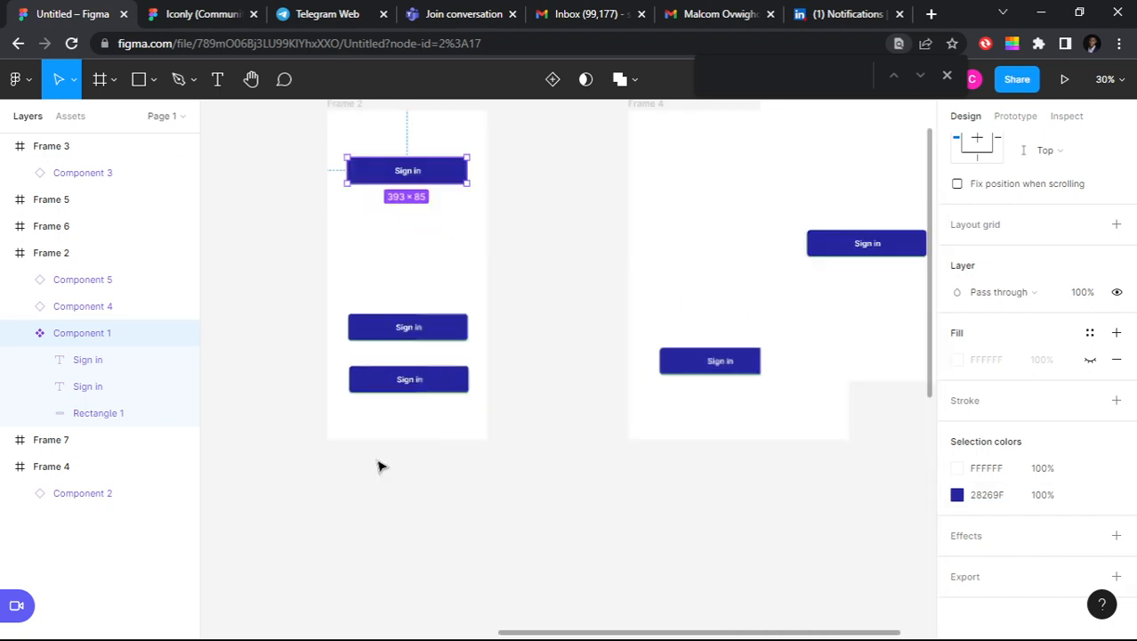
pyautogui.scroll(2, 381, 464)
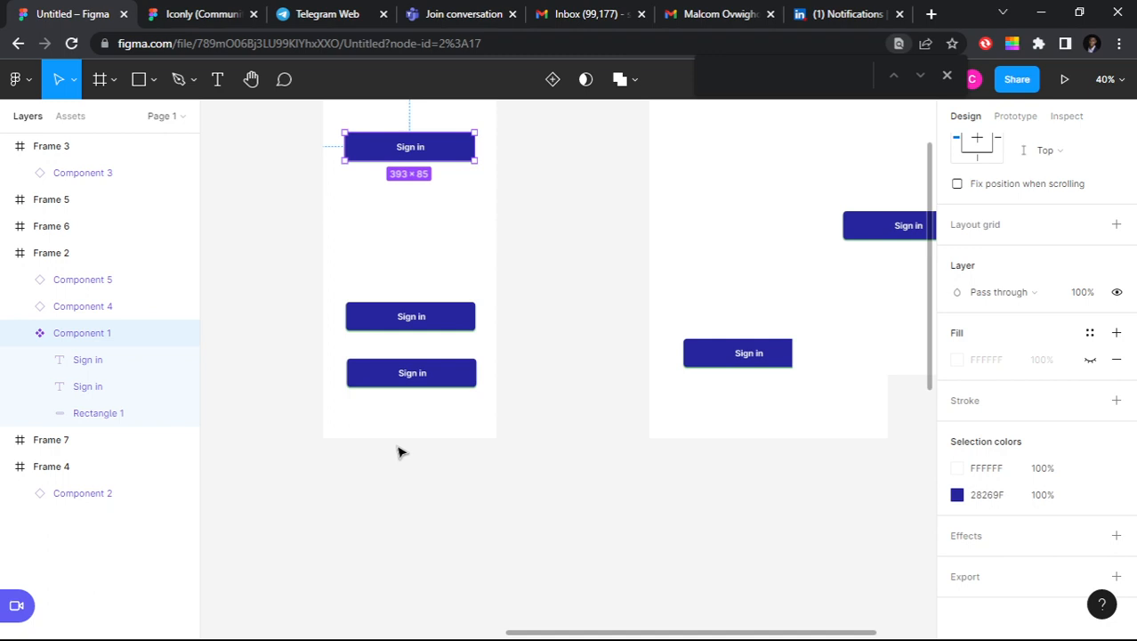
pyautogui.scroll(3, 360, 417)
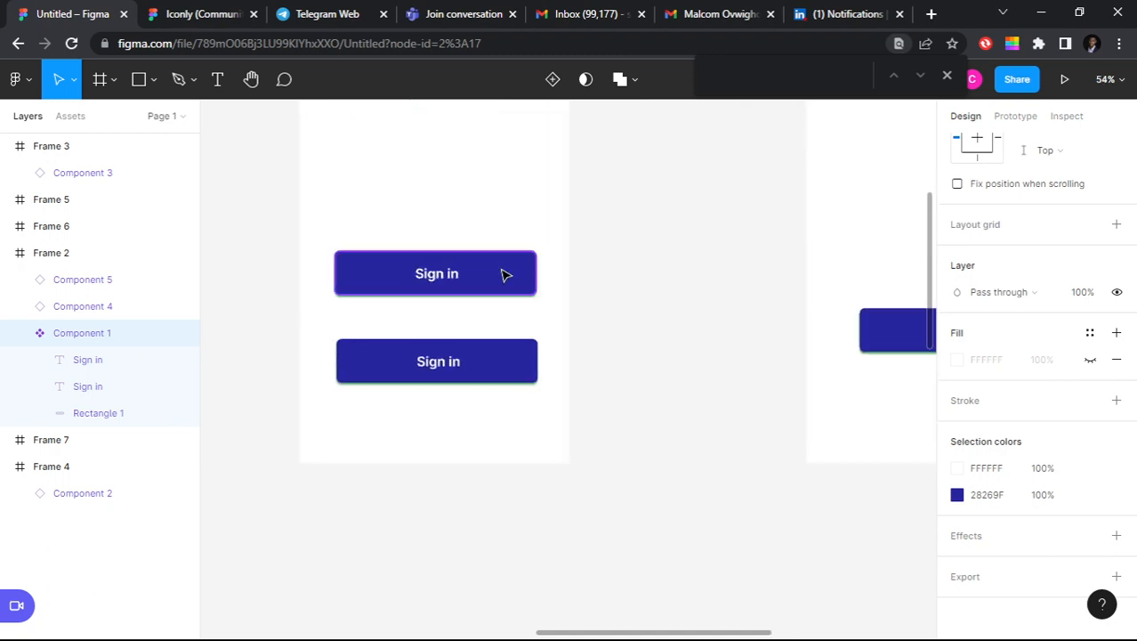
pyautogui.scroll(1, 511, 275)
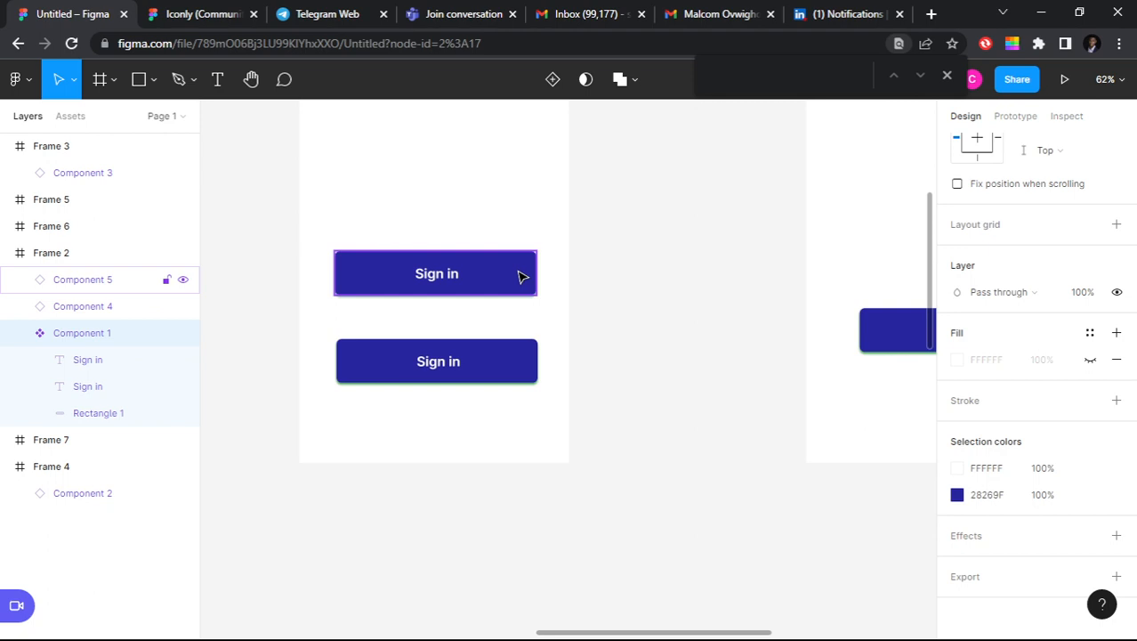
pyautogui.scroll(-2, 491, 289)
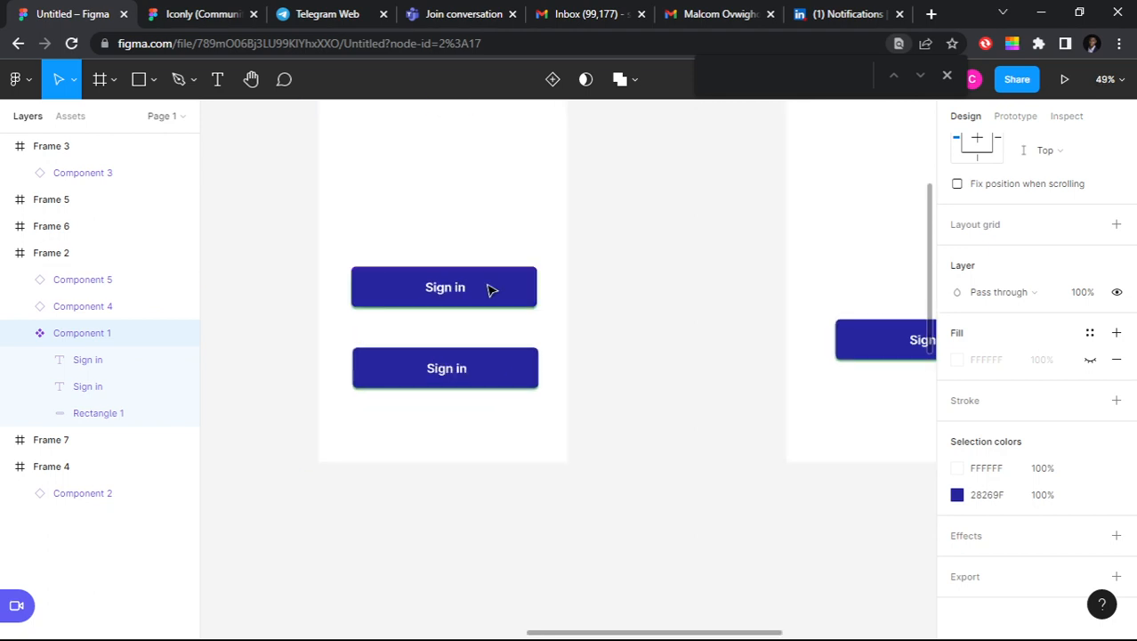
pyautogui.scroll(1, 491, 289)
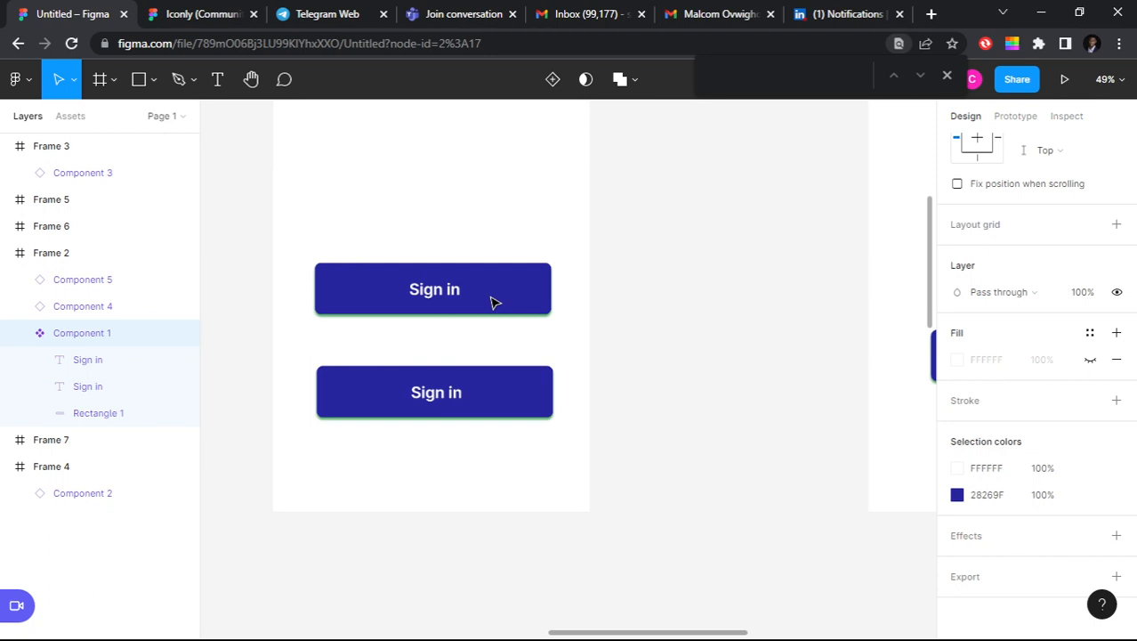
pyautogui.scroll(3, 494, 303)
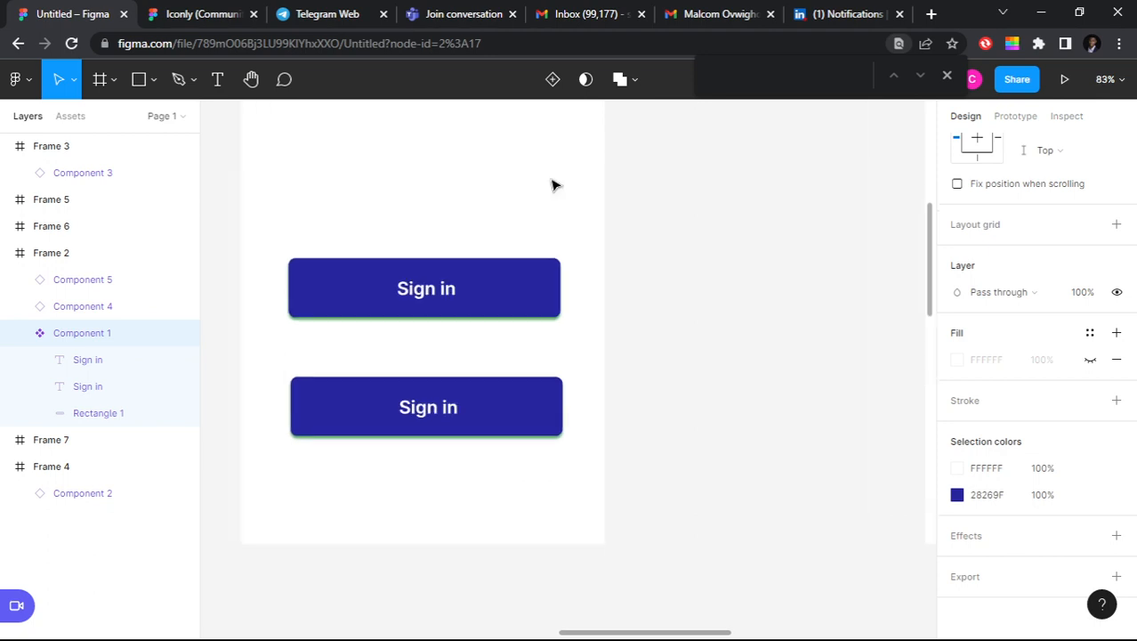
pyautogui.click(522, 293)
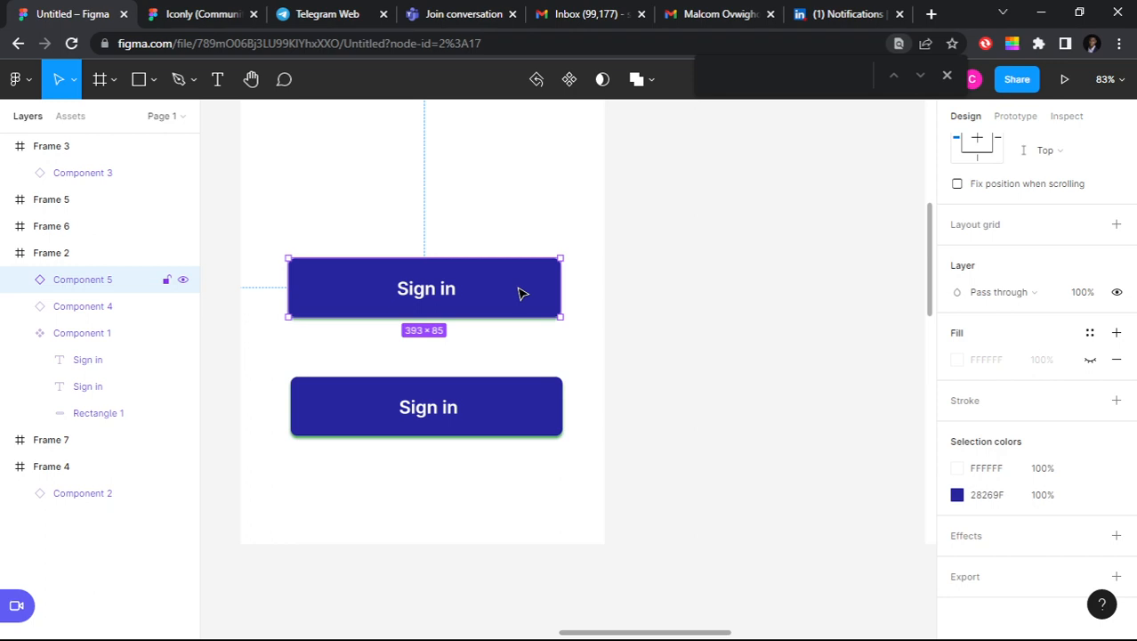
pyautogui.click(956, 496)
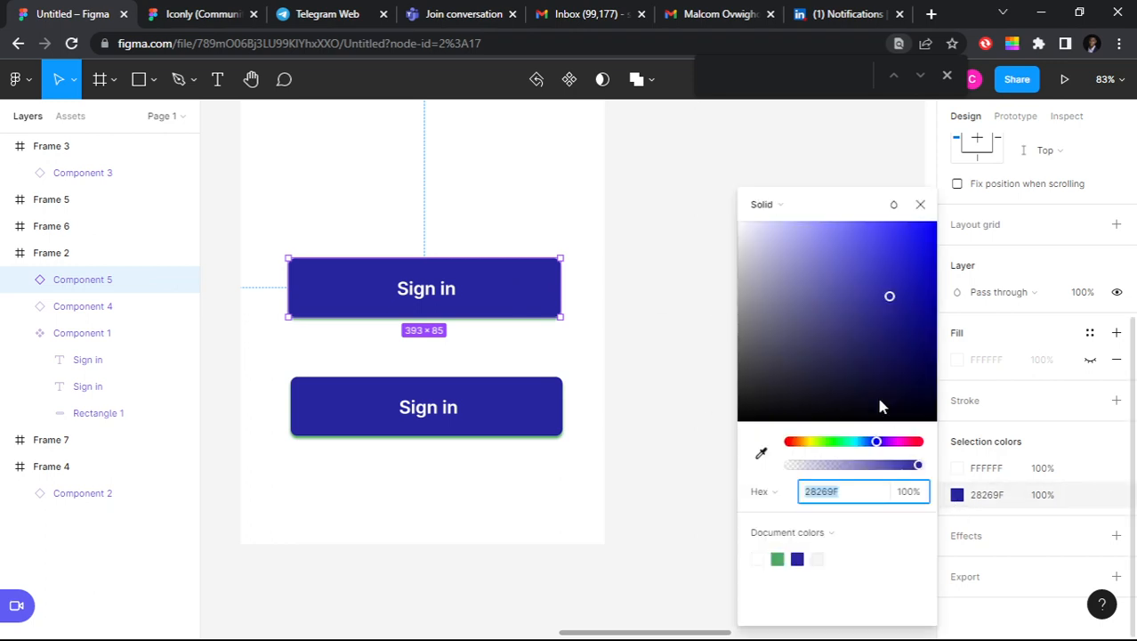
pyautogui.click(827, 288)
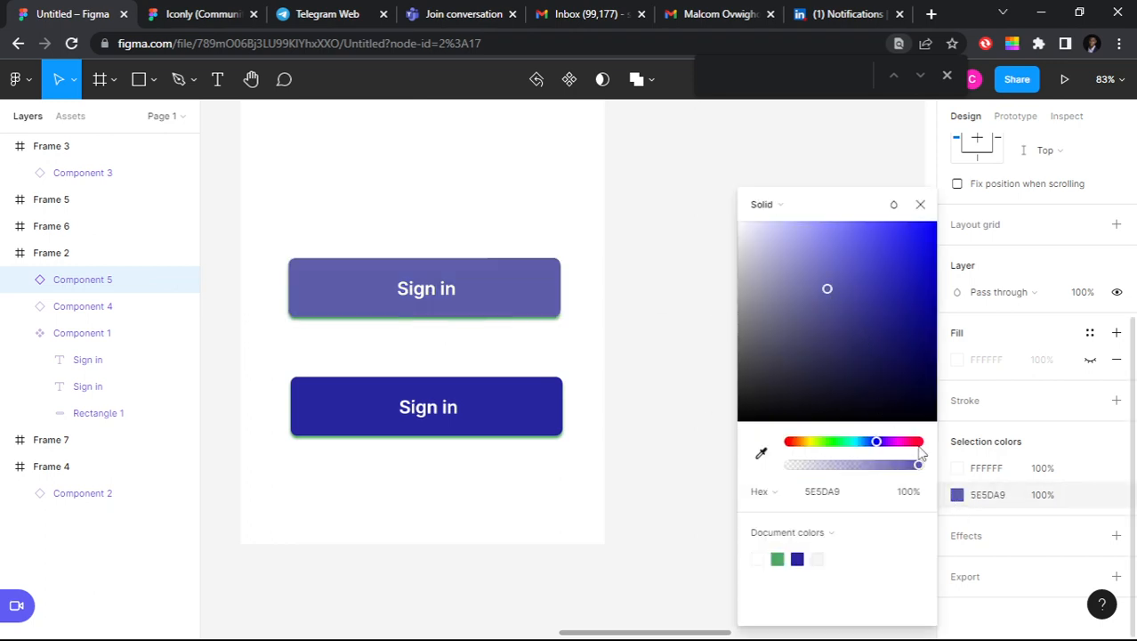
pyautogui.moveTo(876, 441); pyautogui.dragTo(920, 445)
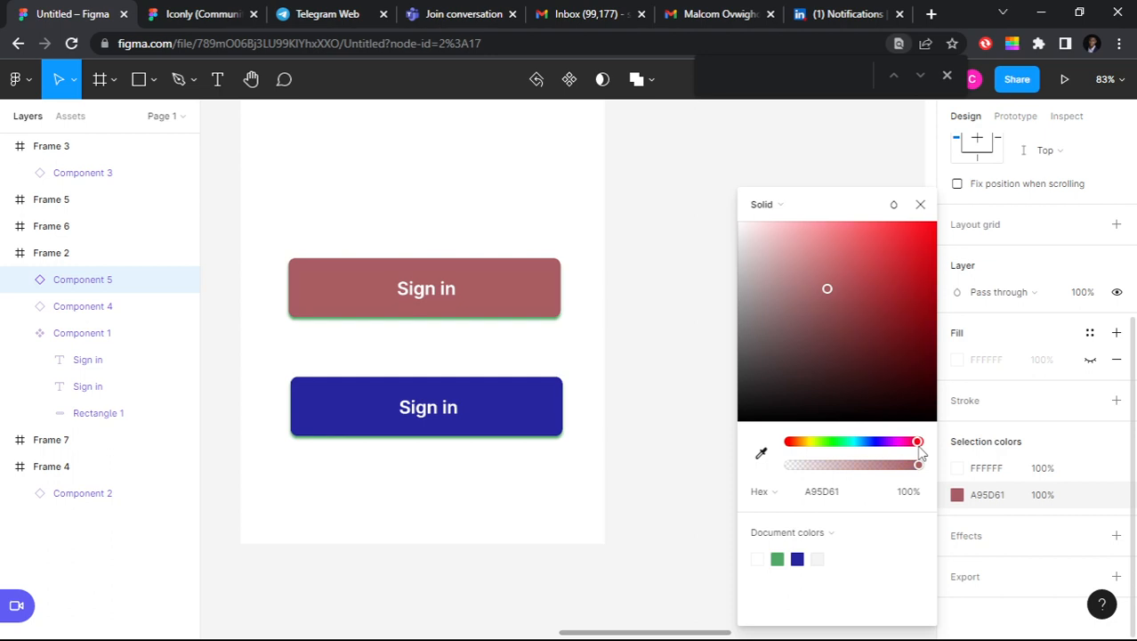
pyautogui.click(933, 316)
# Step: Move the Sign in instance out of Frame 4 onto the canvas beside Frame 2, at X 1703, Y -181
pyautogui.scroll(-3, 545, 306)
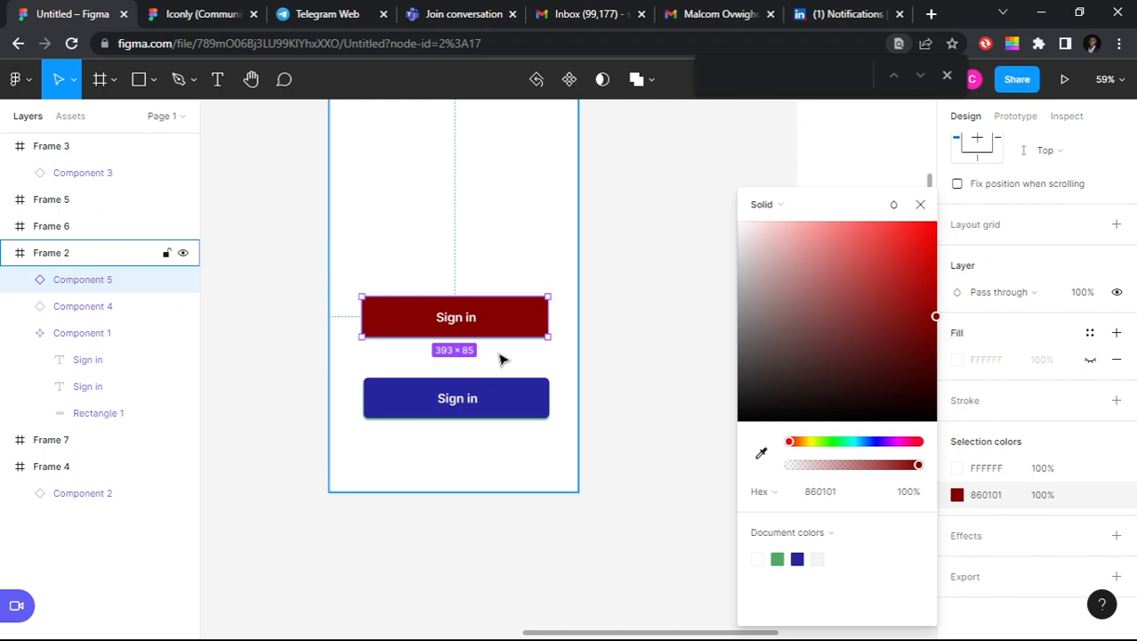
pyautogui.scroll(-2, 500, 358)
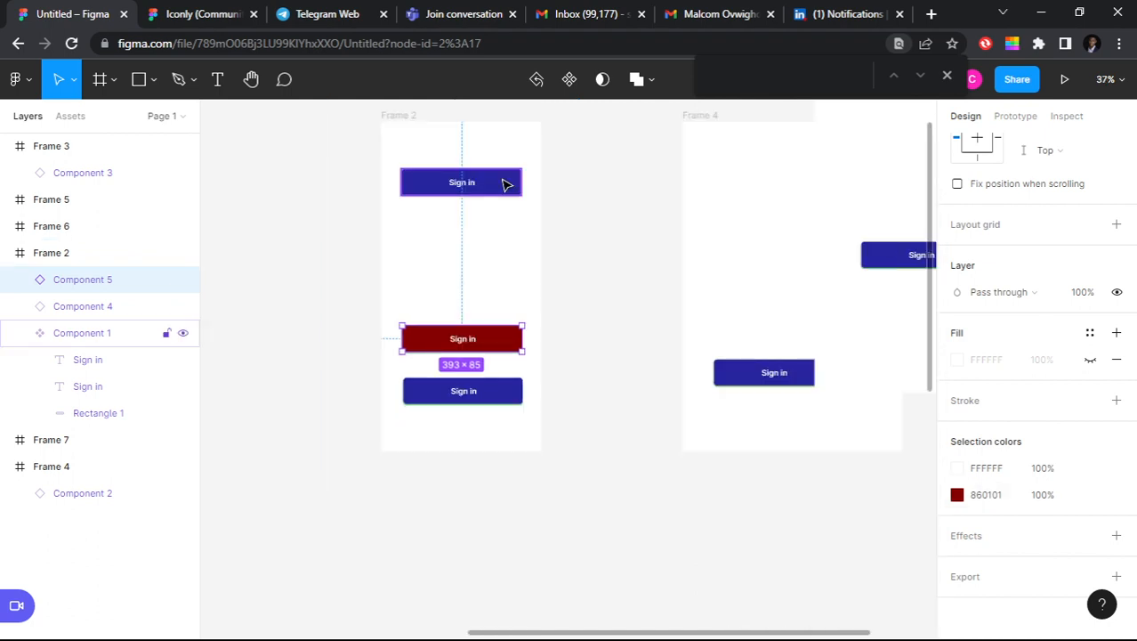
pyautogui.click(502, 184)
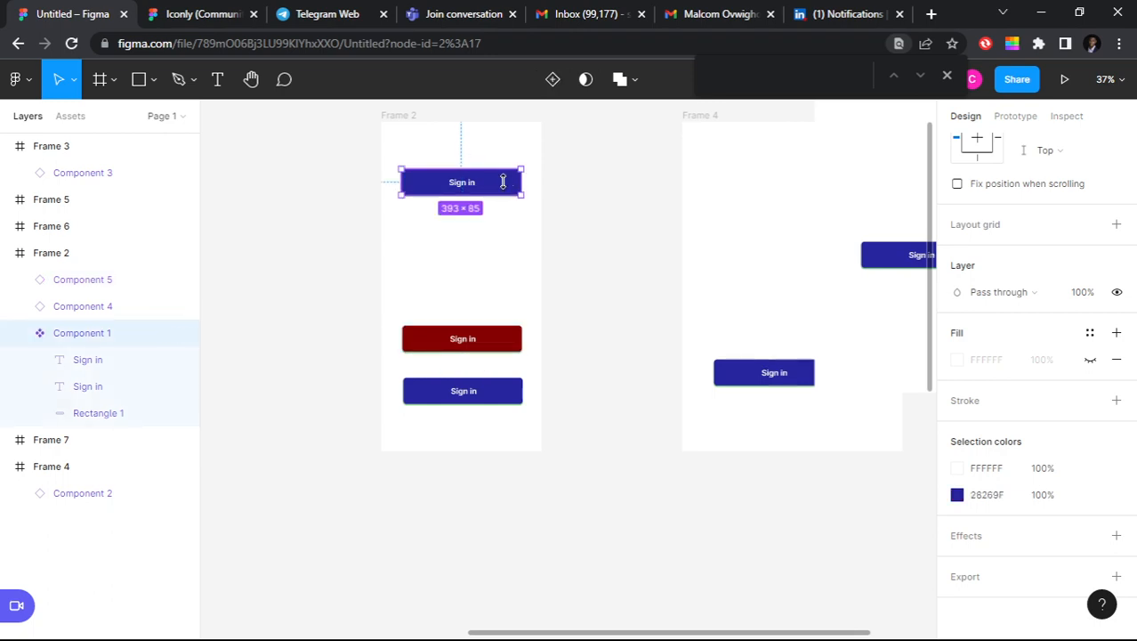
pyautogui.hscroll(2, 732, 267)
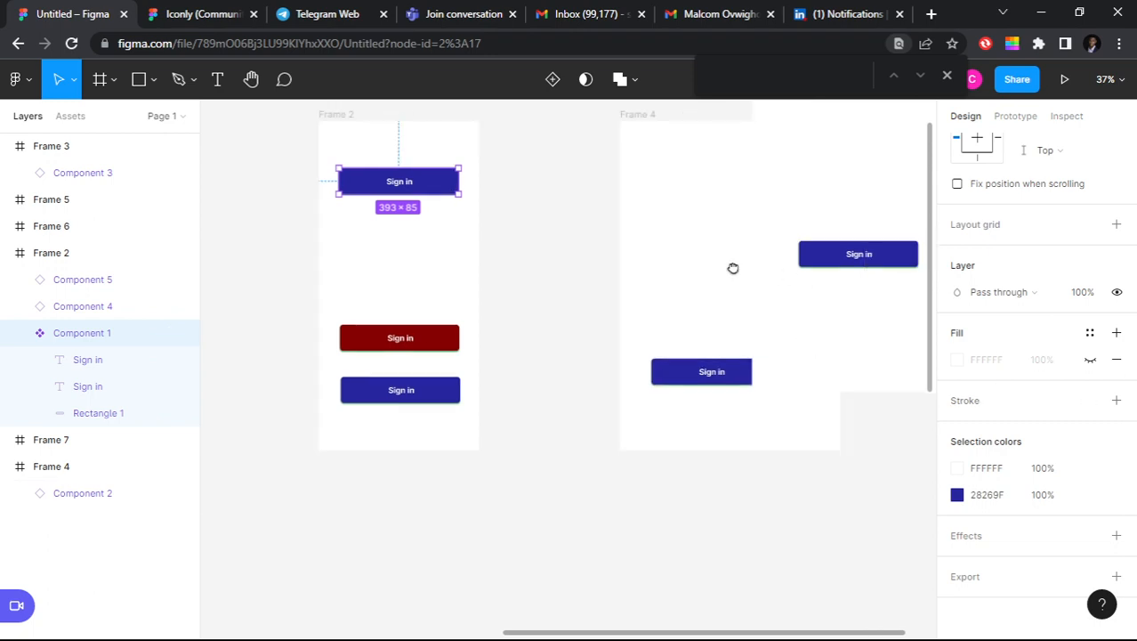
pyautogui.hscroll(1, 732, 267)
pyautogui.click(728, 383)
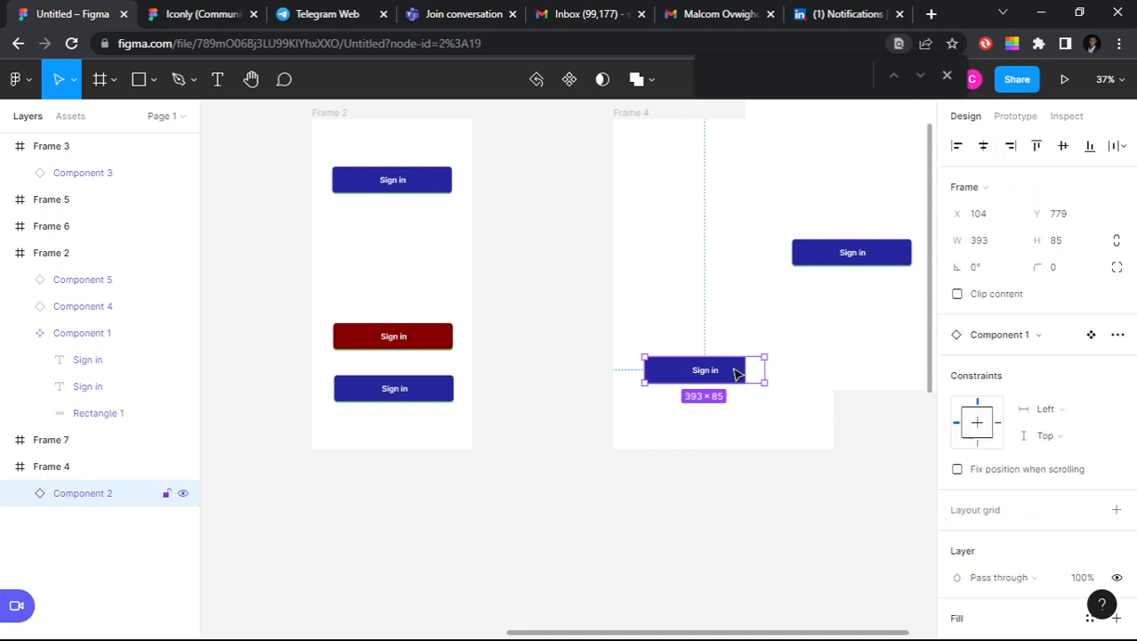
pyautogui.moveTo(735, 373); pyautogui.dragTo(548, 229)
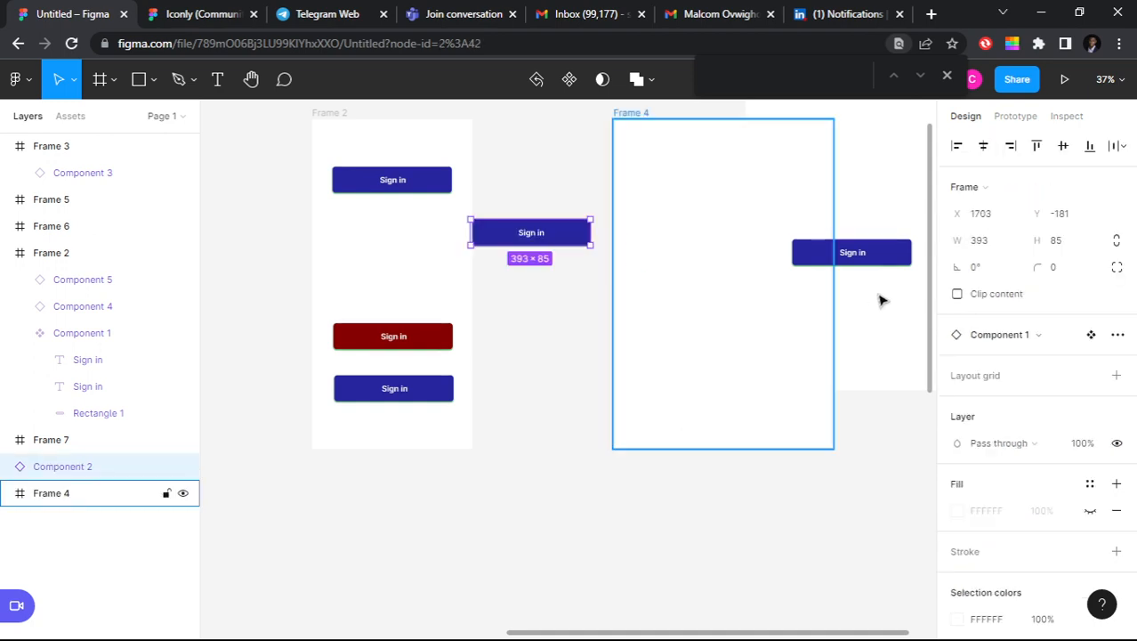
# Step: Delete Frame 4 and move the Sign in instance from Frame 3 onto the canvas at X 1758, Y -4
pyautogui.moveTo(748, 218); pyautogui.dragTo(880, 300)
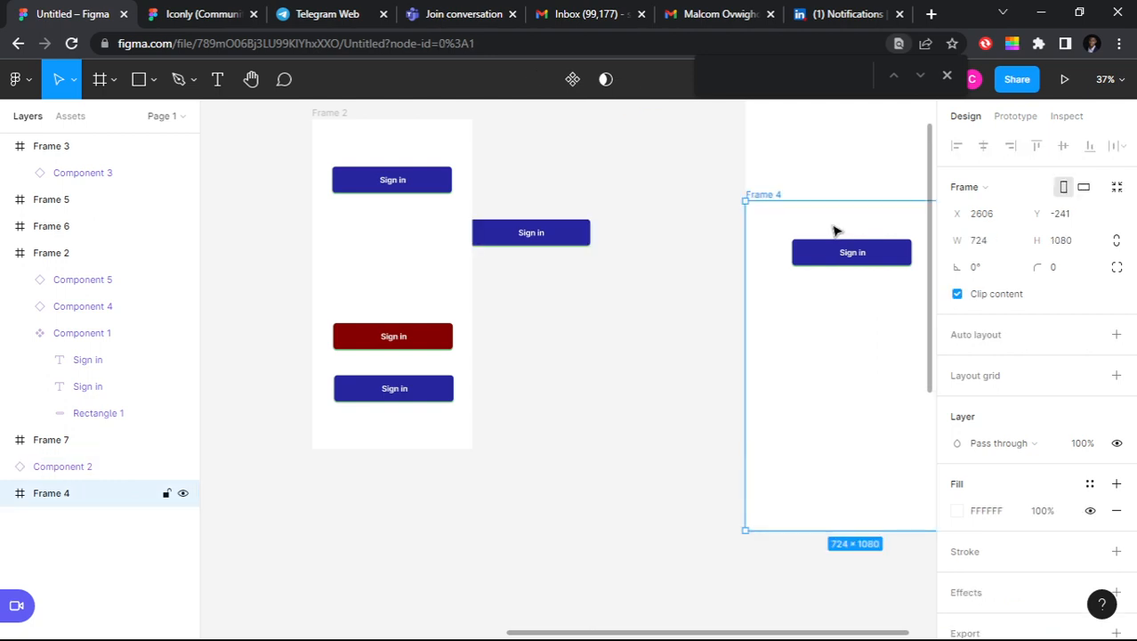
pyautogui.press('Delete')
pyautogui.moveTo(827, 252); pyautogui.dragTo(628, 274)
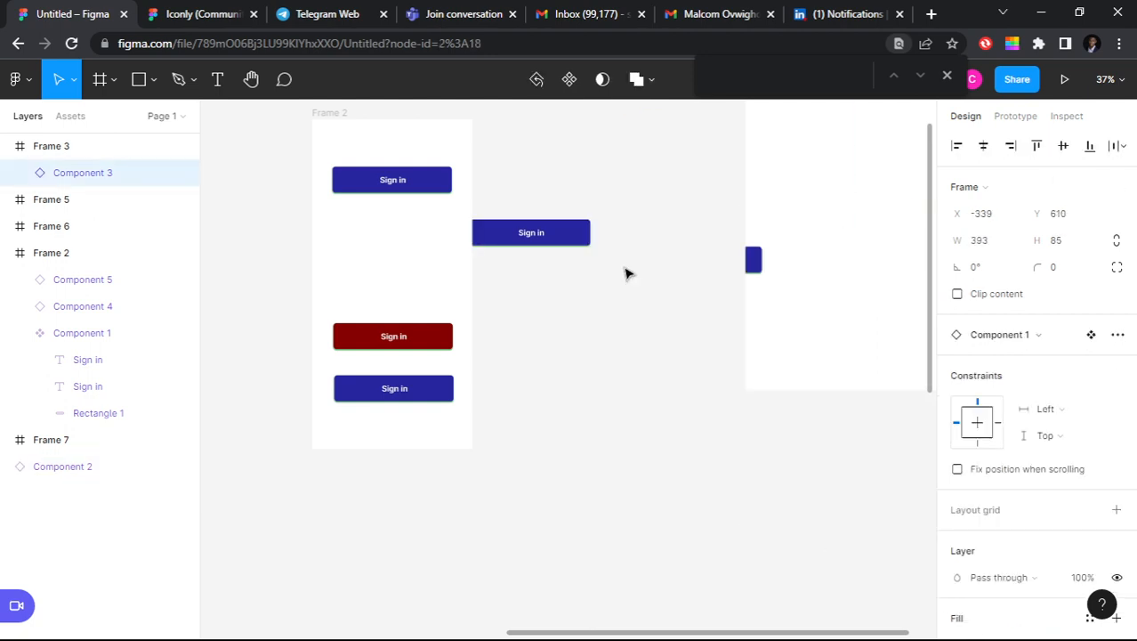
pyautogui.moveTo(626, 274); pyautogui.dragTo(473, 301)
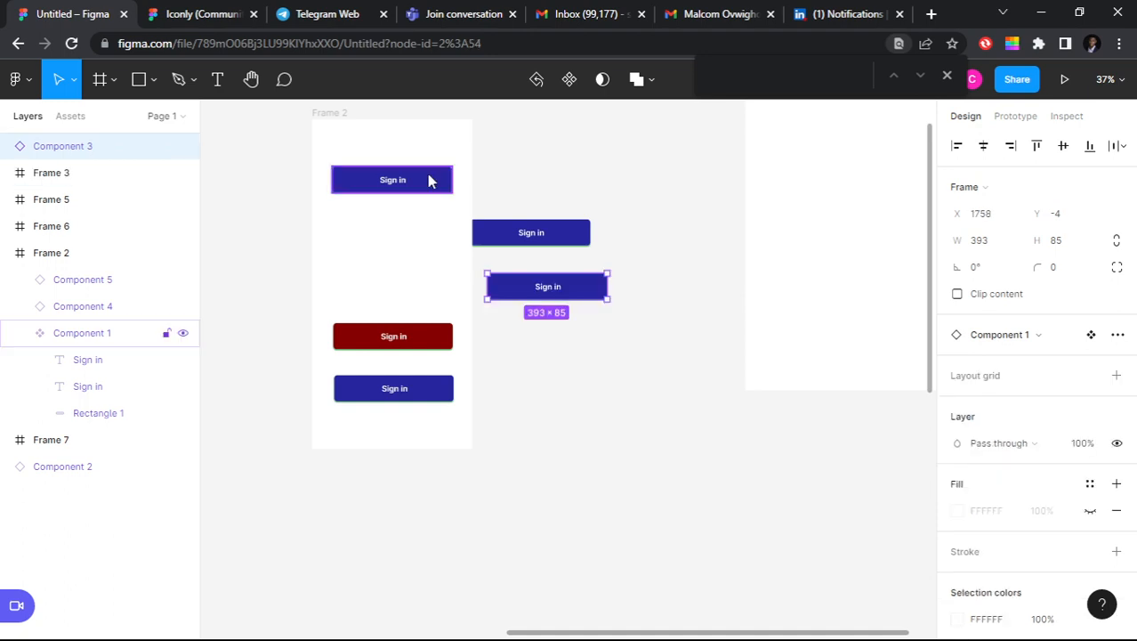
# Step: Change the button colour of the main Sign in component in Frame 2 to very dark blue 151366
pyautogui.click(427, 180)
pyautogui.scroll(-5, 973, 485)
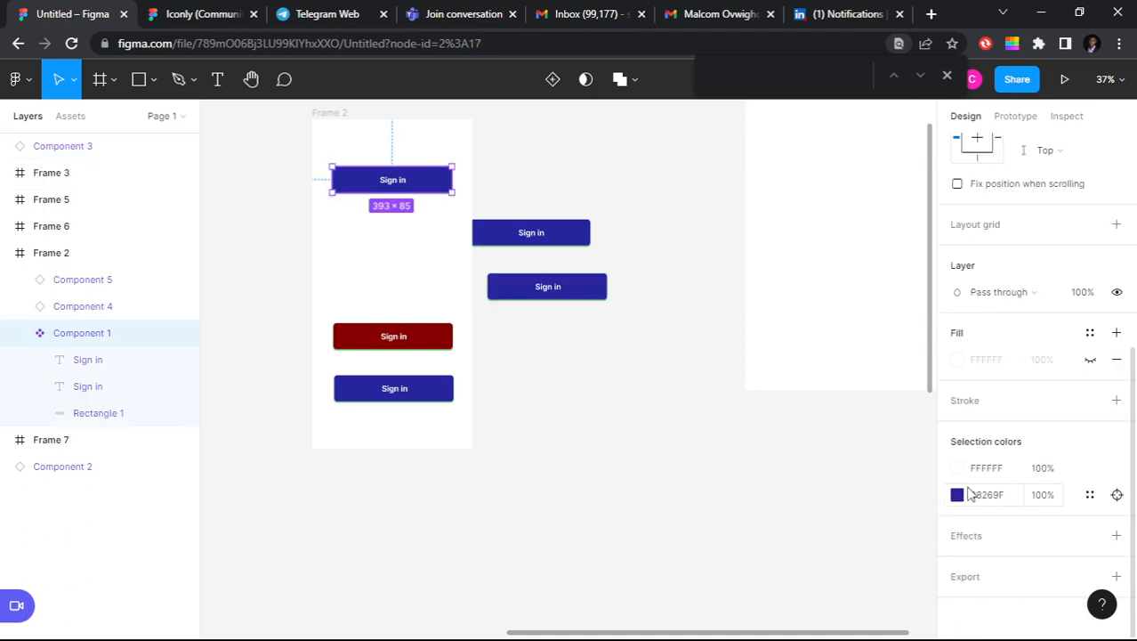
pyautogui.click(961, 495)
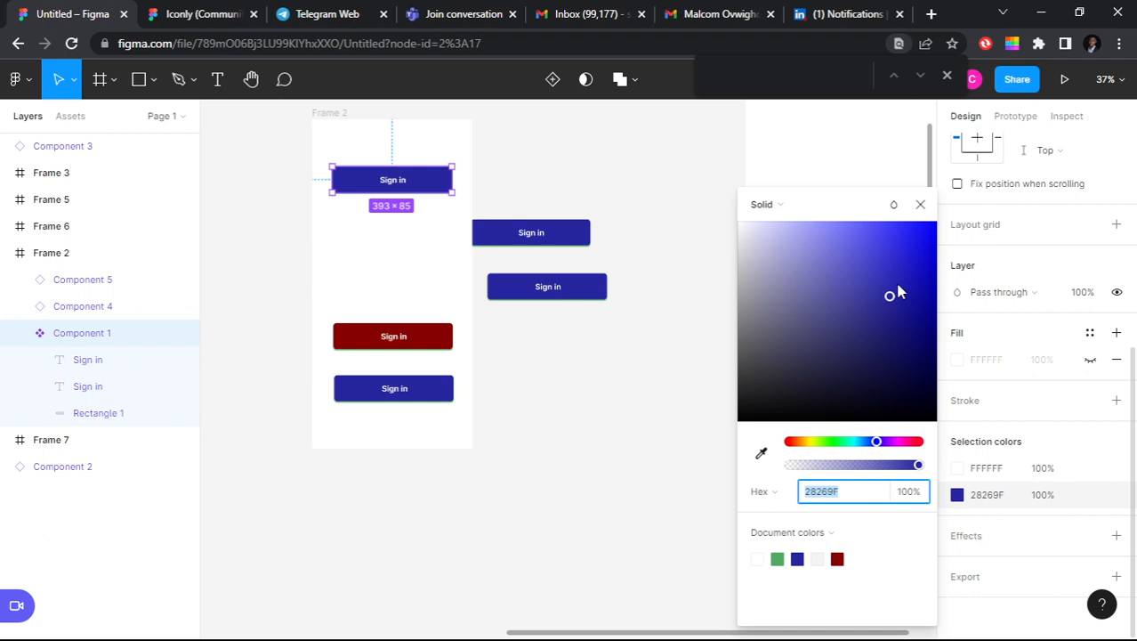
pyautogui.moveTo(898, 286)
pyautogui.mouseDown()
pyautogui.moveTo(897, 257)
pyautogui.moveTo(856, 365)
pyautogui.mouseUp()
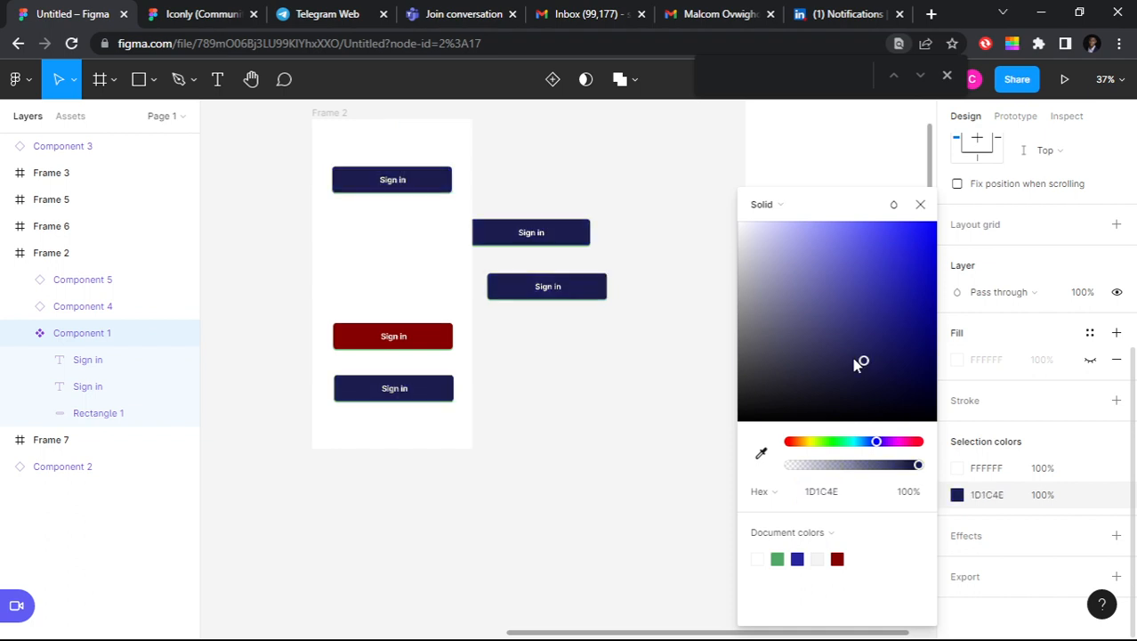
pyautogui.click(870, 370)
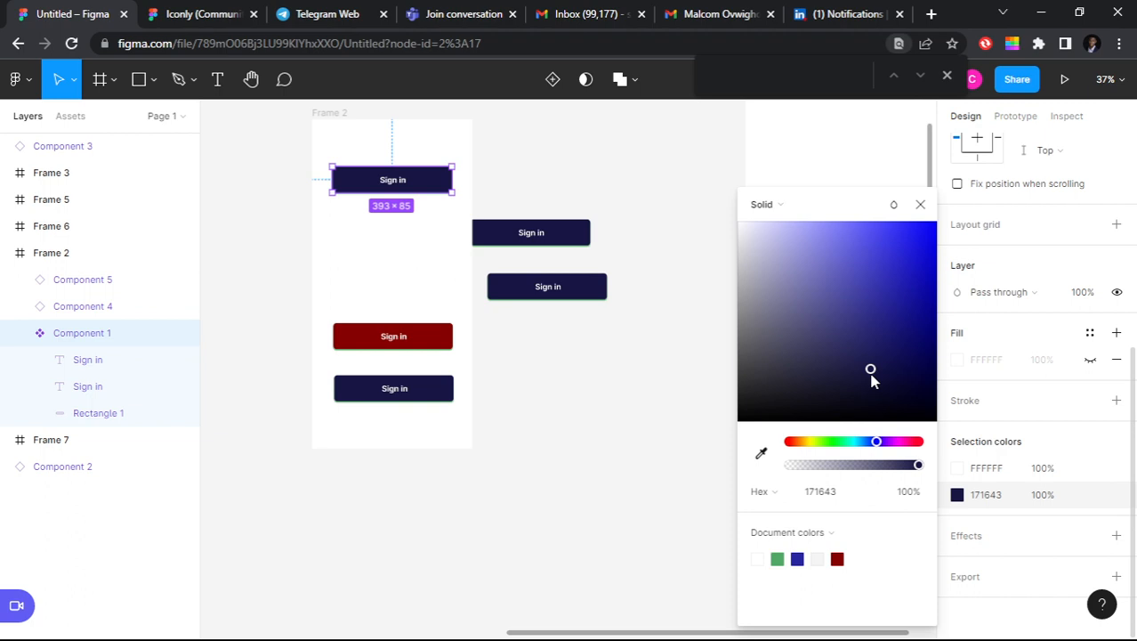
pyautogui.moveTo(872, 378); pyautogui.dragTo(896, 266)
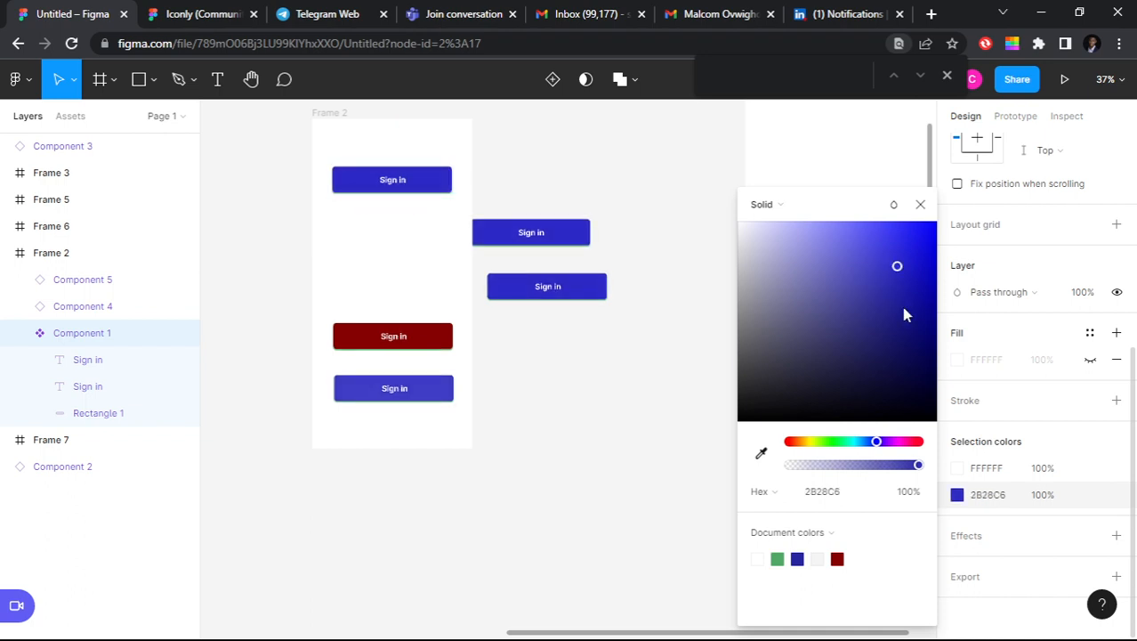
pyautogui.moveTo(903, 309); pyautogui.dragTo(900, 349)
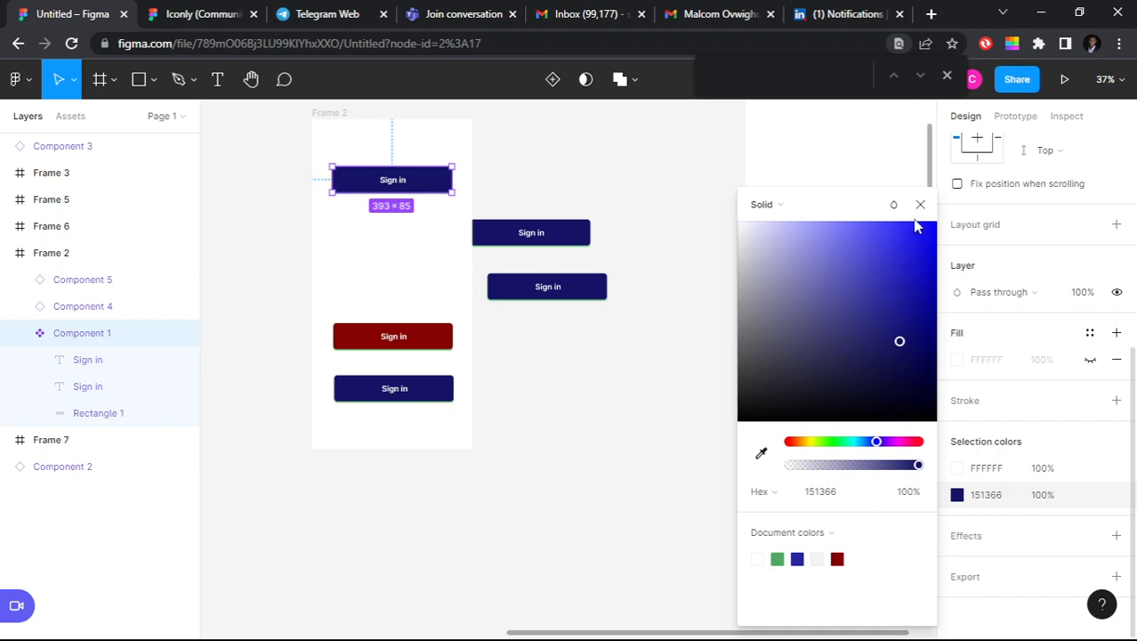
pyautogui.click(389, 180)
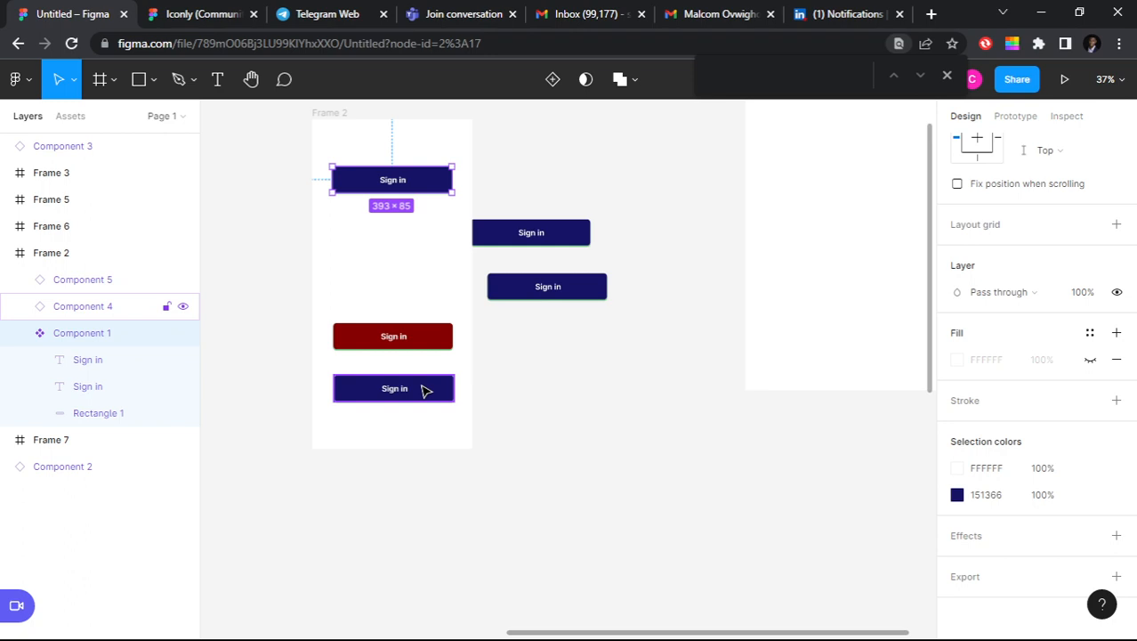
# Step: Duplicate the lower Sign in instance beside Frame 2 and place the copy below it at X 1818, Y 226
pyautogui.moveTo(639, 336); pyautogui.dragTo(481, 268)
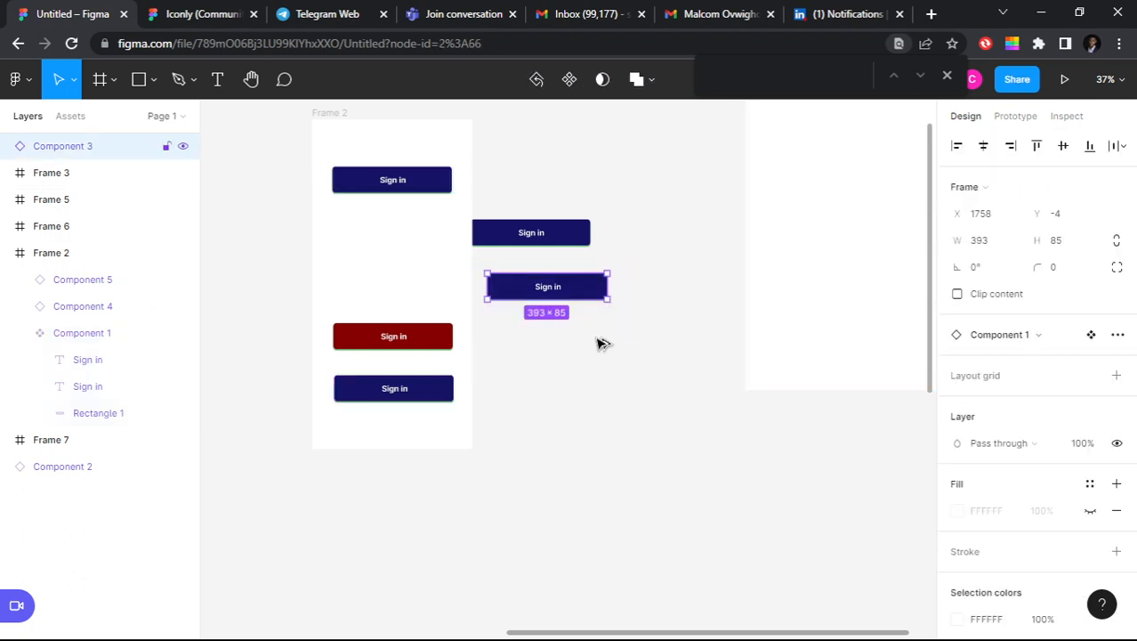
pyautogui.moveTo(586, 290); pyautogui.dragTo(606, 358)
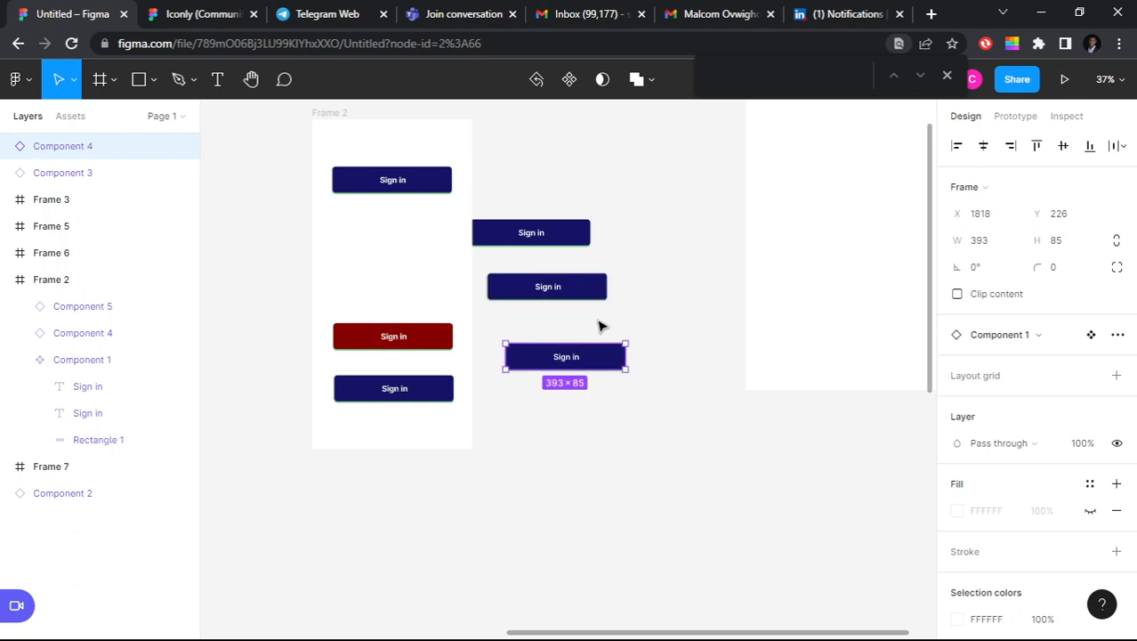
# Step: Change the button colour of the main Sign in component to brighter blue 201DC0
pyautogui.click(423, 189)
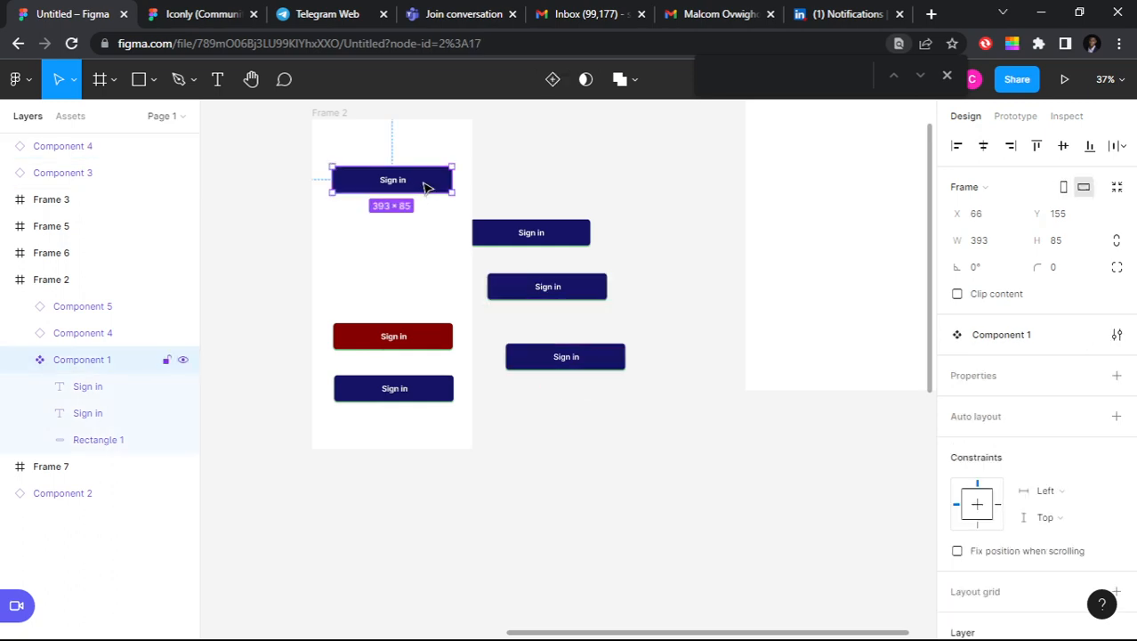
pyautogui.scroll(-5, 988, 530)
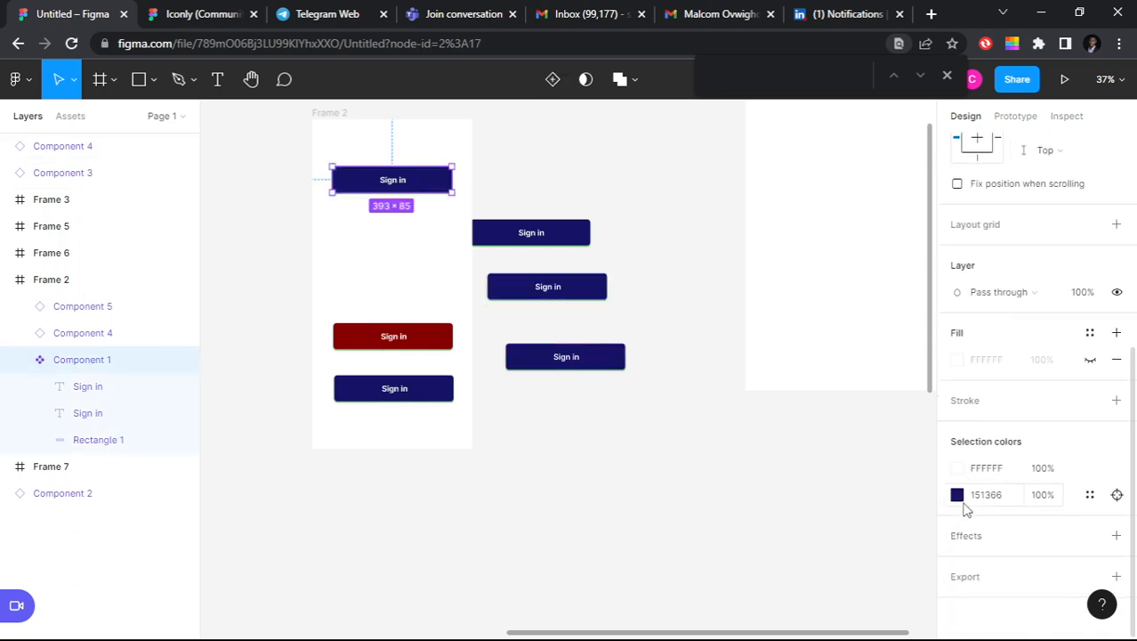
pyautogui.click(957, 494)
pyautogui.click(911, 346)
pyautogui.click(908, 273)
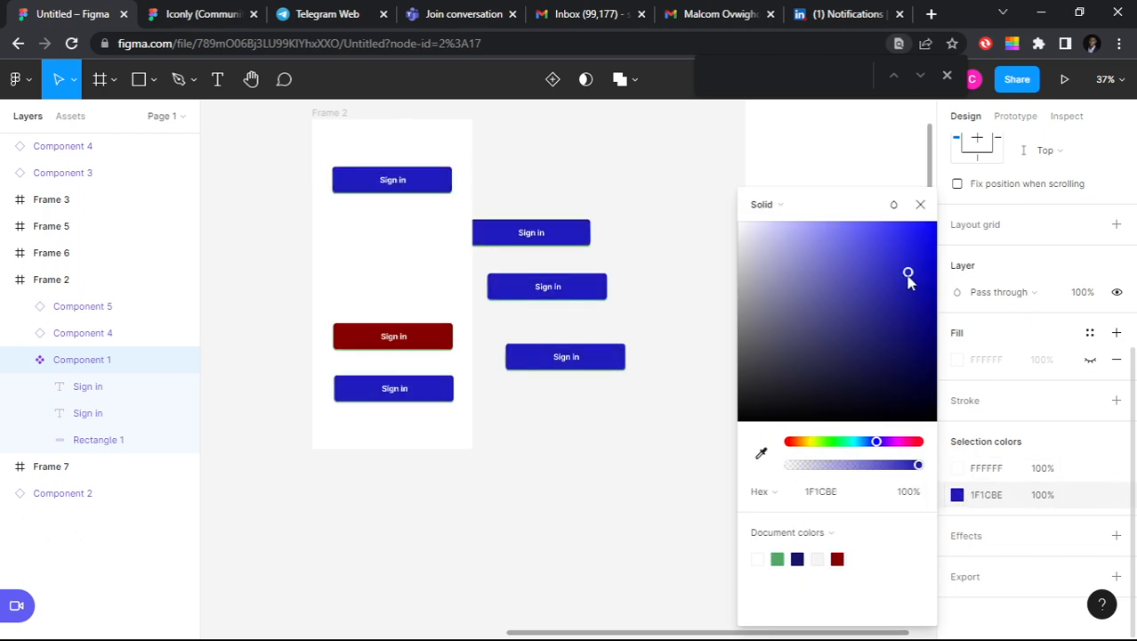
pyautogui.click(907, 271)
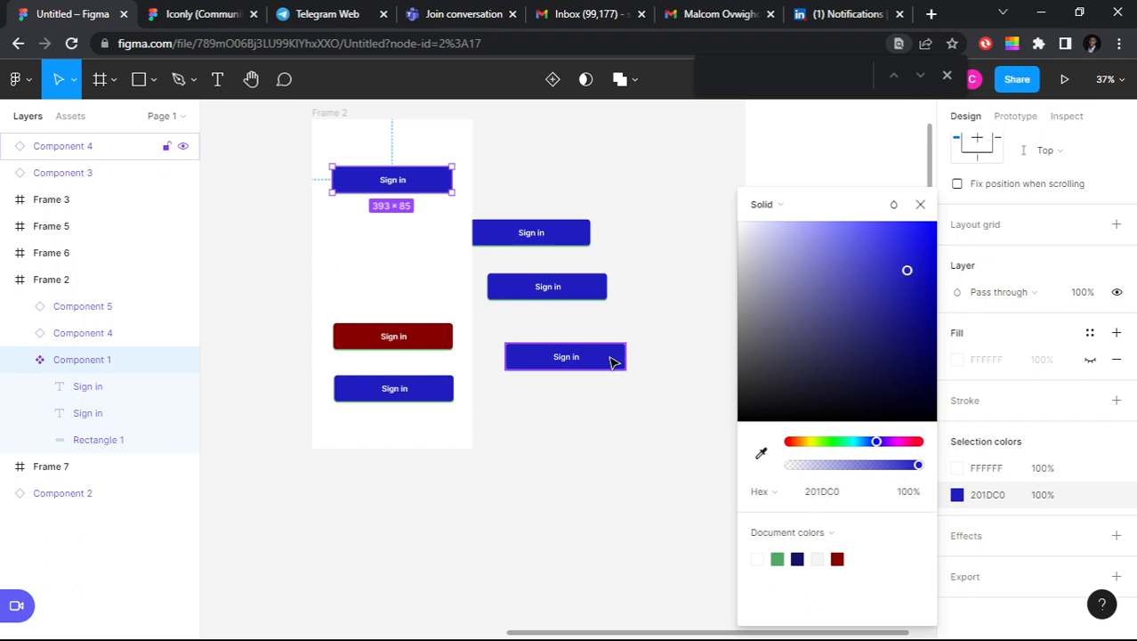
# Step: Override the button colour of the lowest Sign in instance beside Frame 2 with red CC232D
pyautogui.click(610, 359)
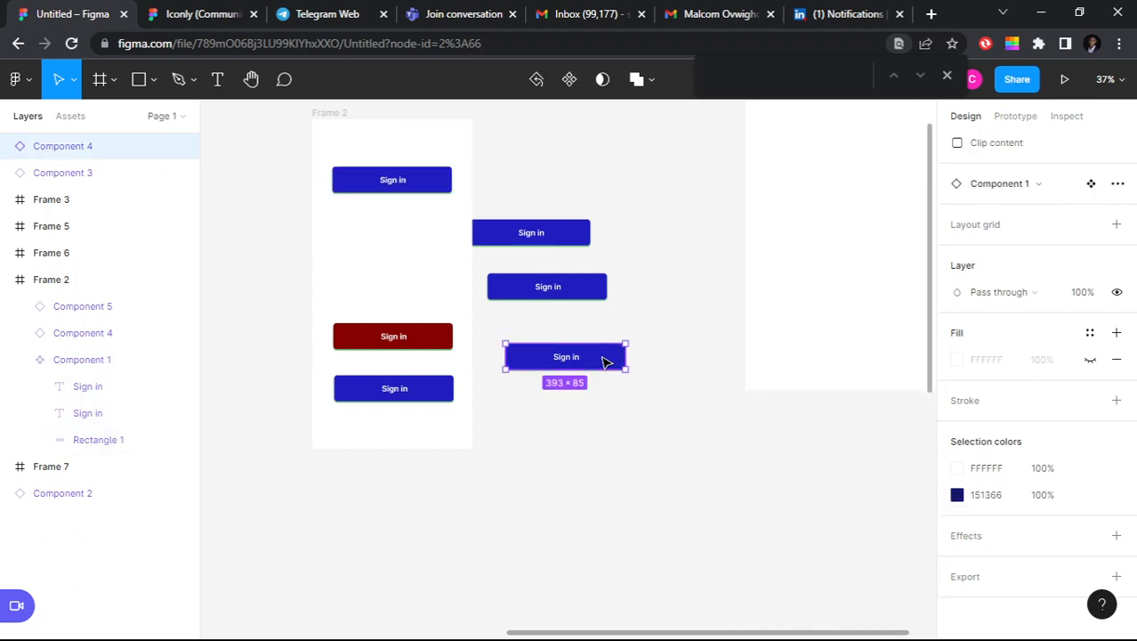
pyautogui.click(957, 495)
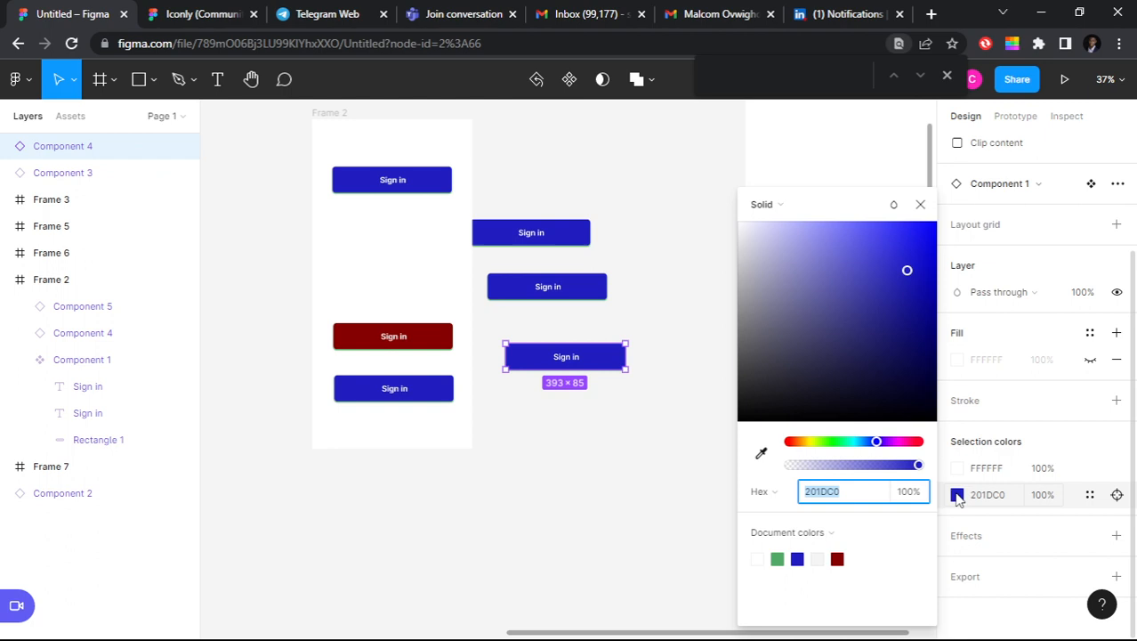
pyautogui.click(902, 442)
pyautogui.click(917, 443)
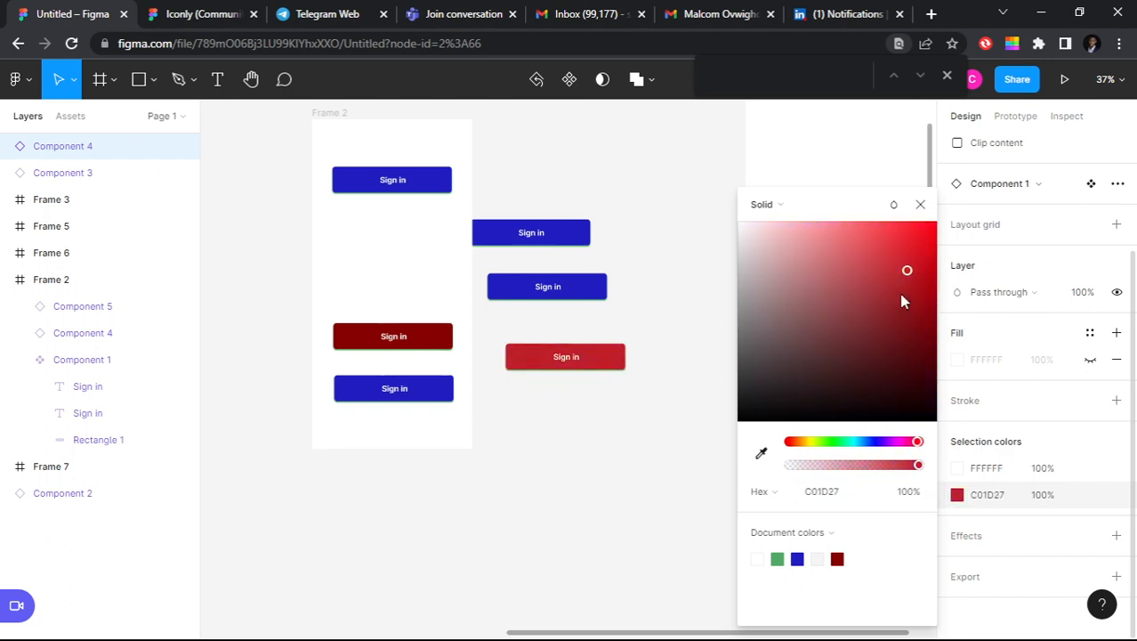
pyautogui.moveTo(901, 301); pyautogui.dragTo(903, 264)
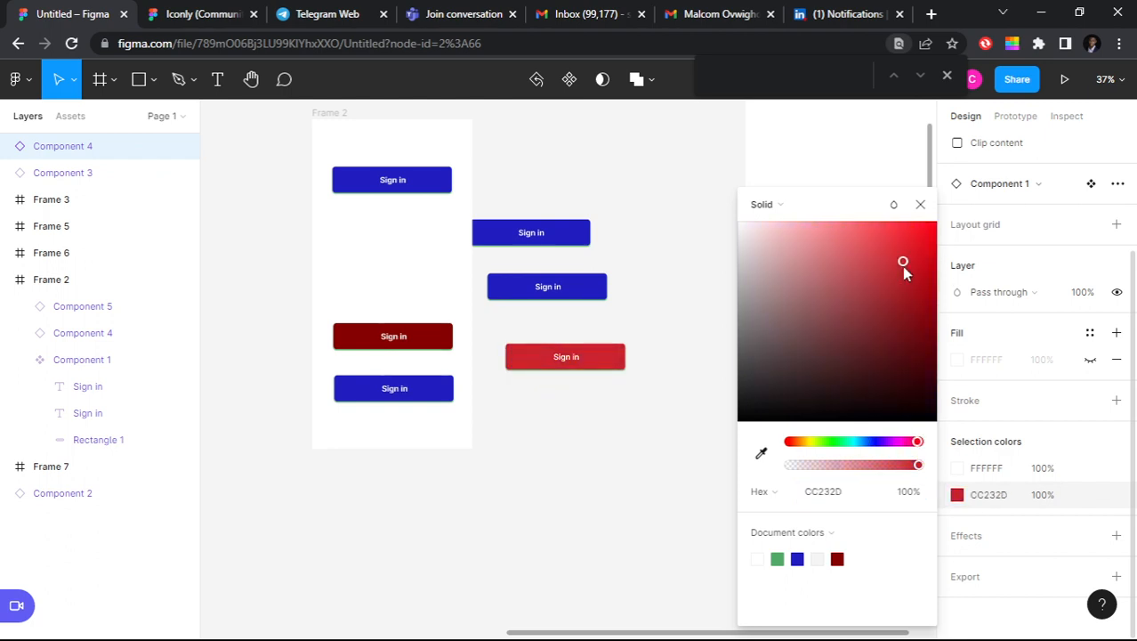
# Step: Change the button colour of the main Sign in component to a softer, lighter medium blue
pyautogui.click(437, 183)
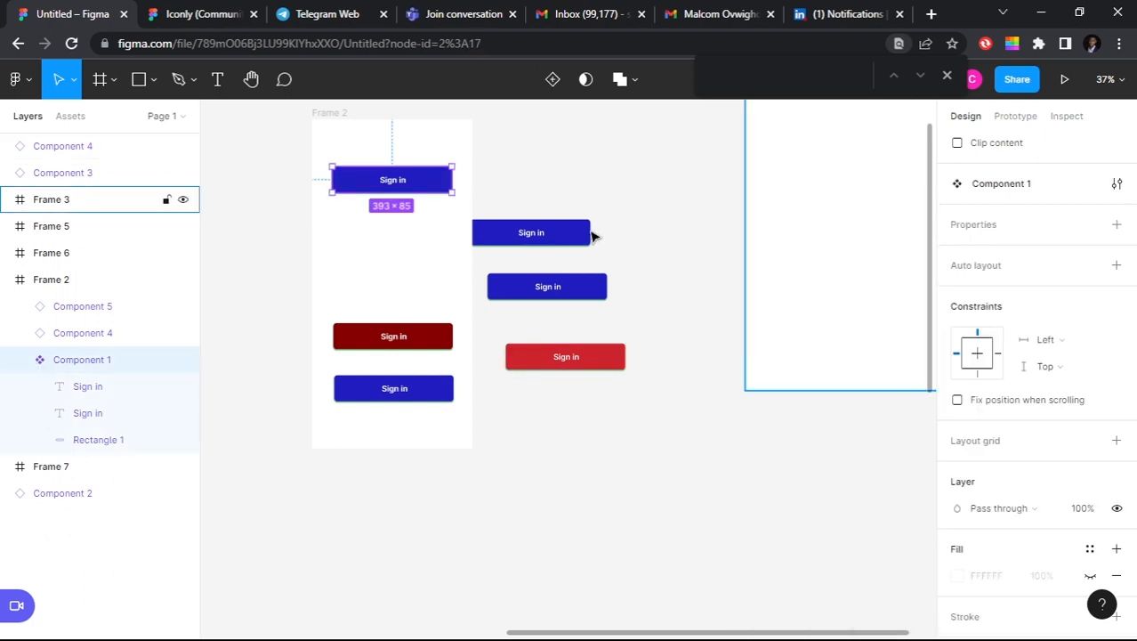
pyautogui.scroll(-3, 1028, 460)
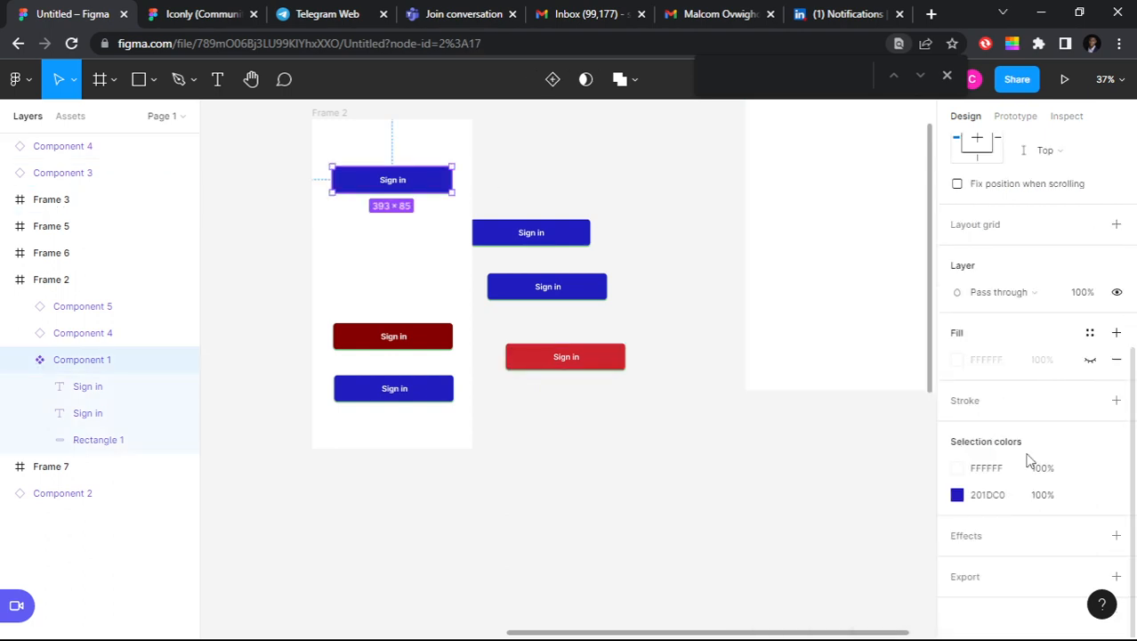
pyautogui.click(958, 495)
pyautogui.moveTo(850, 392); pyautogui.dragTo(911, 330)
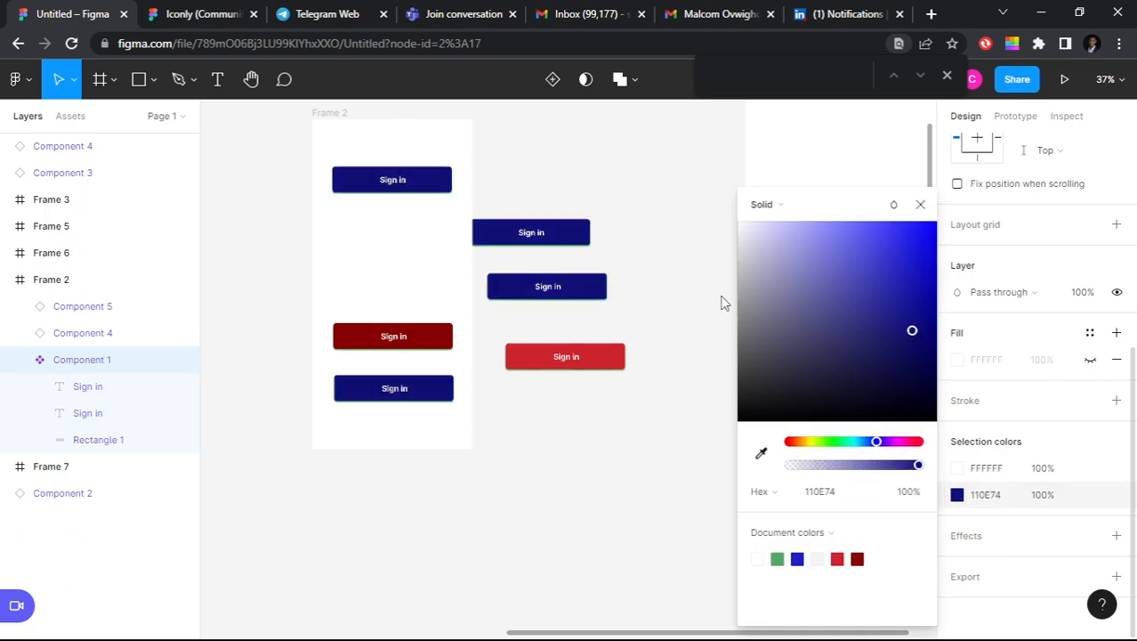
pyautogui.click(908, 331)
pyautogui.moveTo(926, 326); pyautogui.dragTo(873, 277)
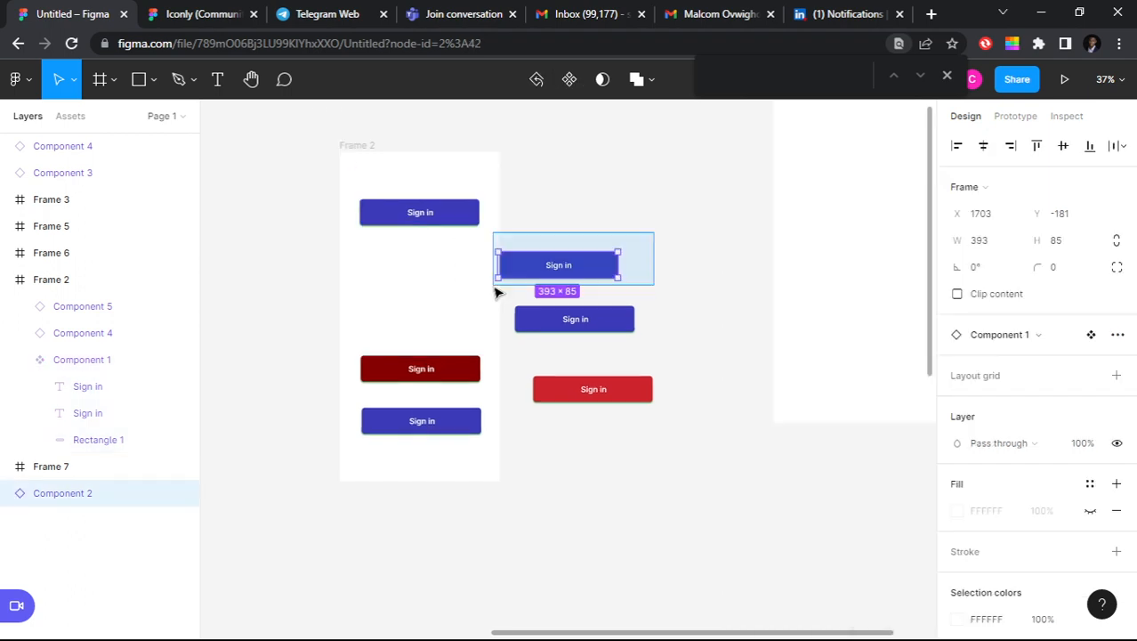
# Step: Move the uppermost Sign in instance beside Frame 2 horizontally away from the frame to X 1780, Y -181
pyautogui.moveTo(497, 292); pyautogui.dragTo(499, 290)
pyautogui.moveTo(599, 268); pyautogui.dragTo(621, 274)
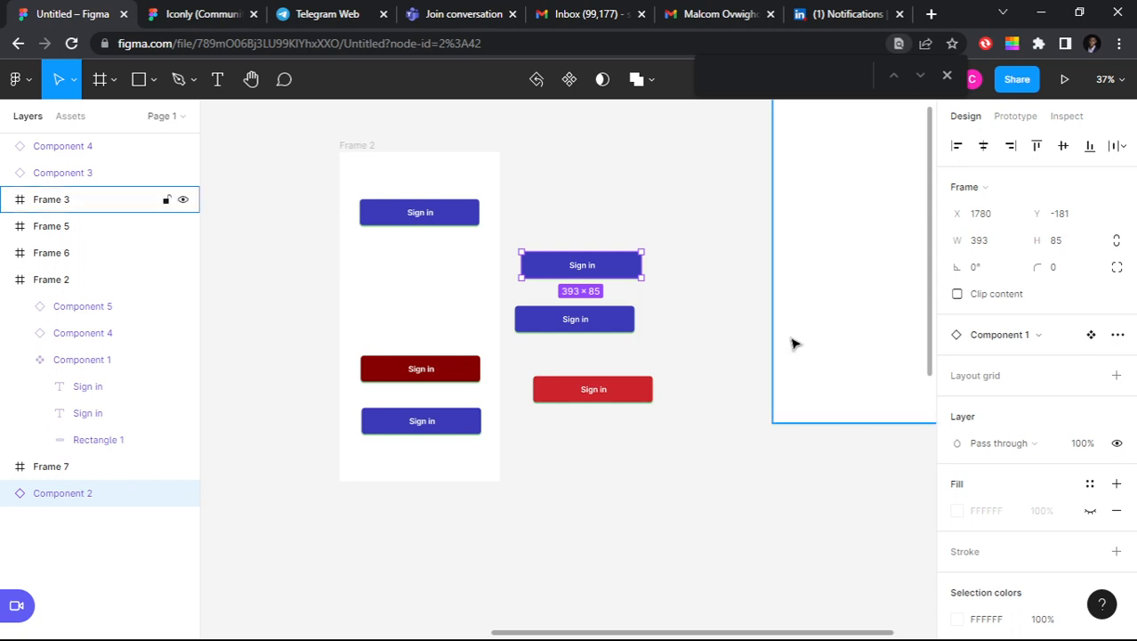
pyautogui.moveTo(612, 196); pyautogui.dragTo(553, 220)
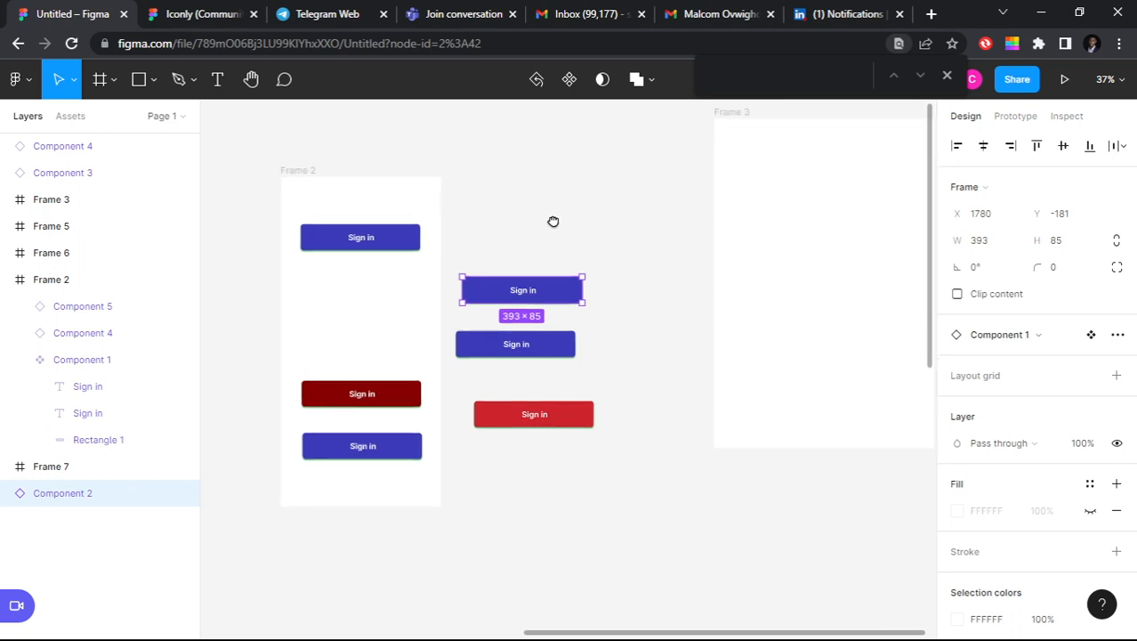
pyautogui.scroll(2, 614, 345)
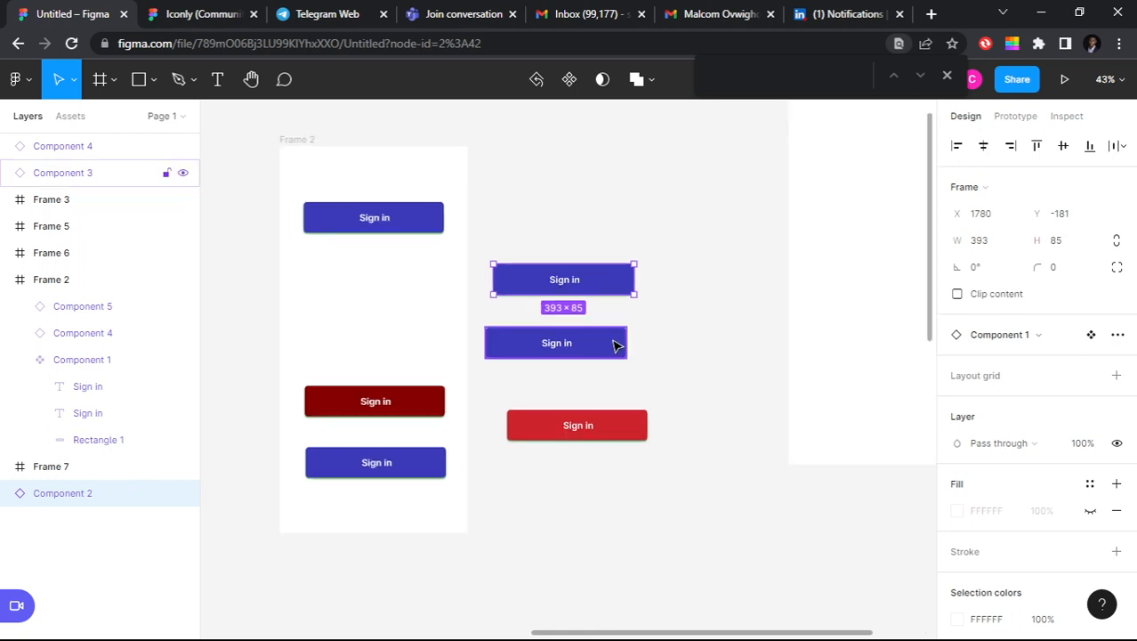
pyautogui.press('alt')
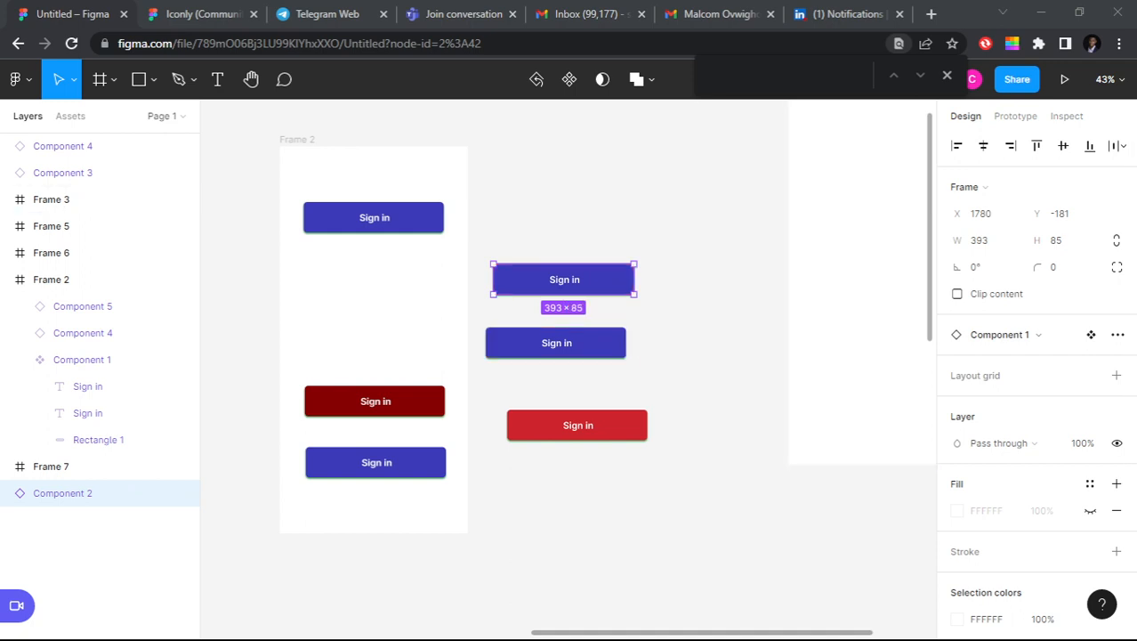
pyautogui.click(452, 593)
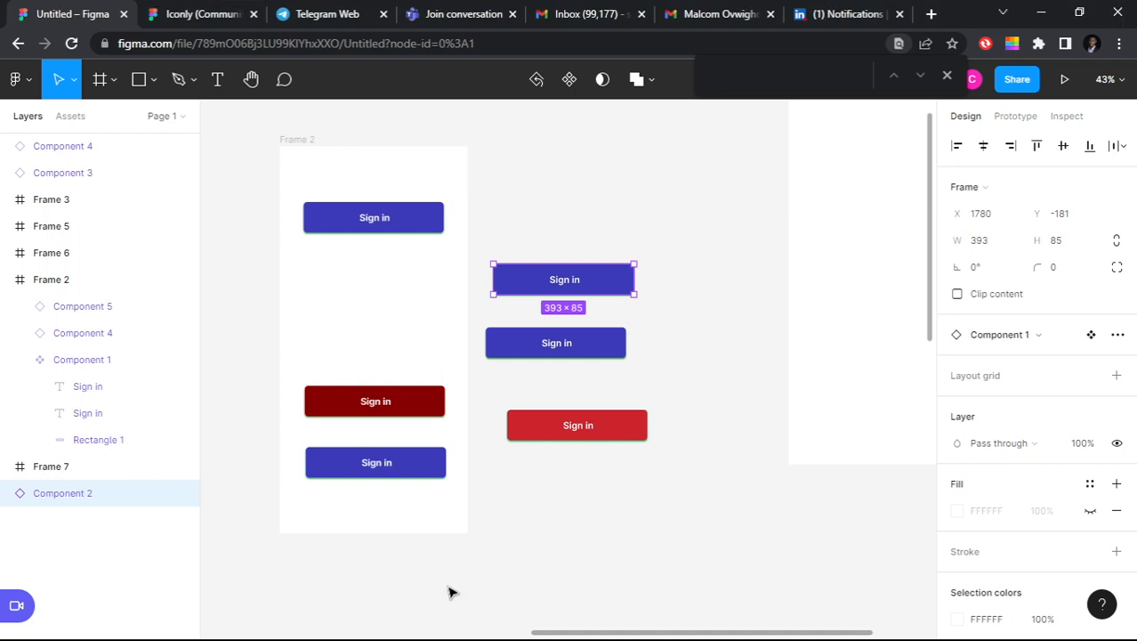
pyautogui.hscroll(-1, 553, 214)
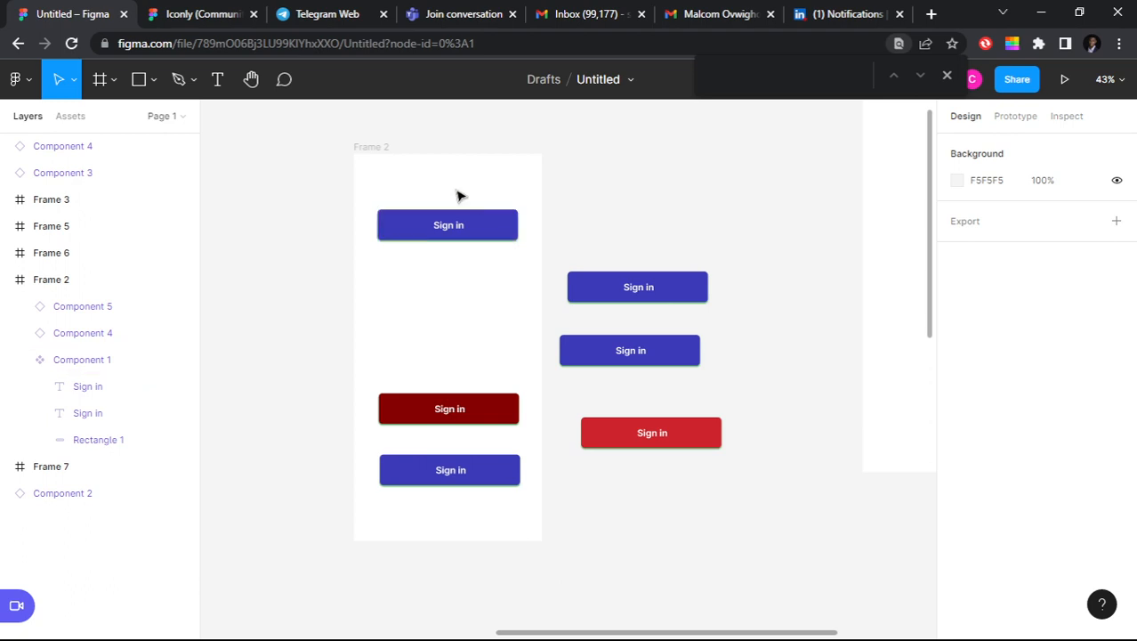
pyautogui.hotkey('alt', 'Tab')
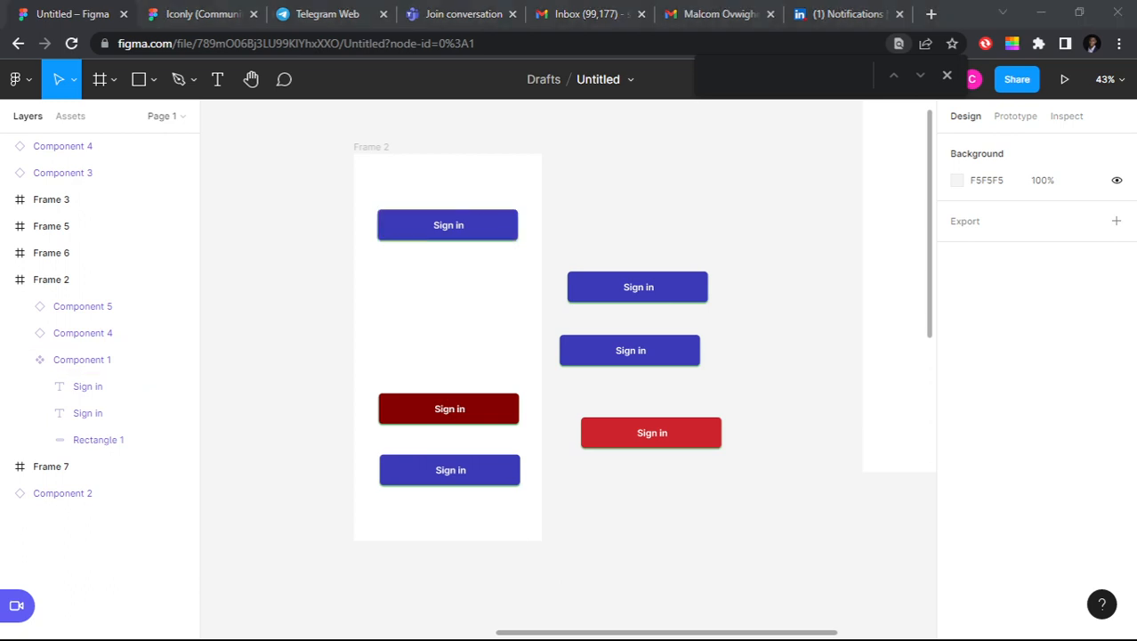